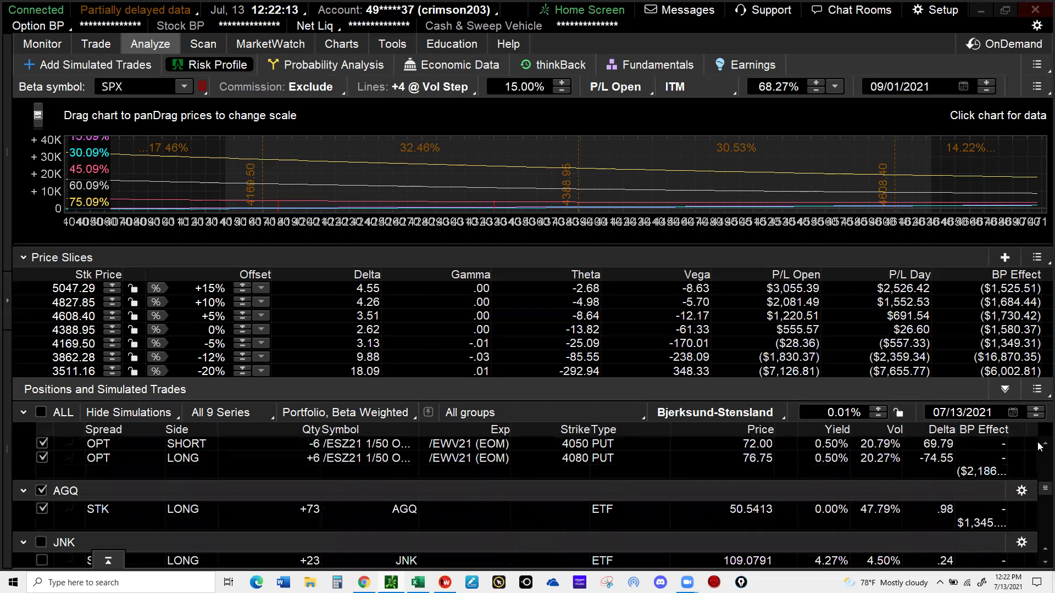
Hide real positions so only simulated trades are listed, and remove the simulated /ESU21 4300 put sale
scroll(1039, 447, "up", 3)
scroll(1040, 447, "up", 3)
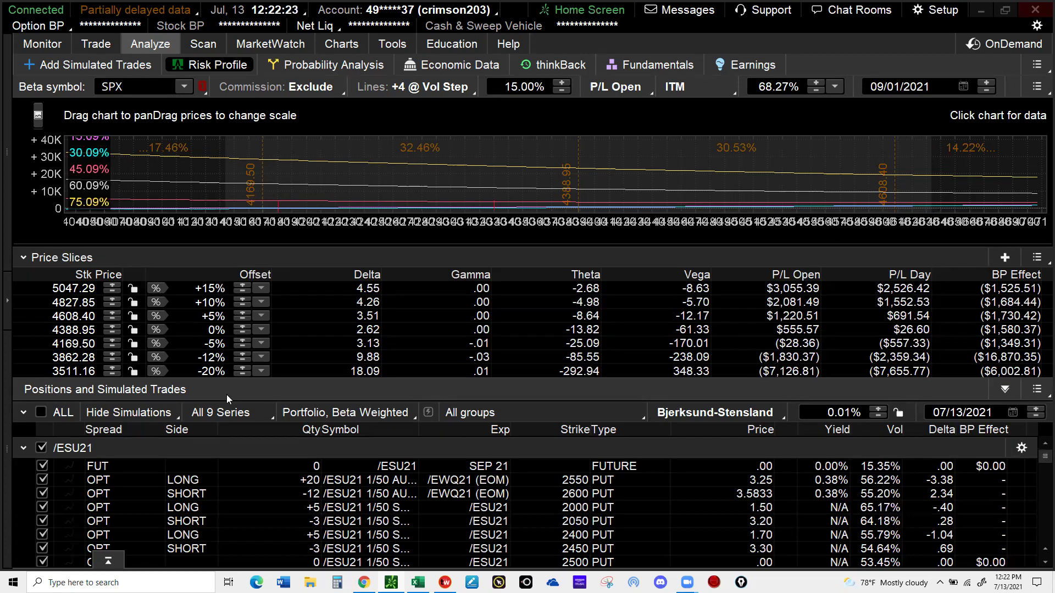
left_click(147, 414)
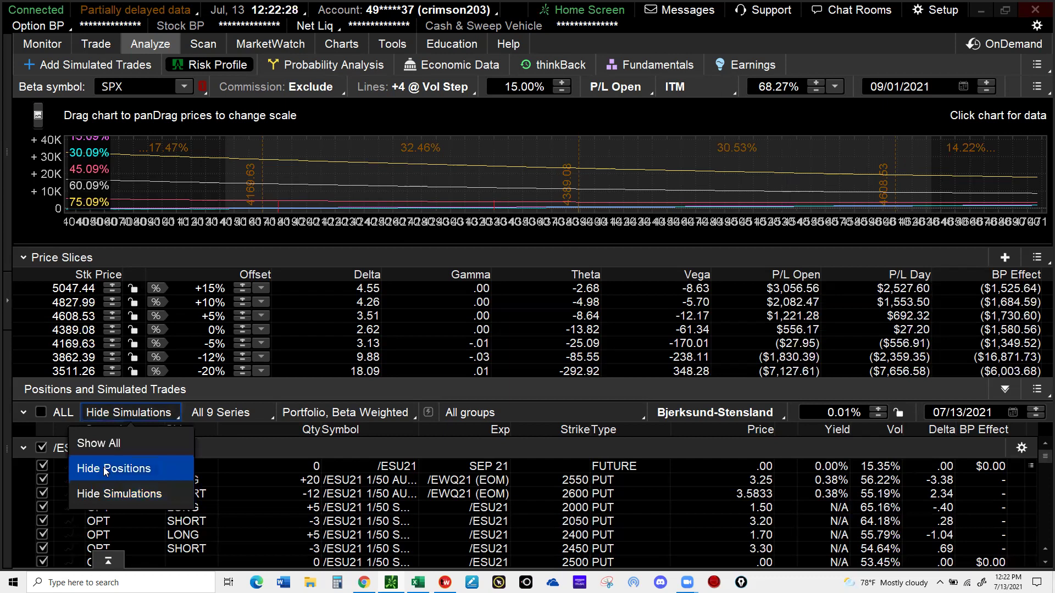
left_click(106, 471)
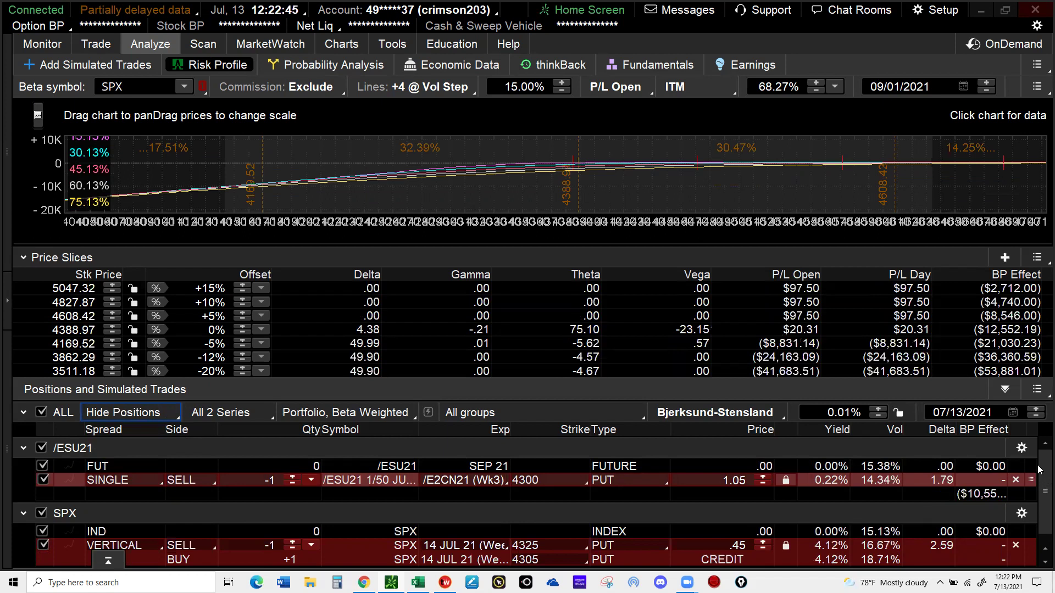
left_click(1015, 479)
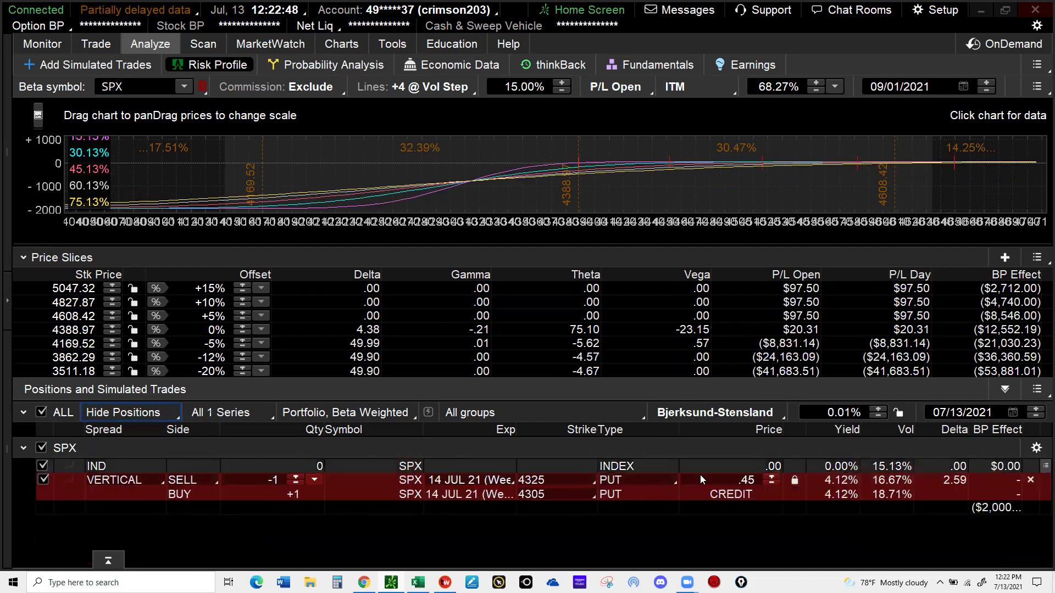
left_click(407, 87)
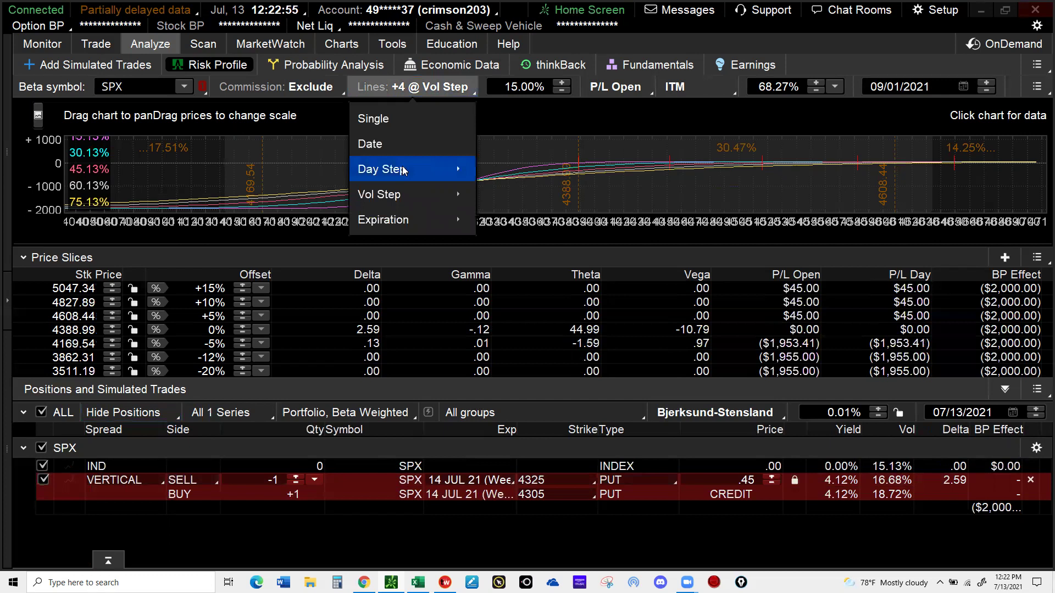
left_click(403, 171)
Switch to the BAIM workbook in Excel and open the Hedges sheet
mouse_move(417, 582)
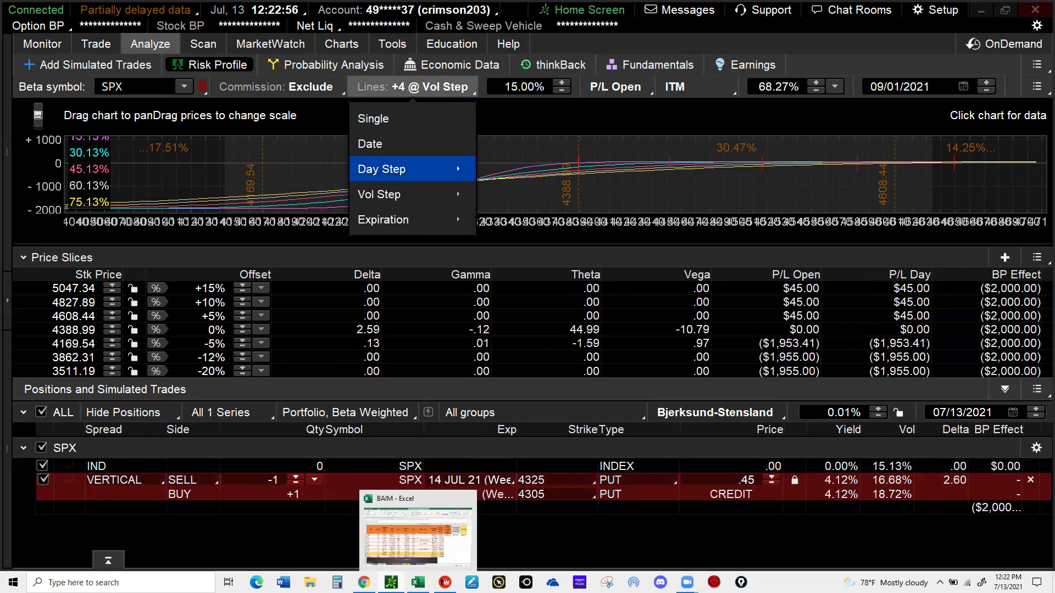
left_click(417, 582)
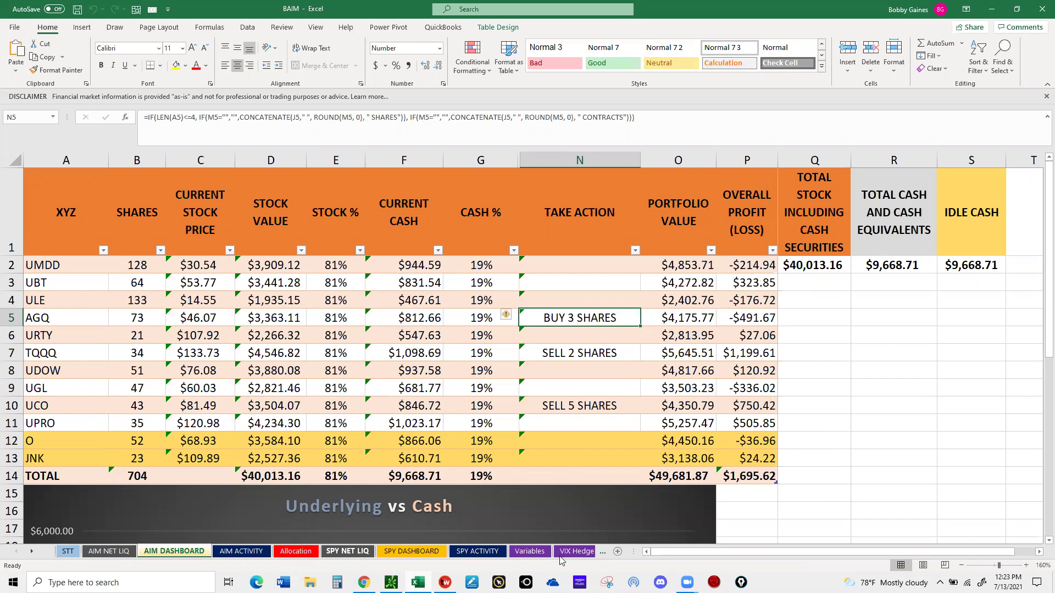
left_click(594, 552)
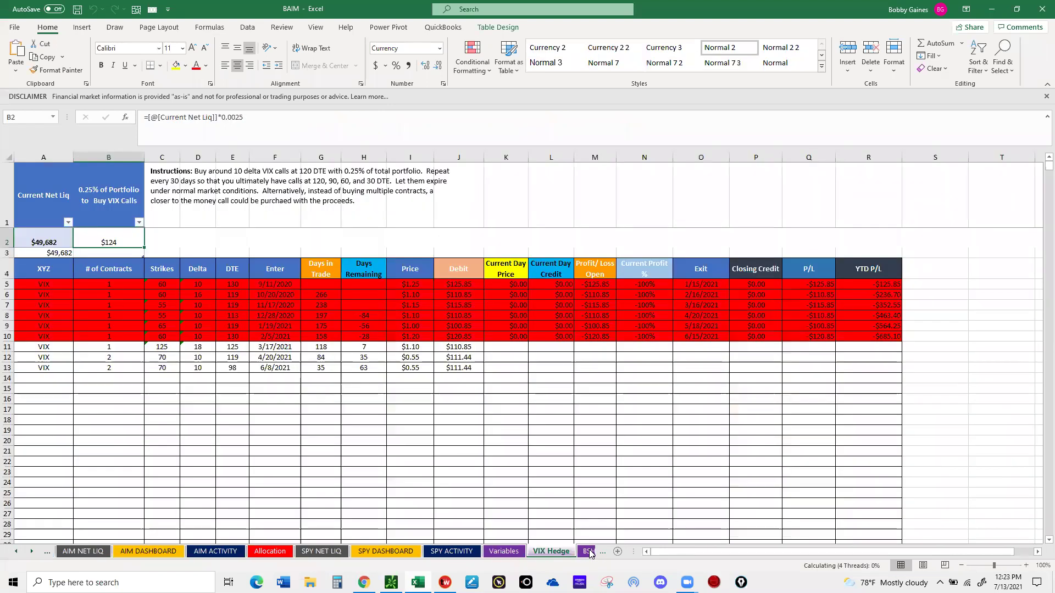
left_click(588, 551)
left_click(565, 552)
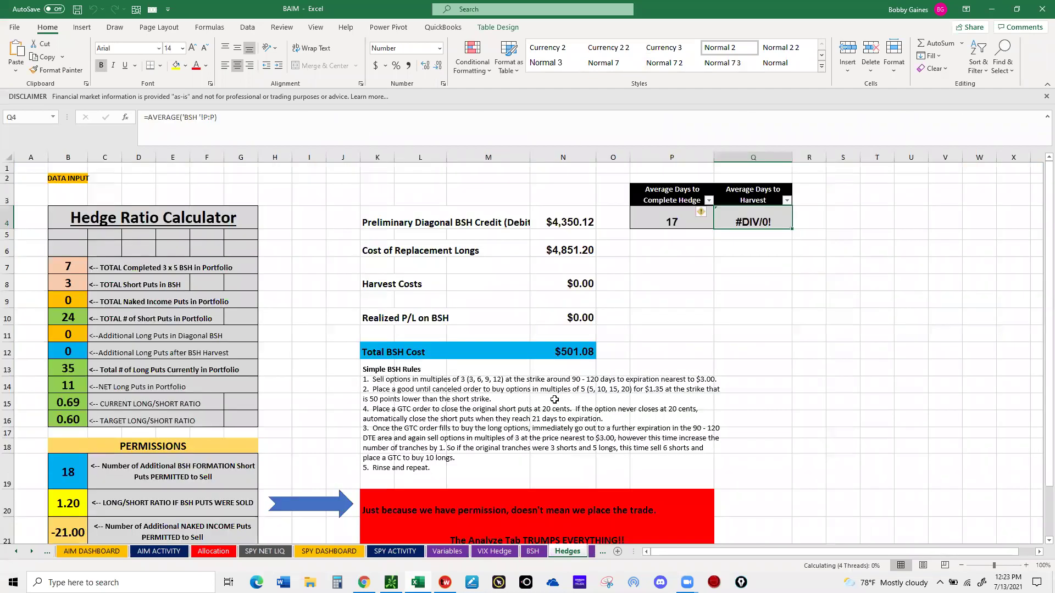
Review the Hedge Ratio Calculator and inspect the formulas for the preliminary diagonal BSH credit, cost of replacement longs and total BSH cost
scroll(552, 400, "down", 2)
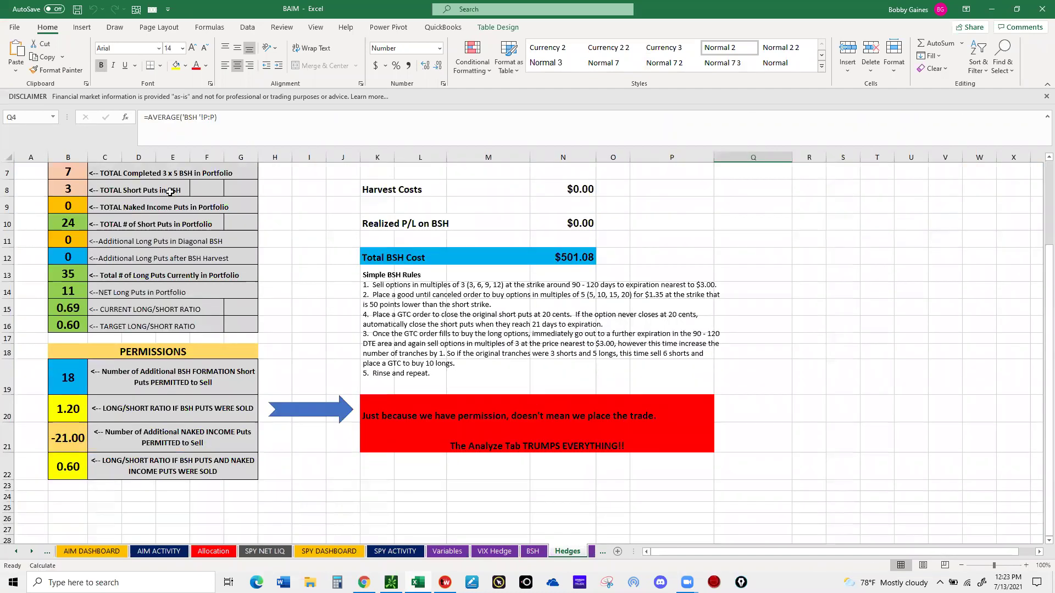
scroll(170, 192, "up", 1)
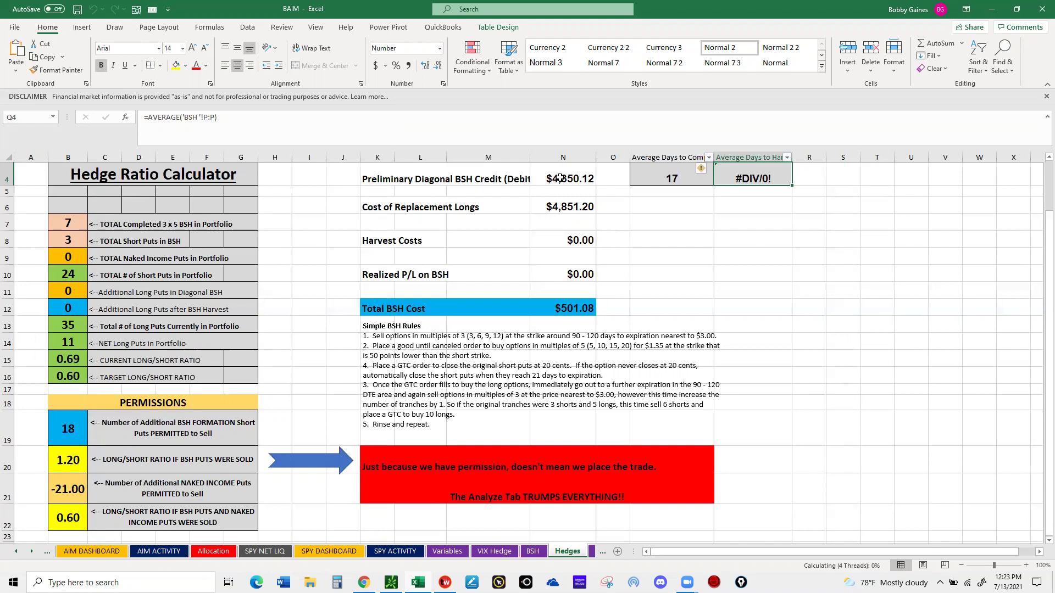
left_click(559, 177)
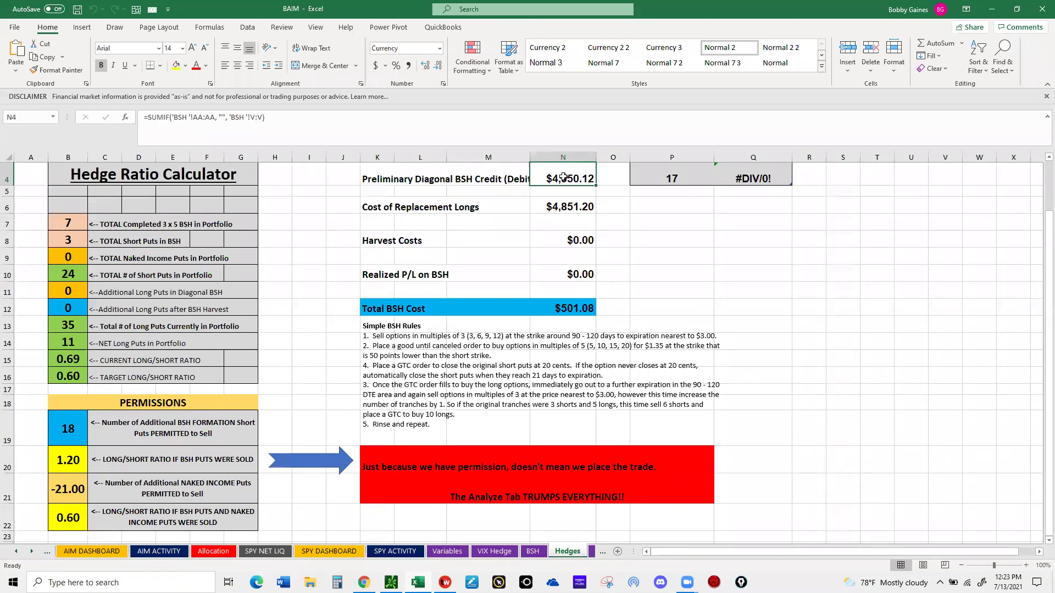
left_click(561, 204)
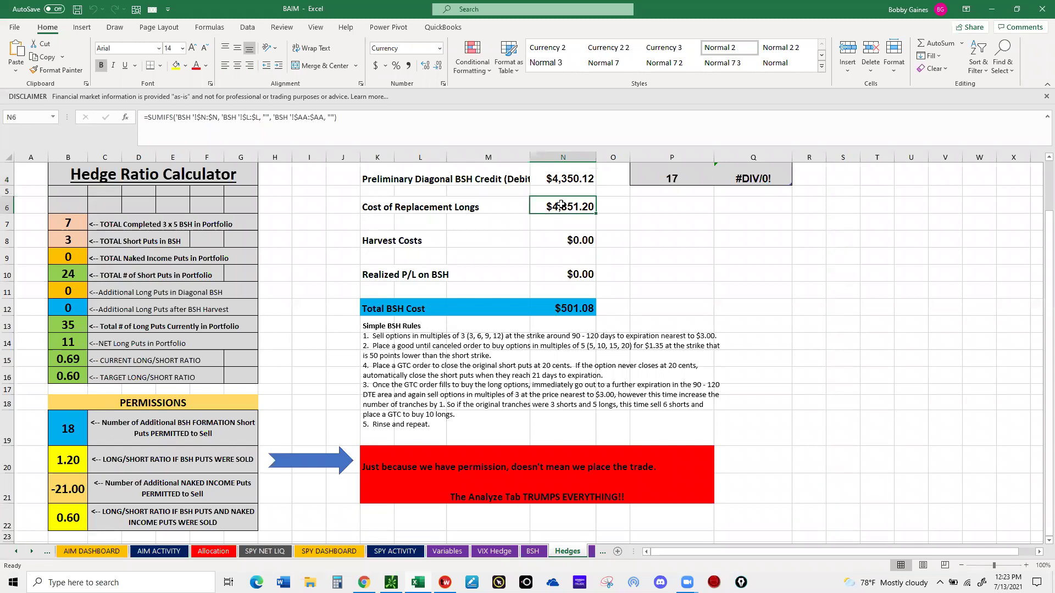
left_click(560, 307)
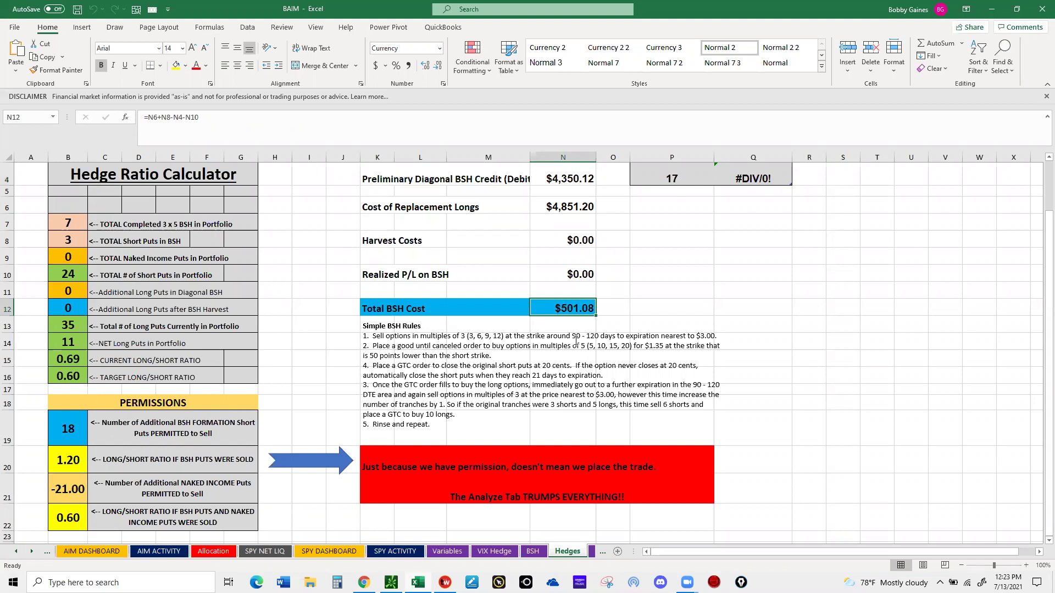
Inspect the formulas for the average days to complete the hedge and the average days to harvest
scroll(672, 201, "up", 1)
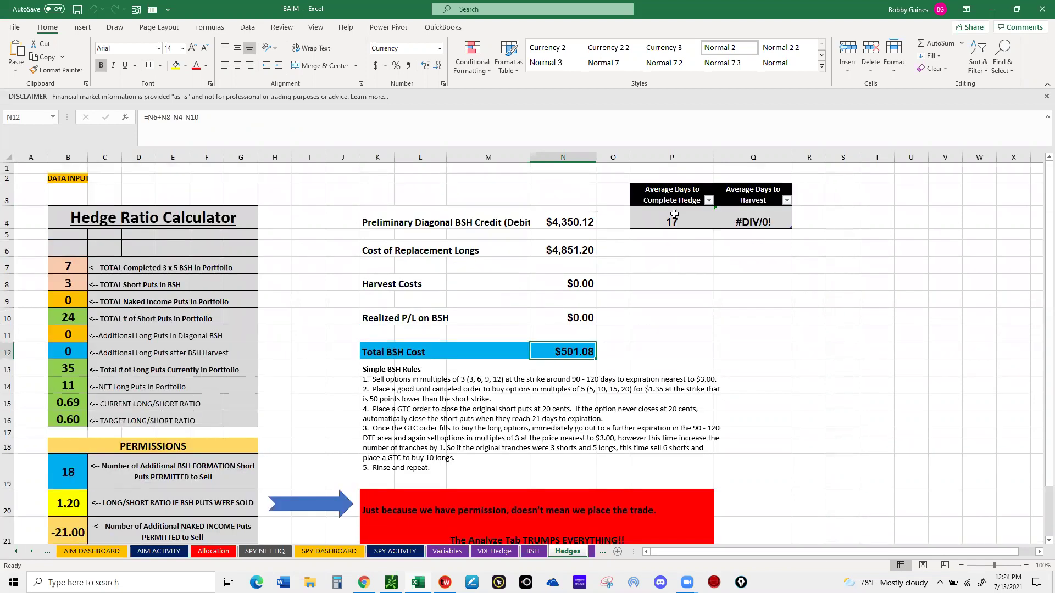
left_click(674, 215)
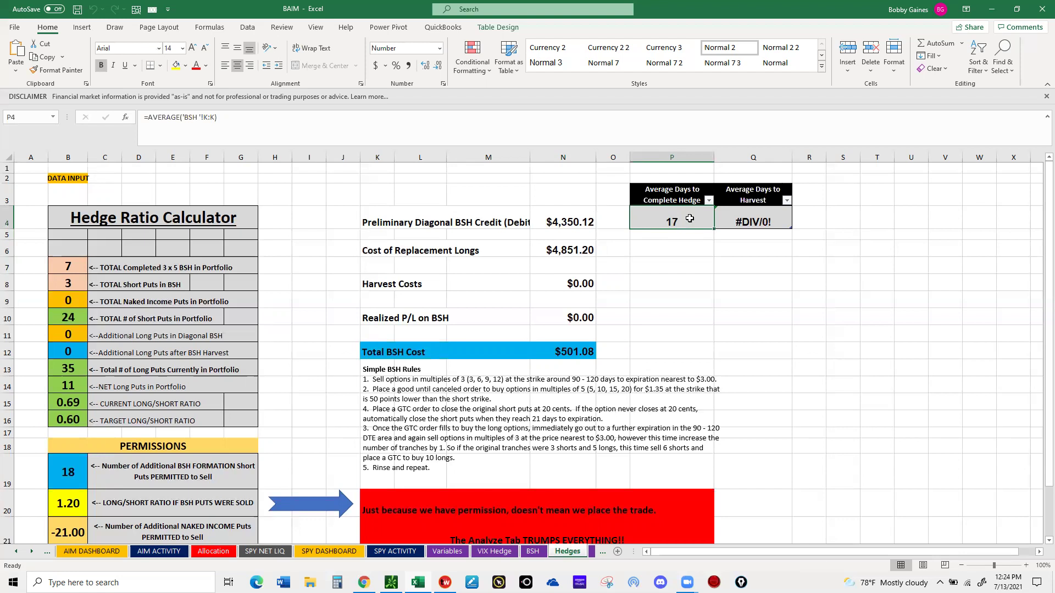
left_click(764, 219)
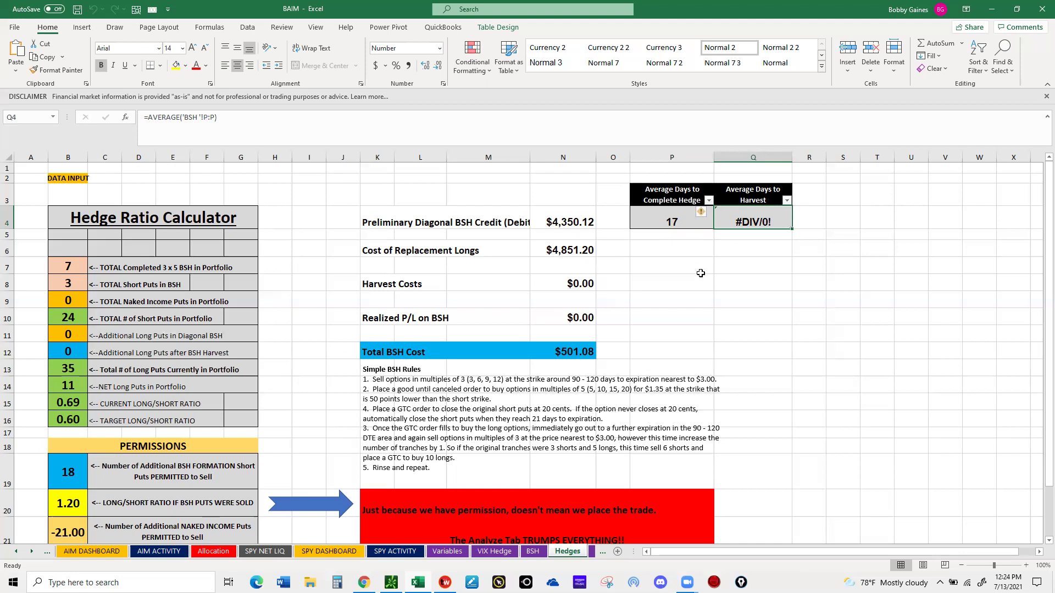
Inspect the Permissions formulas for additional BSH formation short puts and additional naked income puts permitted to sell
scroll(700, 274, "down", 1)
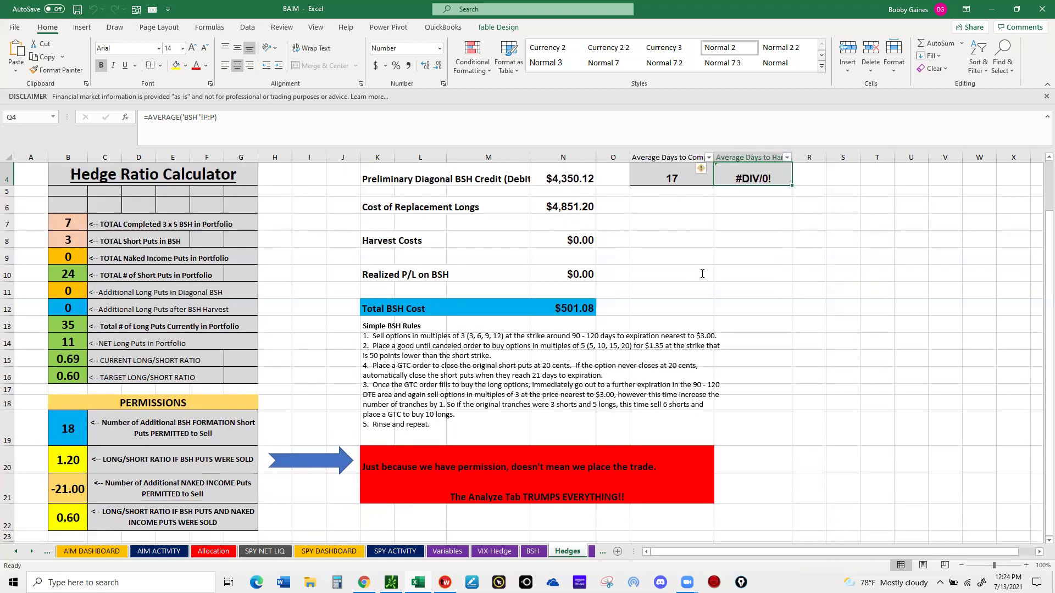
scroll(702, 273, "down", 1)
scroll(702, 274, "down", 3)
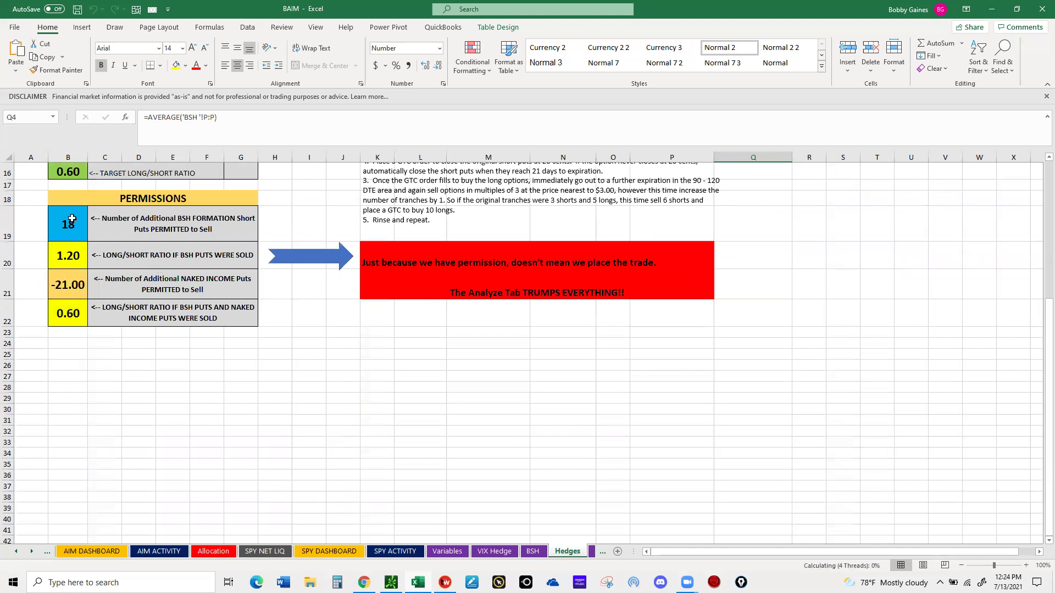
left_click(73, 223)
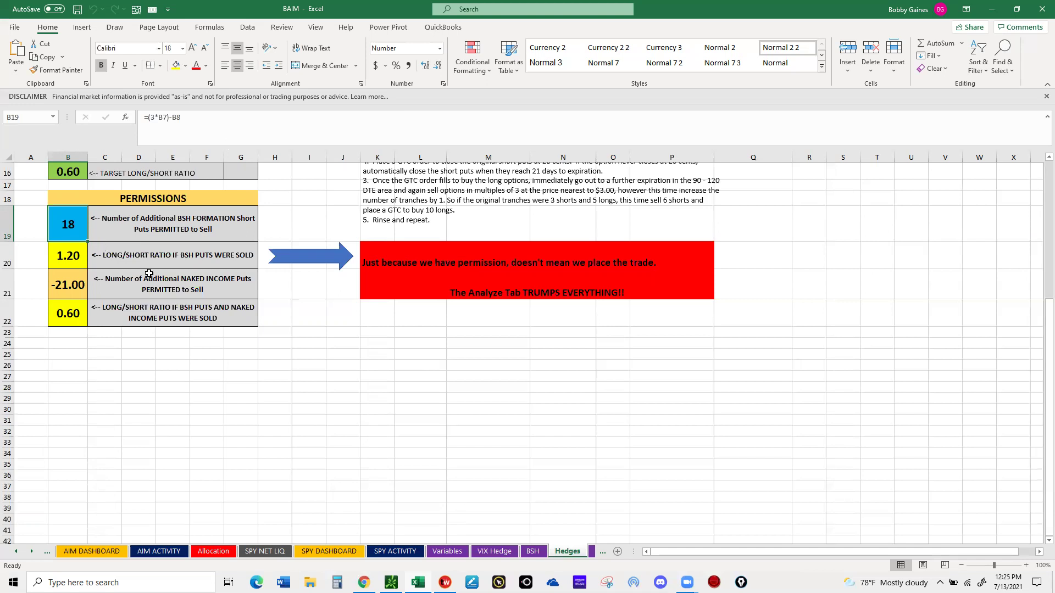
left_click(68, 293)
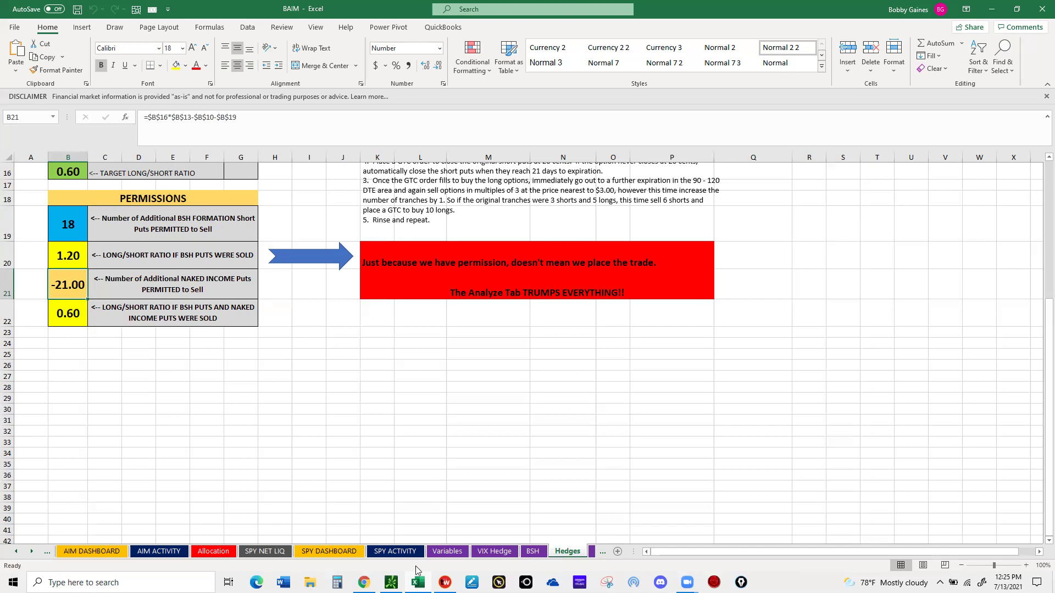
Switch to thinkorswim and examine the working buy order for the /ESU21 2500 put, including its strike and limit price
mouse_move(445, 582)
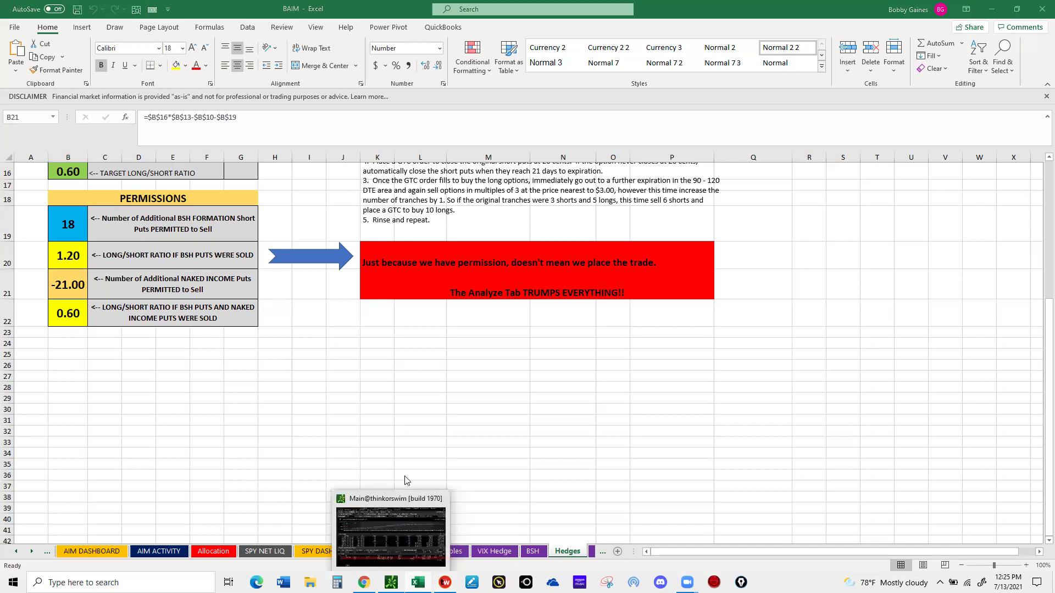
left_click(445, 536)
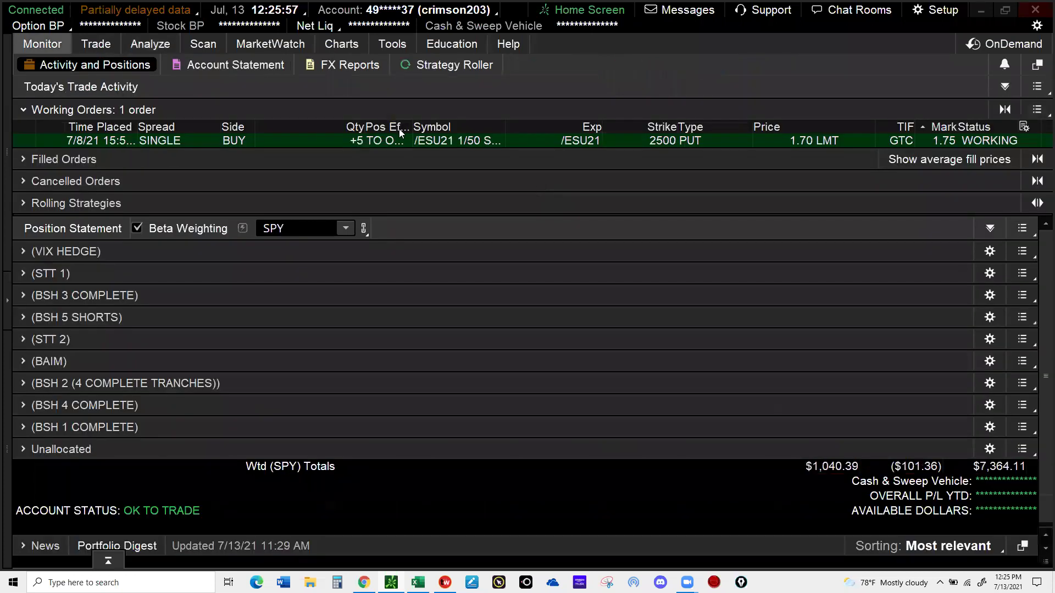
left_click(837, 141)
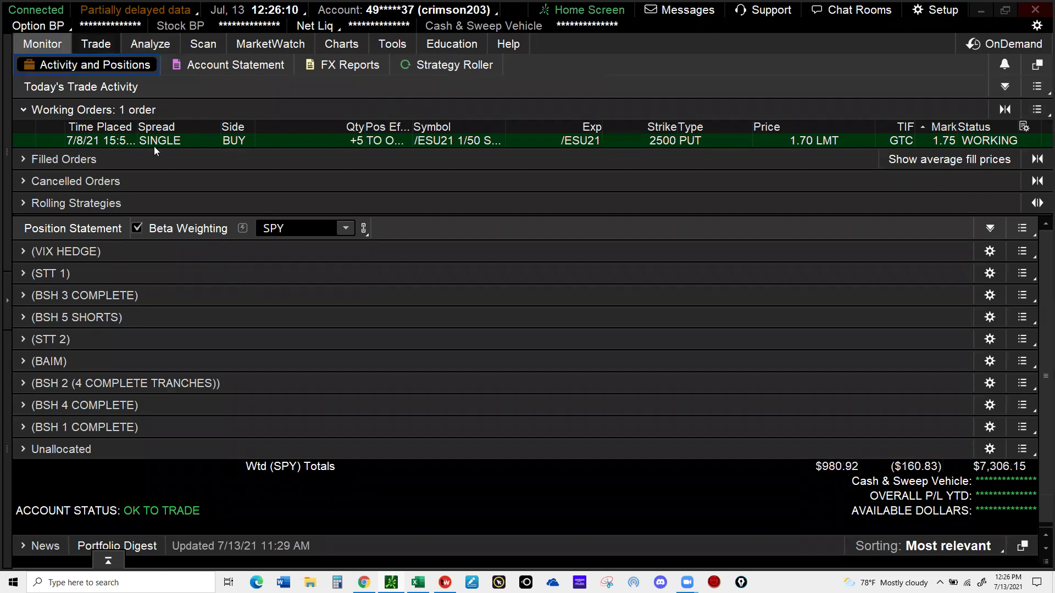
left_click(687, 143)
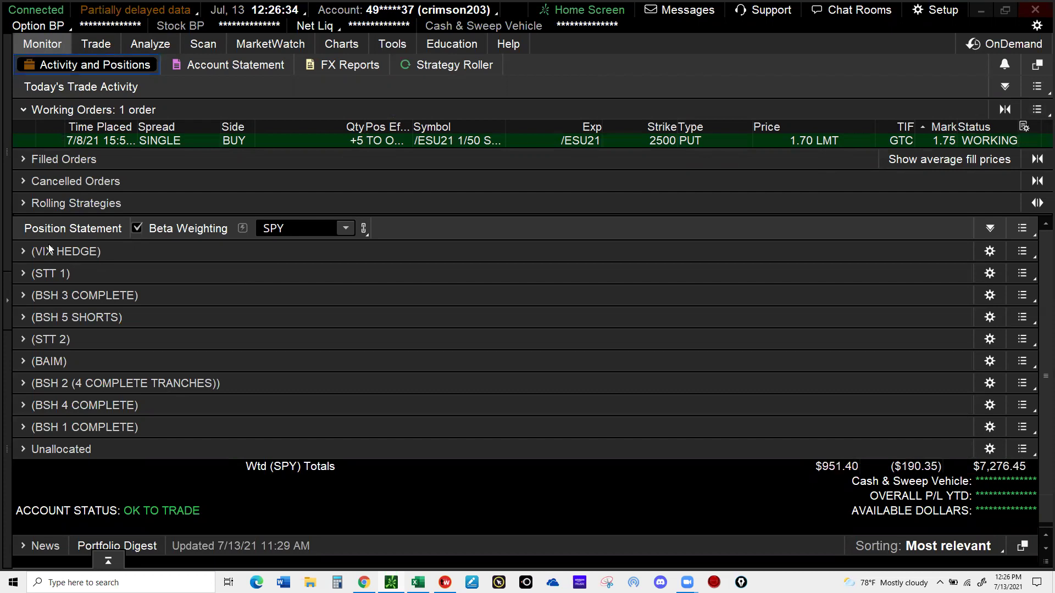
Examine the SPX 30-minute price chart and return to the account's activity and positions
left_click(340, 43)
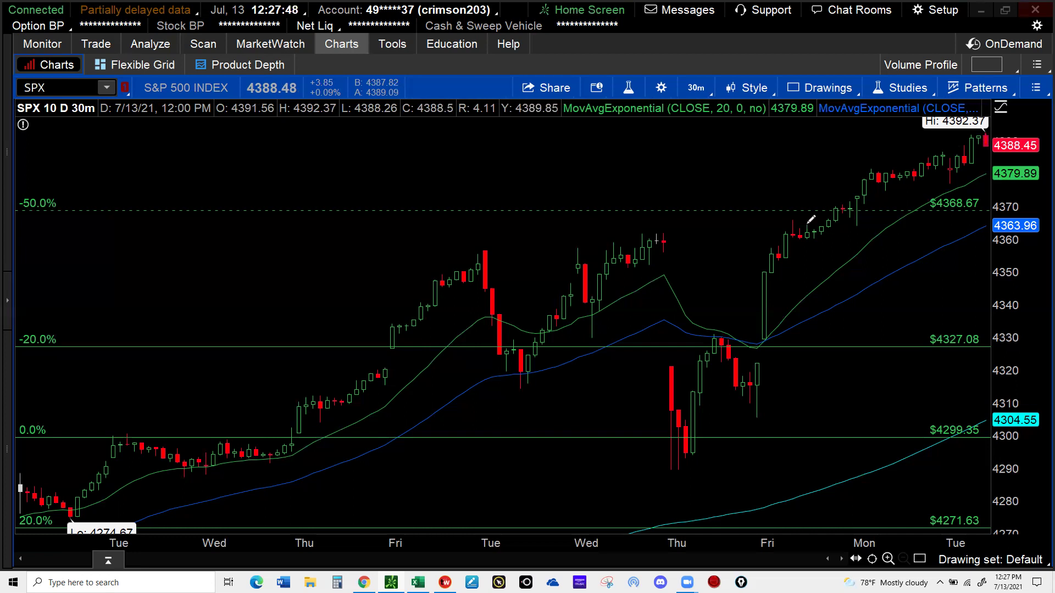
left_click(765, 290)
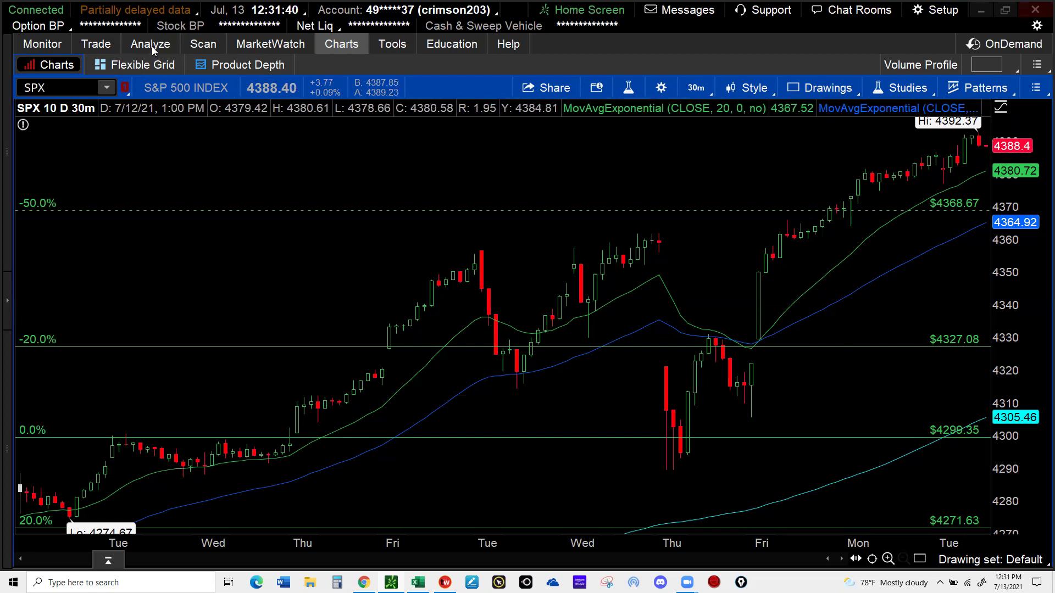
left_click(58, 52)
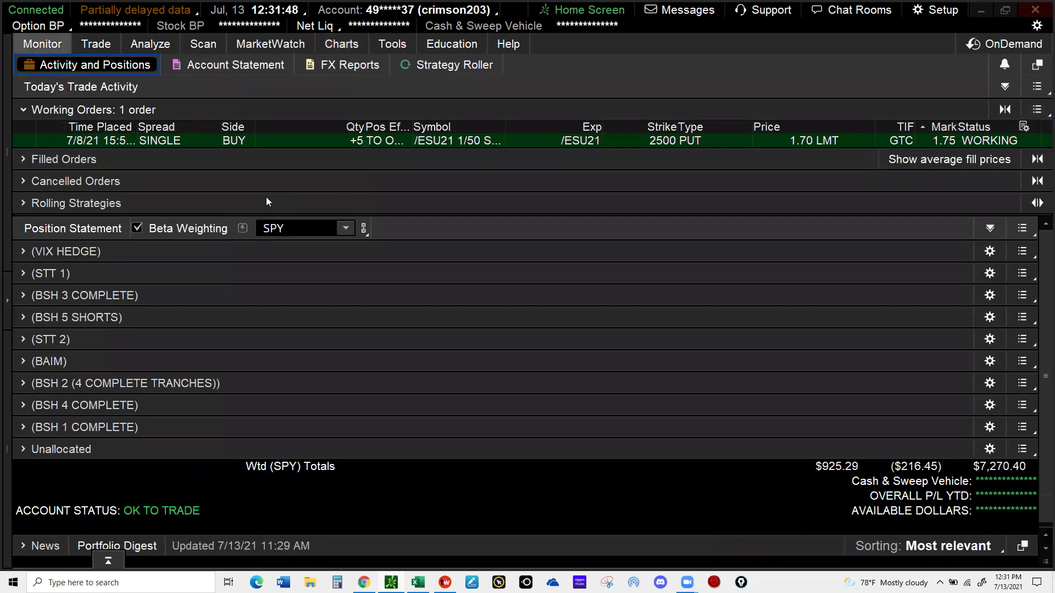
Load the /MES option chain for trading in place of SPX
left_click(100, 48)
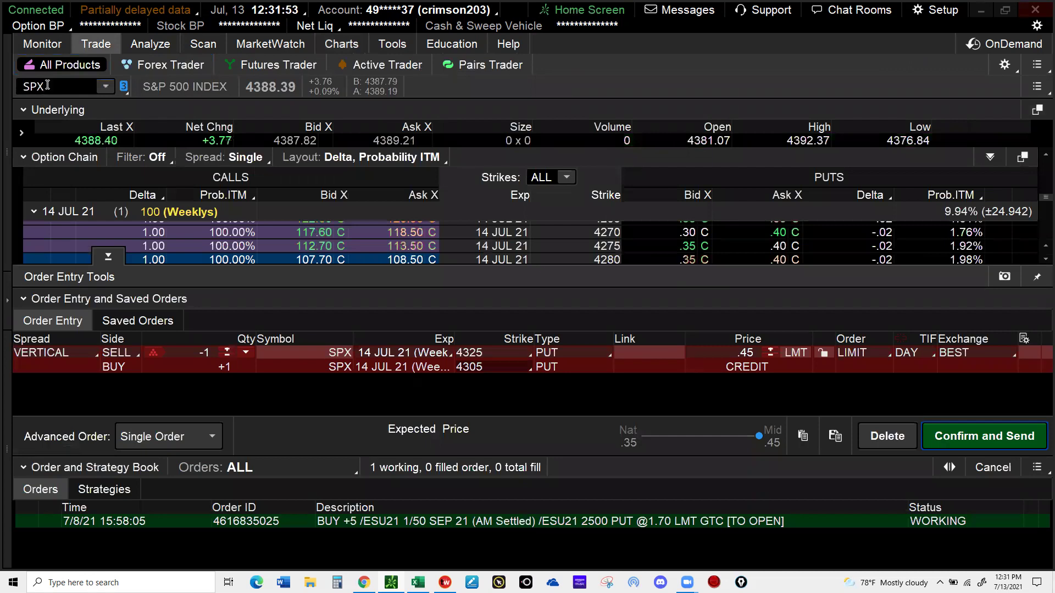
left_click(47, 84)
type("/ME")
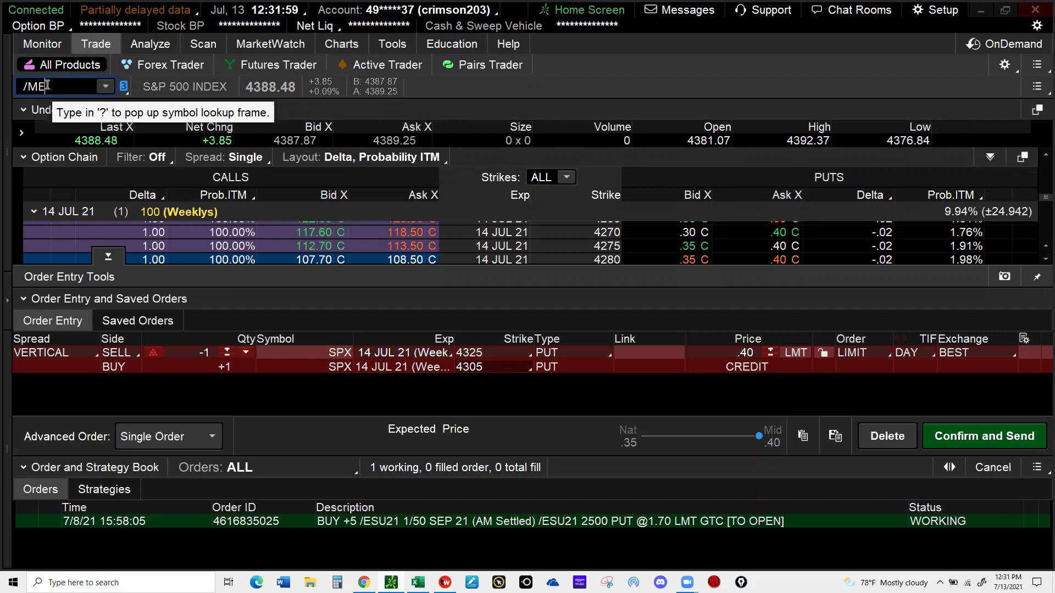
type("S")
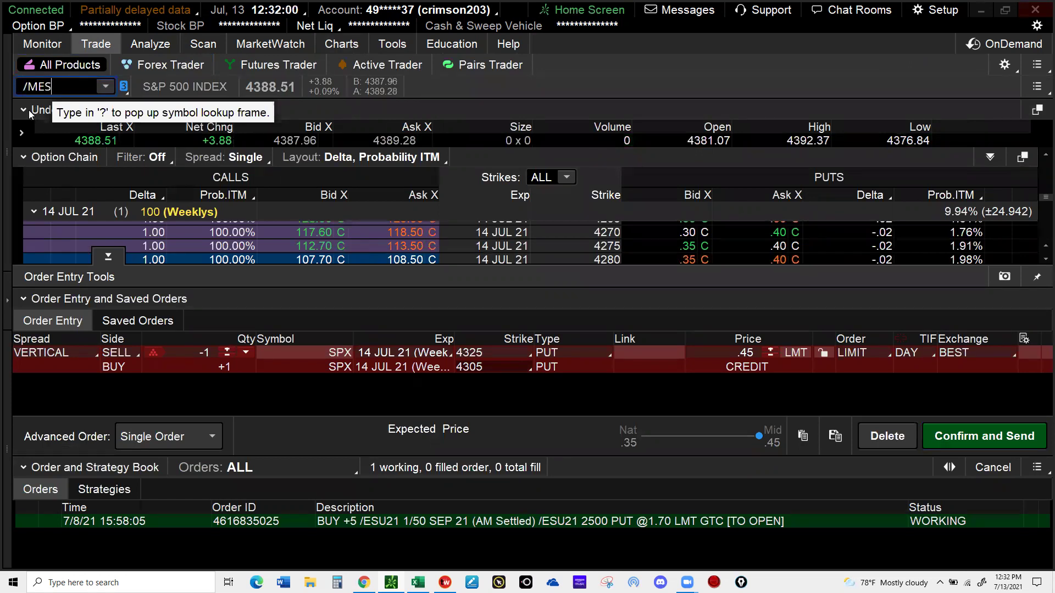
key("Return")
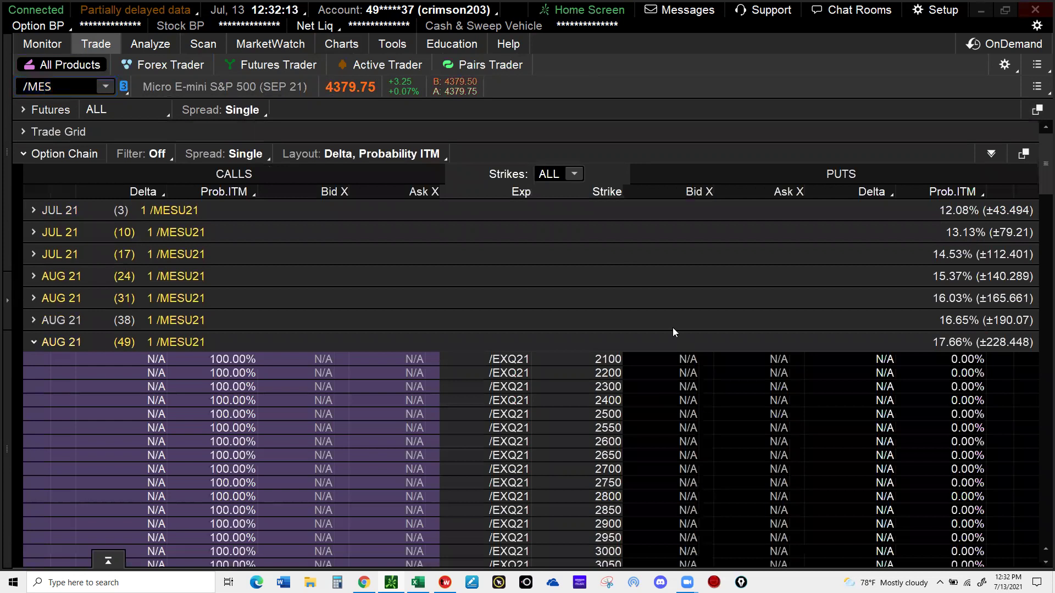
Create a limit order to sell one 3890 put from the 49-day AUG 21 /MES expiration at 16.00 and review its confirmation without sending
scroll(735, 352, "down", 5)
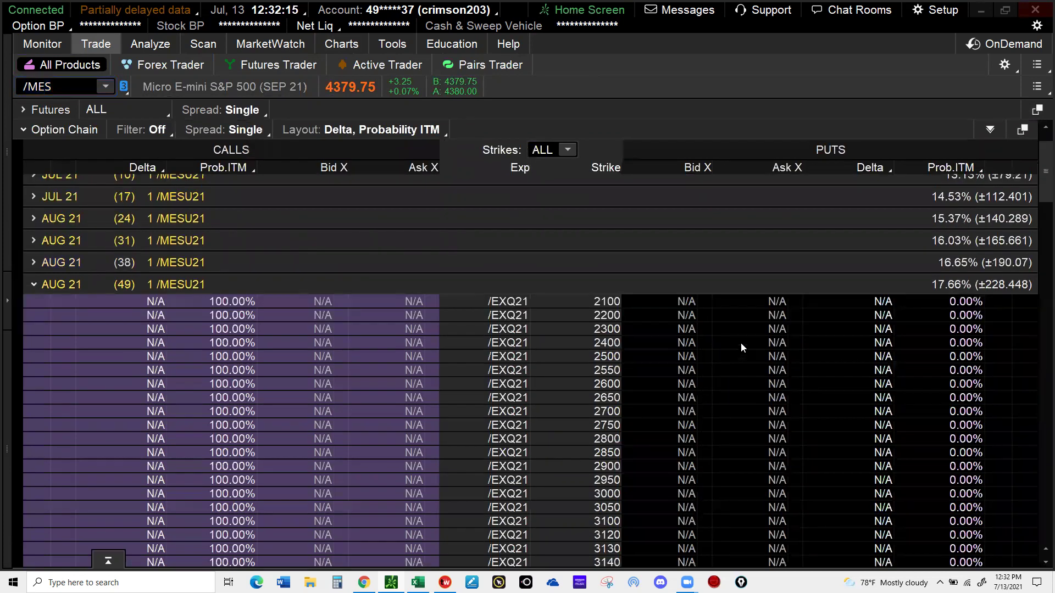
scroll(745, 339, "down", 2)
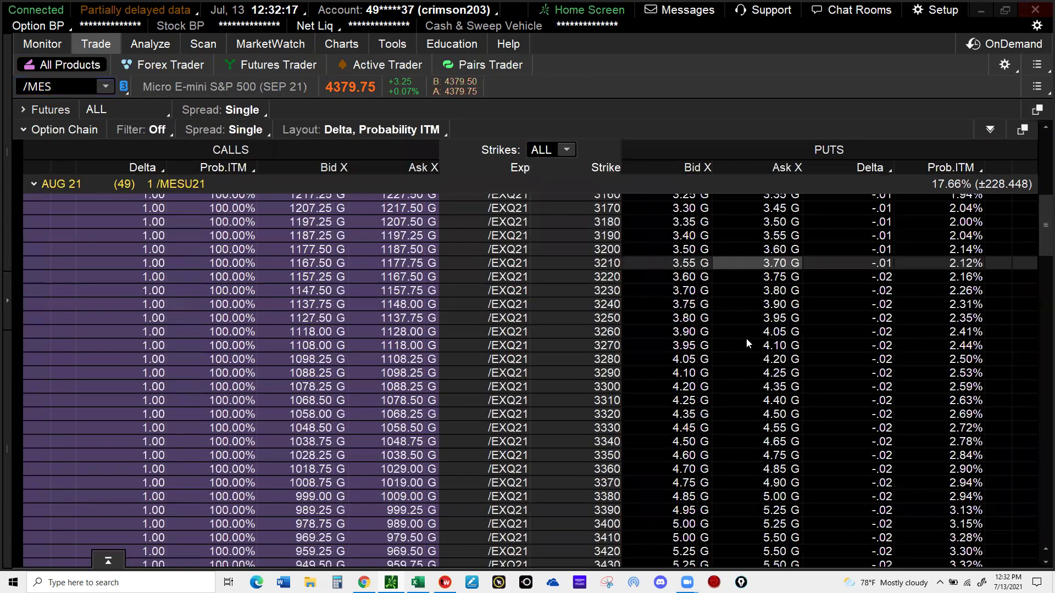
scroll(746, 338, "down", 4)
scroll(747, 337, "down", 4)
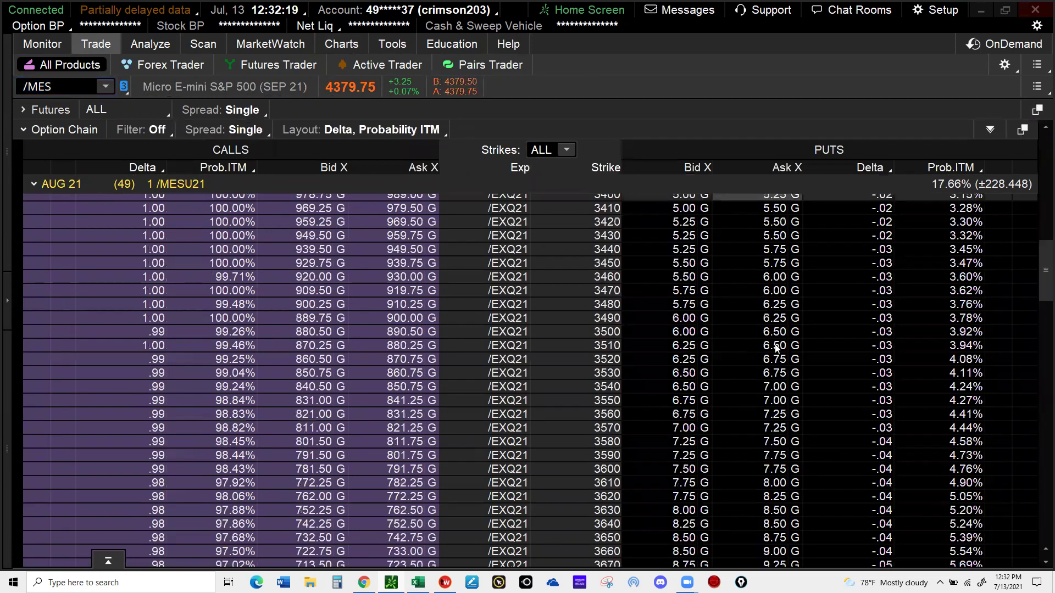
scroll(791, 352, "down", 4)
scroll(795, 355, "down", 4)
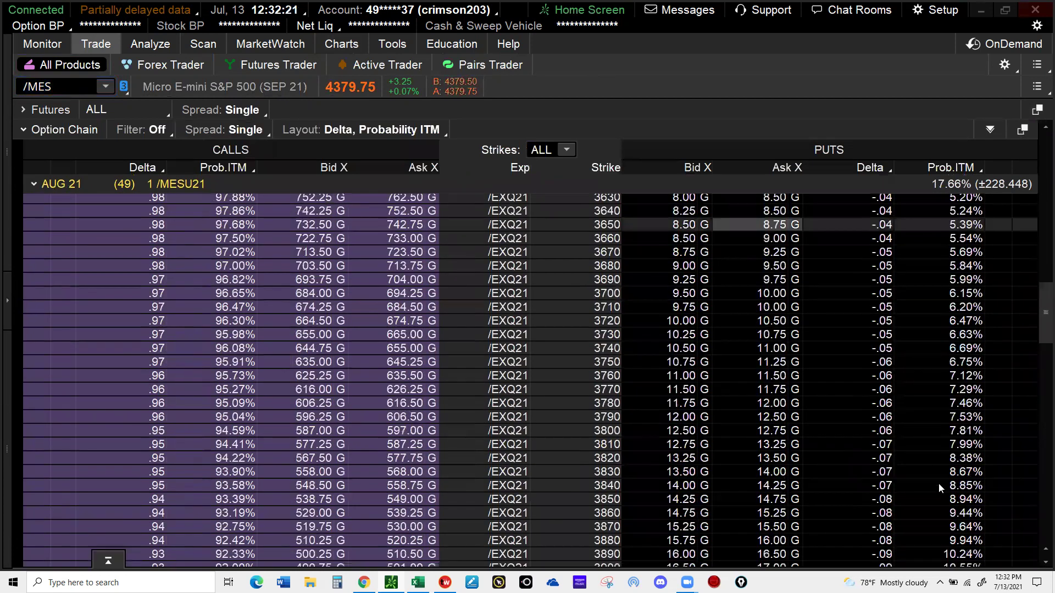
scroll(938, 483, "down", 2)
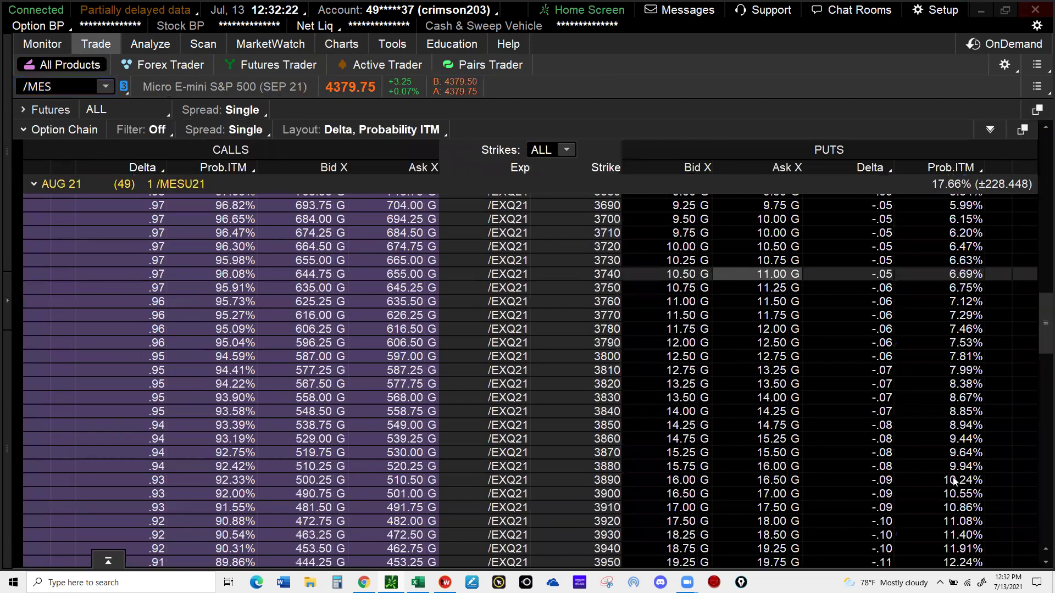
left_click(675, 482)
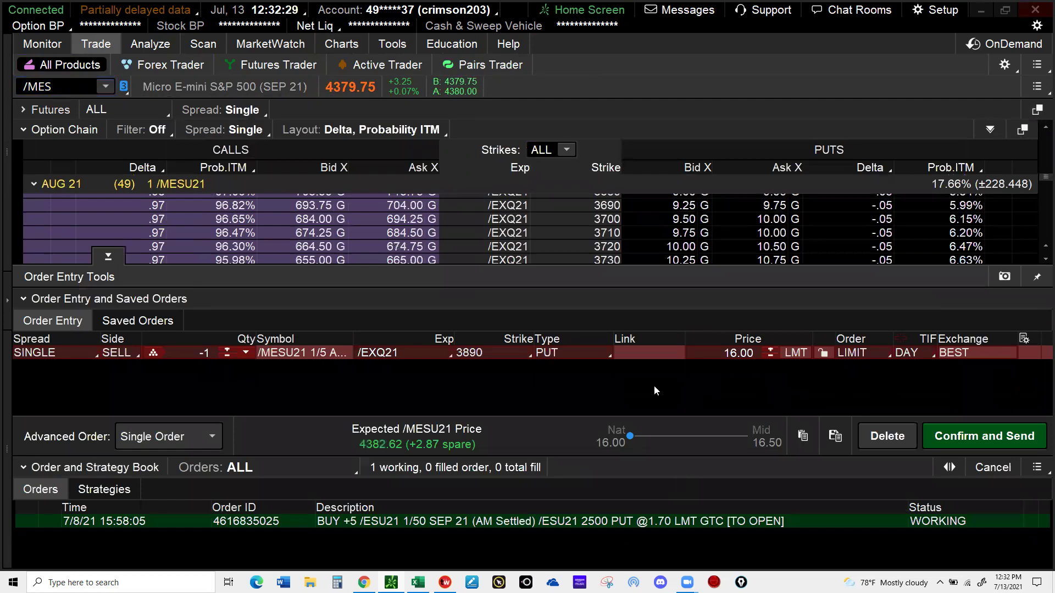
left_click(975, 439)
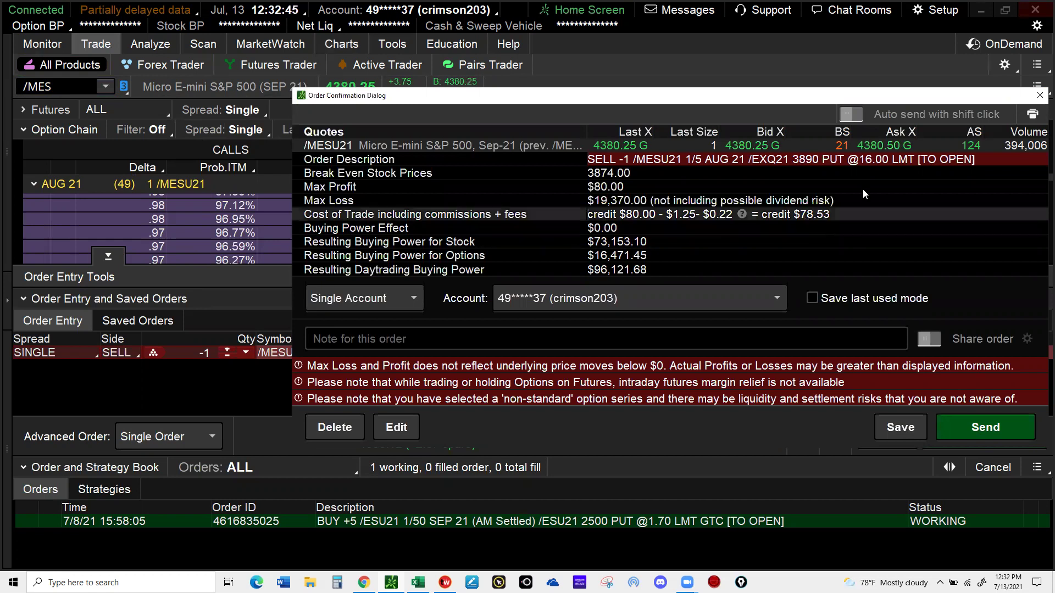
left_click(1039, 95)
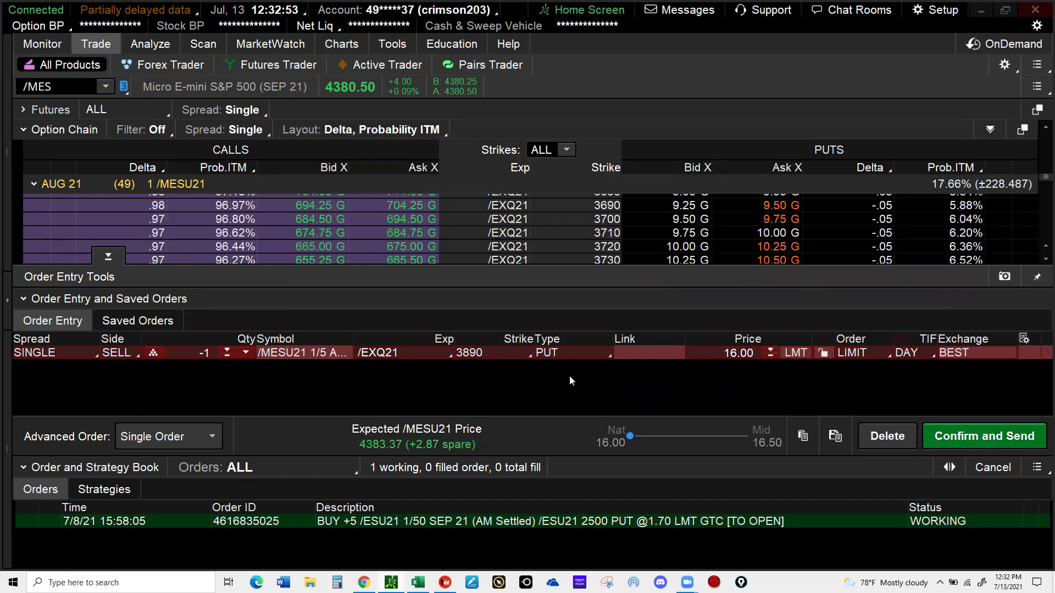
Increase the 3890 put sell order to 6 contracts and review its confirmation details without sending
right_click(275, 387)
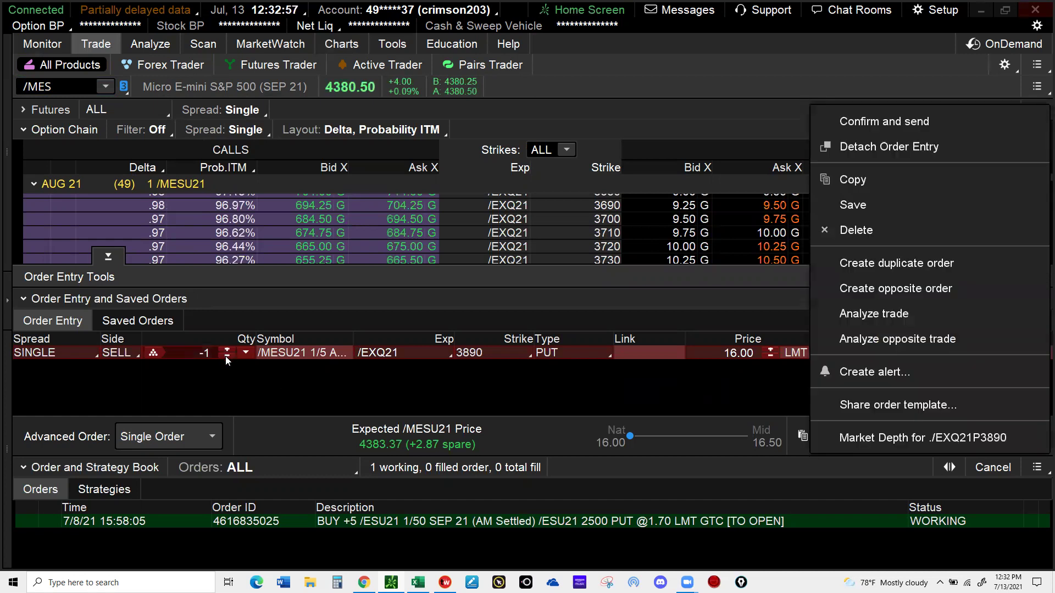
double_click(226, 357)
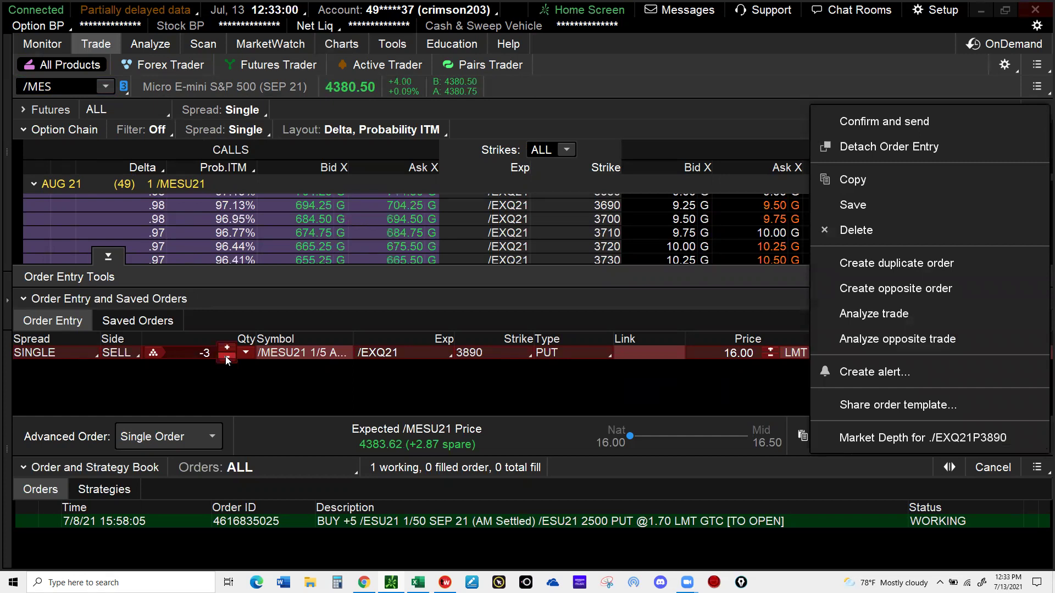
left_click(226, 360)
double_click(227, 360)
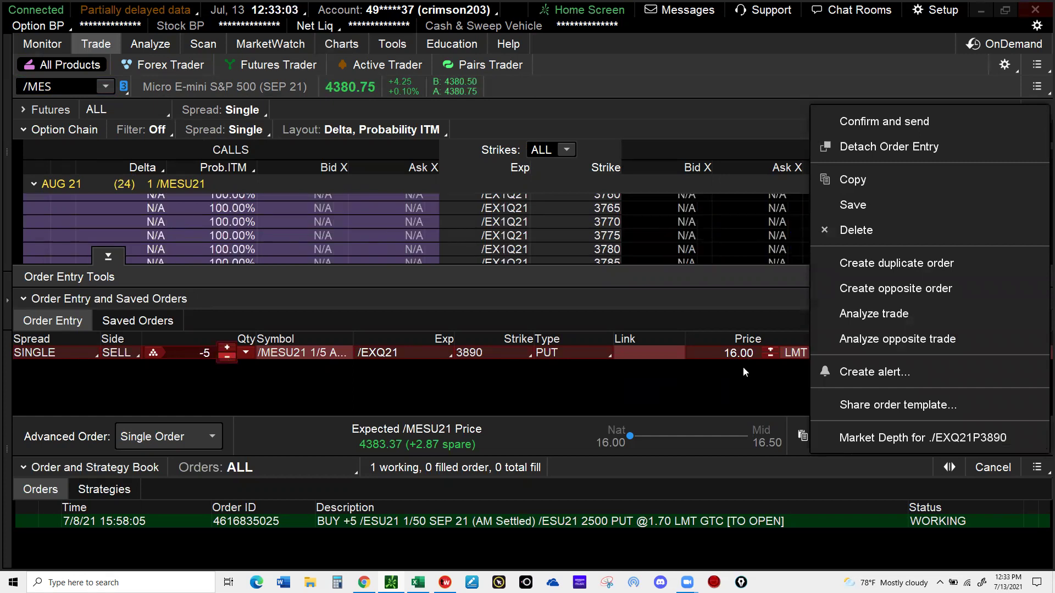
key("Escape")
left_click(989, 437)
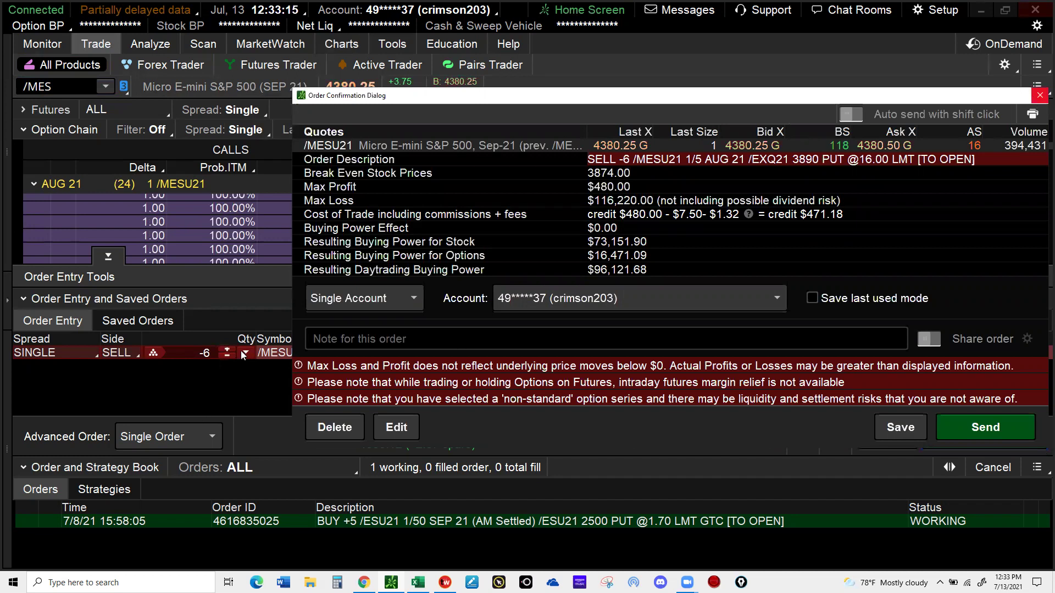
key("Escape")
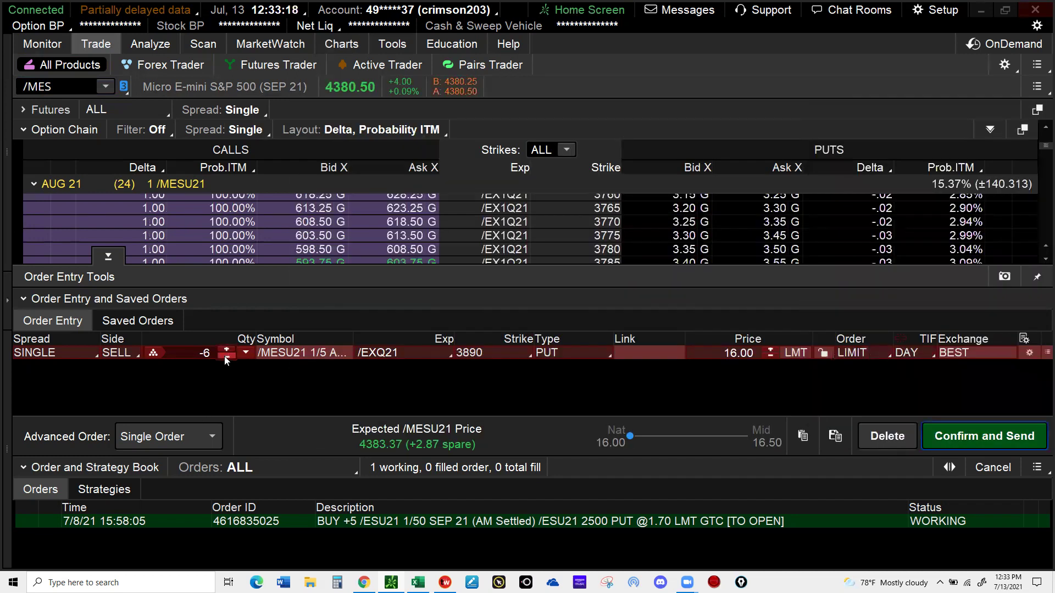
Review the 3890 put order's buying power effect at 10 contracts and again with the quantity reduced to 9, without sending
left_click(226, 357)
left_click(226, 357)
left_click(225, 357)
left_click(225, 357)
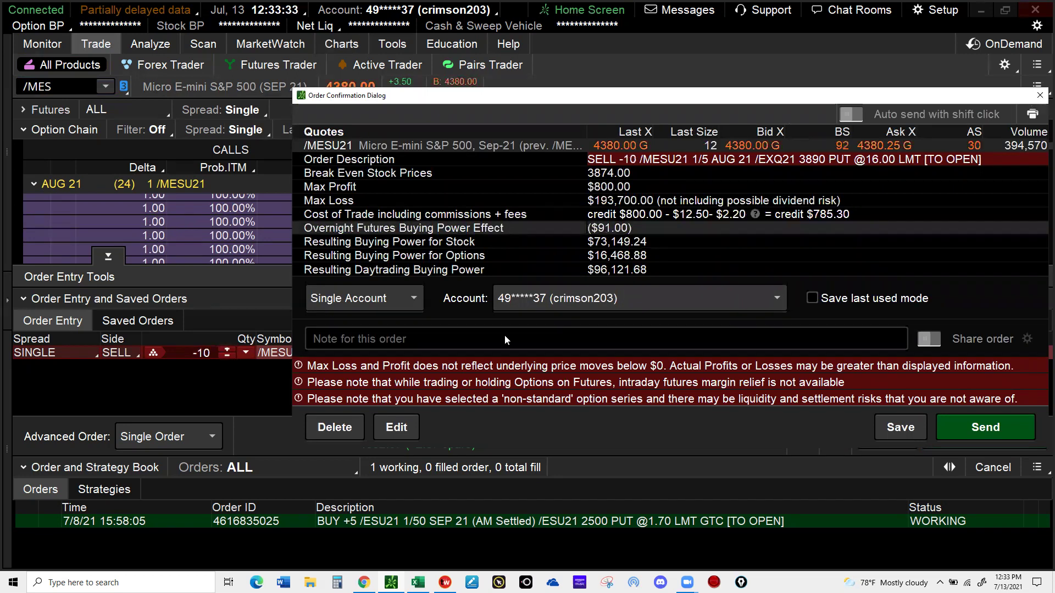
key("Escape")
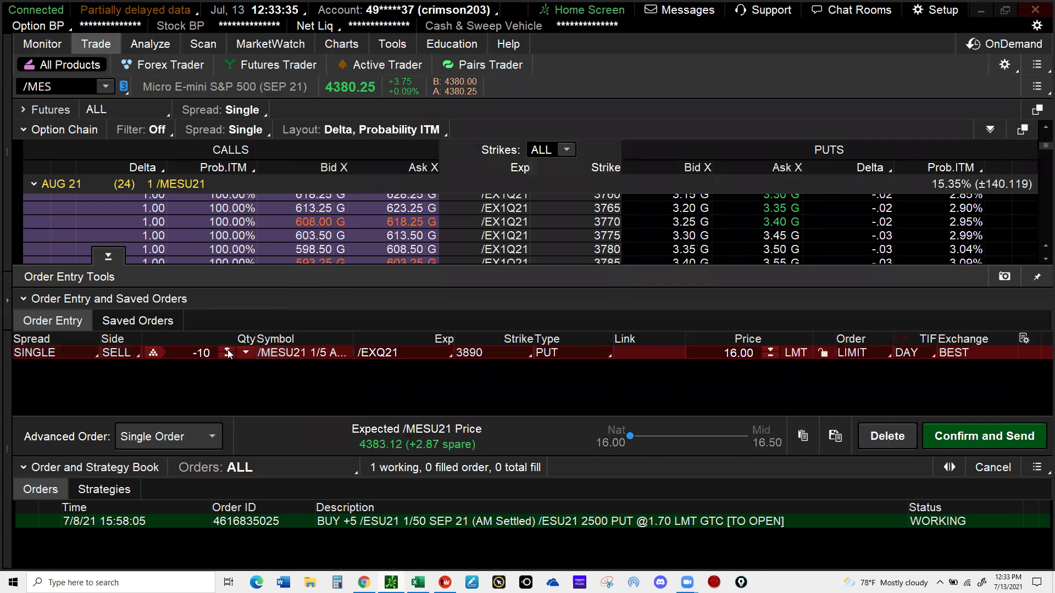
left_click(228, 351)
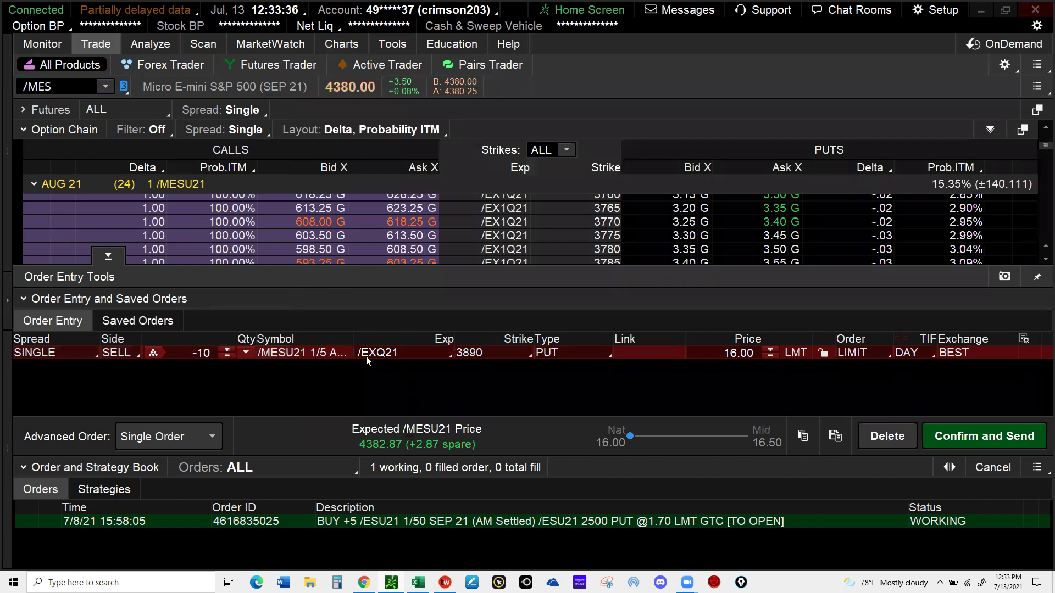
left_click(960, 436)
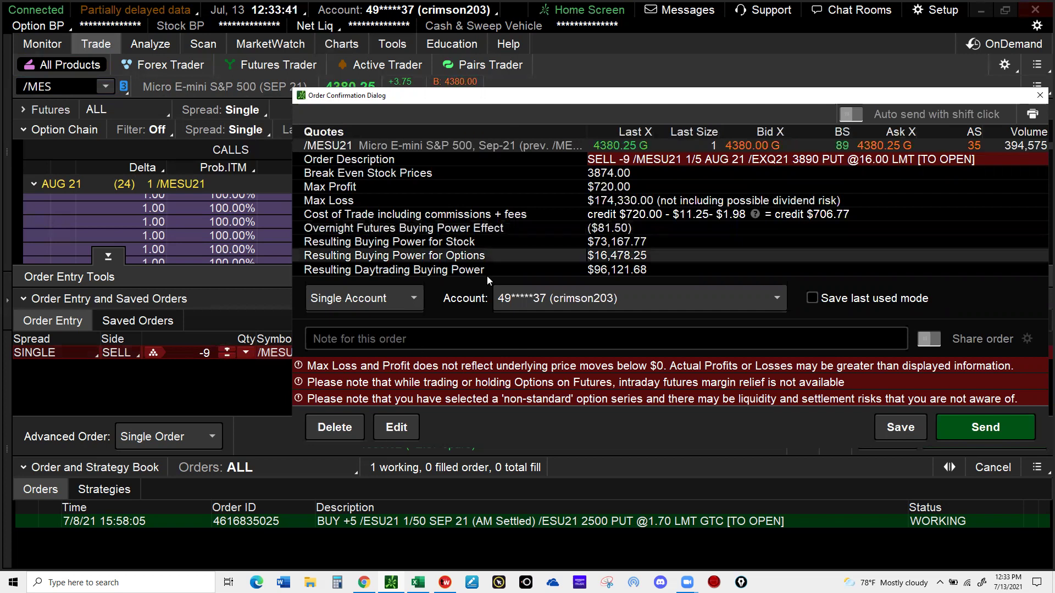
key("Escape")
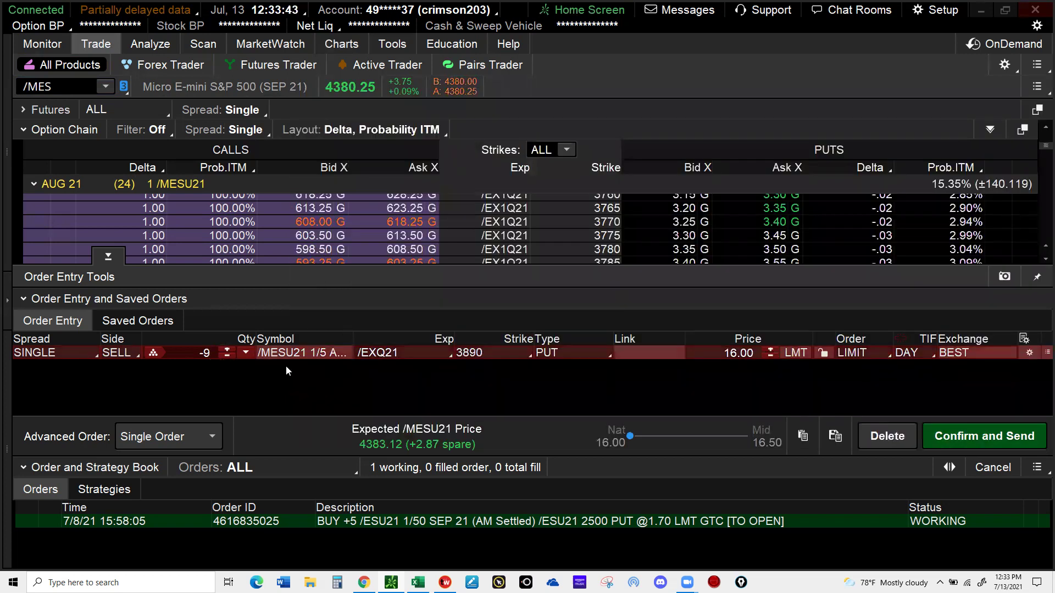
Analyze the nine-contract 3890 put sale as a simulated trade and set the risk profile's beta symbol to /ES
right_click(582, 353)
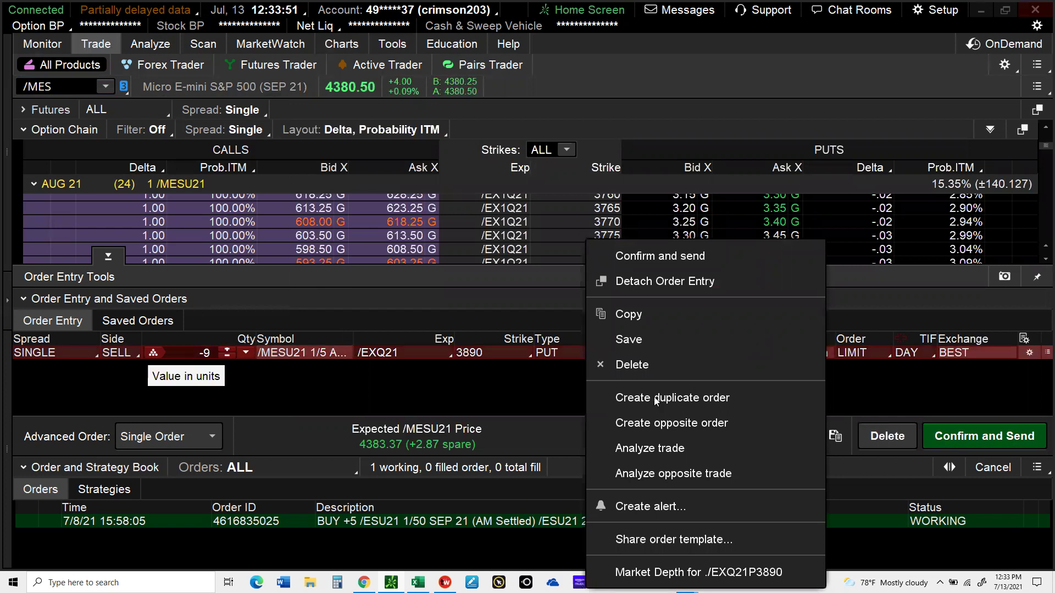
left_click(646, 449)
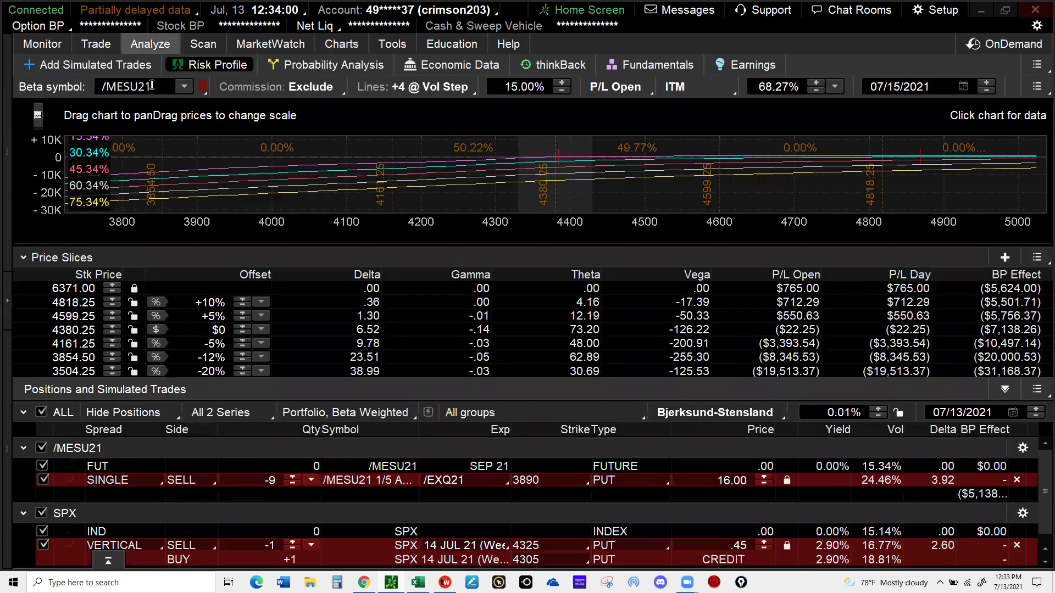
left_click(151, 86)
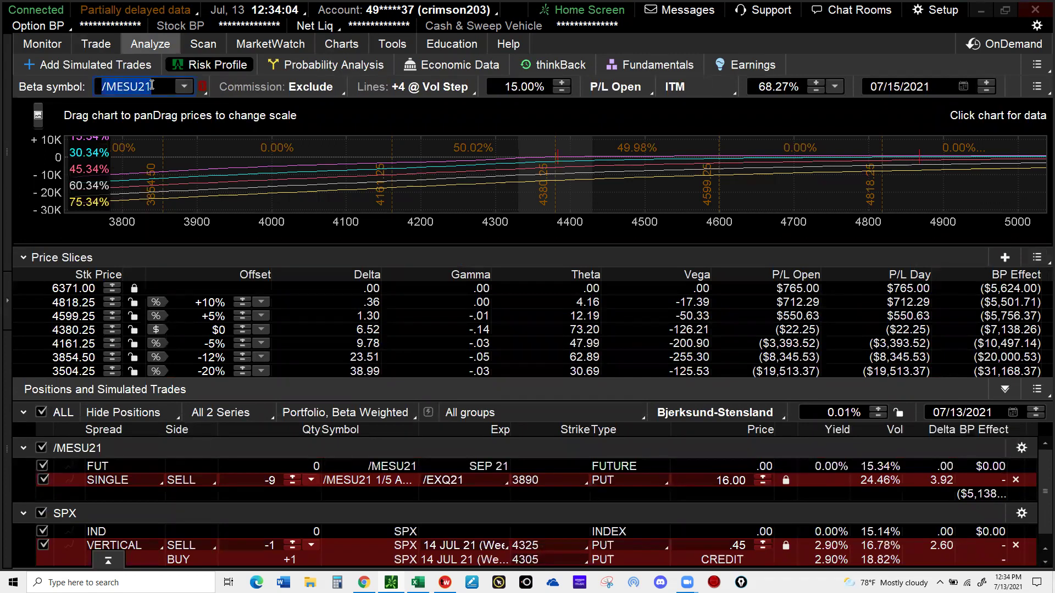
type("/ES")
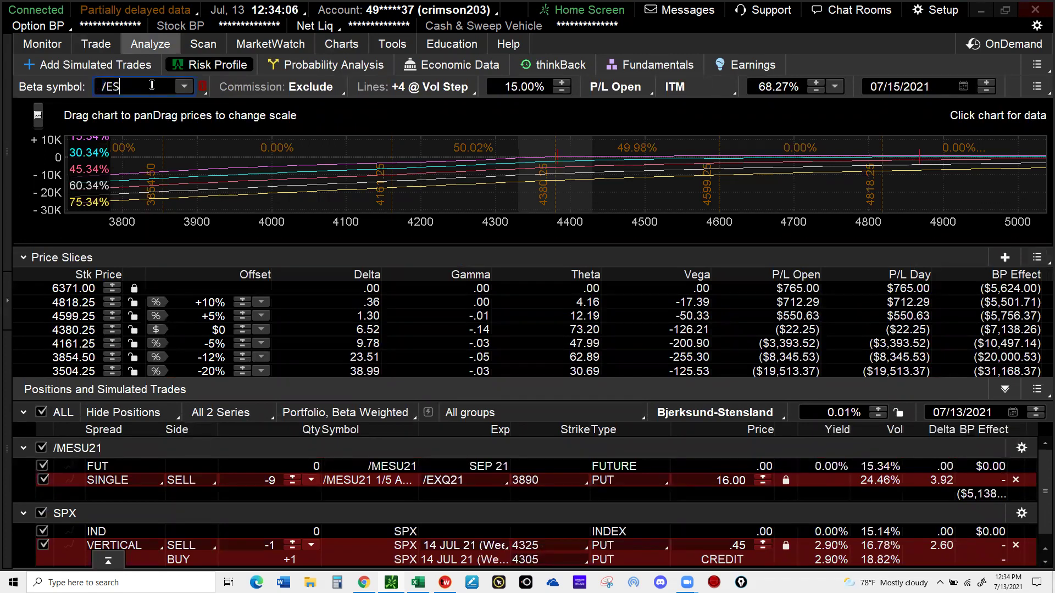
key("Return")
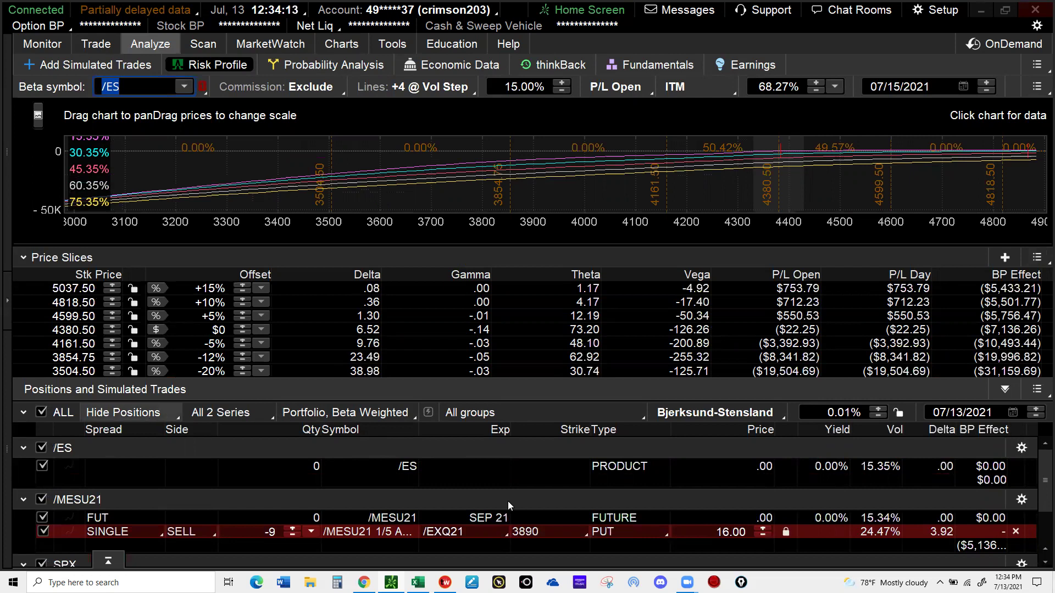
Delete the simulated SPX 14 JUL 21 4325/4305 put vertical from the positions and simulated trades
left_click(123, 412)
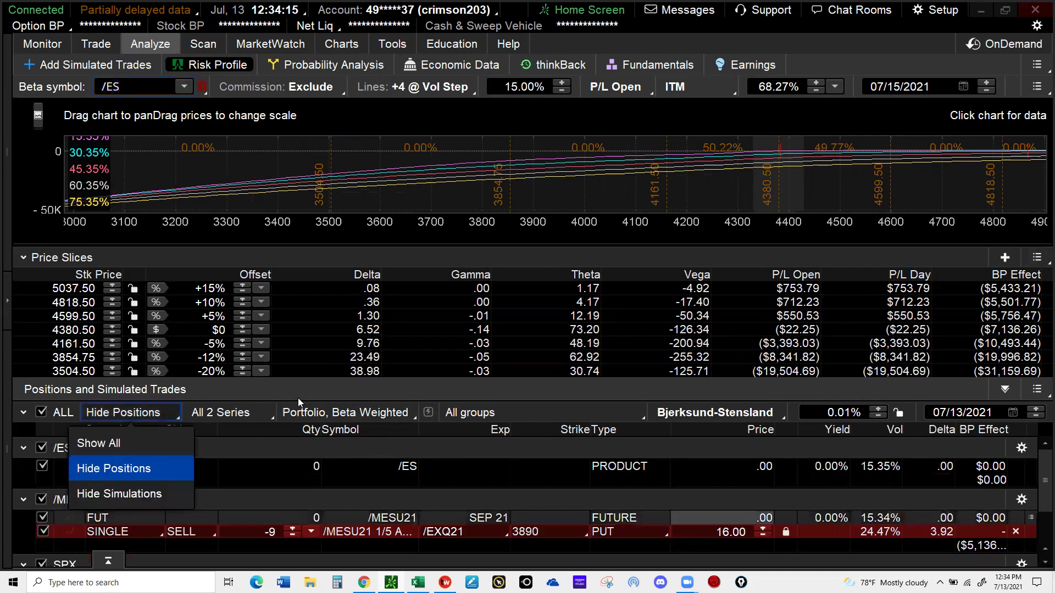
left_click(125, 572)
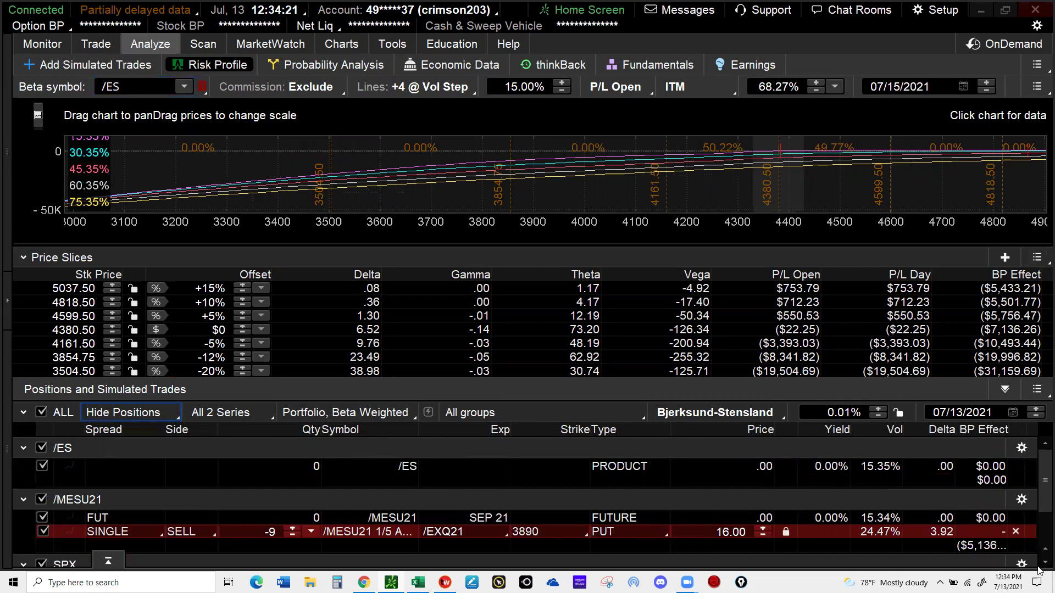
scroll(1038, 567, "down", 2)
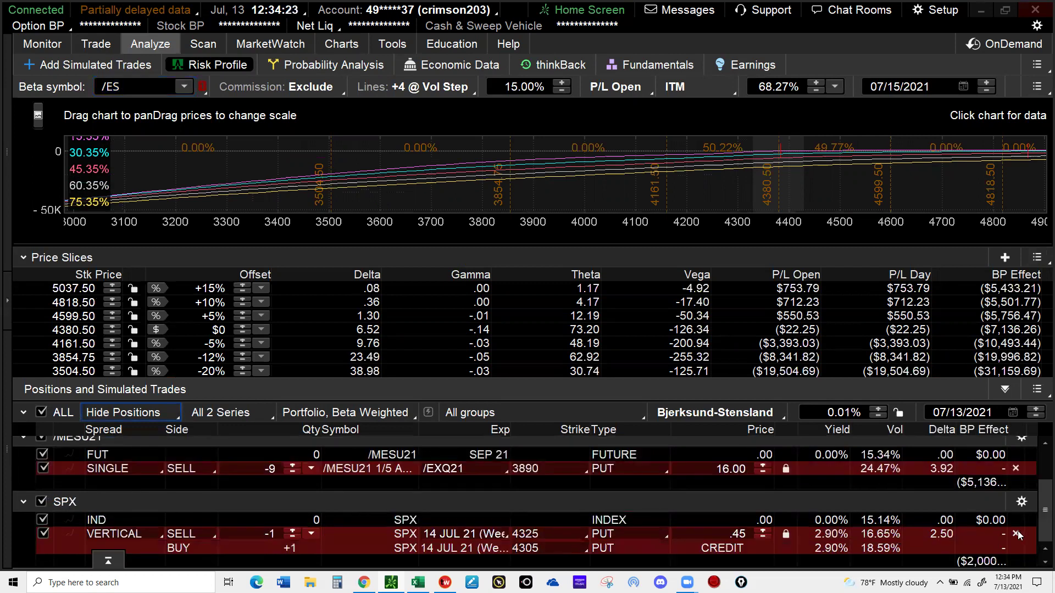
left_click(1015, 533)
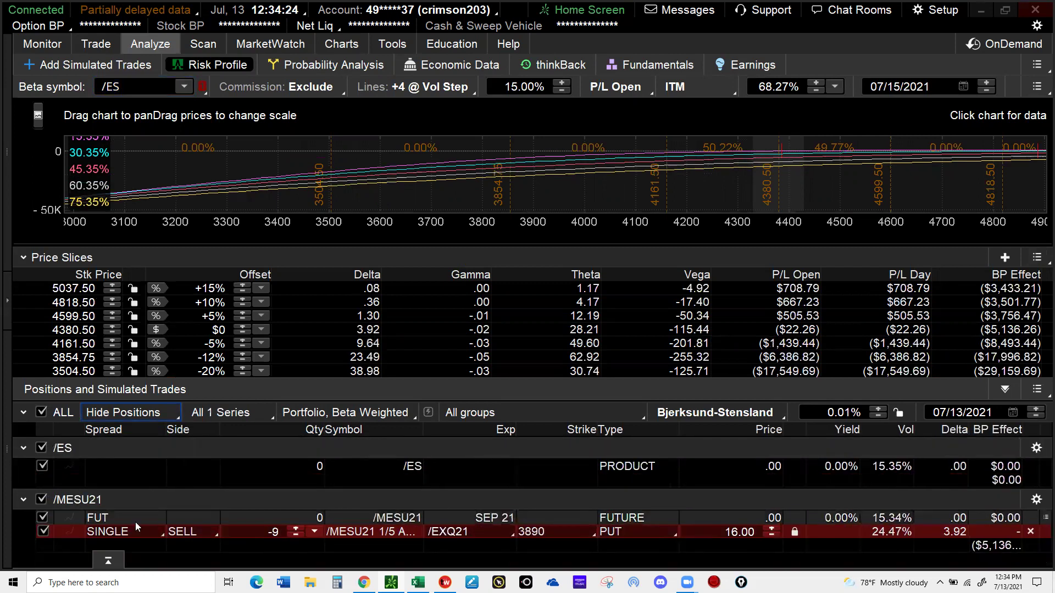
Keep the simulated 3890 put sale included and show all account positions together with it in the risk profile
left_click(44, 532)
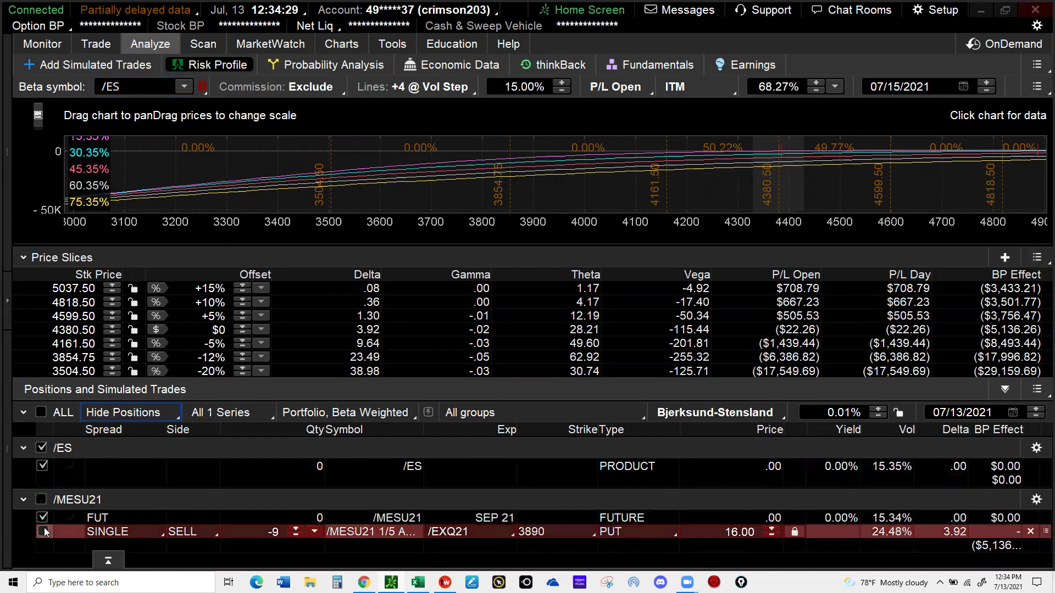
left_click(44, 531)
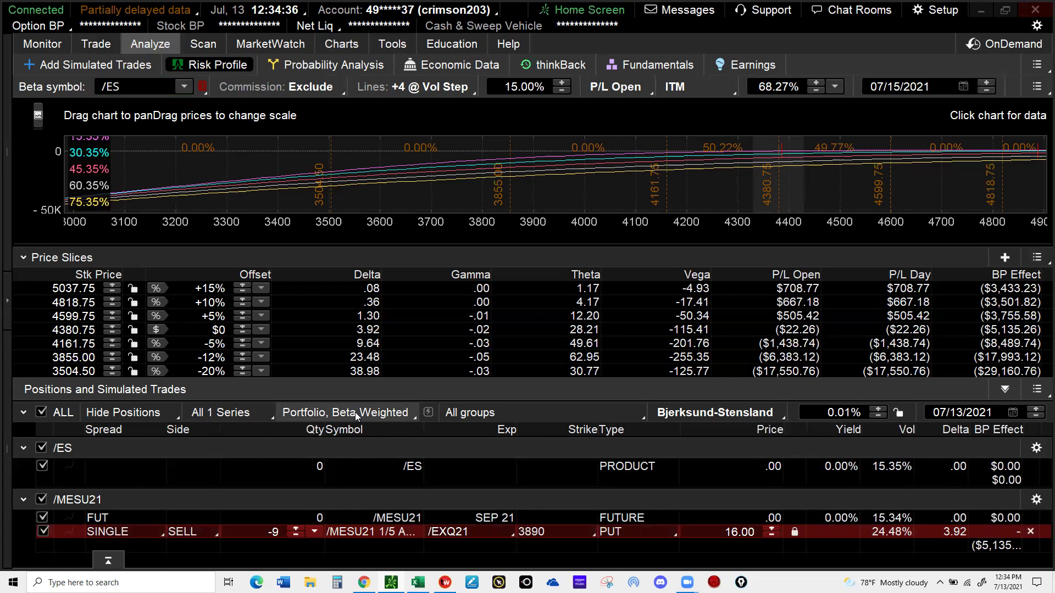
left_click(128, 413)
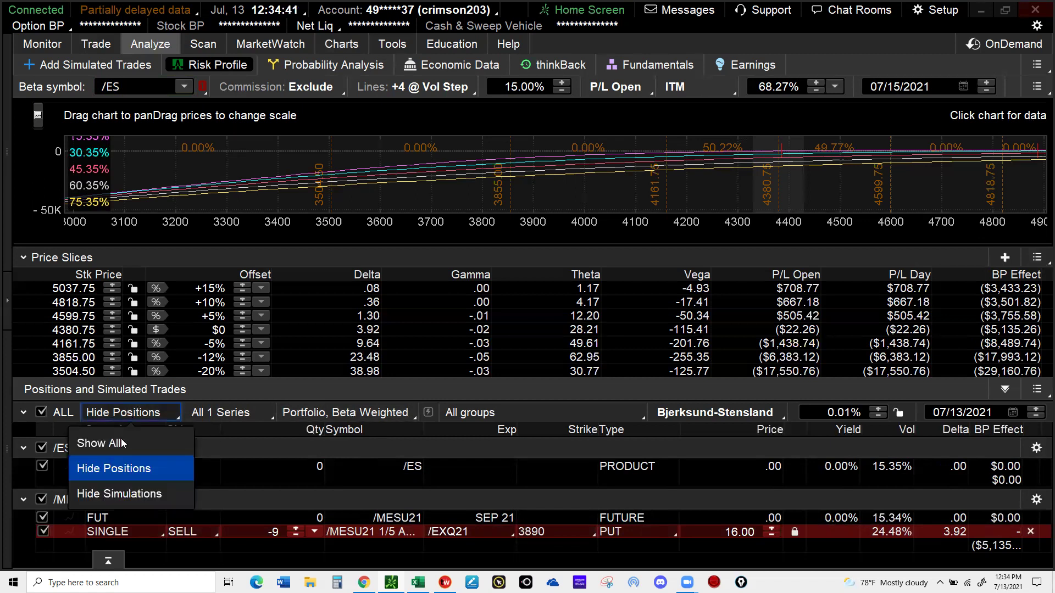
left_click(121, 442)
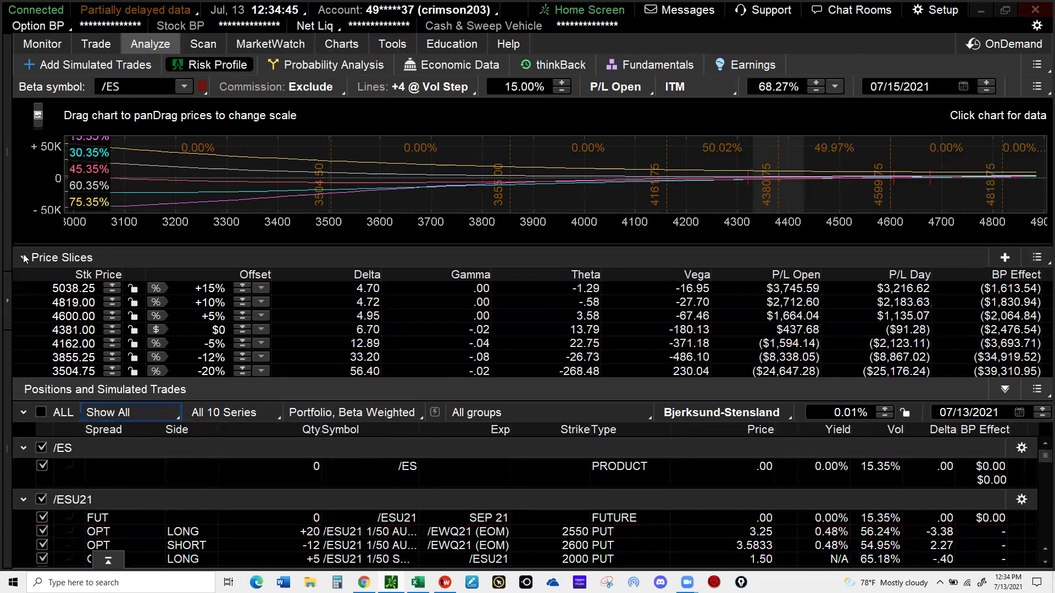
Collapse the price slices and examine which account positions, from /ES futures options to stocks and VIX calls, are included in the risk profile
left_click(24, 258)
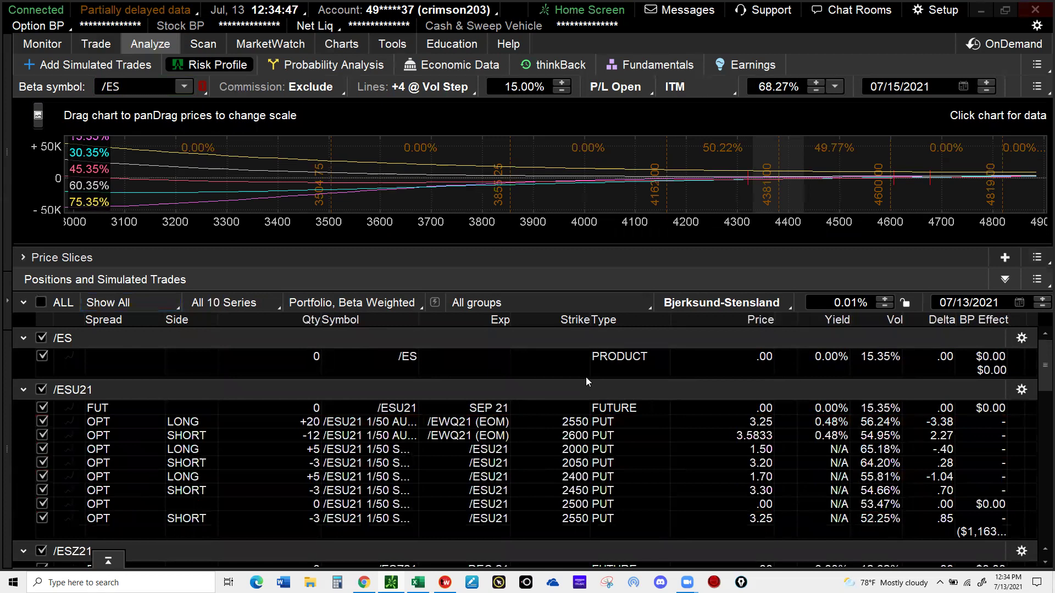
left_click(146, 446)
scroll(138, 368, "down", 1)
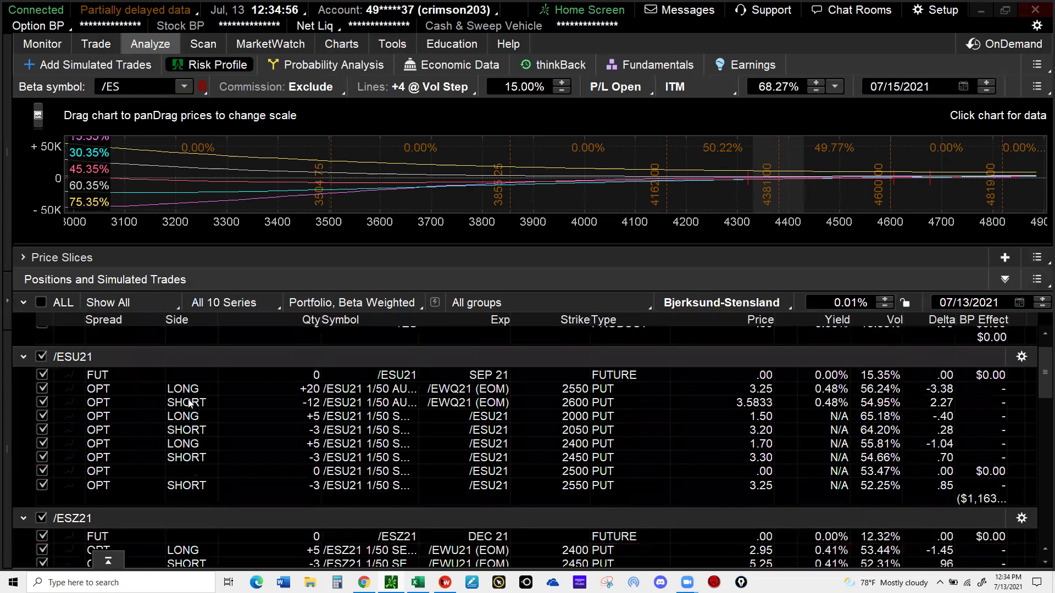
scroll(187, 399, "down", 1)
scroll(188, 398, "down", 1)
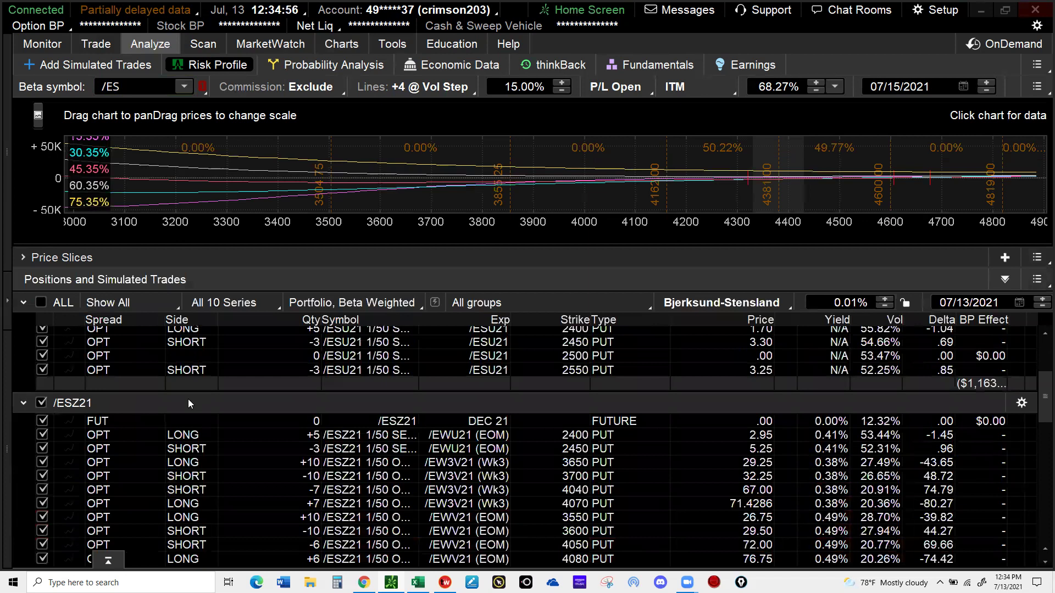
scroll(188, 399, "down", 3)
scroll(187, 403, "down", 5)
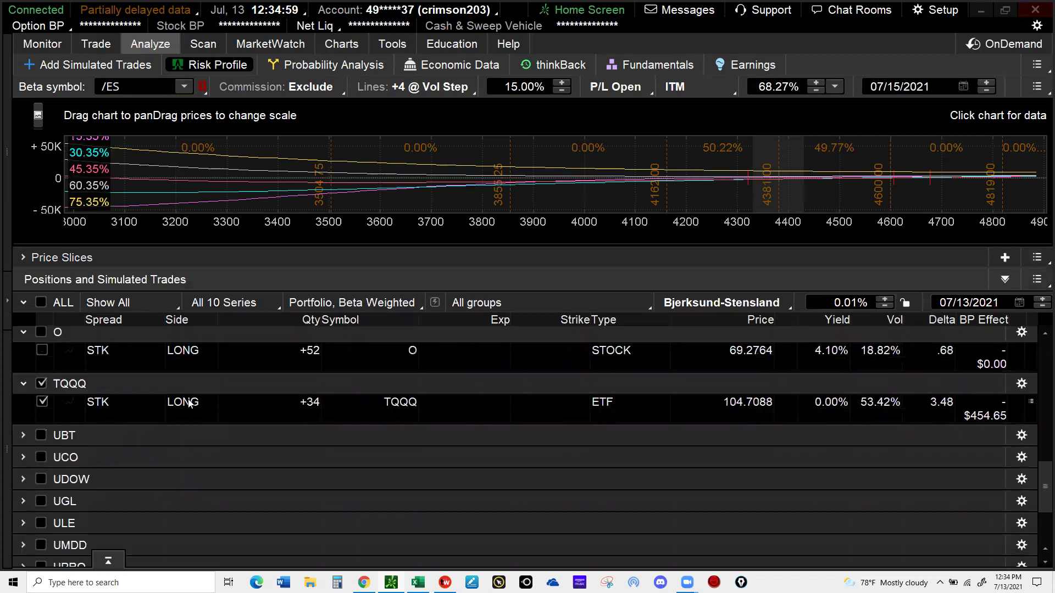
scroll(188, 402, "down", 3)
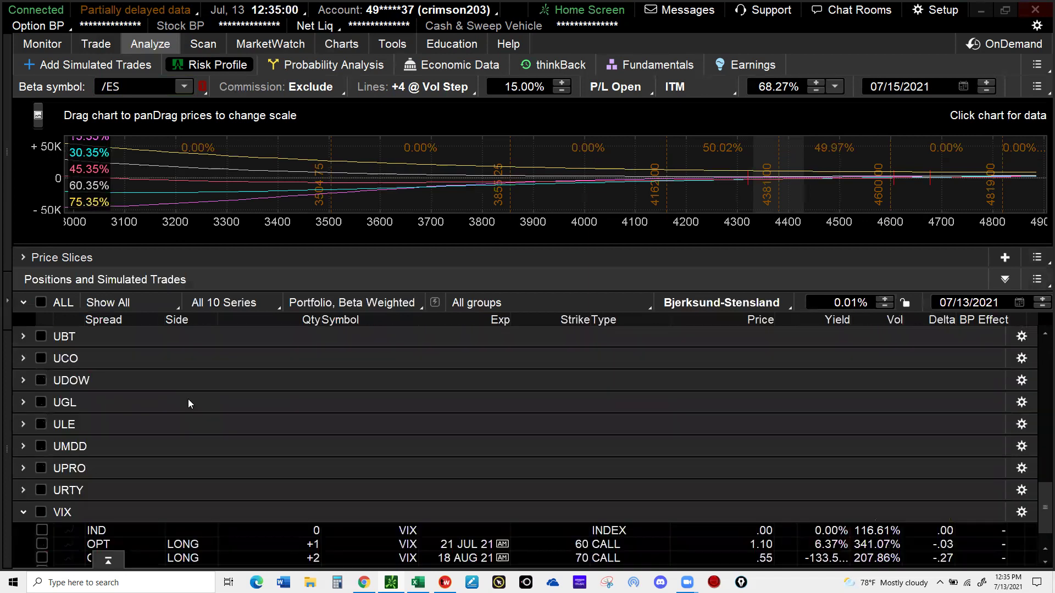
Include all positions and simulated trades in the risk profile analysis
scroll(40, 305, "up", 3)
left_click(40, 303)
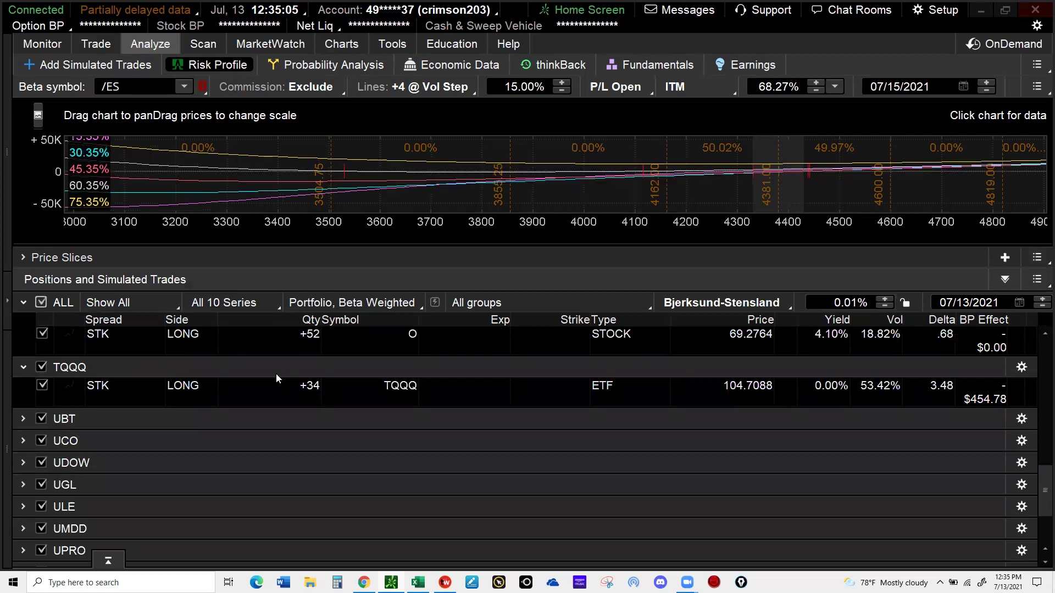
scroll(277, 374, "up", 7)
scroll(276, 377, "up", 10)
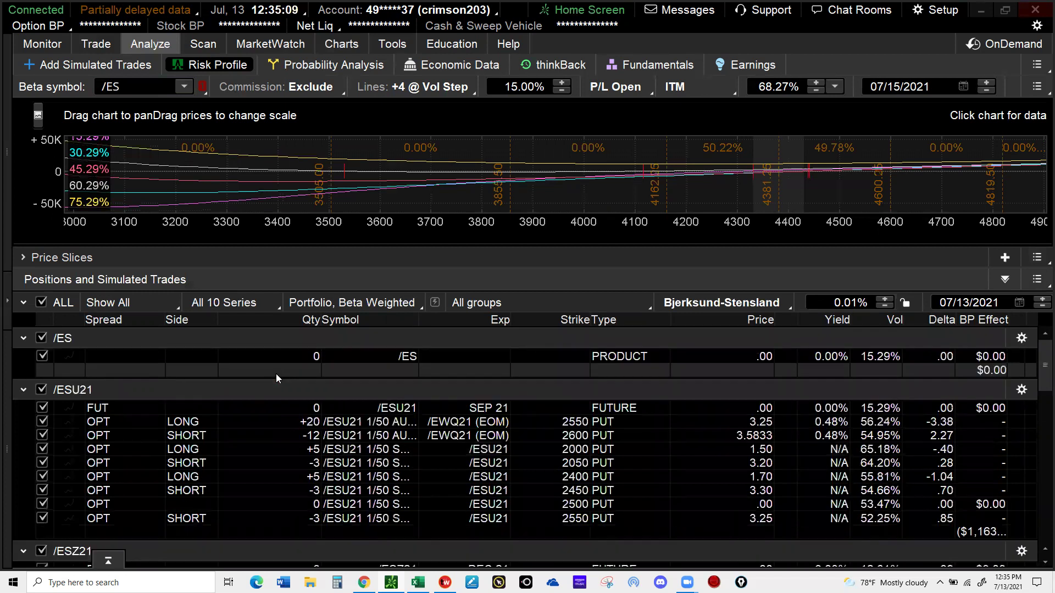
scroll(276, 377, "down", 4)
scroll(275, 374, "down", 3)
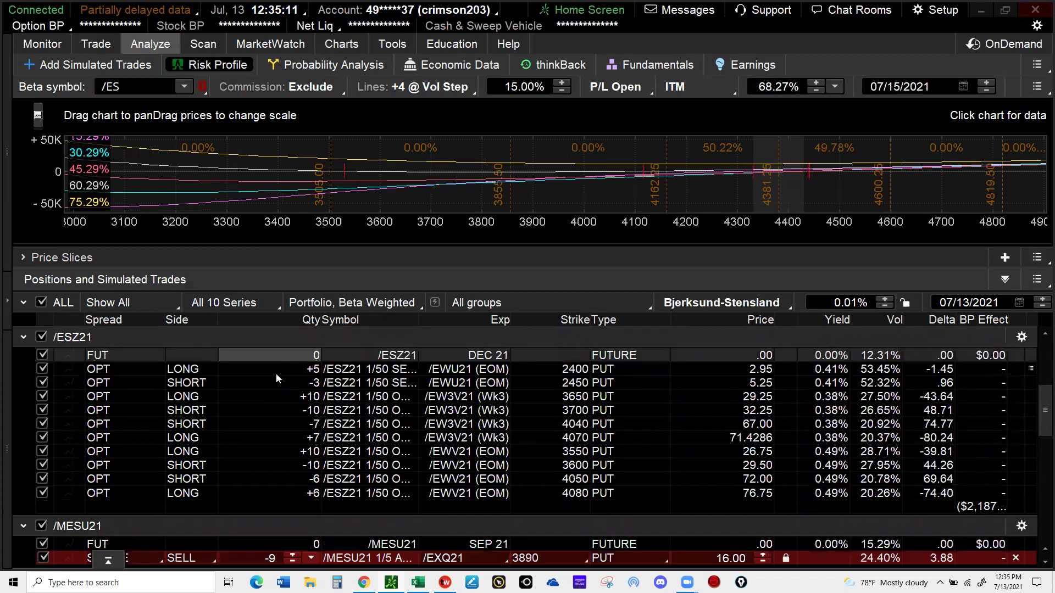
Exclude the AGQ, JNK, O and TQQQ stock positions from the risk profile
scroll(276, 373, "down", 4)
scroll(175, 388, "down", 3)
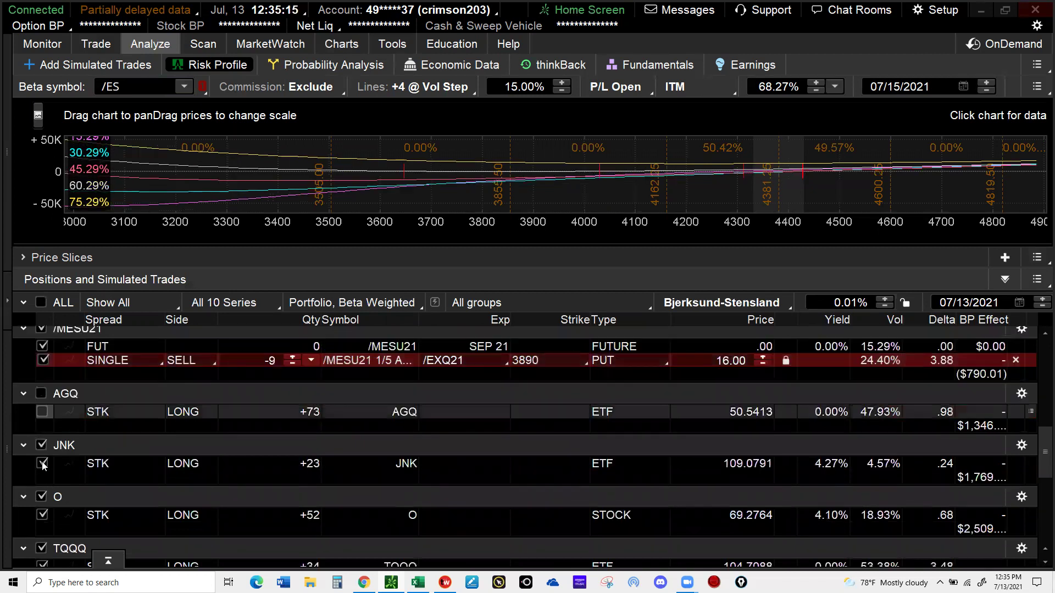
left_click(42, 497)
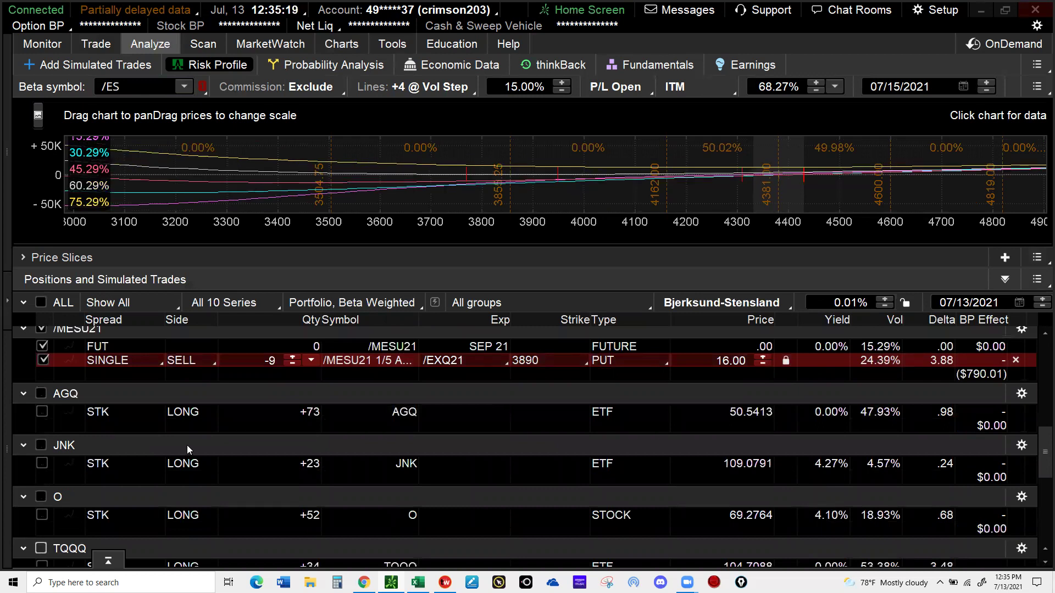
scroll(186, 445, "down", 3)
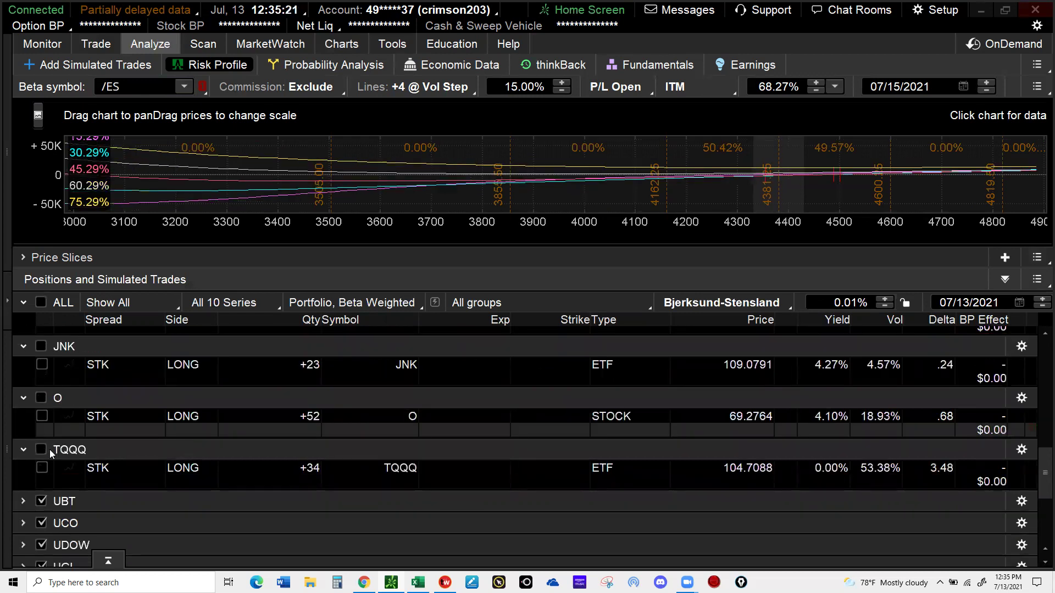
Exclude UBT, UCO, UDOW, UGL, ULE, UMDD, UPRO and URTY from the analysis, keeping the VIX calls included
scroll(45, 439, "down", 2)
left_click(41, 435)
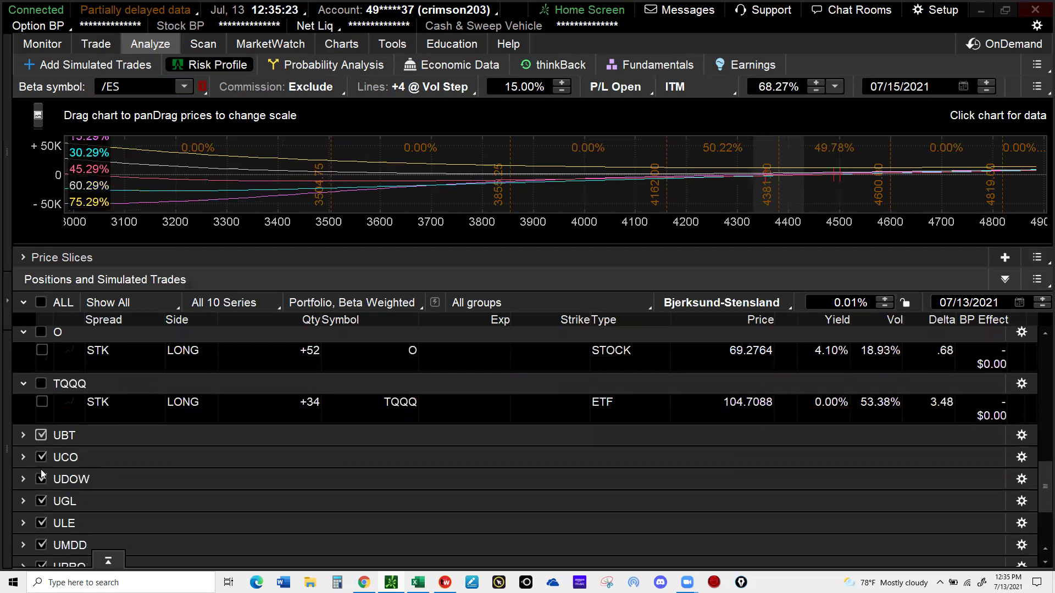
left_click(41, 479)
left_click(41, 457)
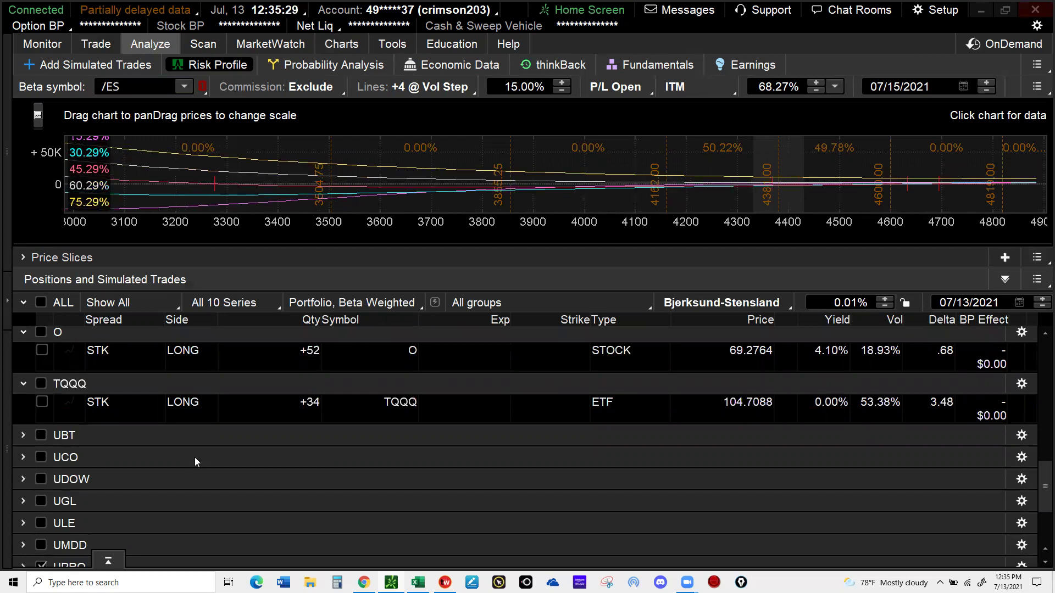
scroll(194, 457, "down", 1)
scroll(194, 457, "down", 1)
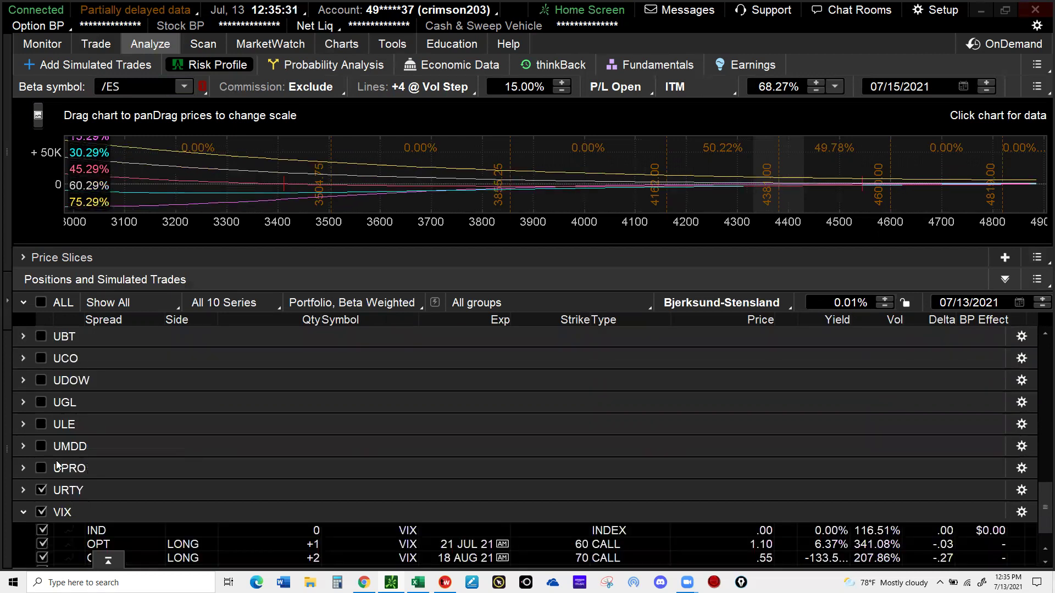
scroll(56, 460, "down", 1)
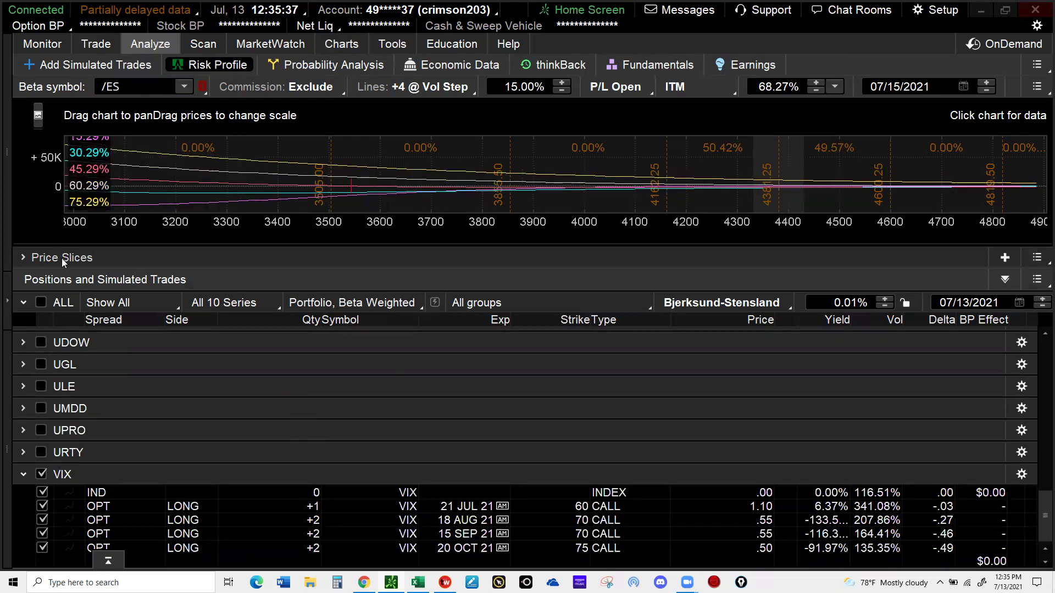
Show the price slices instead of the positions list and read the charted P/L near the current price and around 3500
left_click(22, 303)
left_click(28, 257)
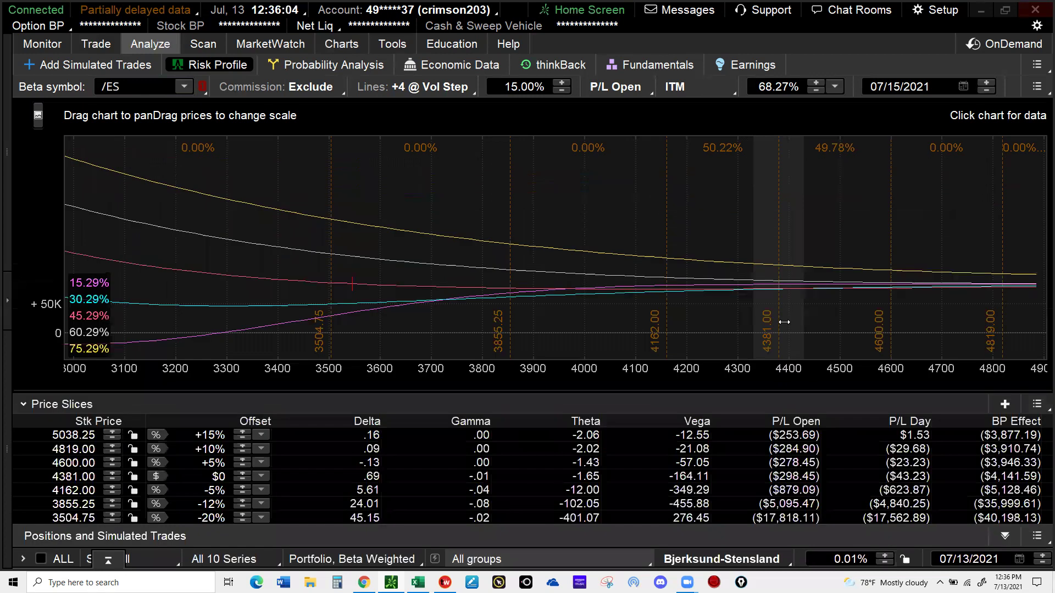
left_click(783, 320)
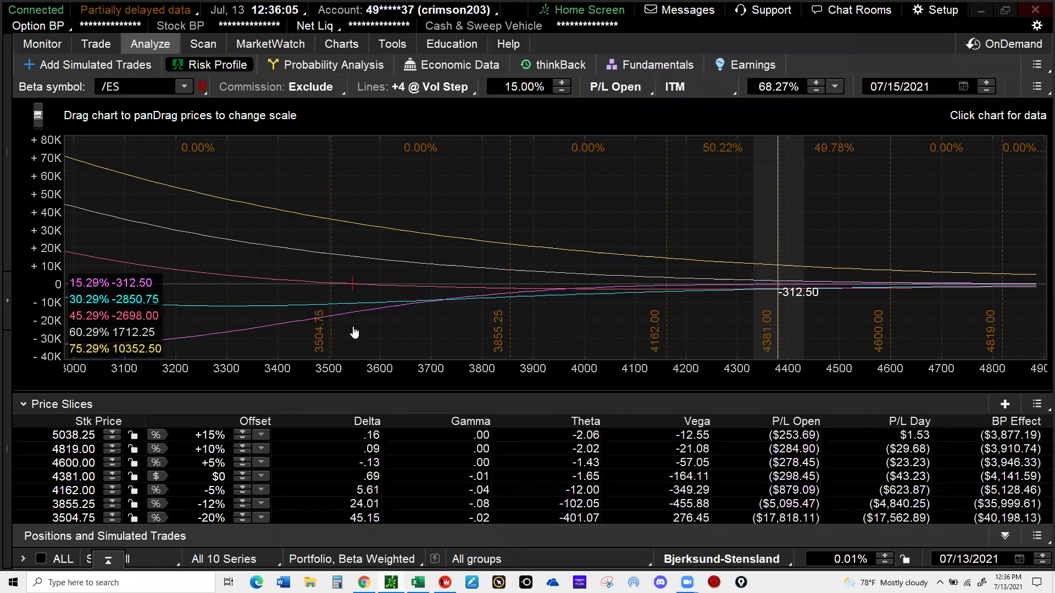
left_click(352, 330)
left_click(330, 342)
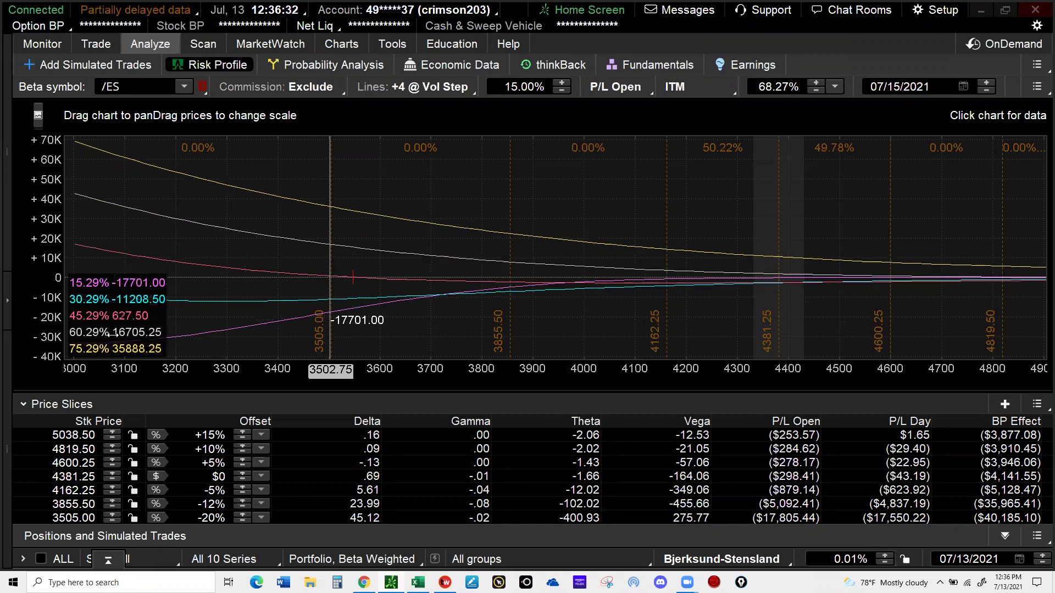
left_click(244, 332)
left_click(330, 348)
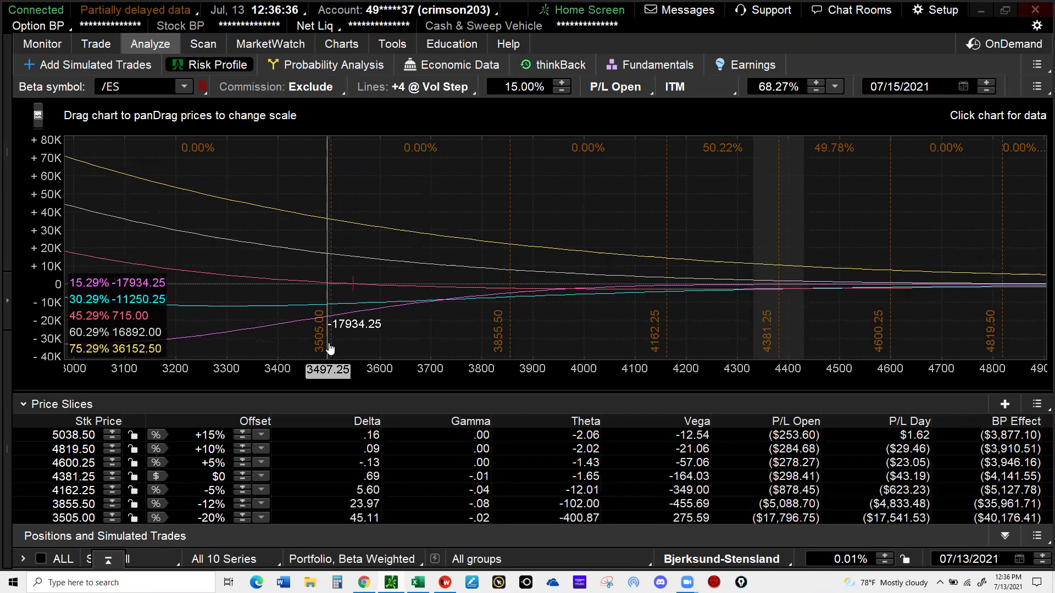
left_click(330, 349)
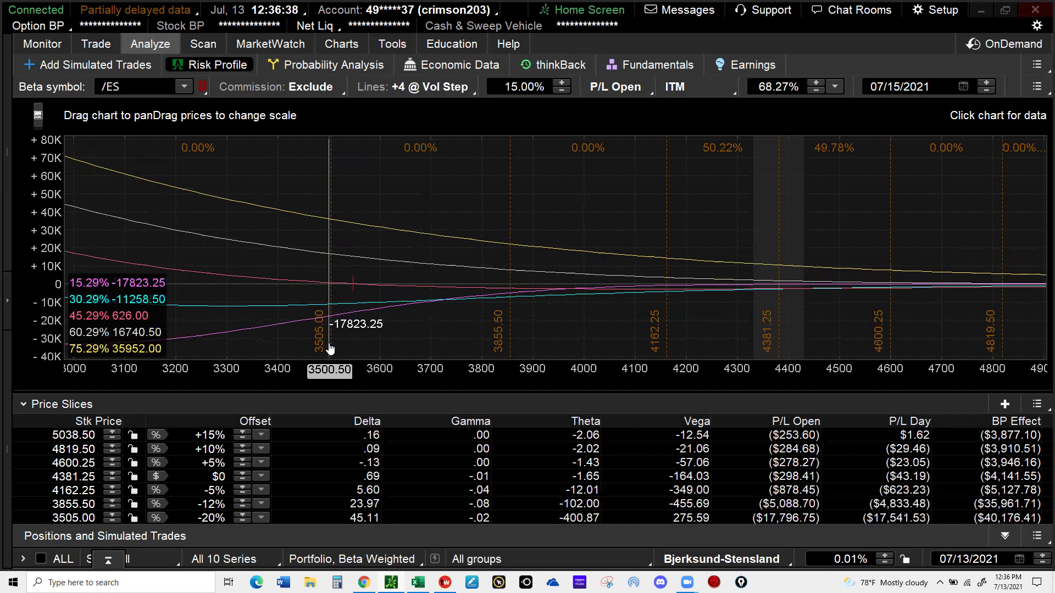
Shrink the risk chart, expand the positions list, and review the /ESZ21 put hedges and the simulated nine-contract /MESU21 3890 put sale
left_click_drag(408, 390, 483, 264)
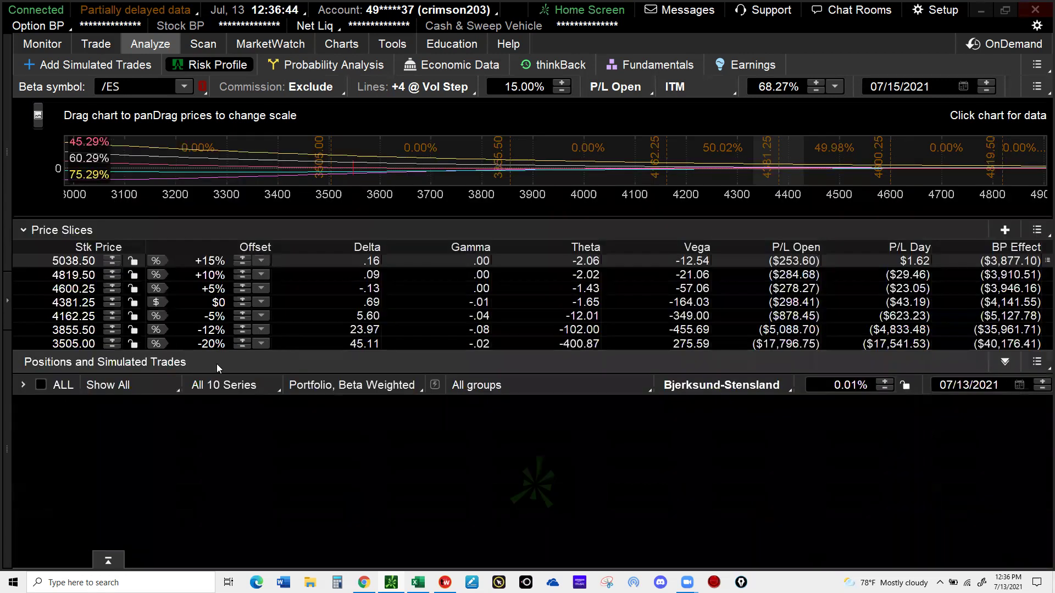
left_click(30, 383)
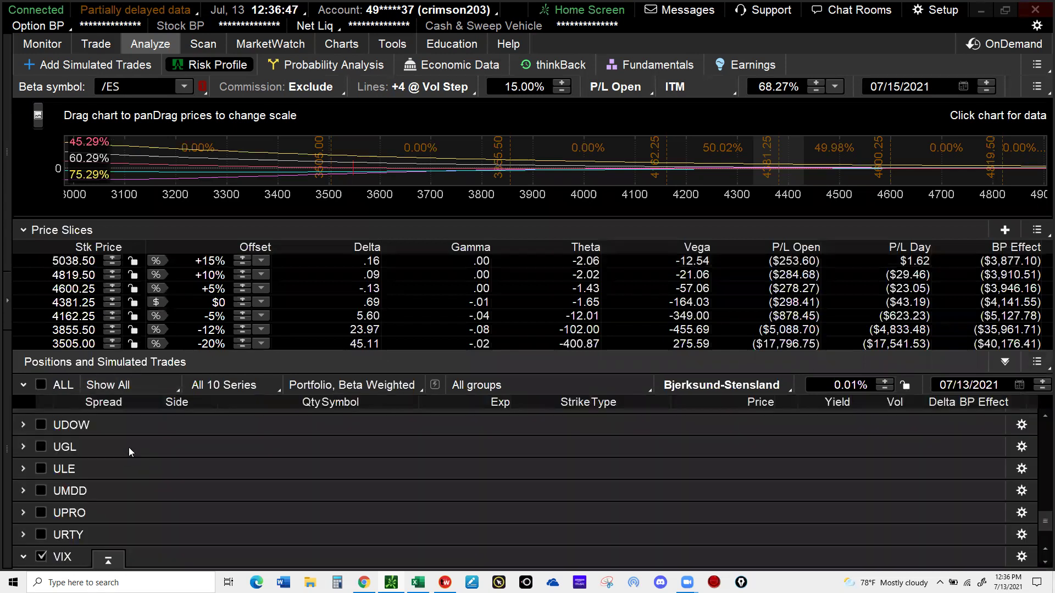
scroll(129, 446, "up", 2)
scroll(129, 445, "up", 3)
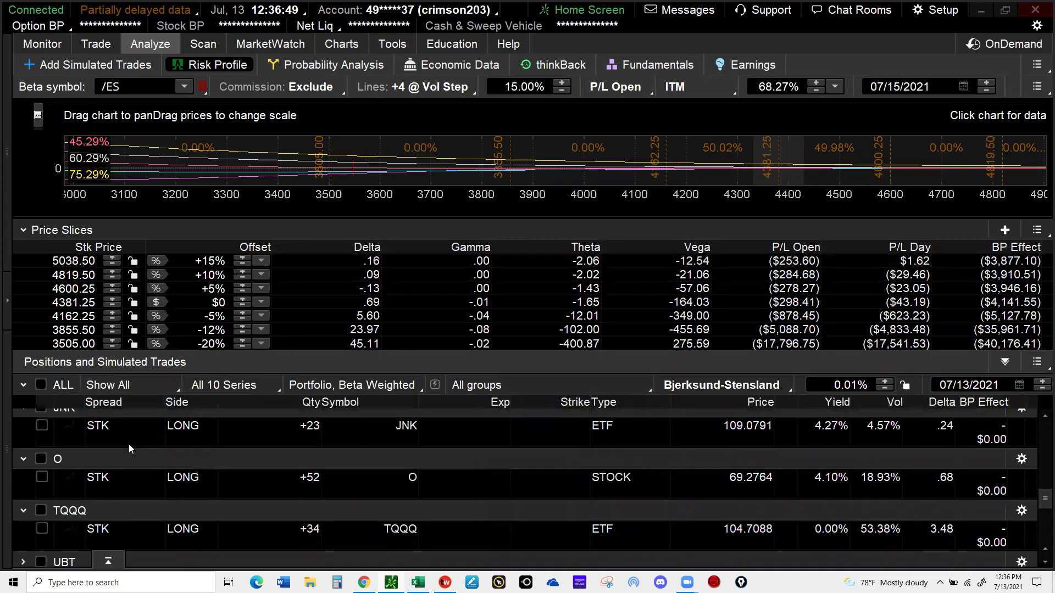
scroll(129, 444, "up", 3)
scroll(131, 443, "up", 3)
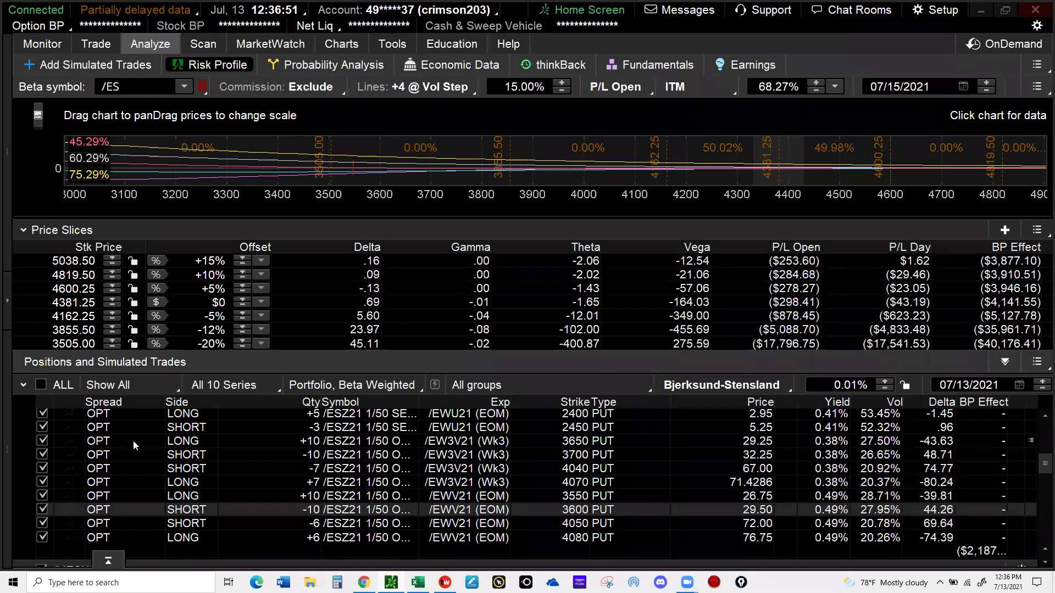
scroll(133, 441, "down", 3)
scroll(135, 444, "down", 2)
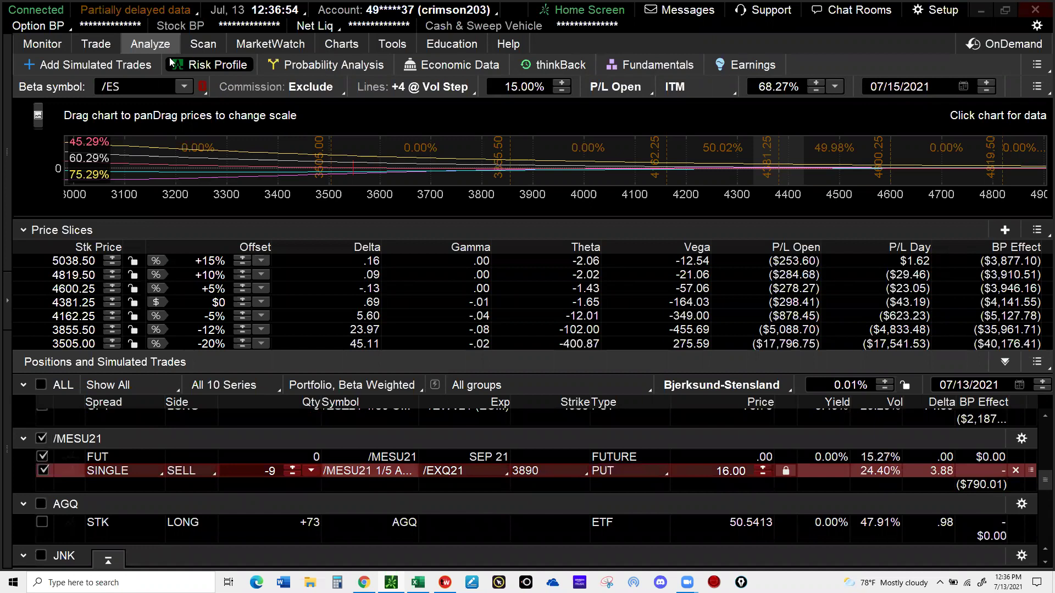
Load the /ES option chain on the trade page and collapse the order entry tools
left_click(96, 45)
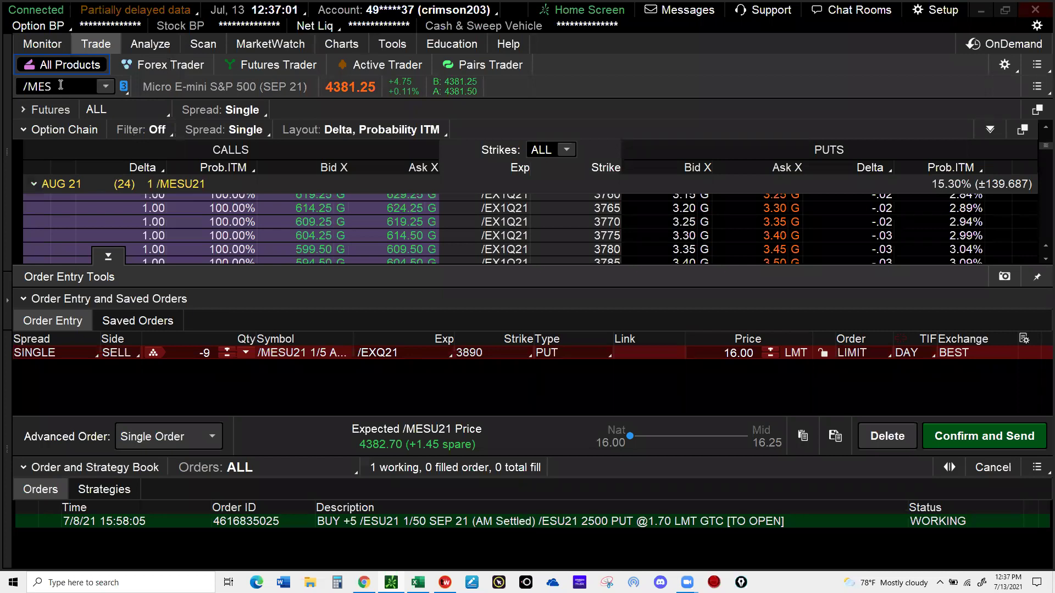
left_click(60, 86)
type("/ES")
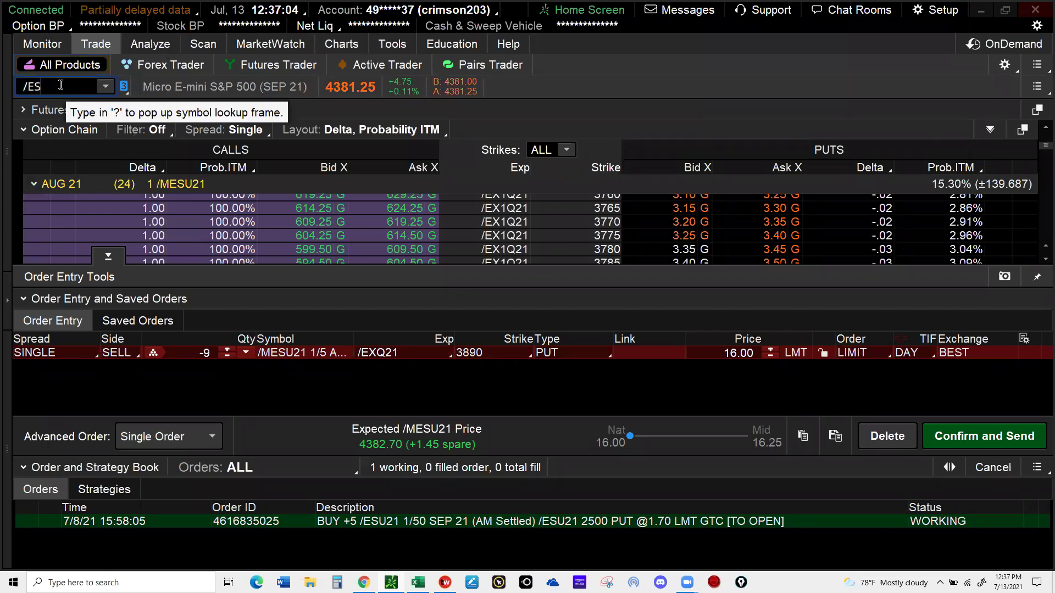
key("Return")
left_click(109, 256)
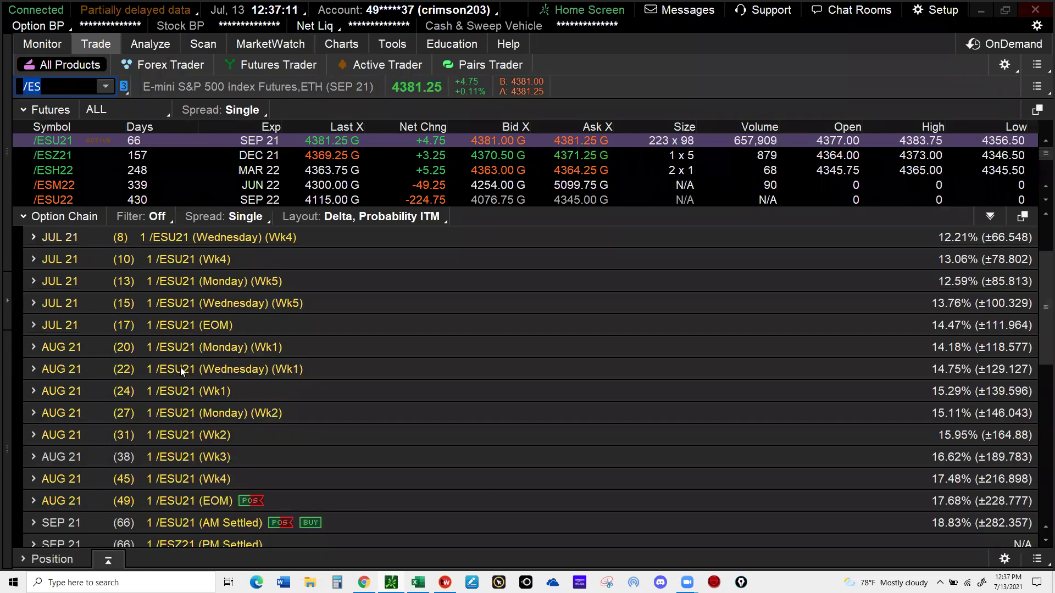
Expand the AUG 21 (49) /ESU21 EOM expiration in the option chain
scroll(180, 367, "down", 3)
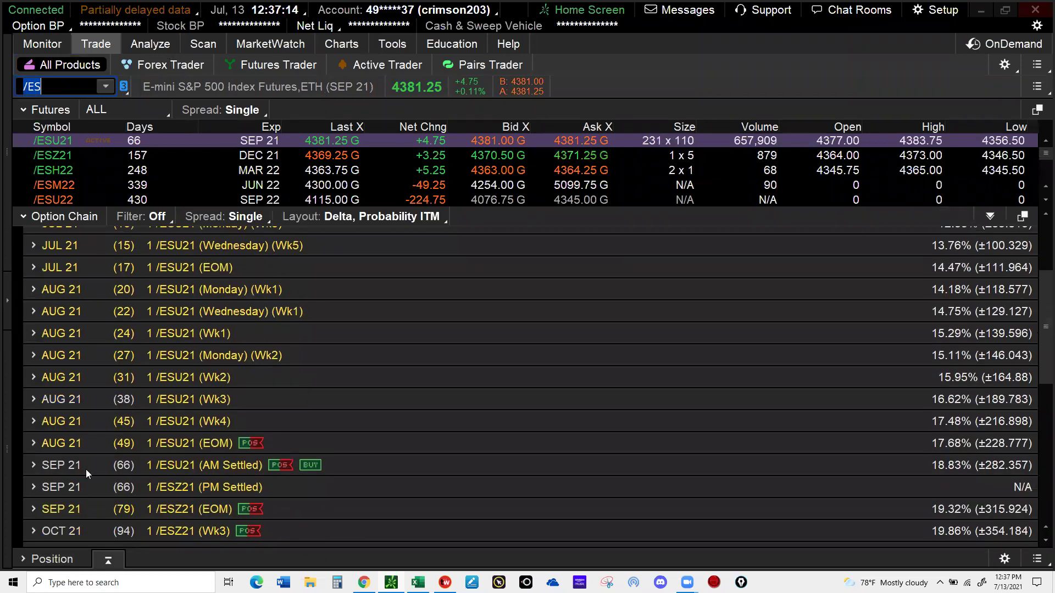
scroll(55, 404, "down", 1)
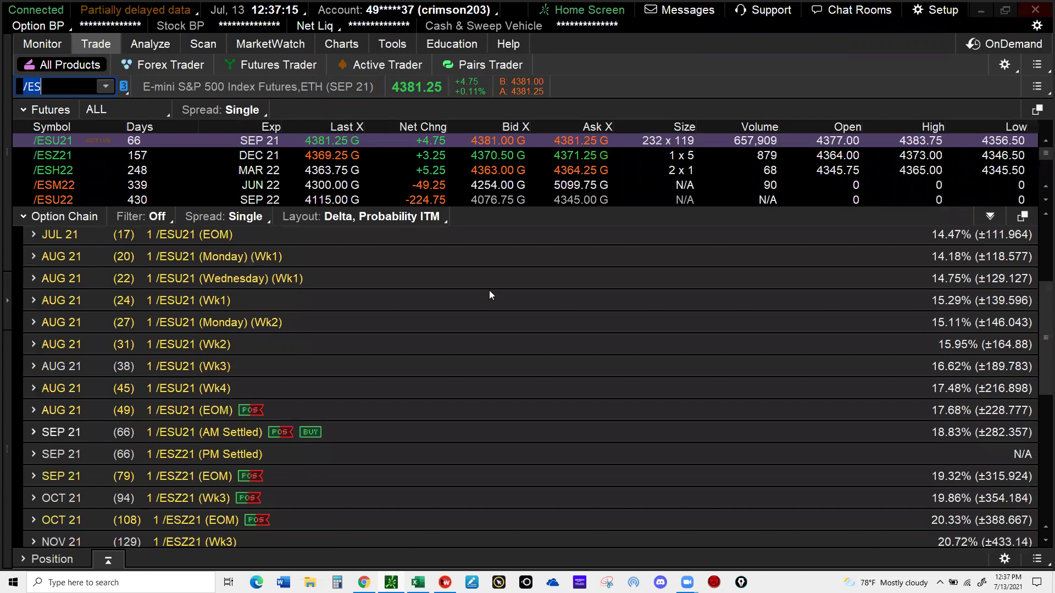
left_click(631, 410)
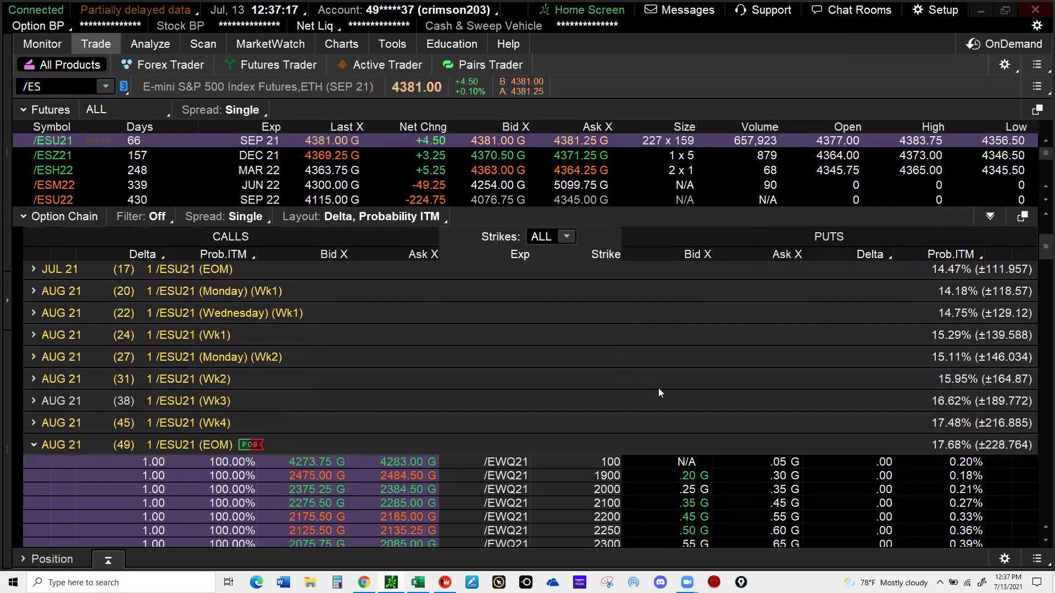
Create a one-contract sell order for the AUG 21 EOM 3890 put at a 16.00 limit and analyze the trade in the risk profile
scroll(660, 392, "down", 1)
scroll(665, 390, "down", 10)
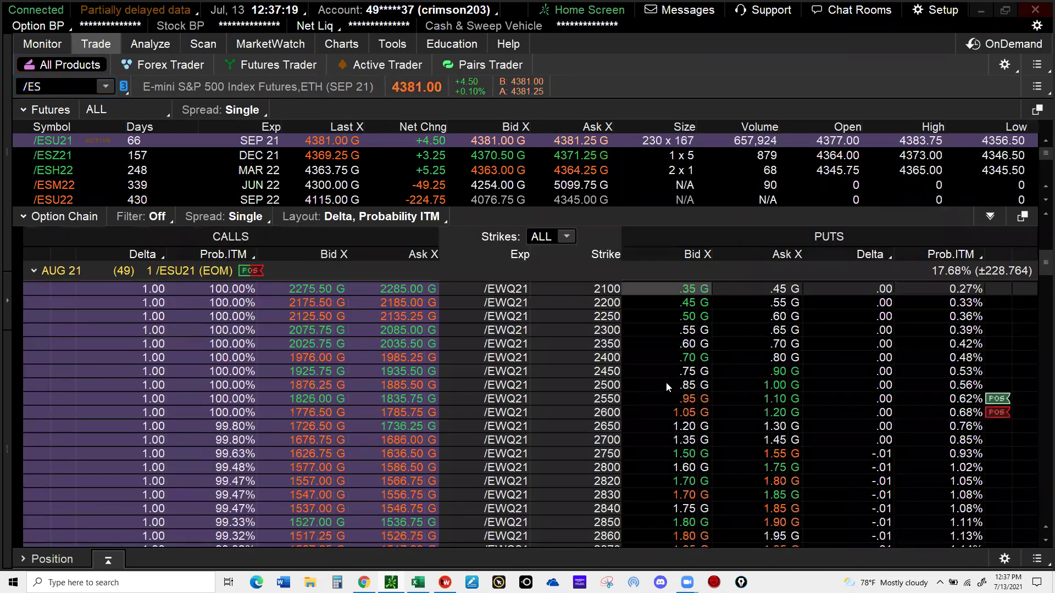
scroll(760, 385, "down", 6)
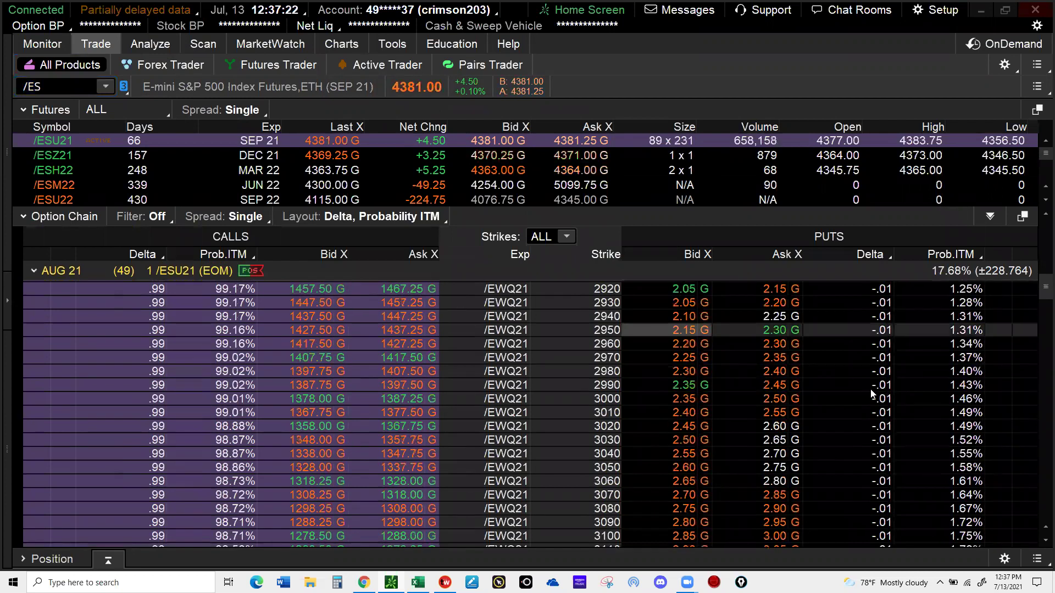
scroll(898, 427, "down", 6)
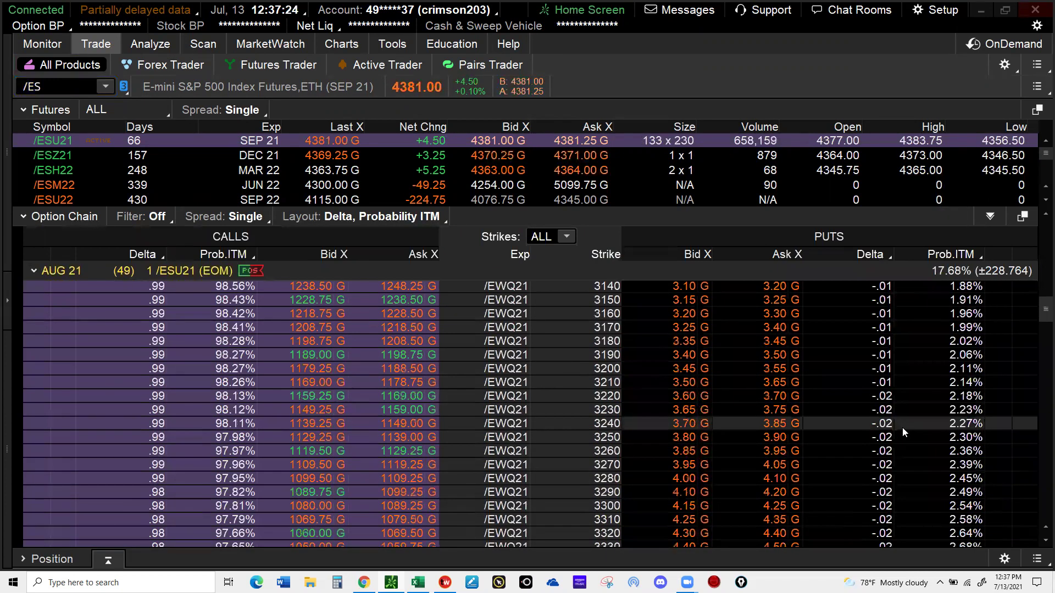
scroll(902, 428, "down", 8)
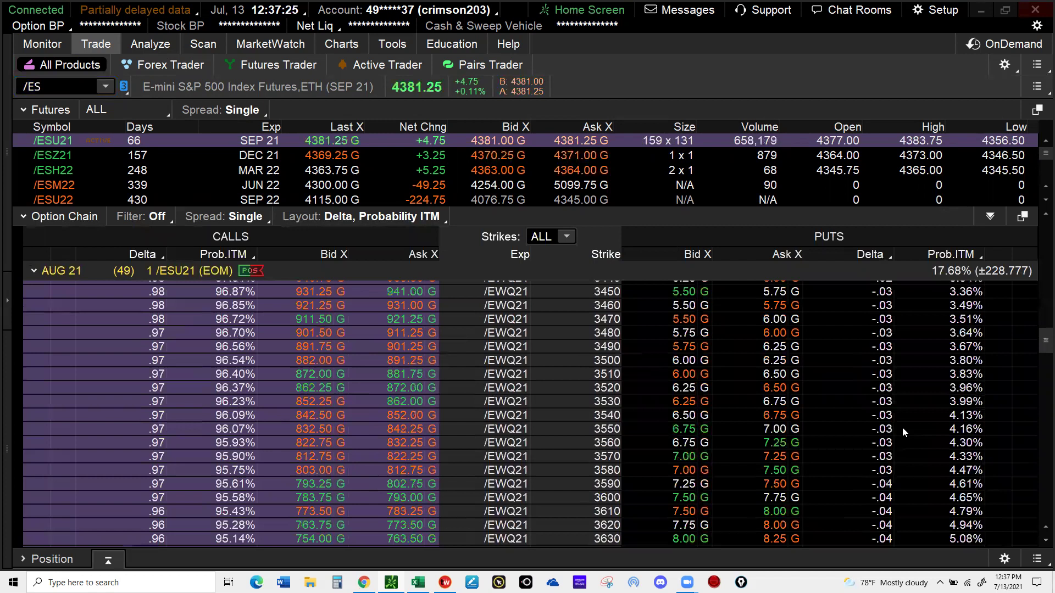
scroll(902, 427, "down", 3)
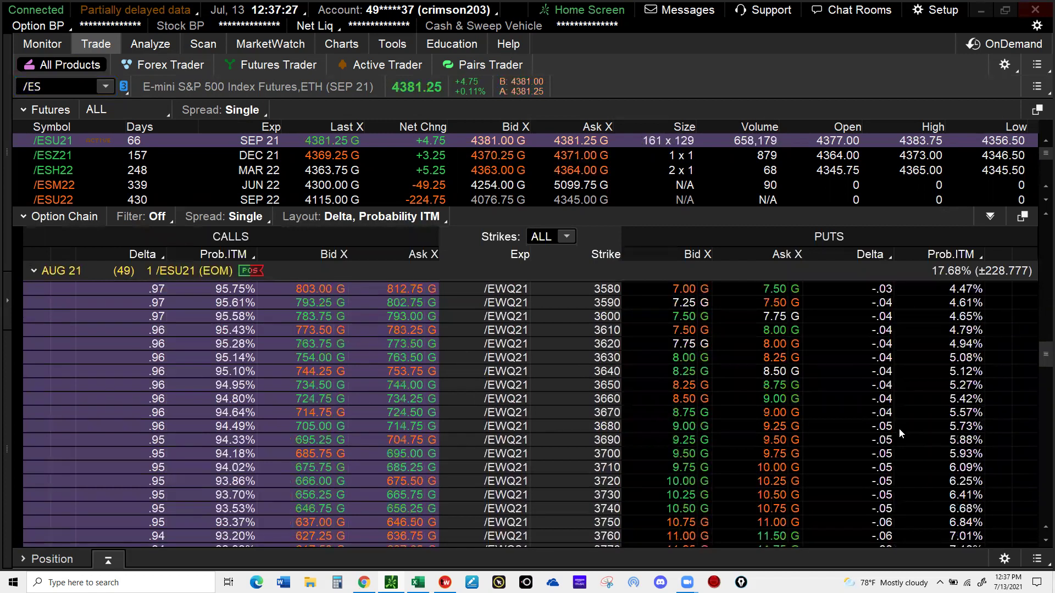
scroll(899, 429, "down", 5)
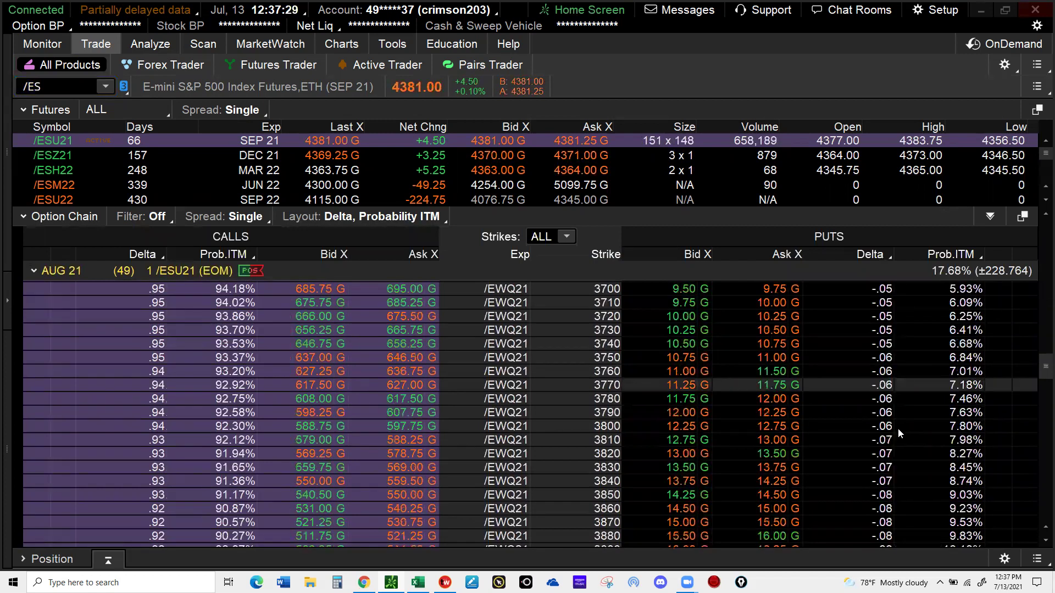
scroll(939, 446, "down", 1)
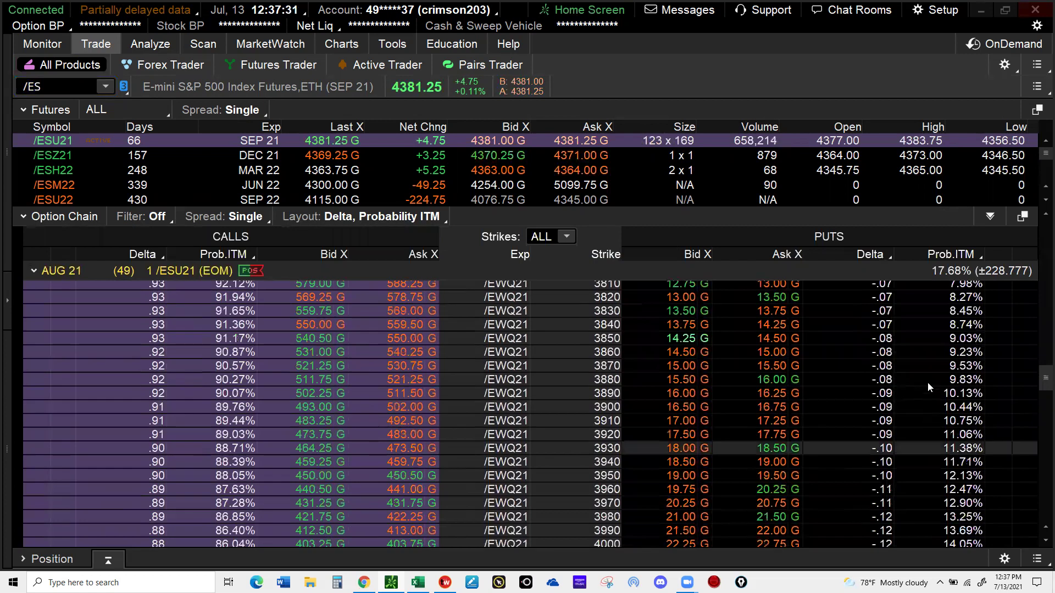
left_click(674, 391)
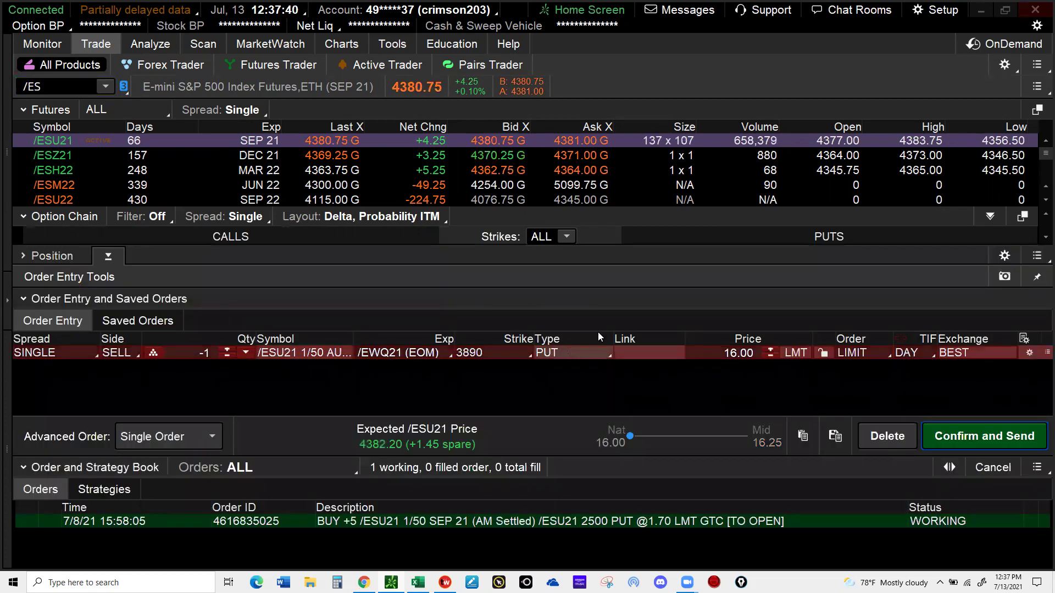
right_click(569, 351)
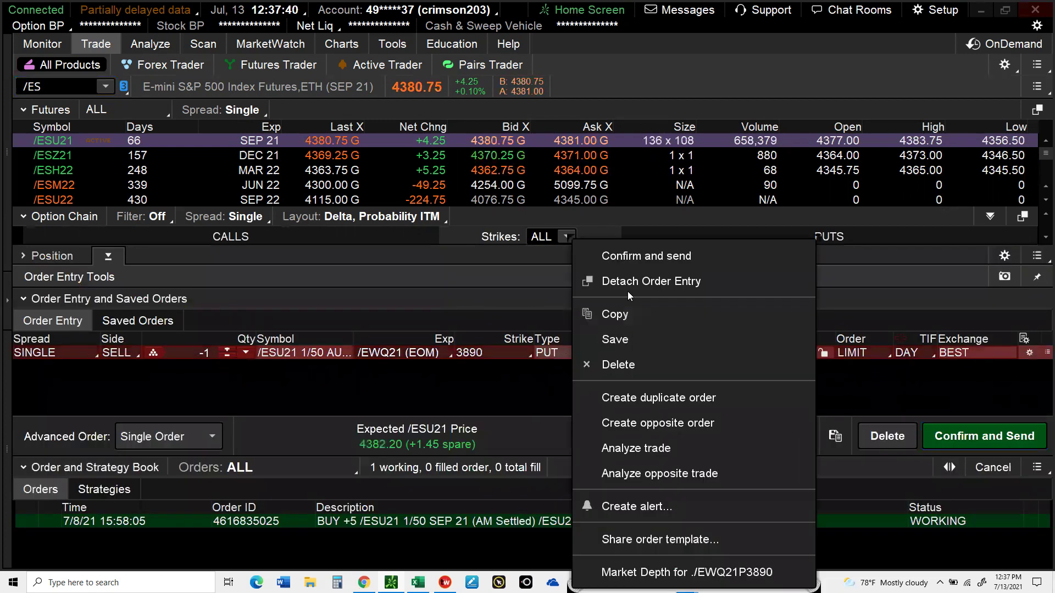
left_click(639, 447)
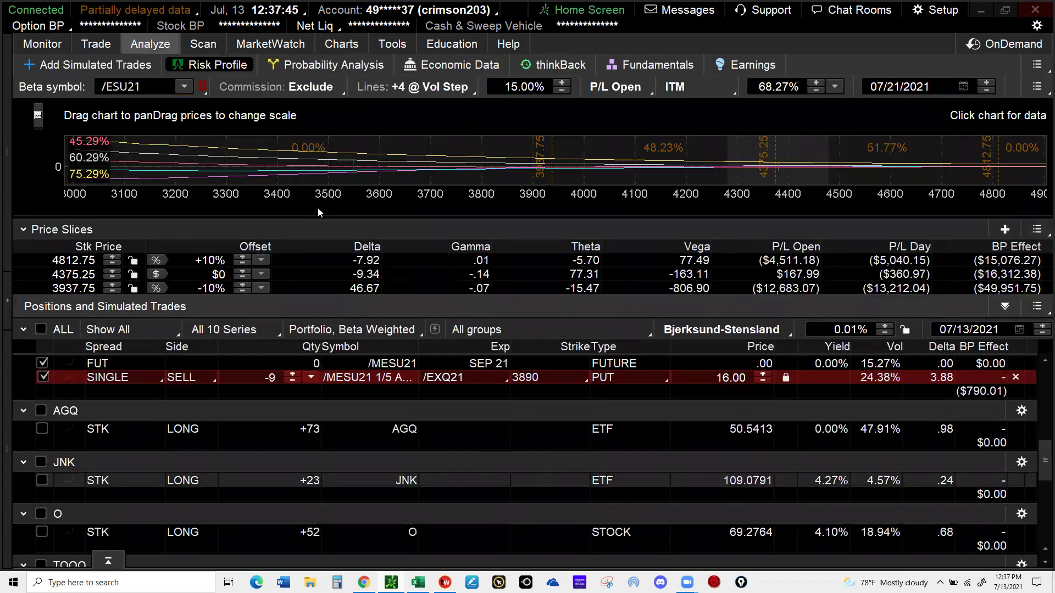
Change the risk profile's beta symbol to /ES
left_click(142, 87)
left_click(143, 86)
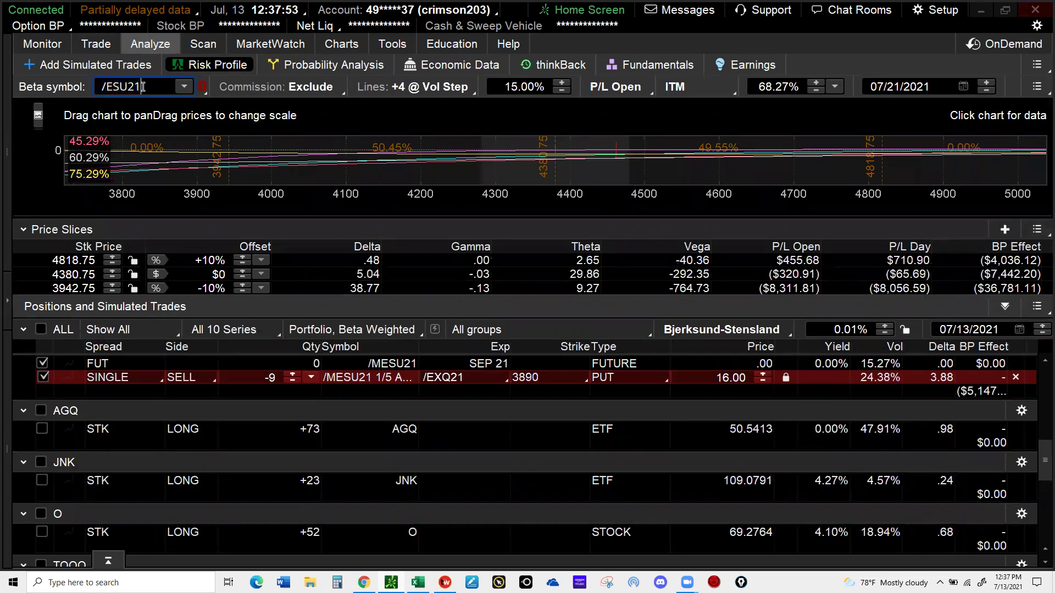
key("BackSpace")
key("BackSpace")
key("BackSpace")
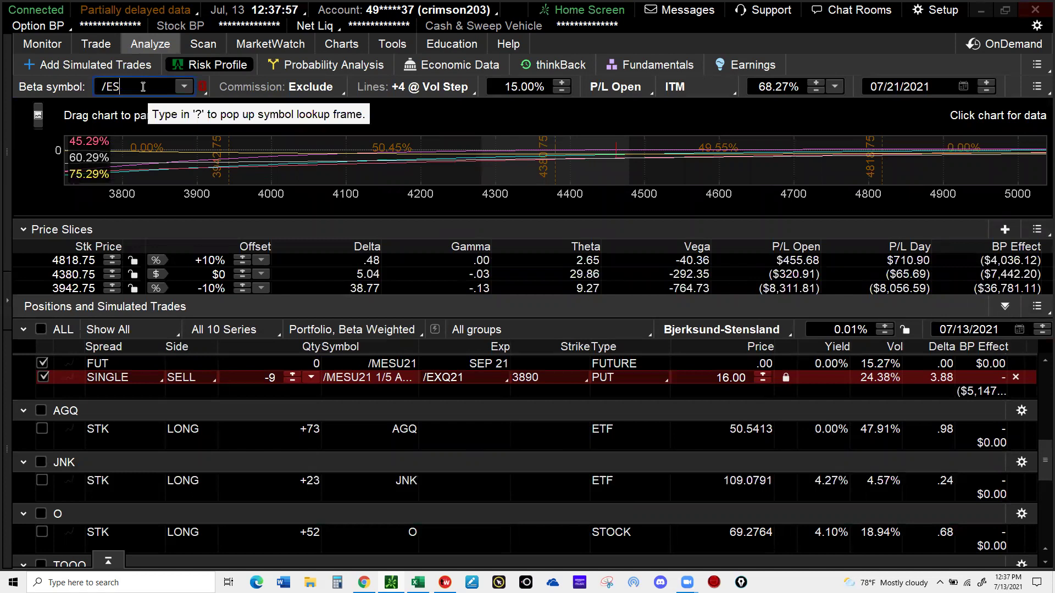
key("BackSpace")
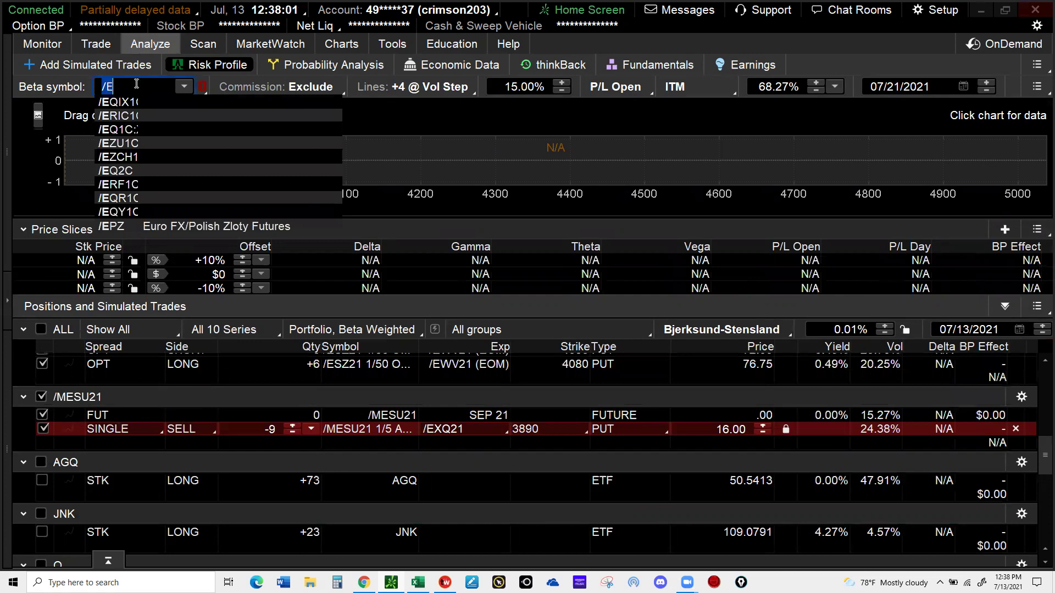
type("S")
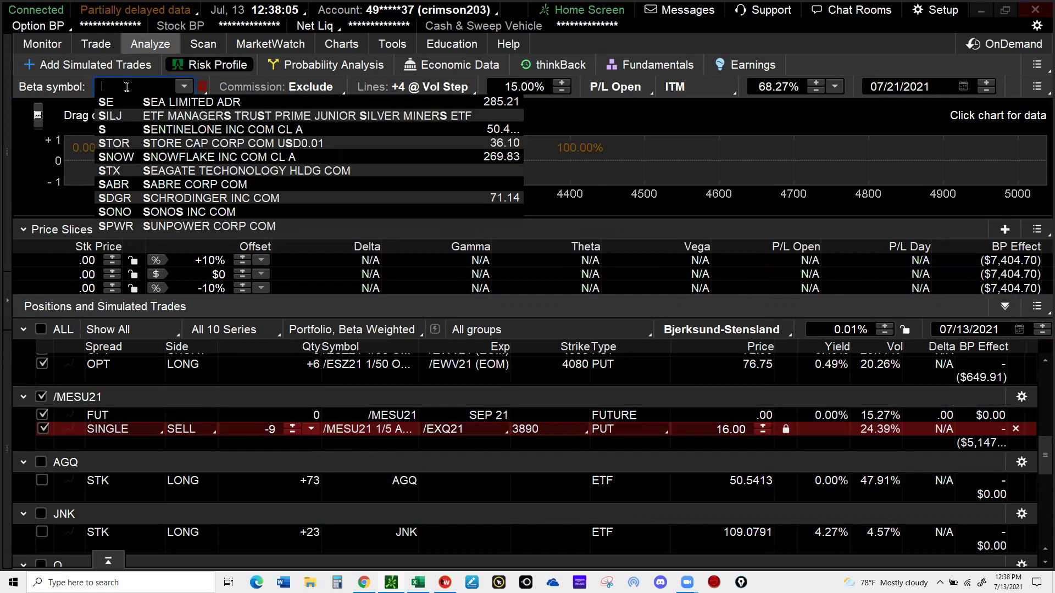
type("/ES")
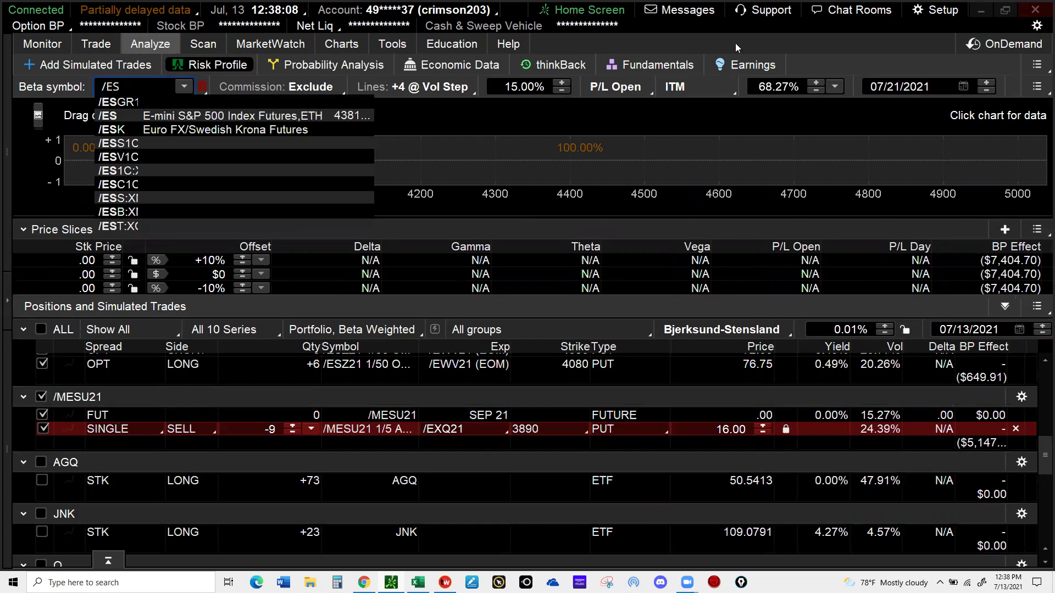
key("Return")
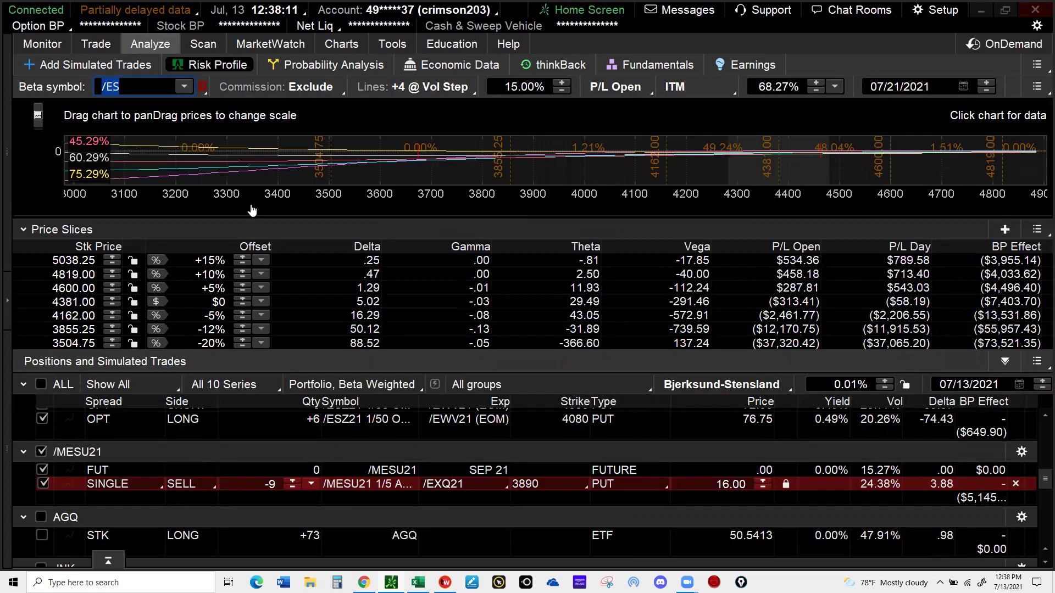
left_click(252, 210)
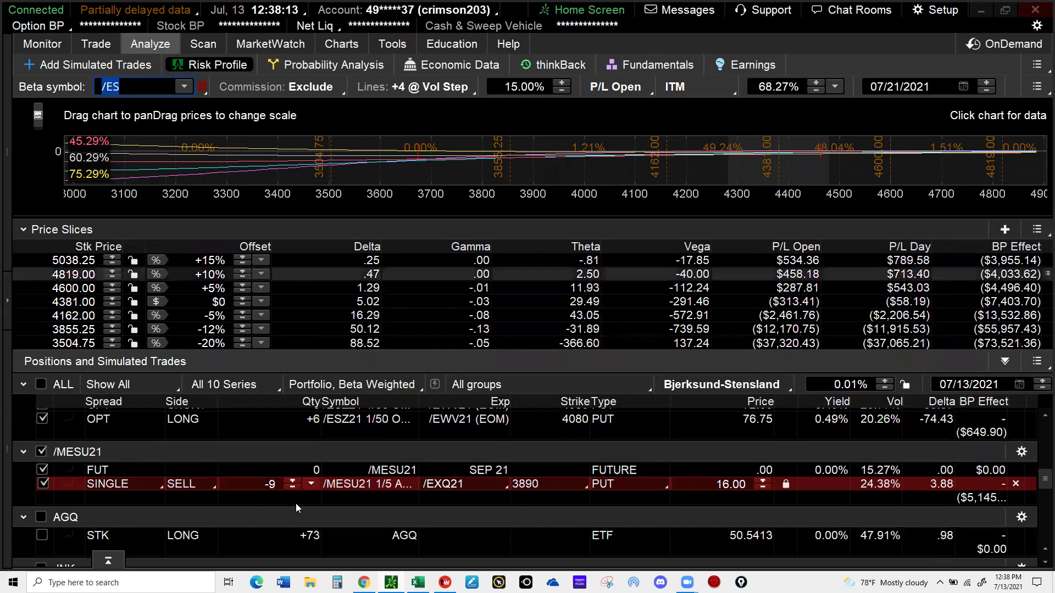
Exclude the simulated nine-contract /MESU21 3890 put sale from the analysis
left_click(44, 483)
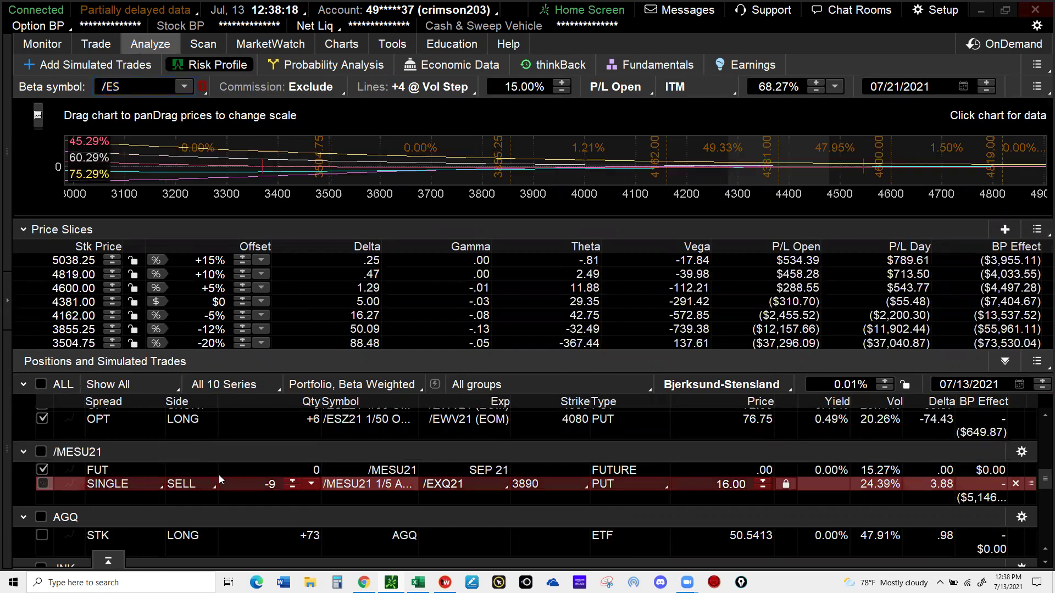
scroll(218, 475, "down", 1)
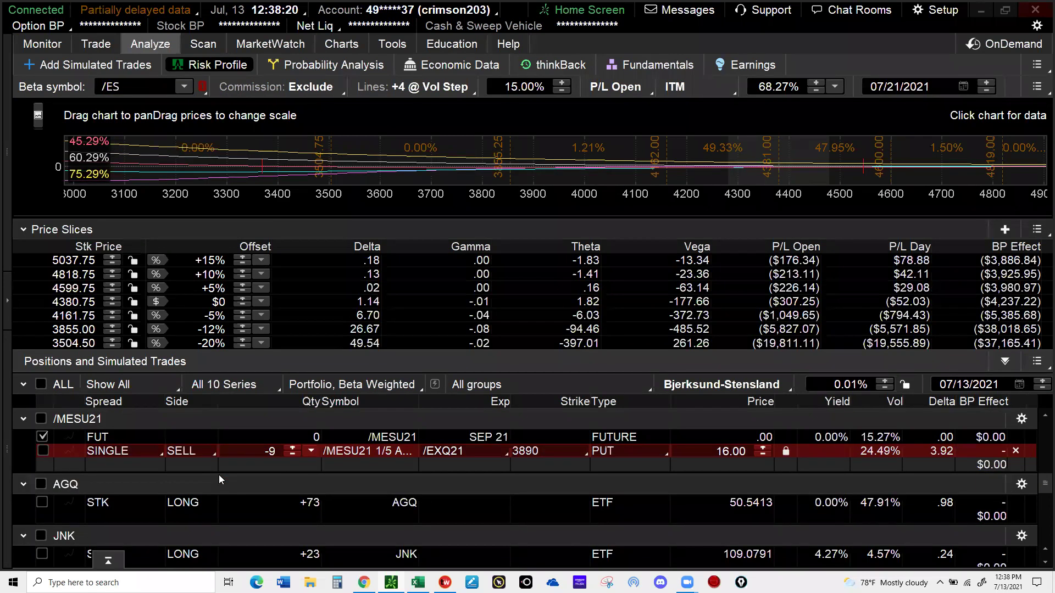
scroll(219, 474, "down", 3)
scroll(219, 475, "up", 3)
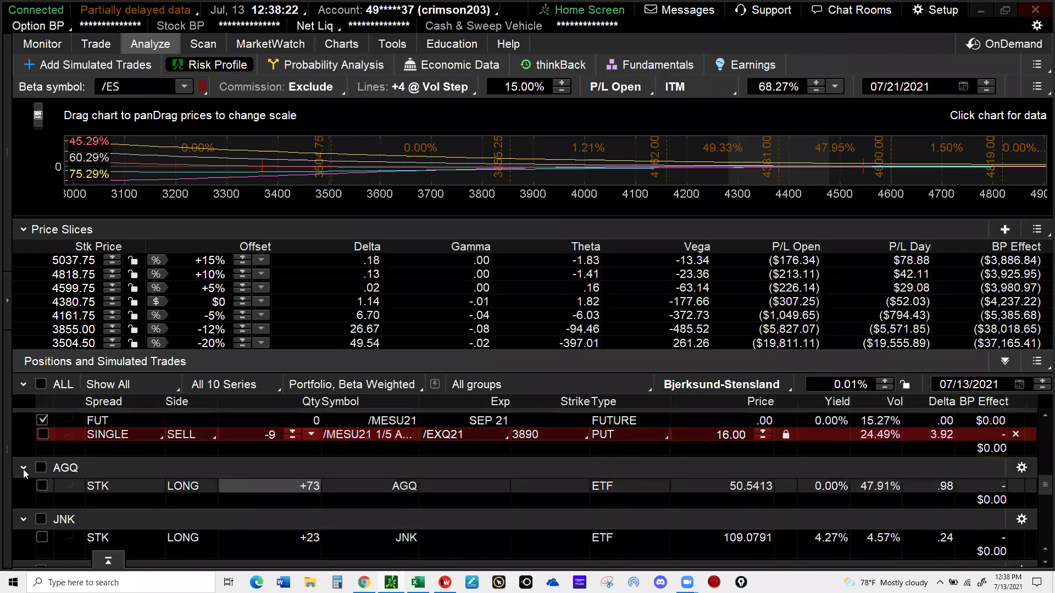
scroll(54, 461, "up", 1)
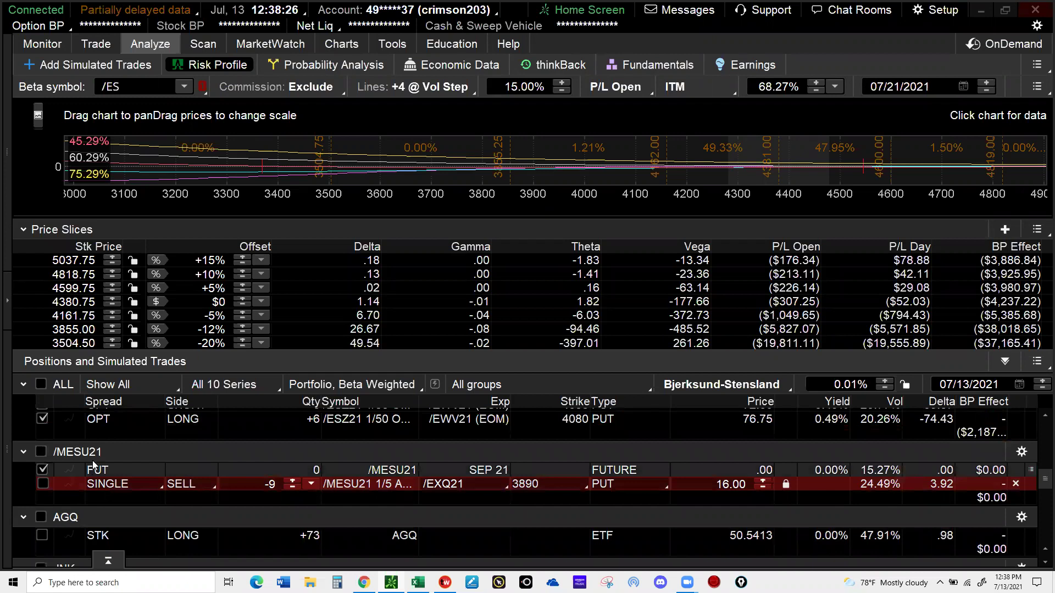
Review the simulated one-contract /ESU21 3890 put sale in the positions list and inspect its effect on the enlarged risk chart
scroll(93, 466, "up", 1)
scroll(94, 464, "up", 4)
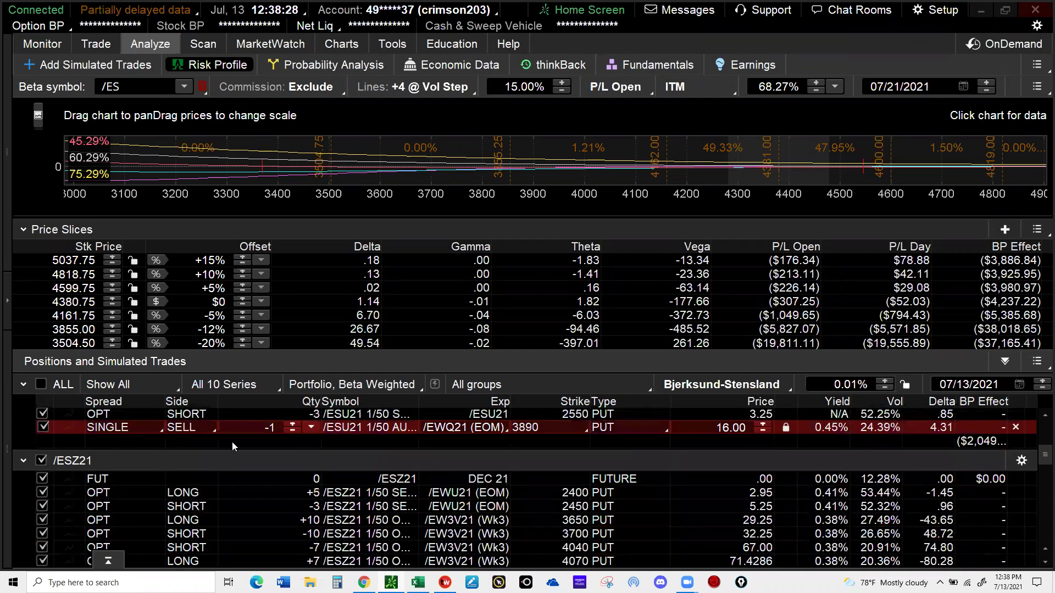
scroll(281, 432, "up", 2)
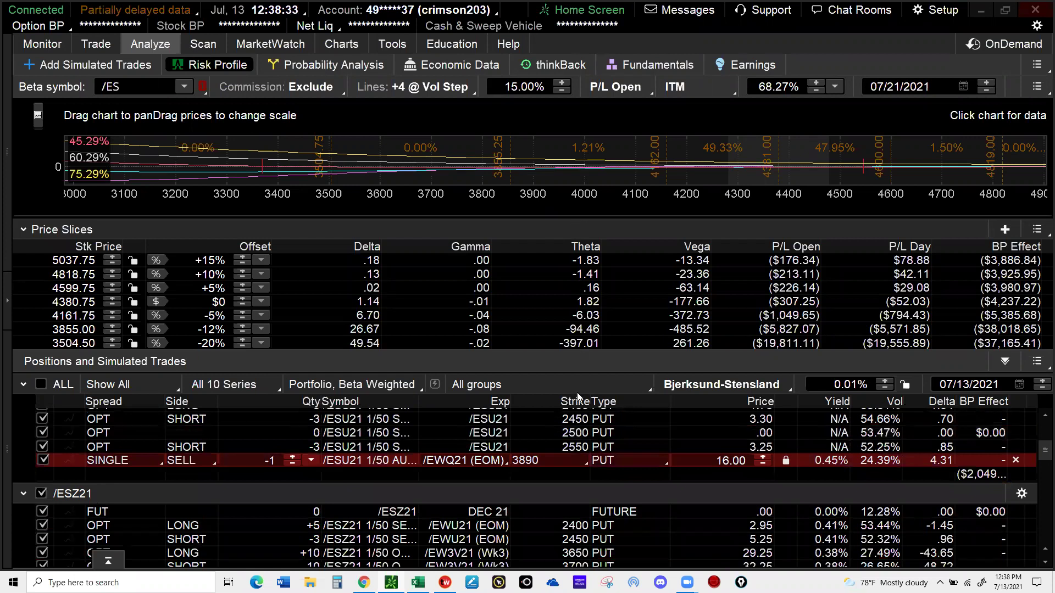
scroll(577, 392, "up", 3)
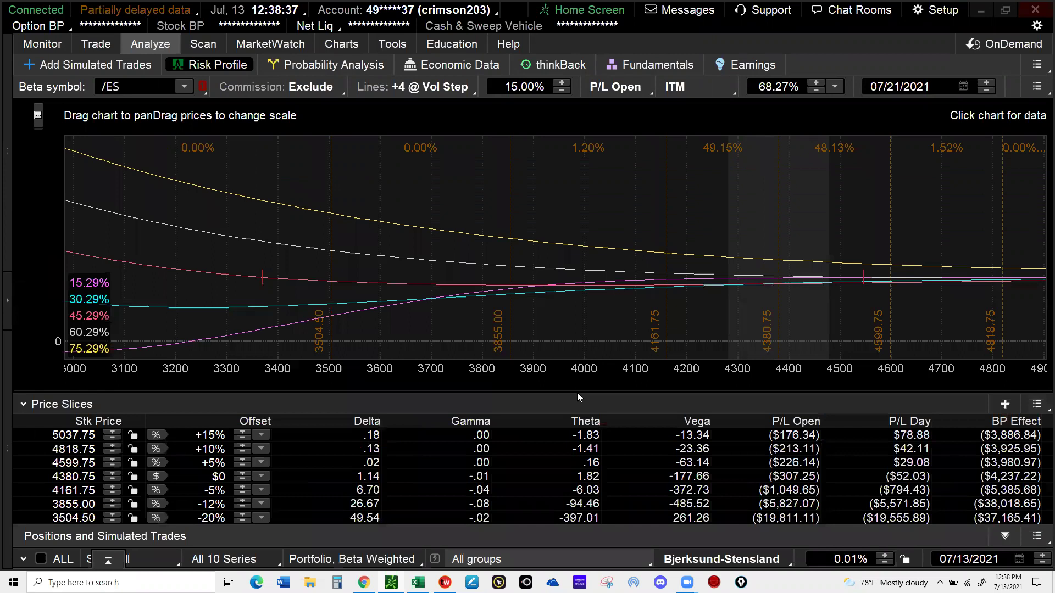
left_click(619, 345)
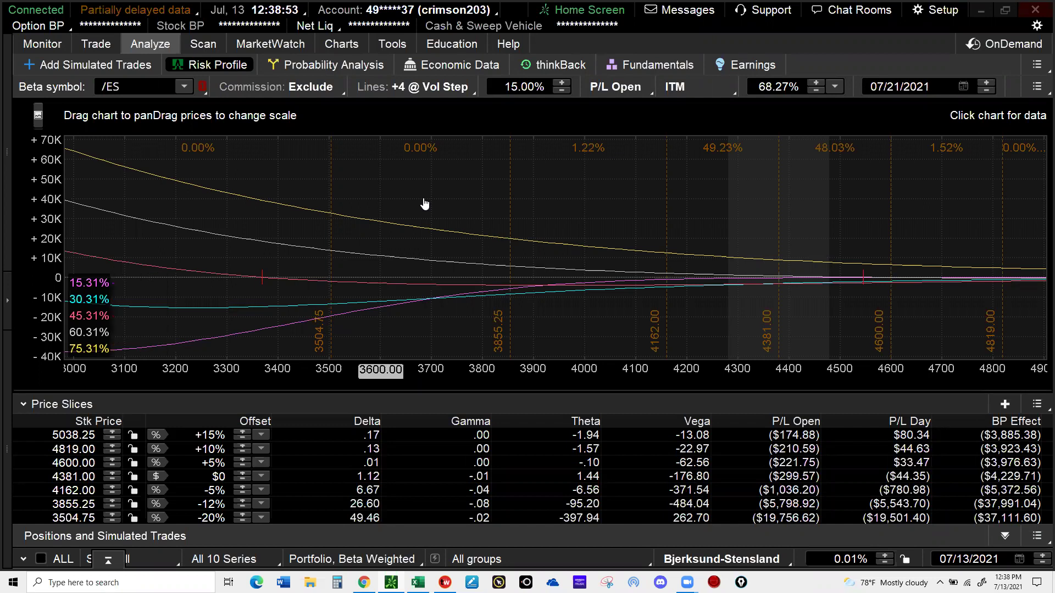
Increase the simulated /ESU21 3890 put sale by one contract and read the charted P/L around 3500 and 3145
scroll(379, 410, "down", 3)
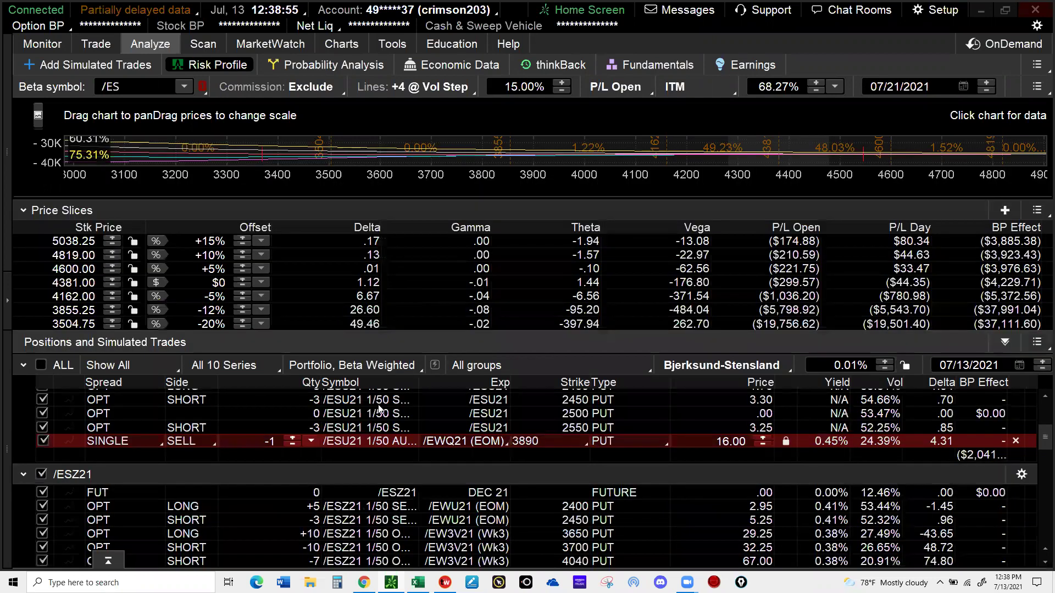
left_click(292, 445)
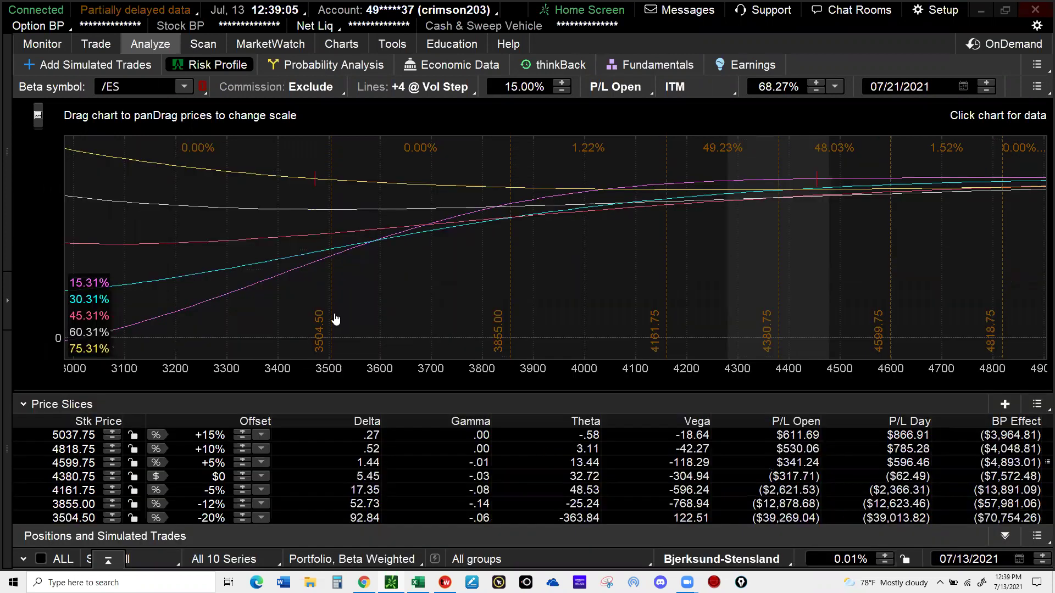
left_click(335, 319)
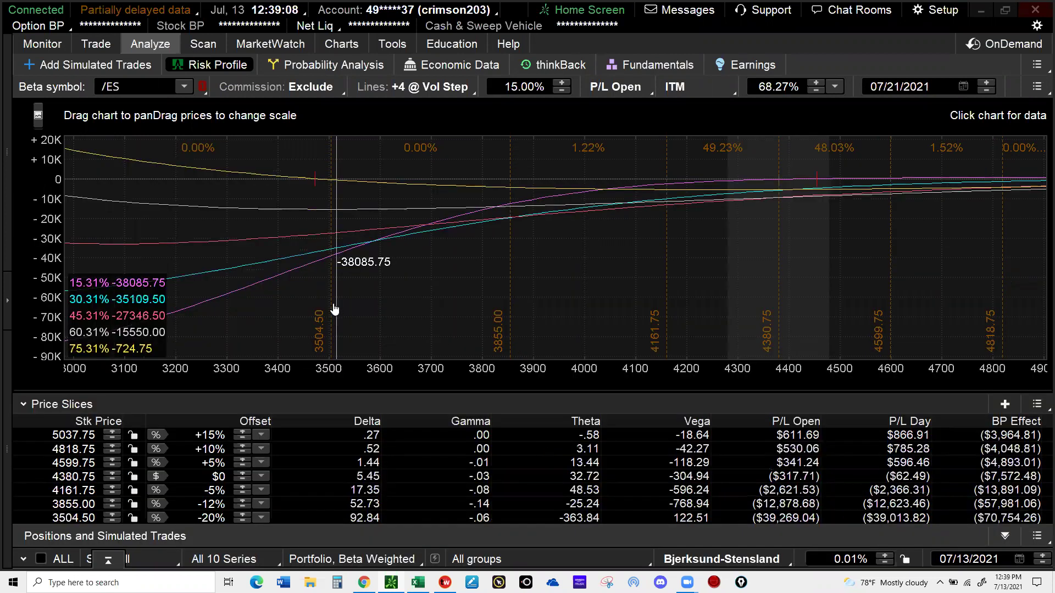
left_click_drag(330, 301, 328, 299)
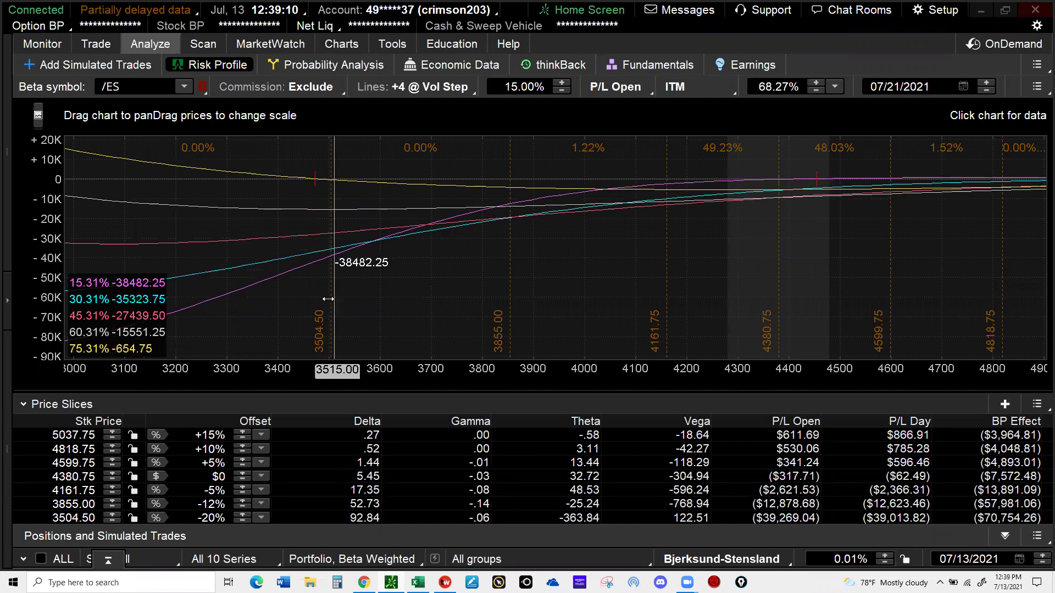
left_click(330, 304)
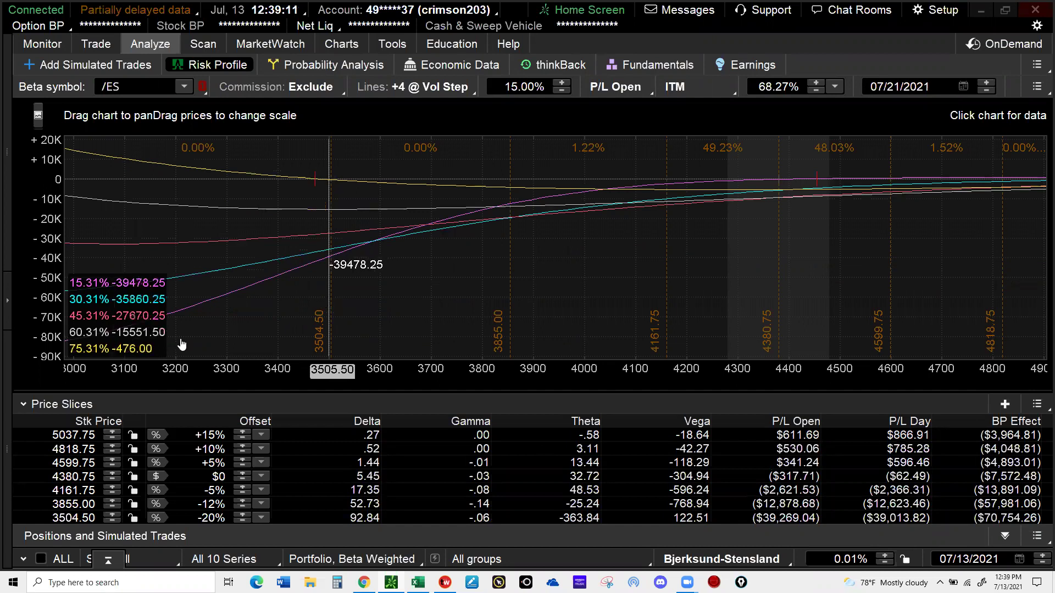
left_click(148, 333)
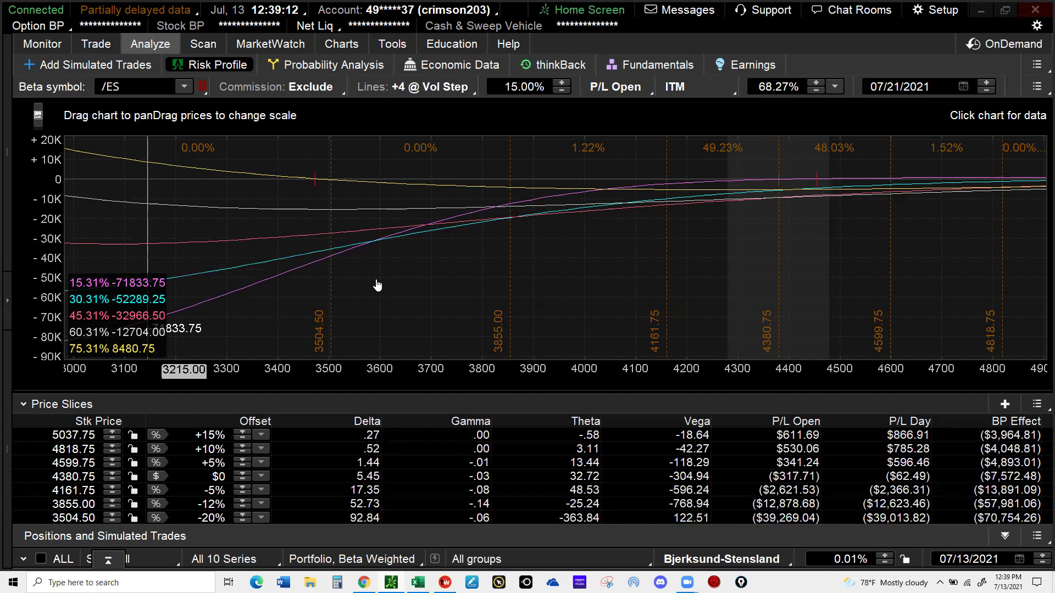
left_click(359, 308)
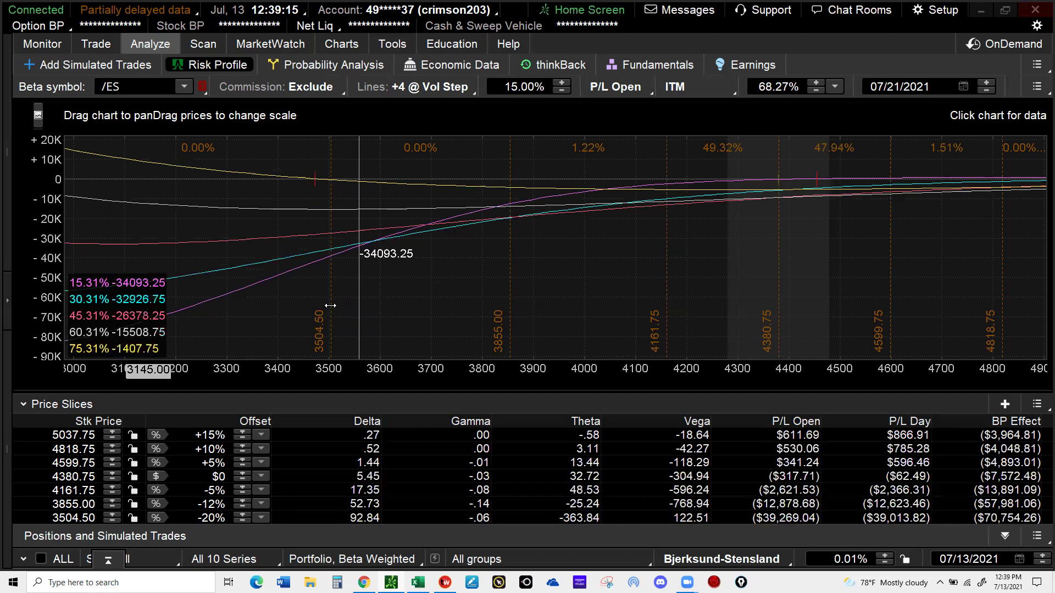
Read the charted P/L around 3504 and reduce the simulated /ESU21 3890 put sale to one contract
left_click(330, 306)
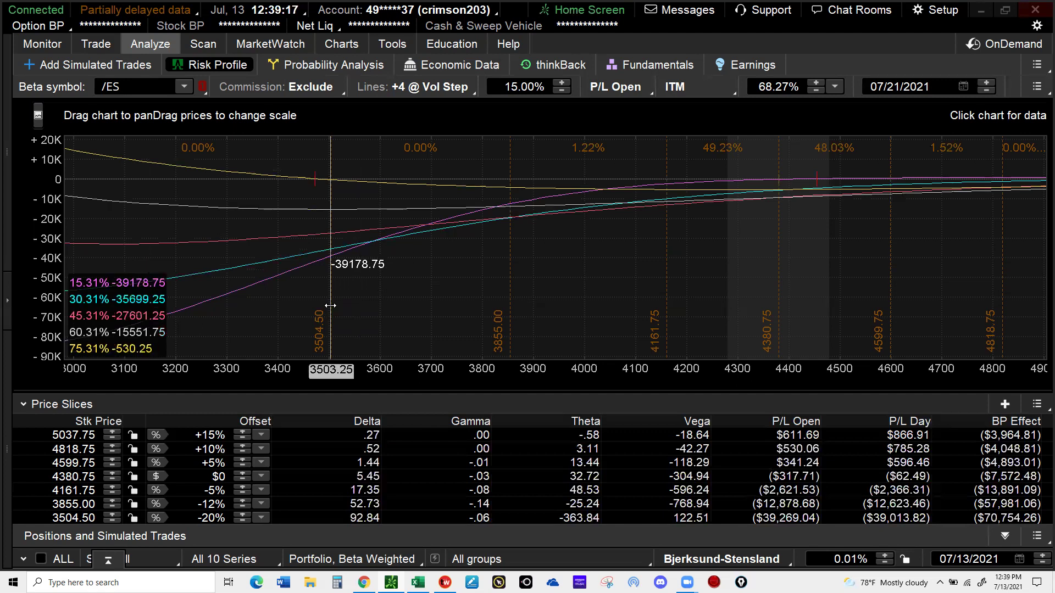
left_click(332, 304)
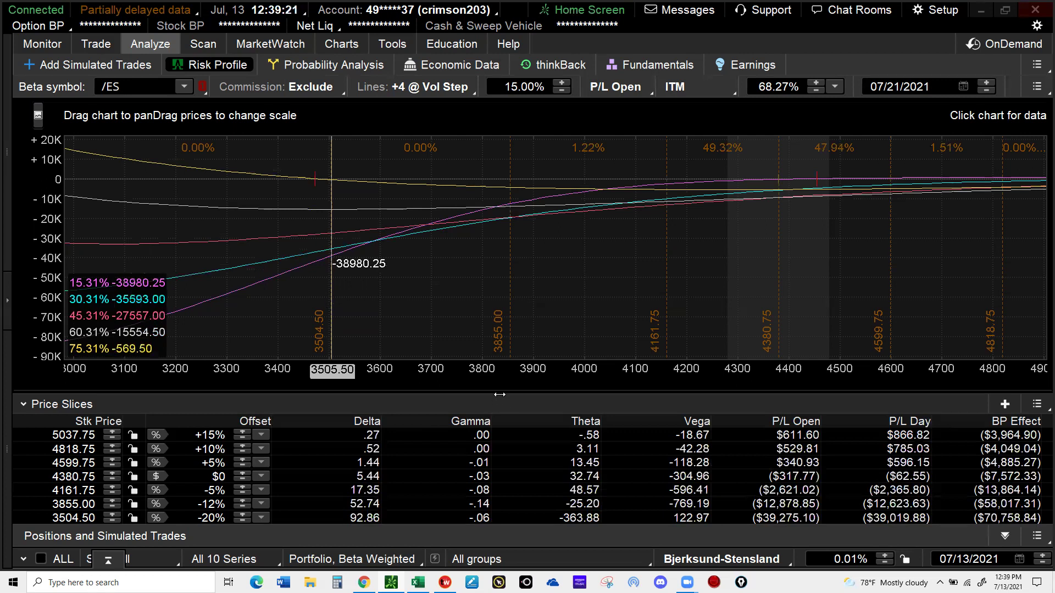
left_click_drag(508, 220, 507, 215)
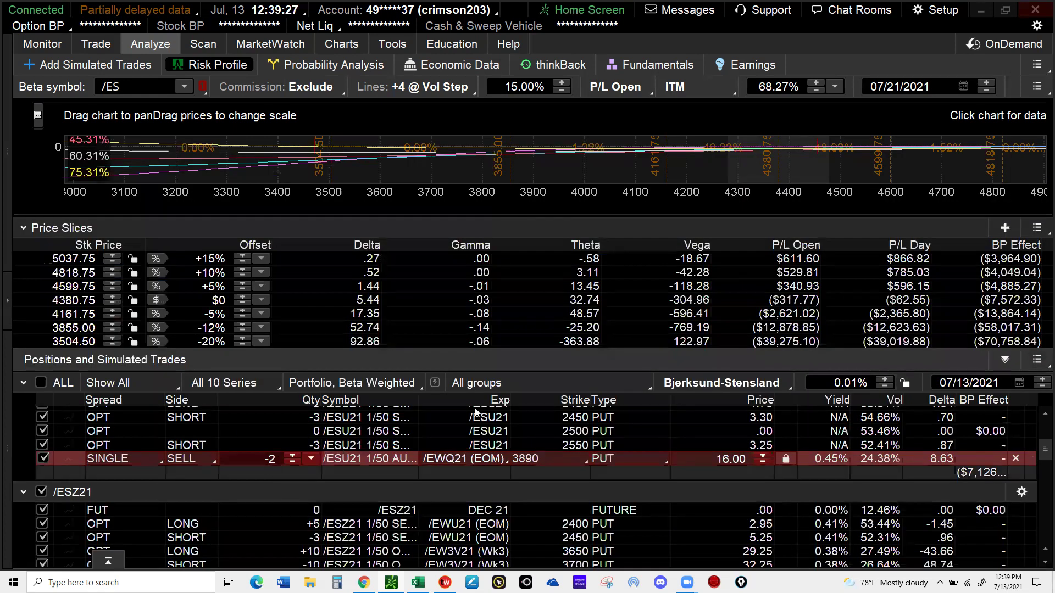
left_click(295, 456)
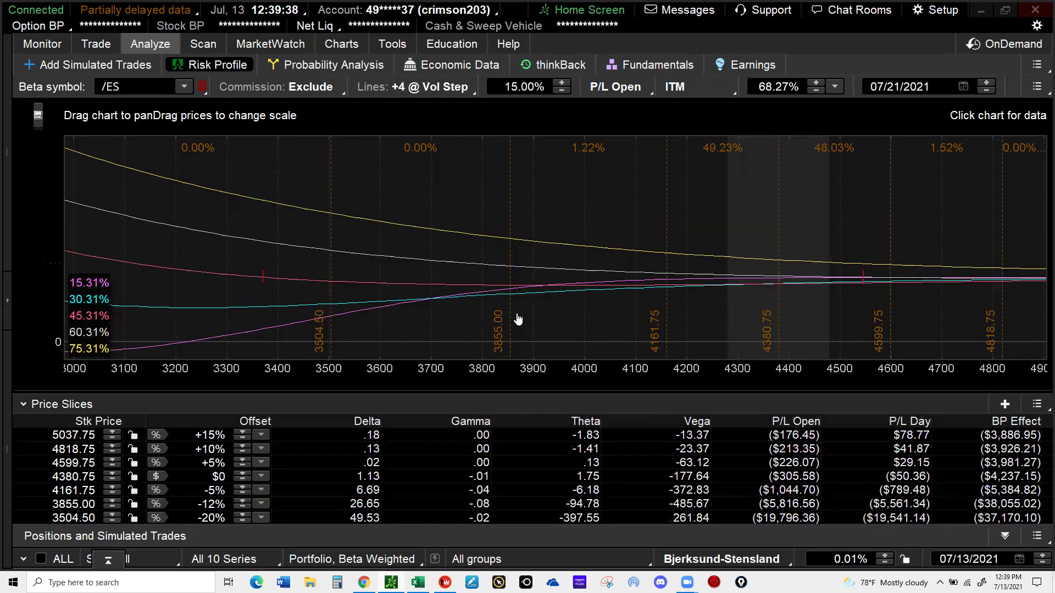
Read the charted P/L around 3500 for the one-contract sale and delete the simulated /ESU21 3890 put sale
left_click(517, 319)
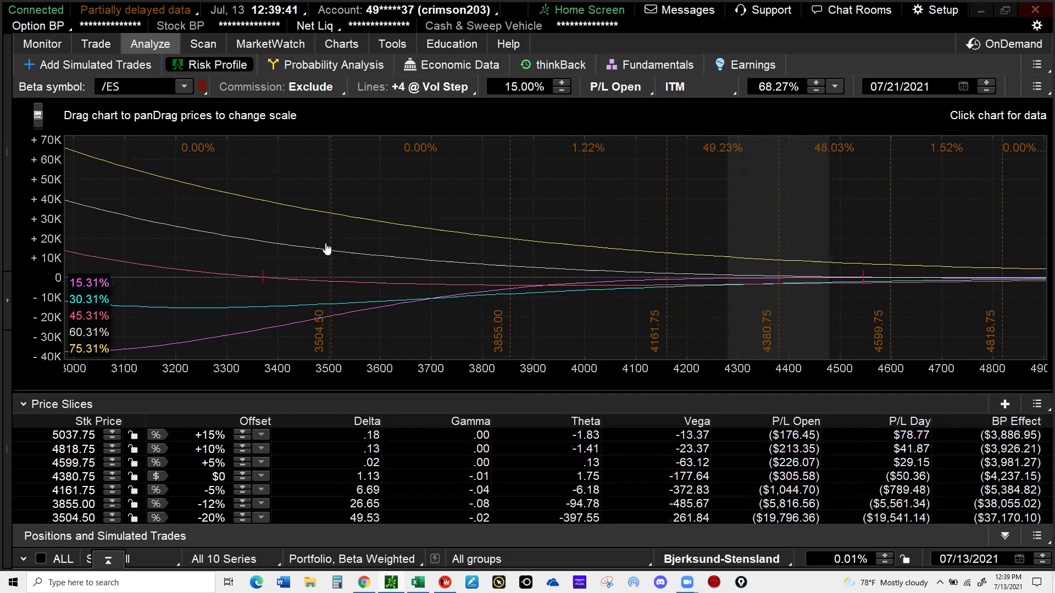
left_click(331, 245)
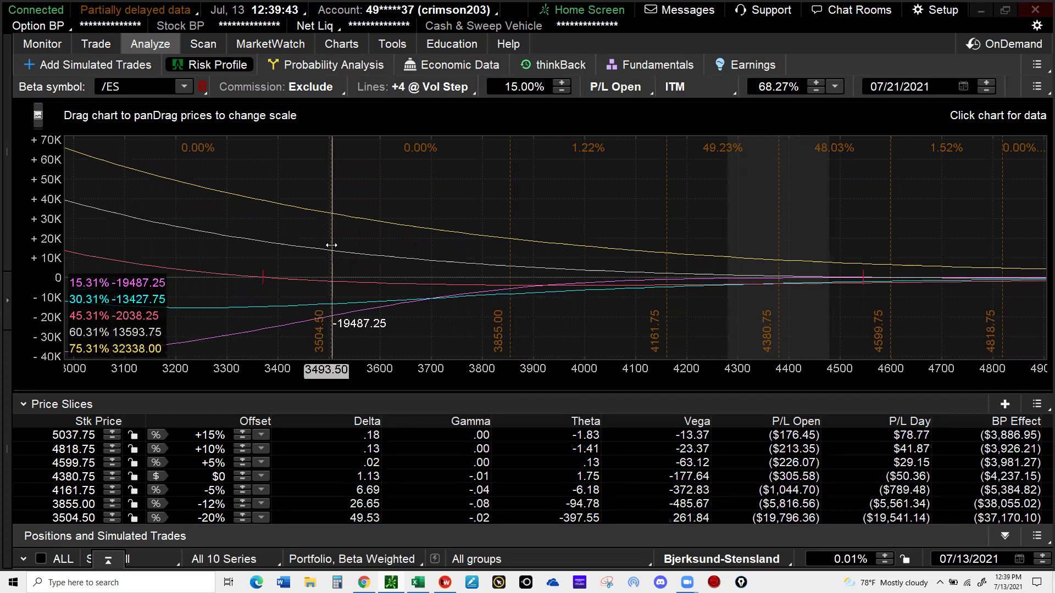
left_click(329, 336)
left_click_drag(498, 404, 497, 246)
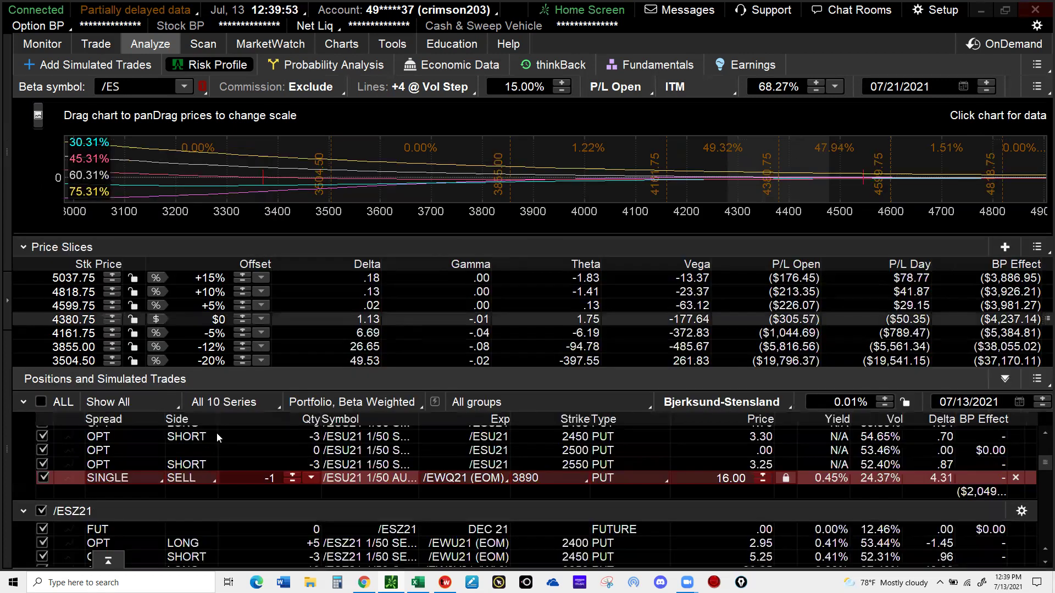
left_click(1013, 479)
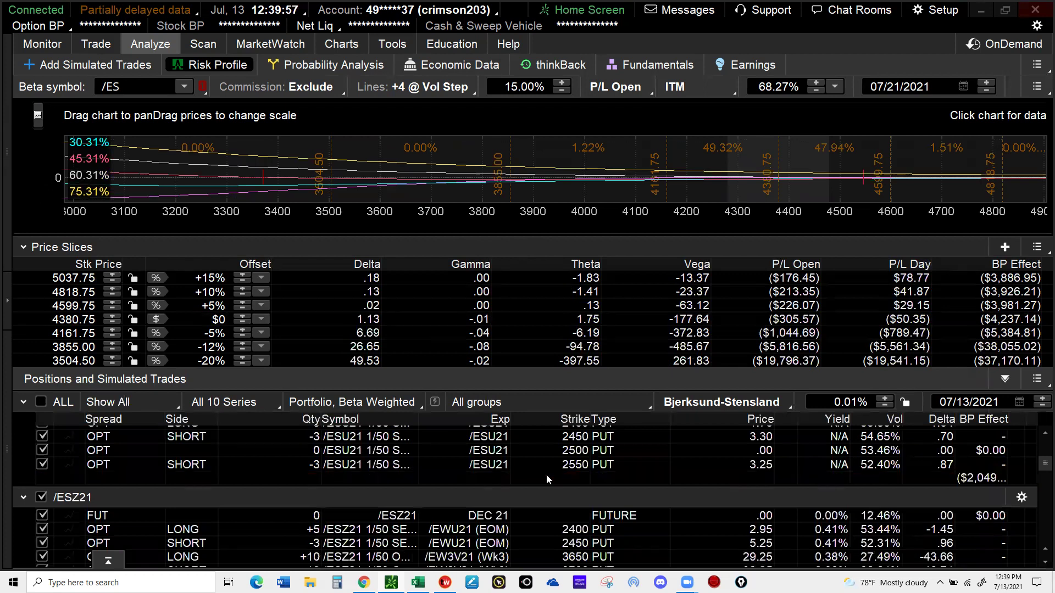
Set the simulated /MESU21 3890 put sale's quantity to -1
scroll(548, 473, "down", 3)
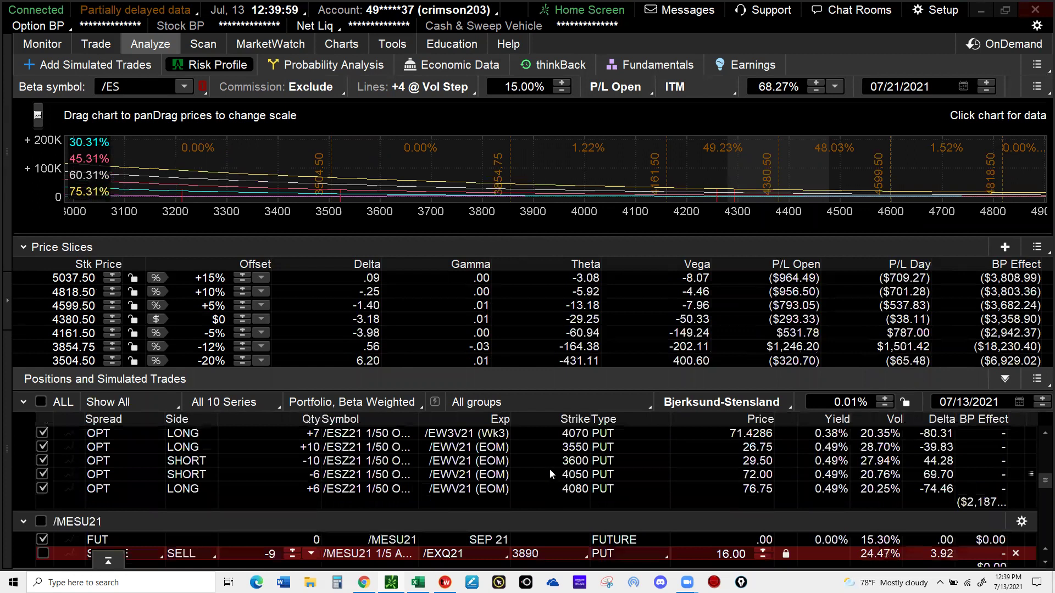
scroll(549, 469, "down", 3)
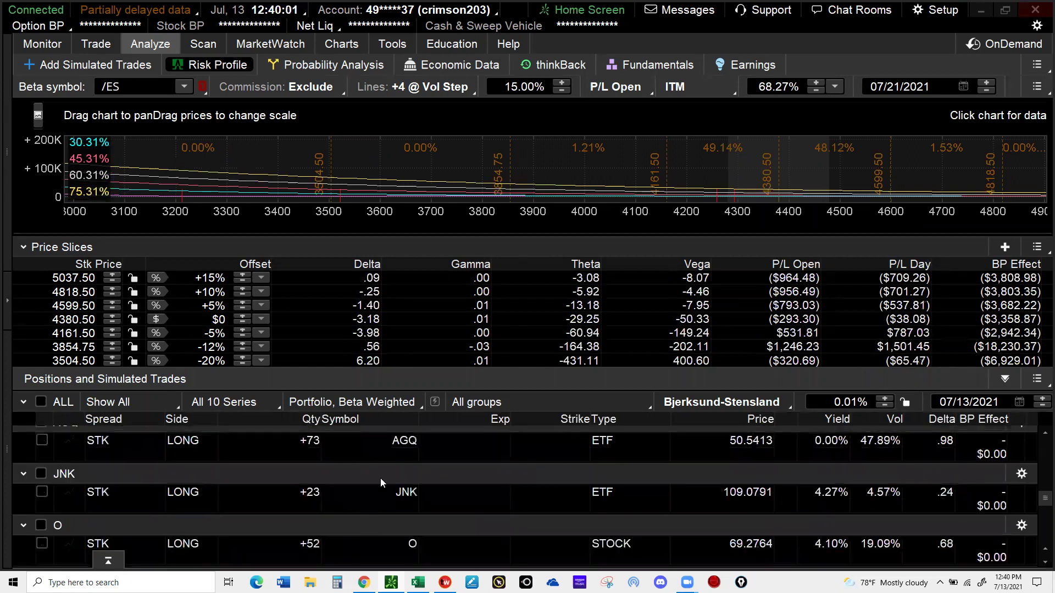
scroll(381, 482, "up", 1)
scroll(238, 485, "up", 2)
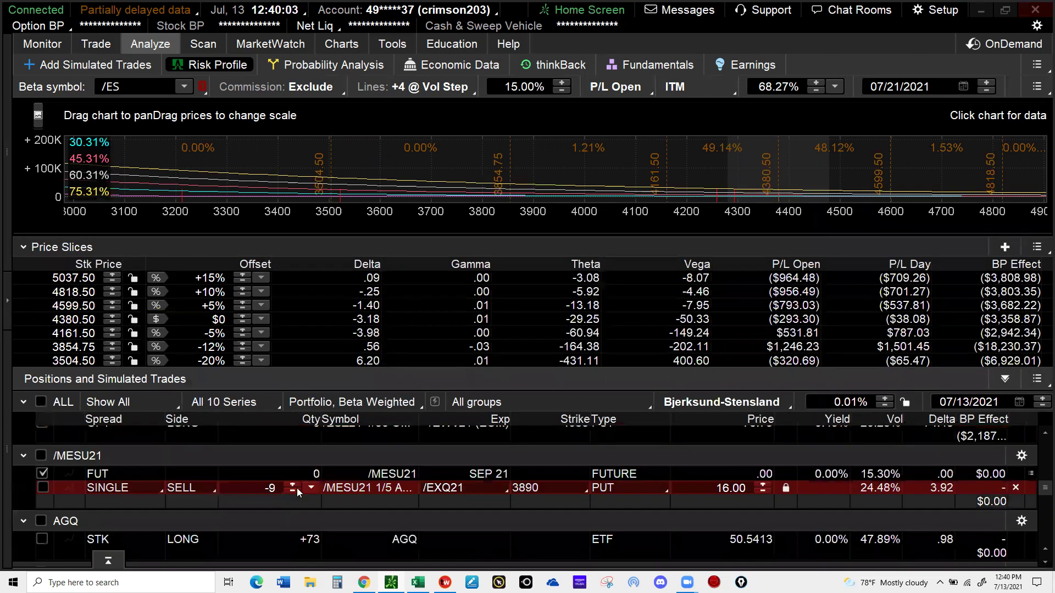
left_click(293, 486)
left_click(293, 486)
left_click(293, 485)
left_click(292, 485)
left_click(293, 486)
left_click(293, 486)
left_click(292, 486)
left_click(293, 486)
left_click(292, 485)
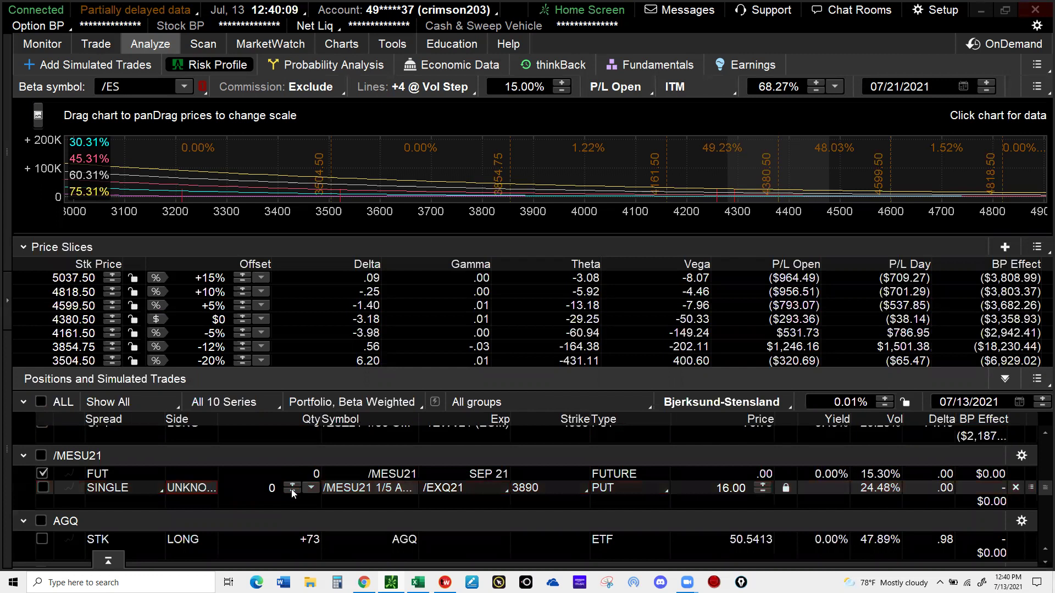
left_click(292, 491)
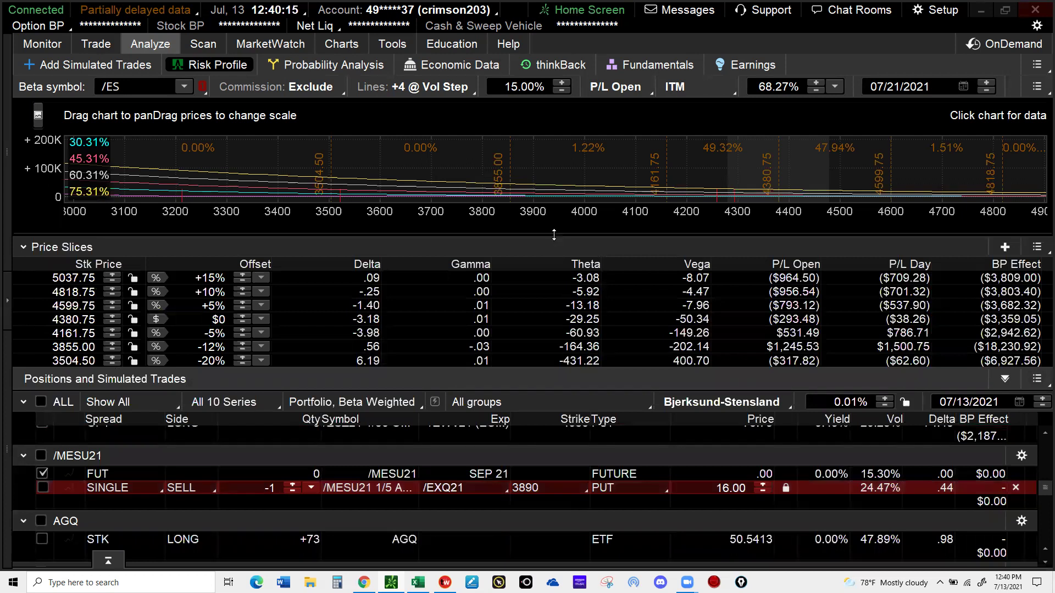
Temporarily include the simulated one-contract /MESU21 3890 put sale in the analysis to read the charted P/L around 3502
left_click_drag(575, 387, 544, 363)
left_click_drag(379, 278, 331, 341)
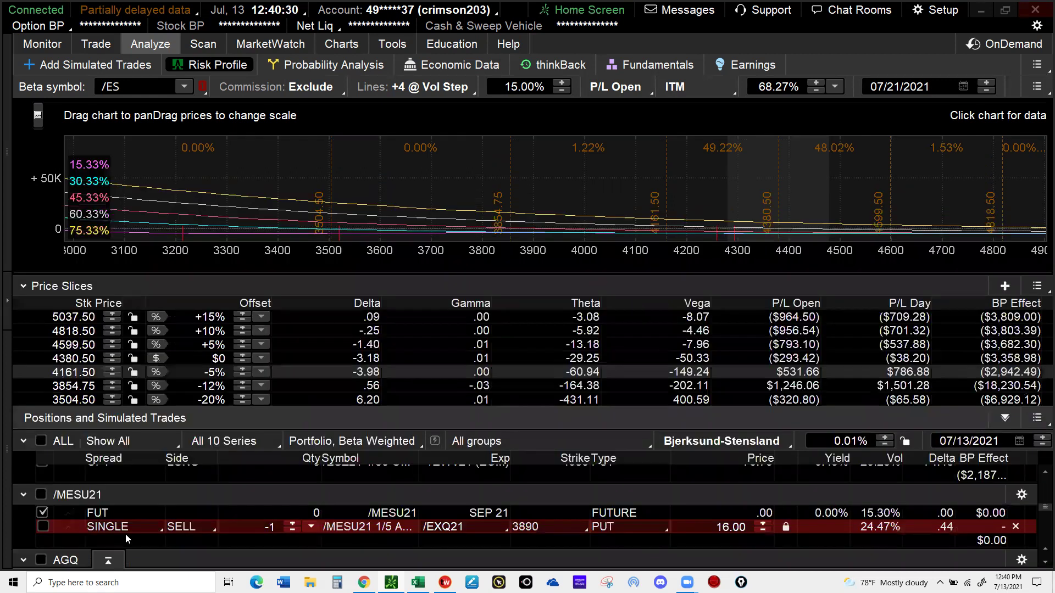
left_click(125, 533)
left_click(43, 526)
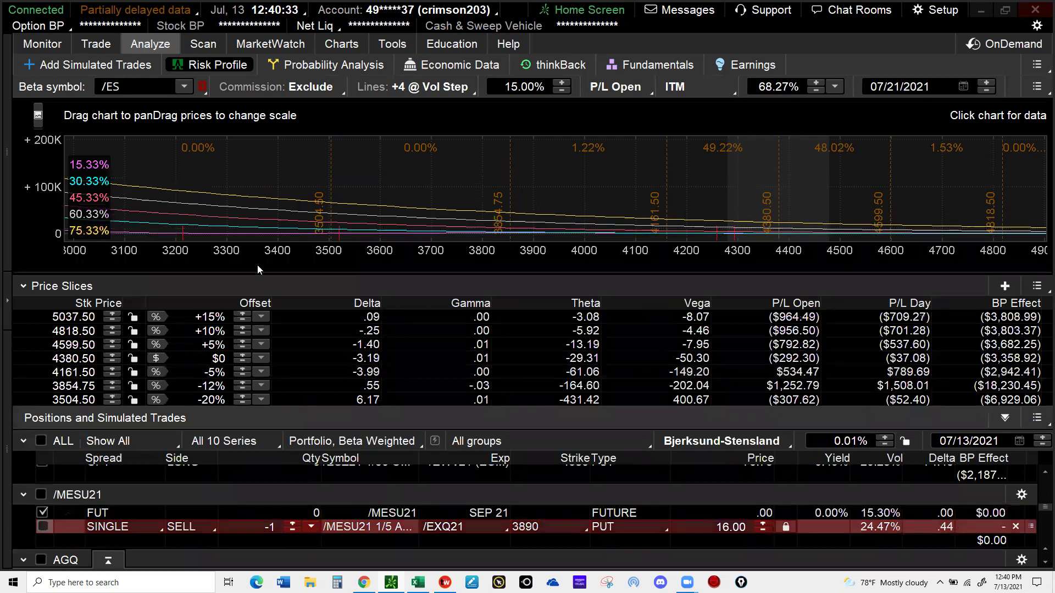
left_click(328, 224)
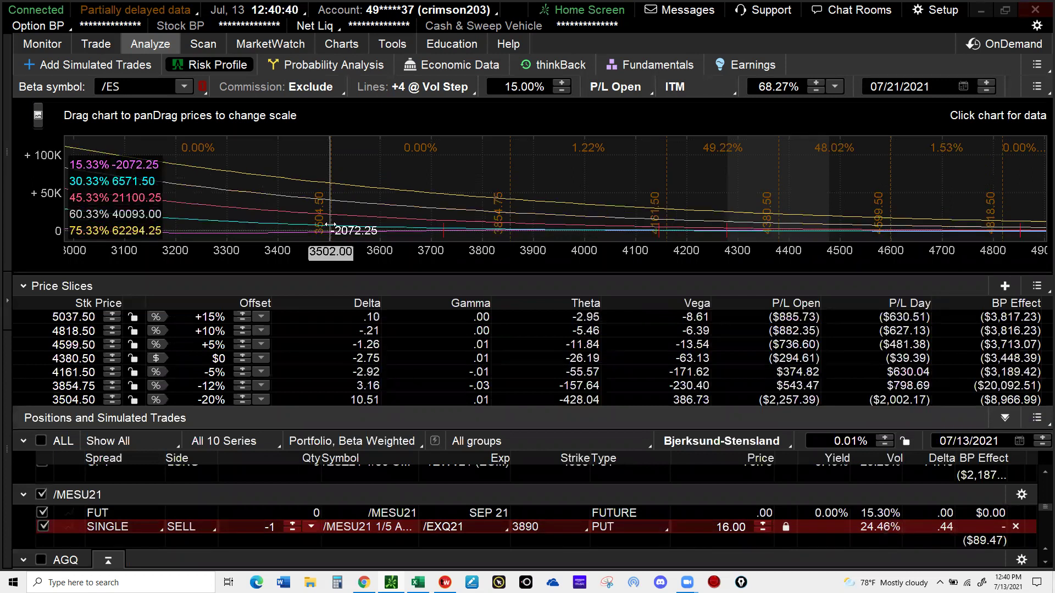
left_click(50, 525)
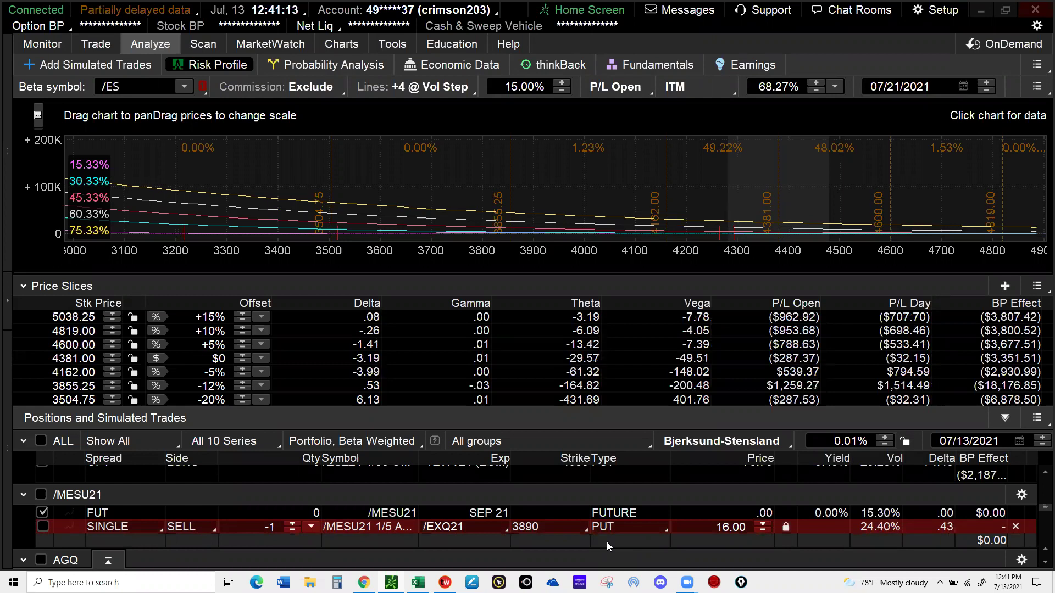
Review the working /ESU21 2500 put order and the BSH 5 SHORTS positions, and check the /ES price chart
left_click(30, 45)
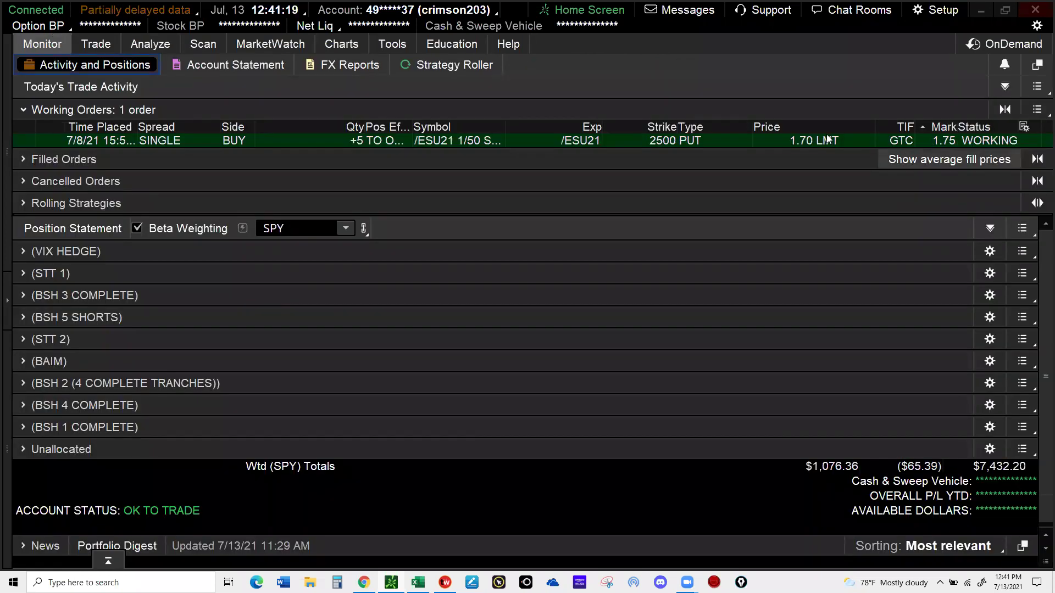
left_click(801, 142)
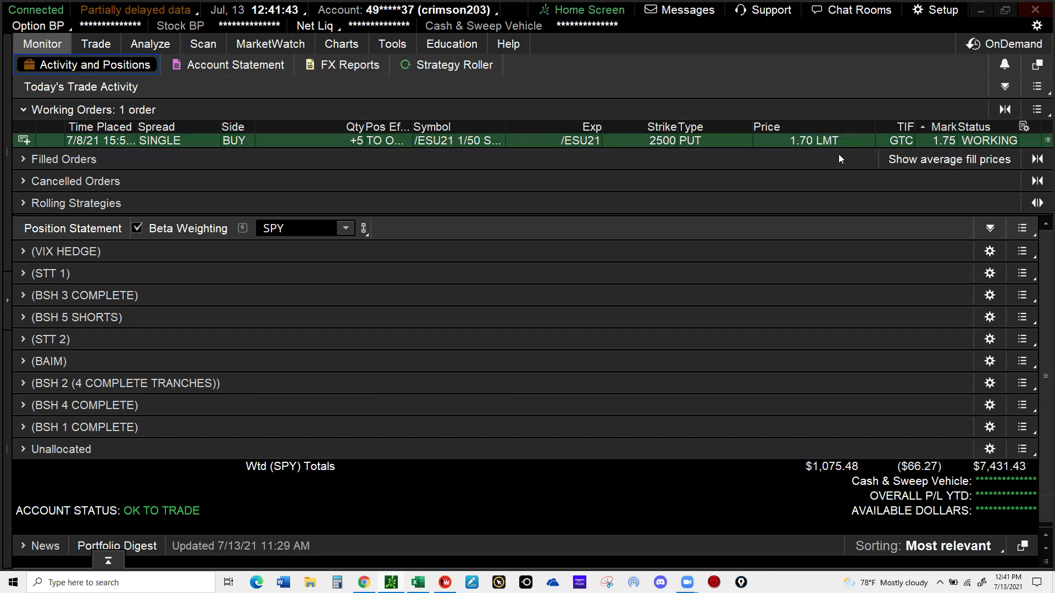
left_click(24, 317)
left_click(399, 376)
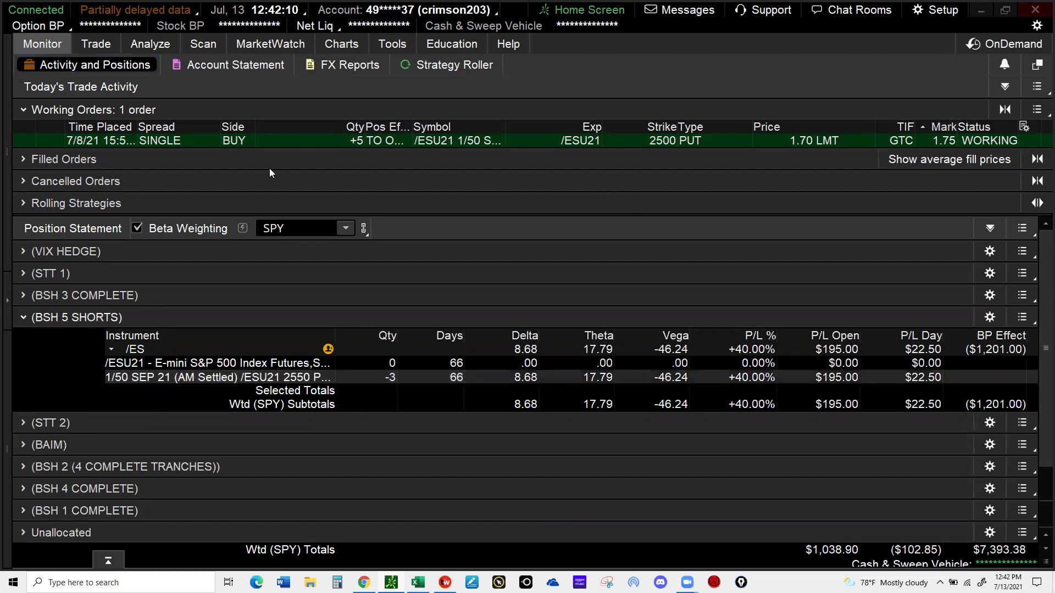
left_click(347, 45)
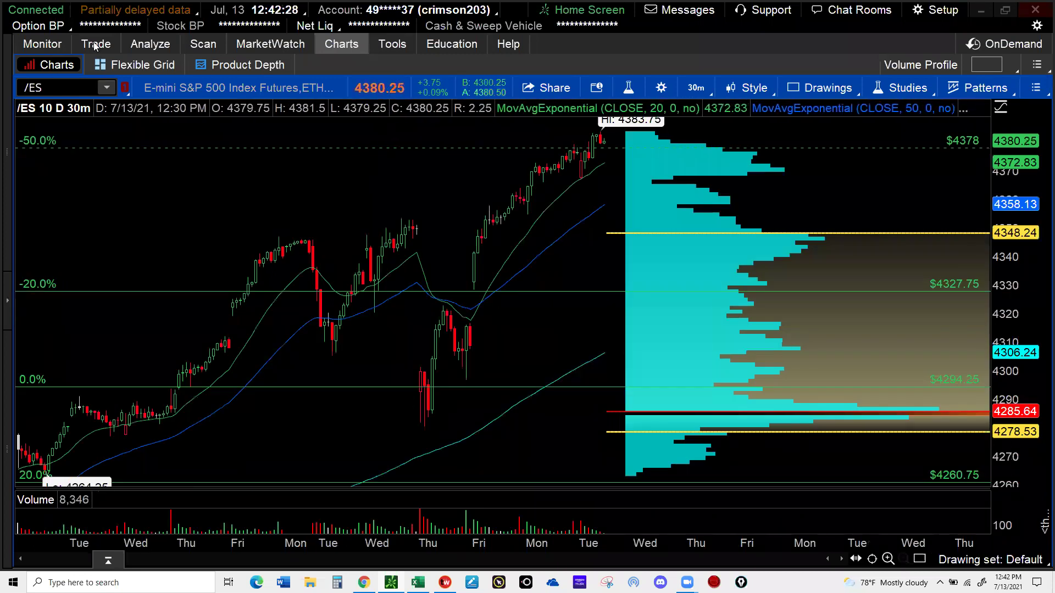
Submit the order to sell one /MESU21 August /EXQ21 3890 put to open at a 16.00 limit
left_click(96, 44)
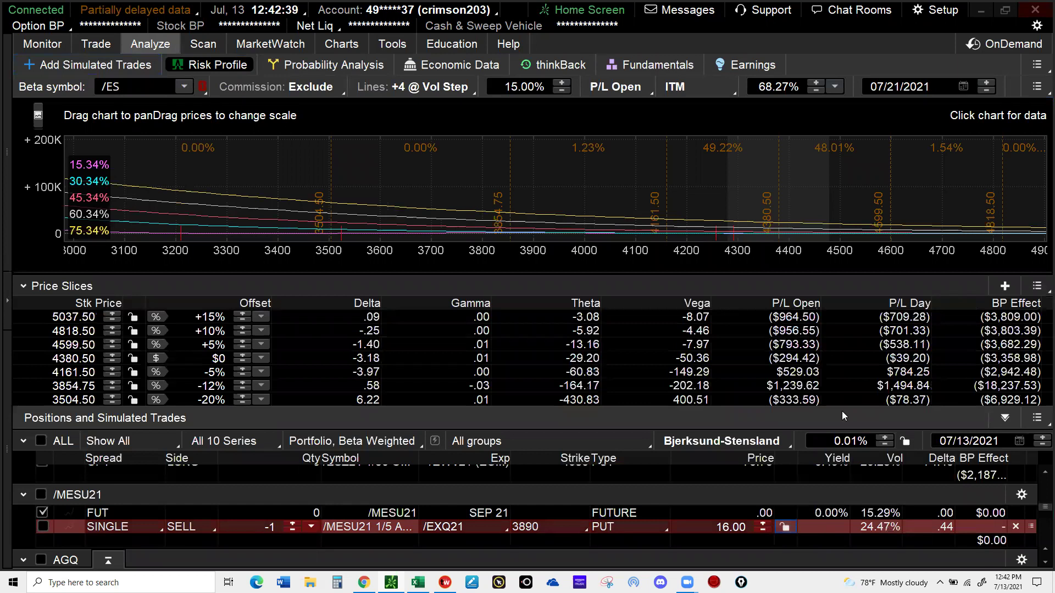
right_click(824, 527)
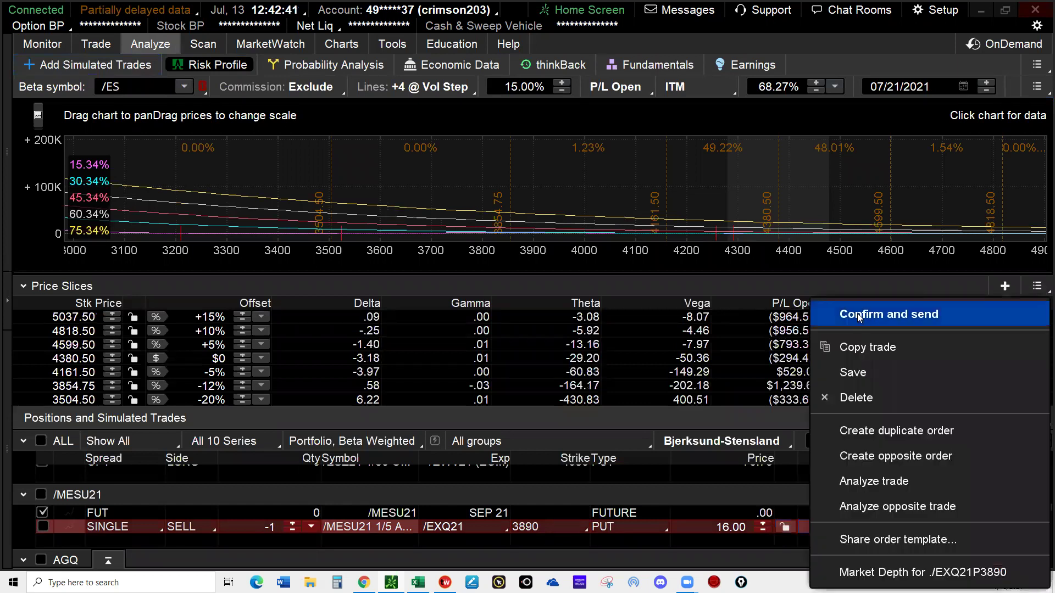
left_click(859, 317)
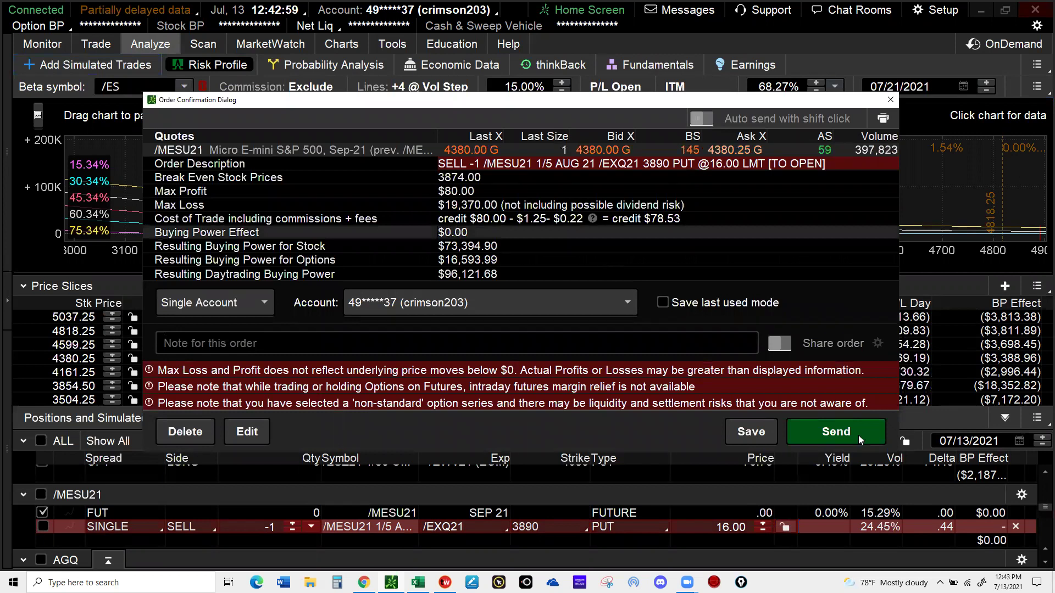
left_click(829, 437)
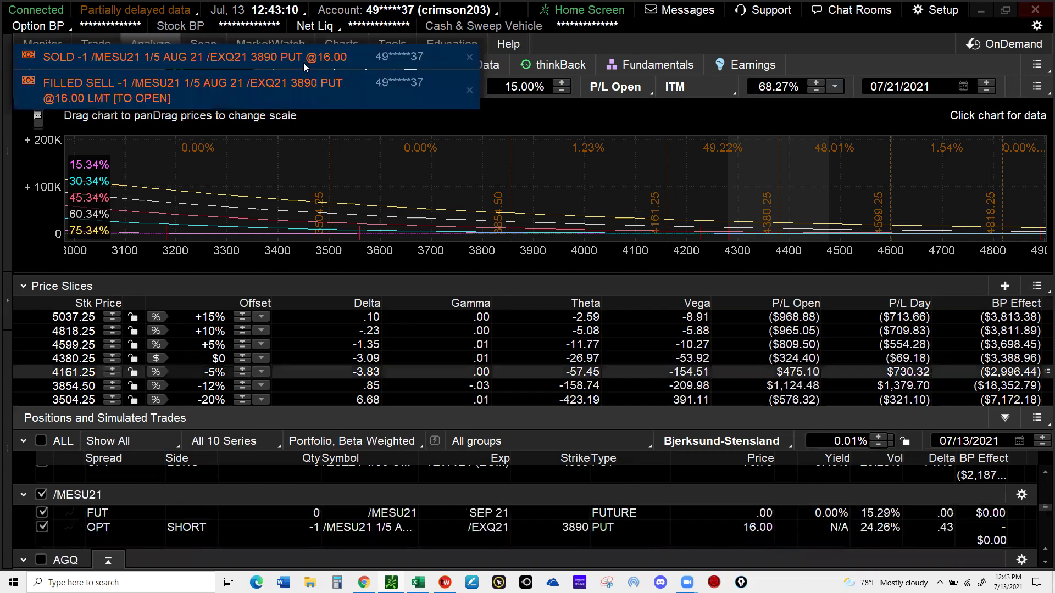
Examine the risk profile's P/L with the short /MESU21 put included, at prices around 3500, 3820, 4300 to 4380, and 4570 to 4860
left_click(493, 228)
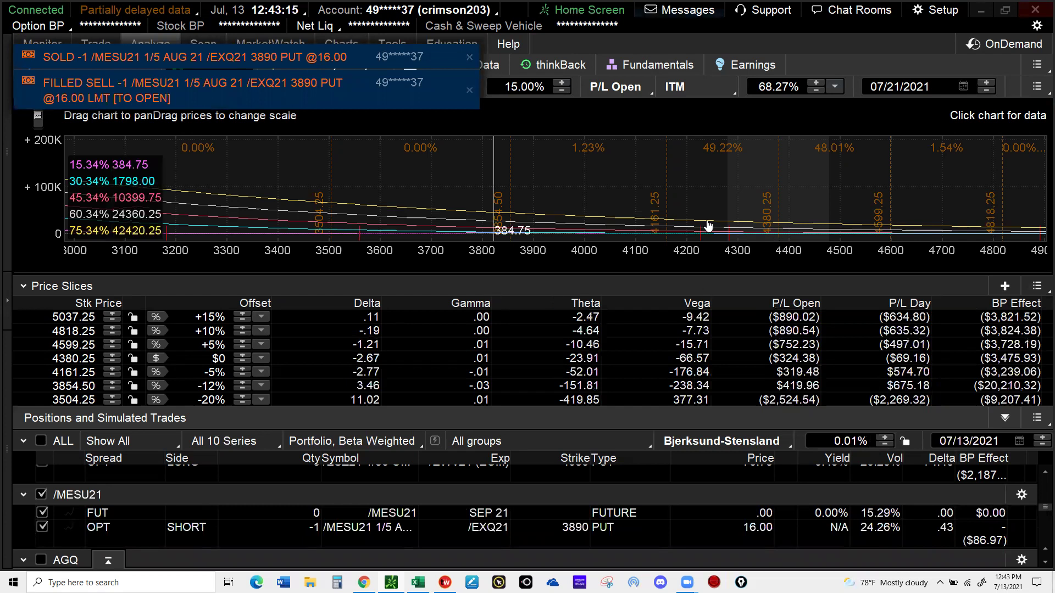
left_click(740, 227)
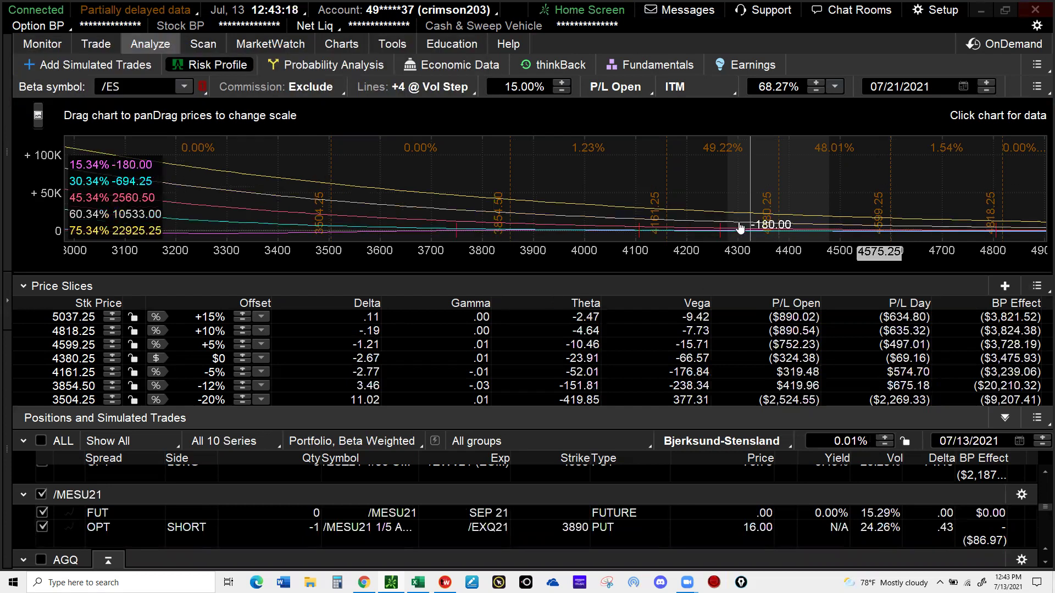
left_click(779, 215)
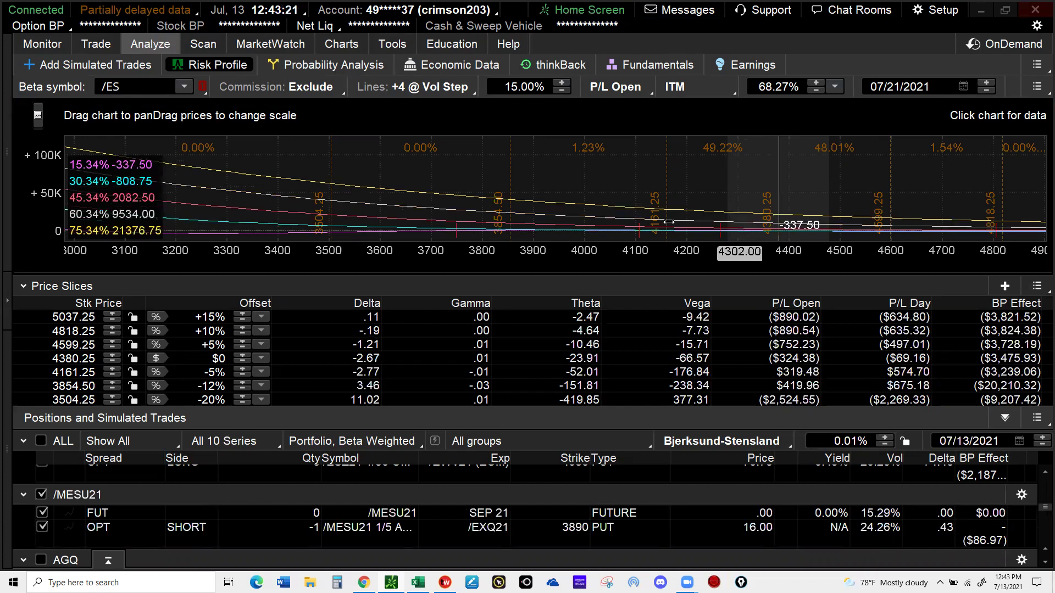
left_click(331, 211)
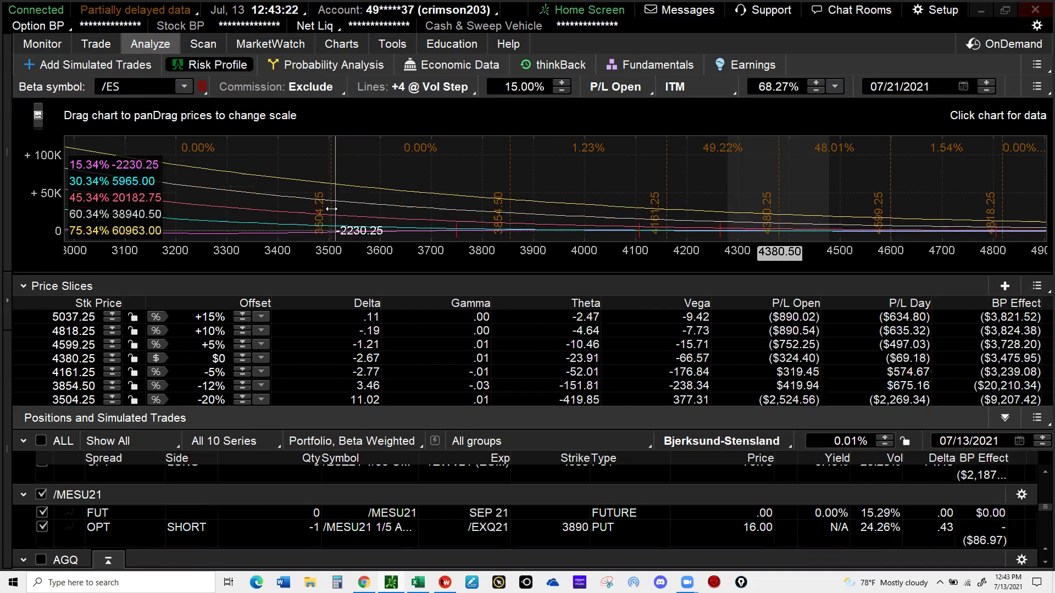
left_click(331, 209)
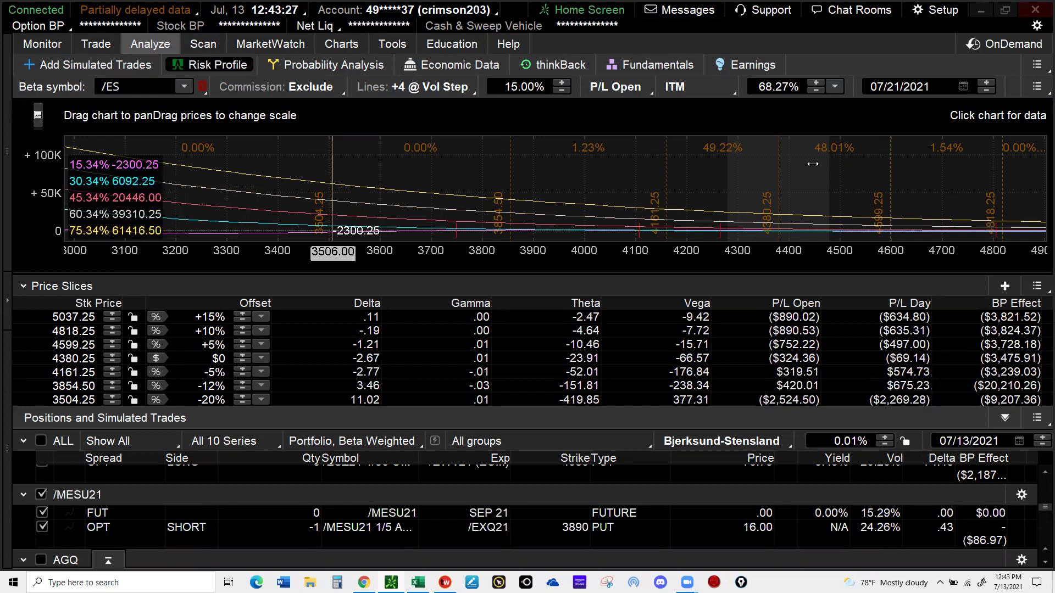
left_click(1026, 197)
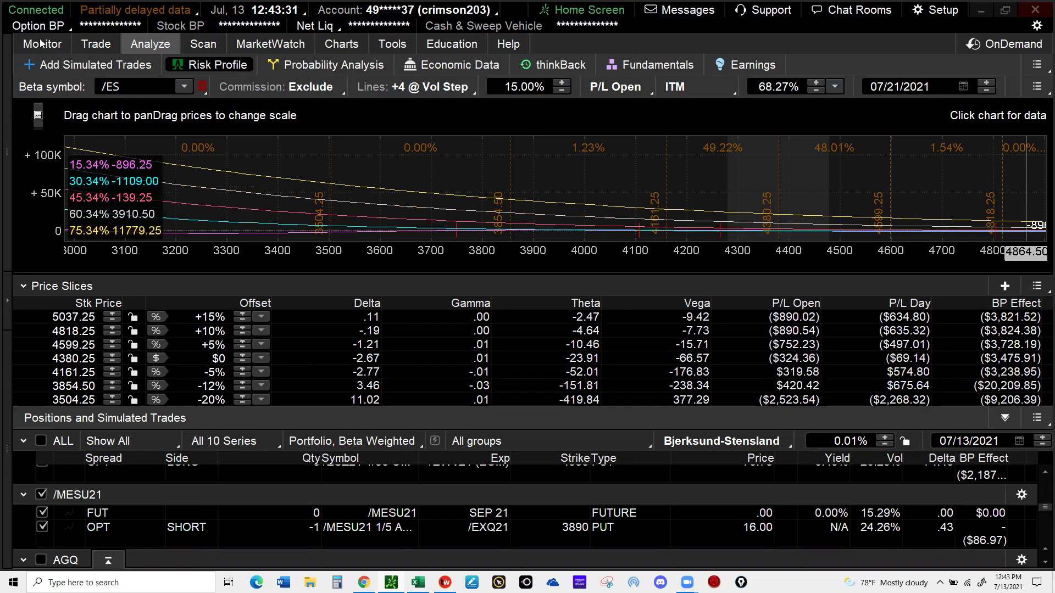
left_click(942, 165)
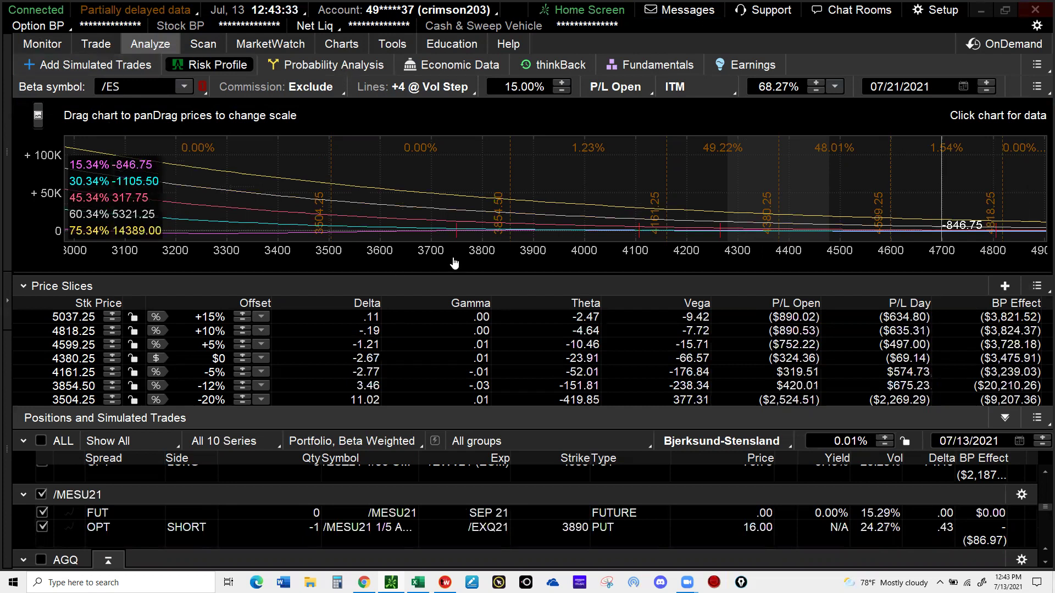
left_click(875, 214)
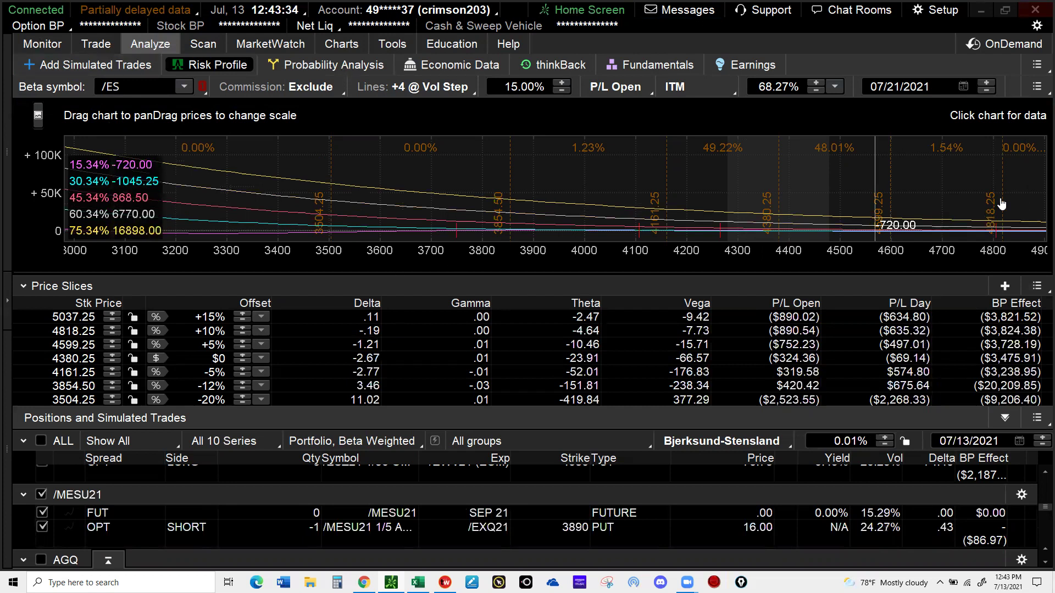
left_click(757, 175)
left_click(757, 174)
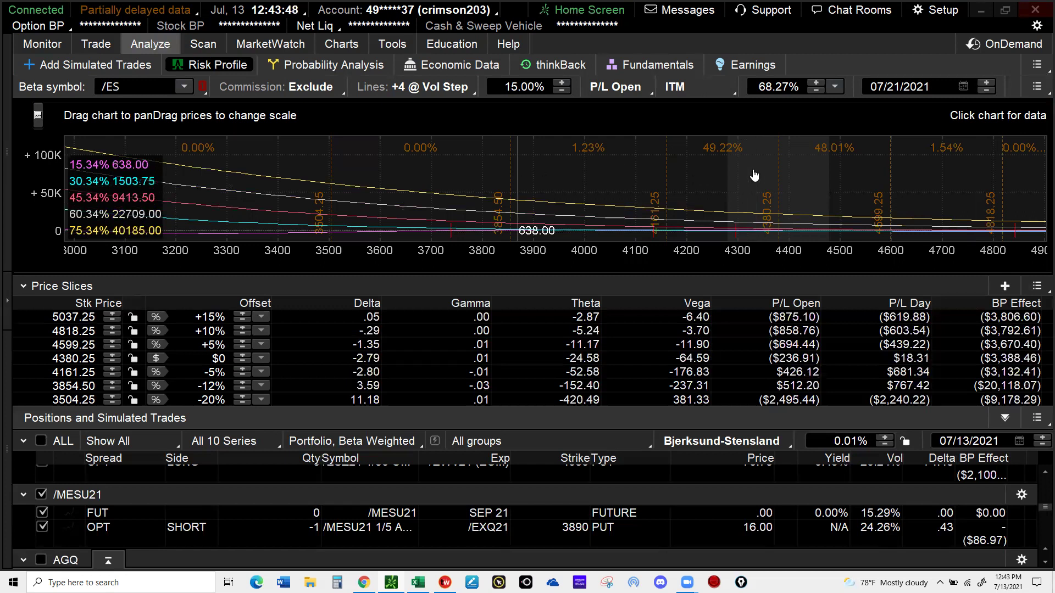
left_click(737, 179)
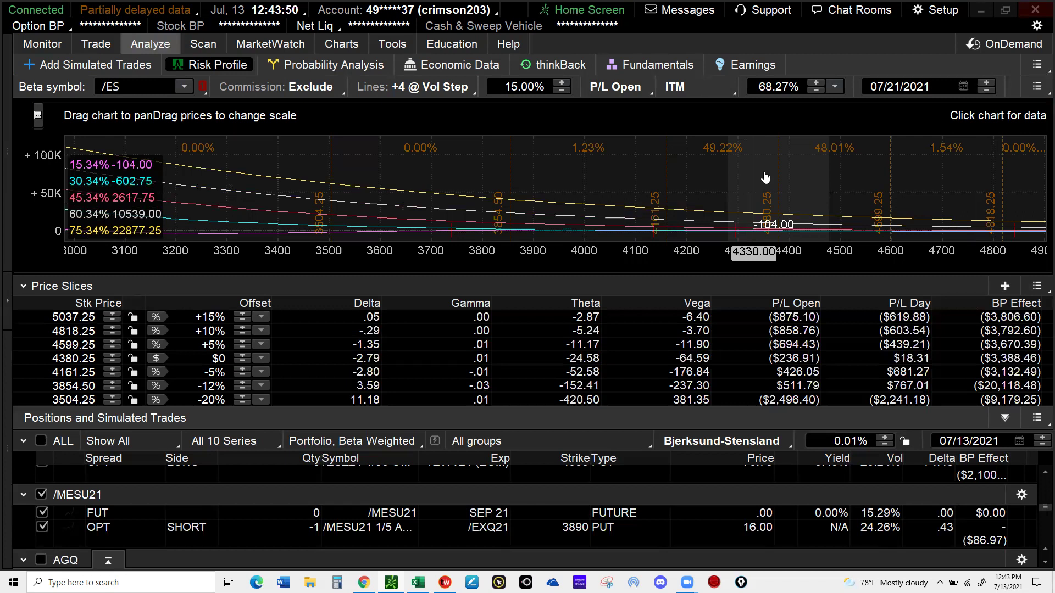
Examine the risk profile's P/L lines at the stepped volatilities across /ES prices from about 3740 to 4680, especially around 4300 to 4490
left_click(753, 179)
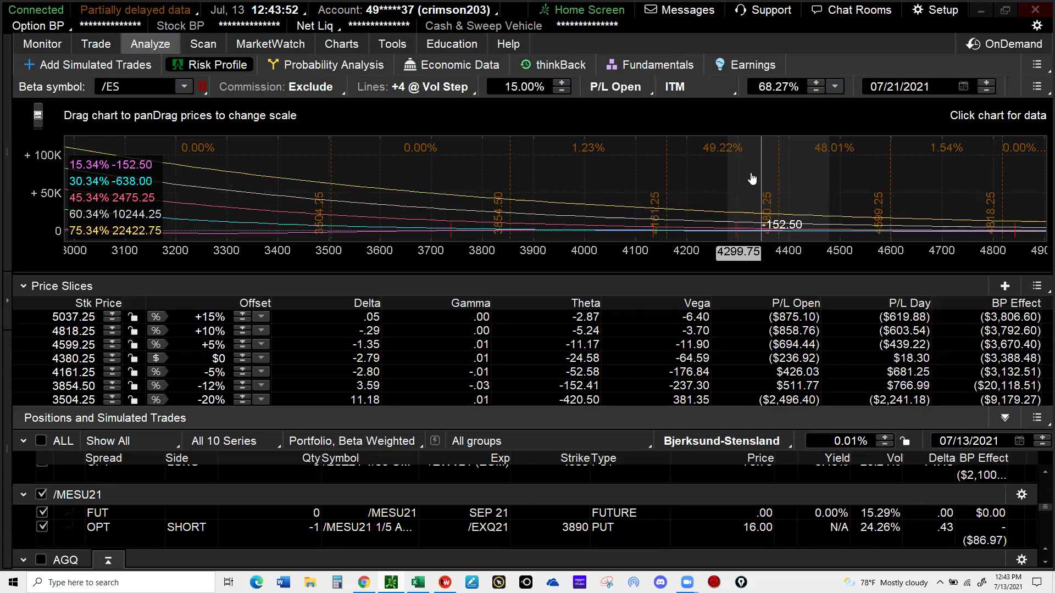
left_click(712, 174)
left_click(691, 175)
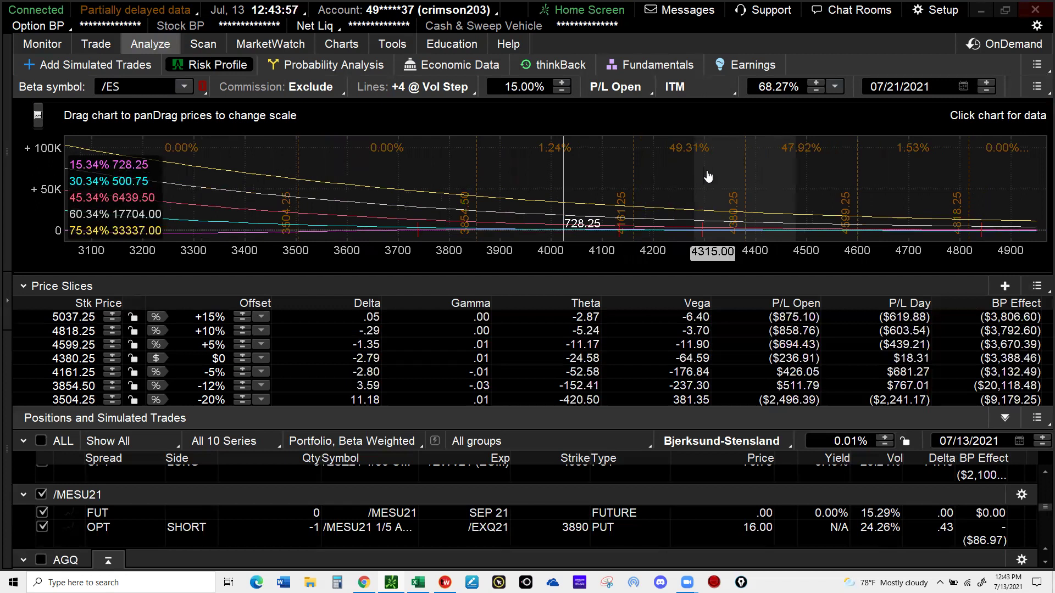
left_click(748, 172)
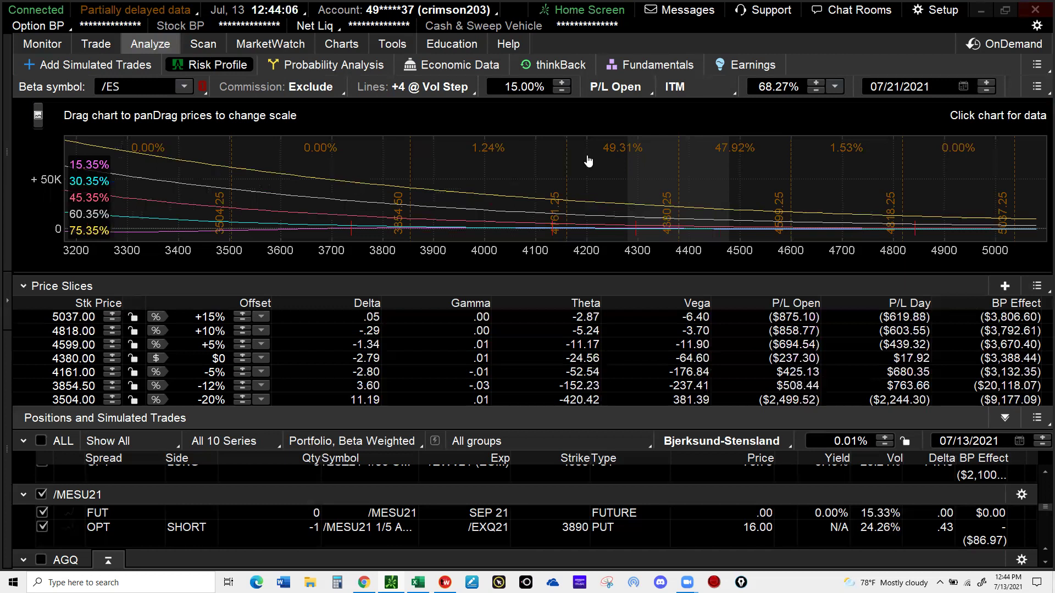
left_click(640, 170)
left_click(648, 167)
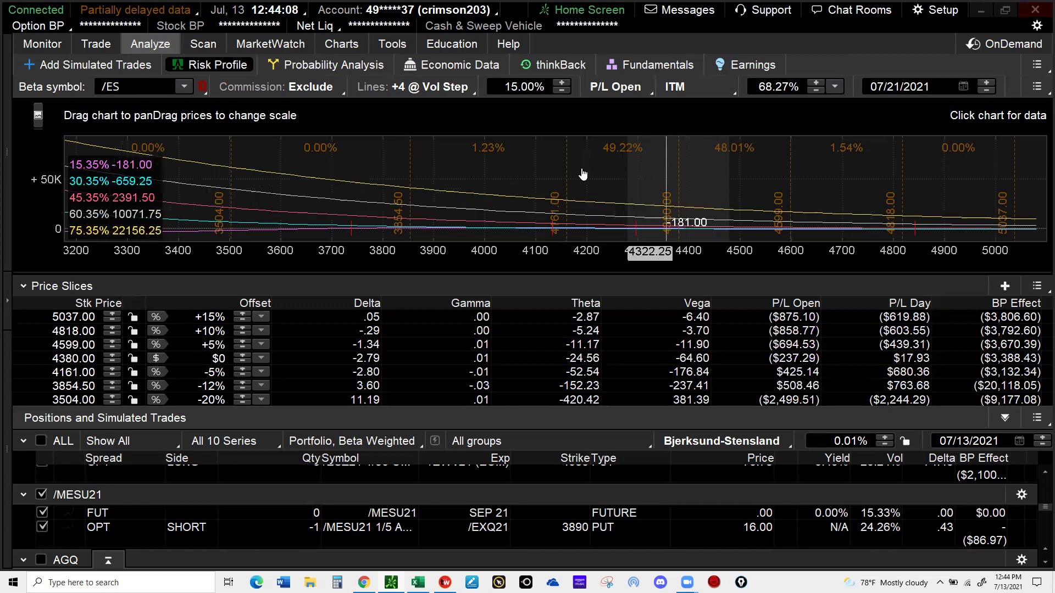
left_click(631, 170)
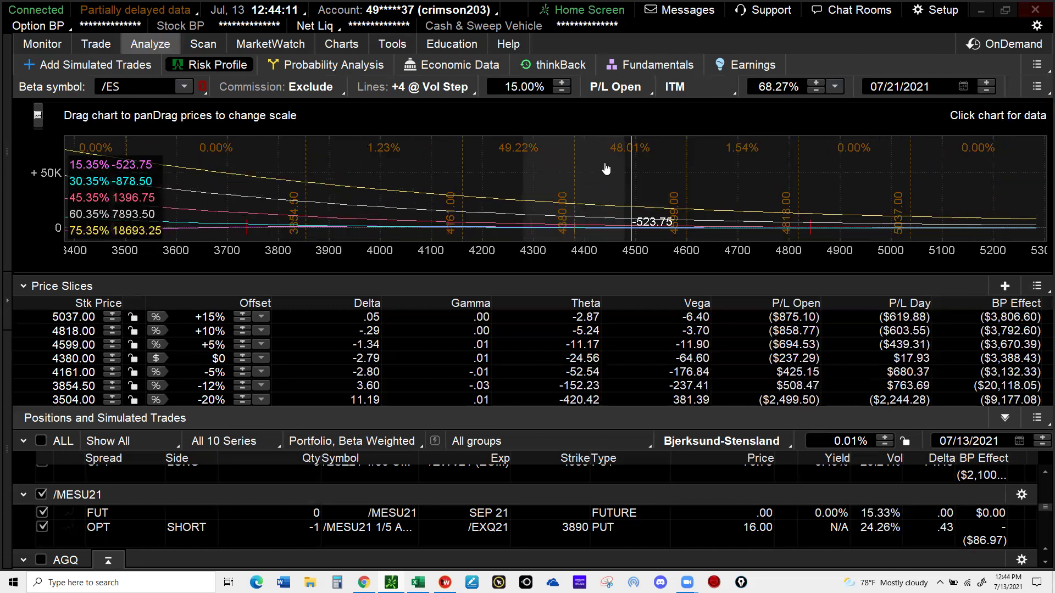
left_click(576, 195)
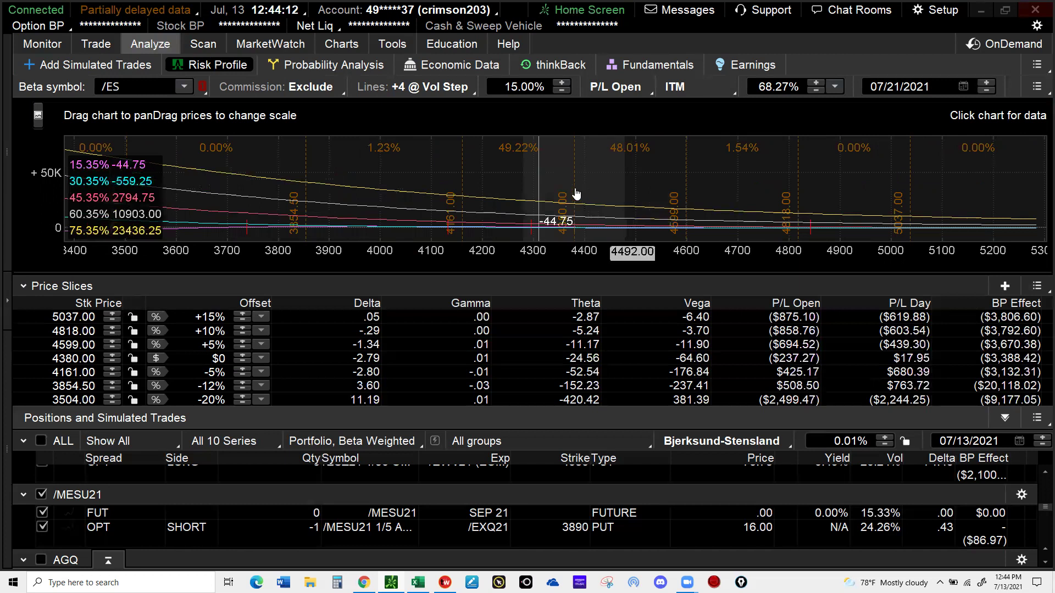
left_click(574, 190)
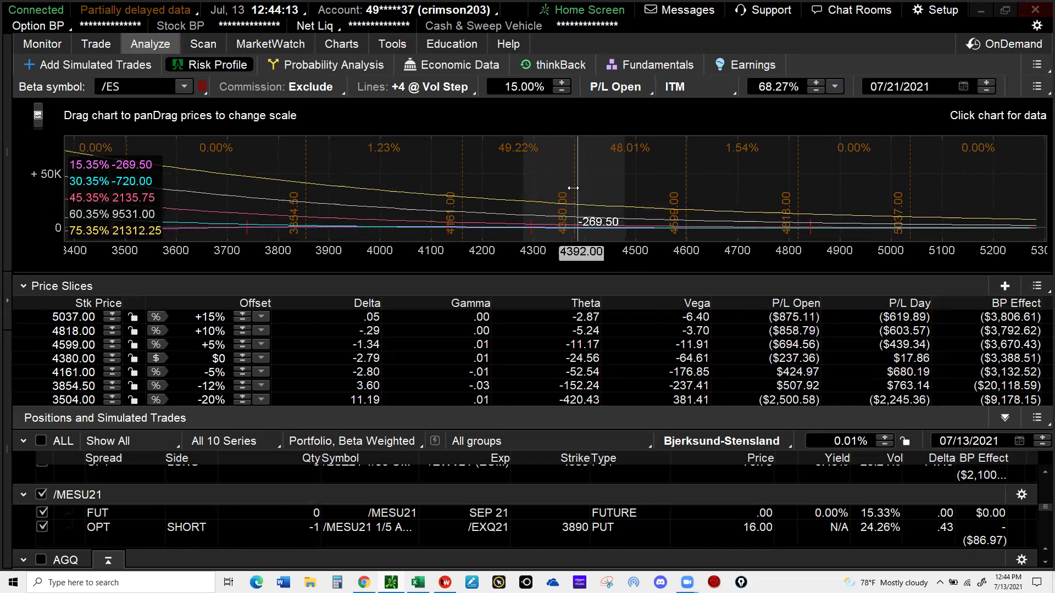
left_click(573, 187)
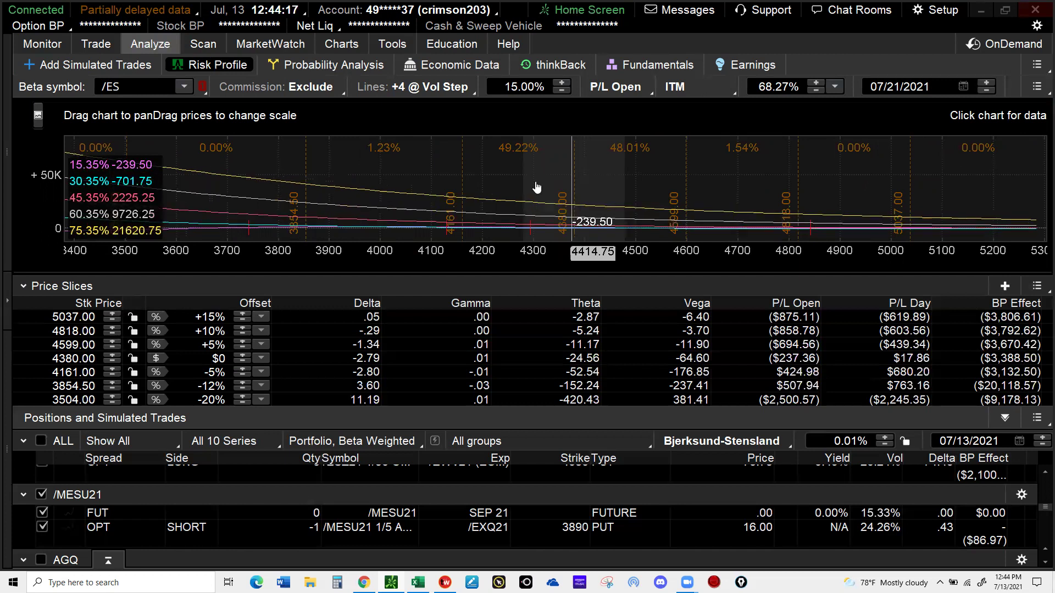
left_click(136, 143)
left_click(393, 200)
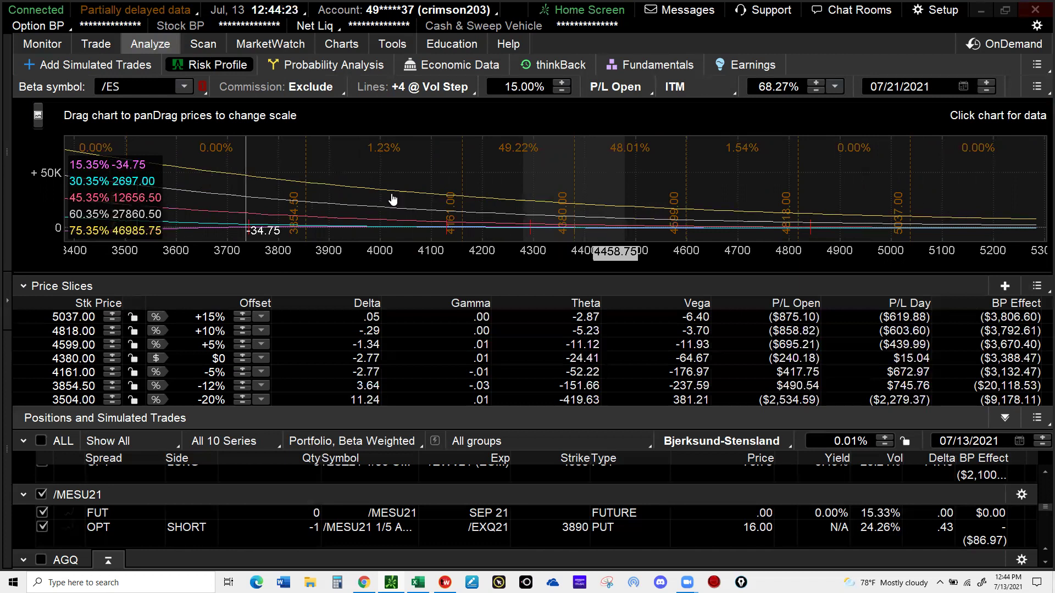
left_click(269, 203)
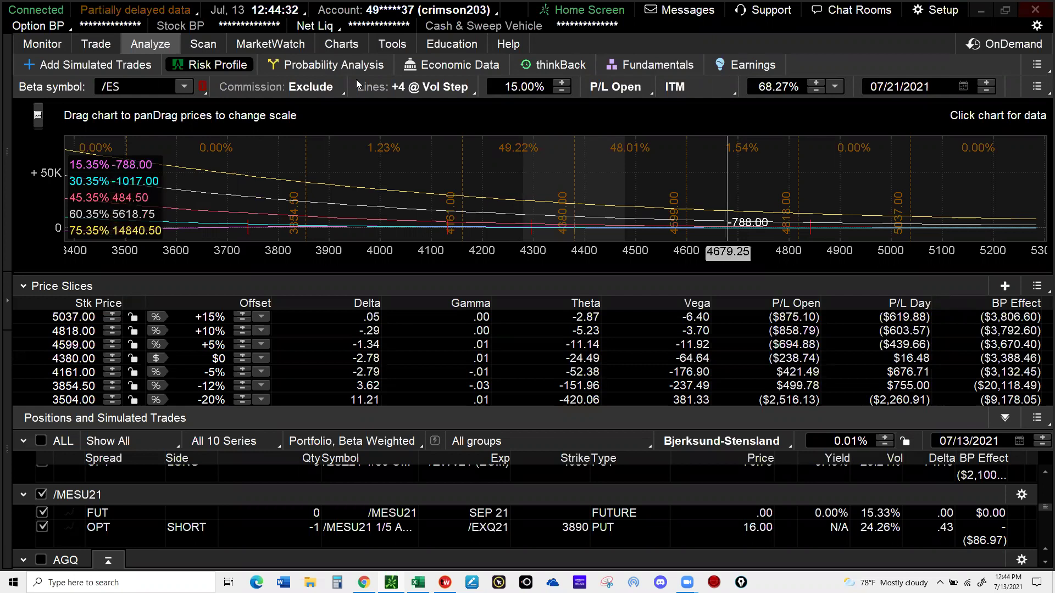
Check the /ES price chart, and in the position statement collapse BSH 5 SHORTS and show the unallocated positions with /ES collapsed
left_click(341, 44)
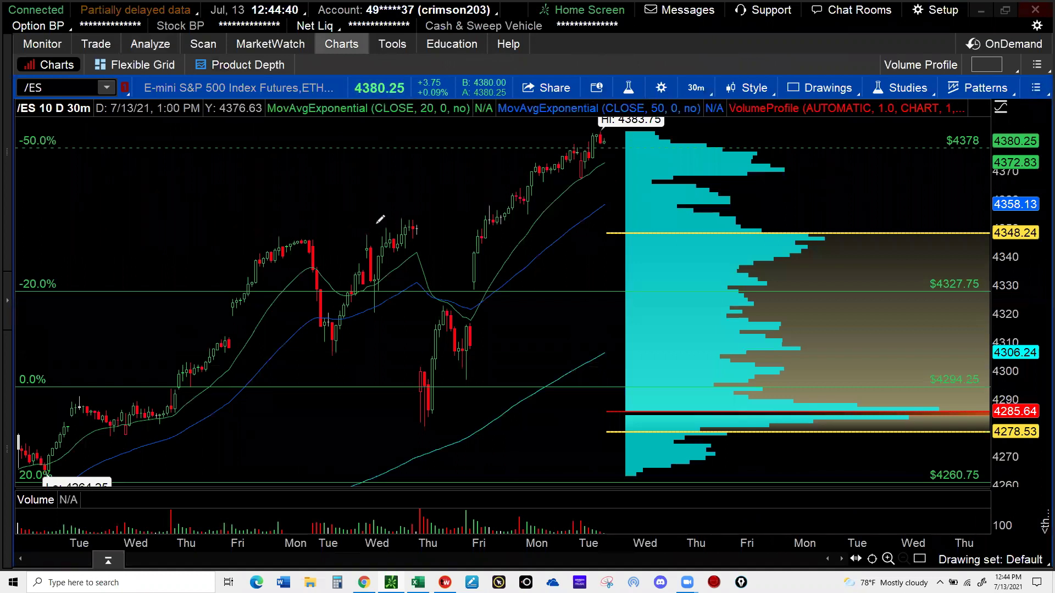
left_click(48, 49)
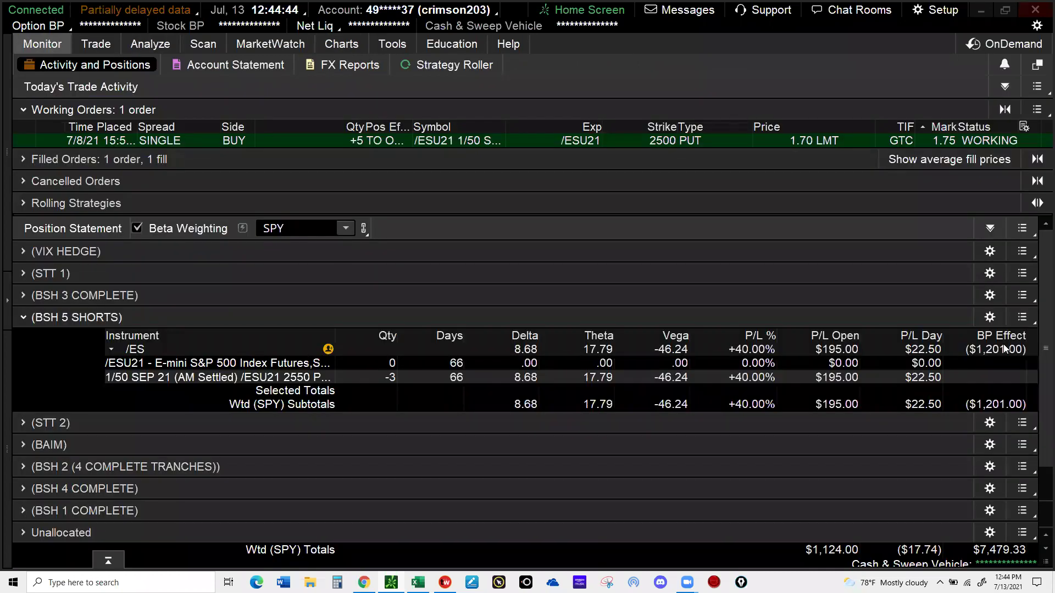
left_click(28, 316)
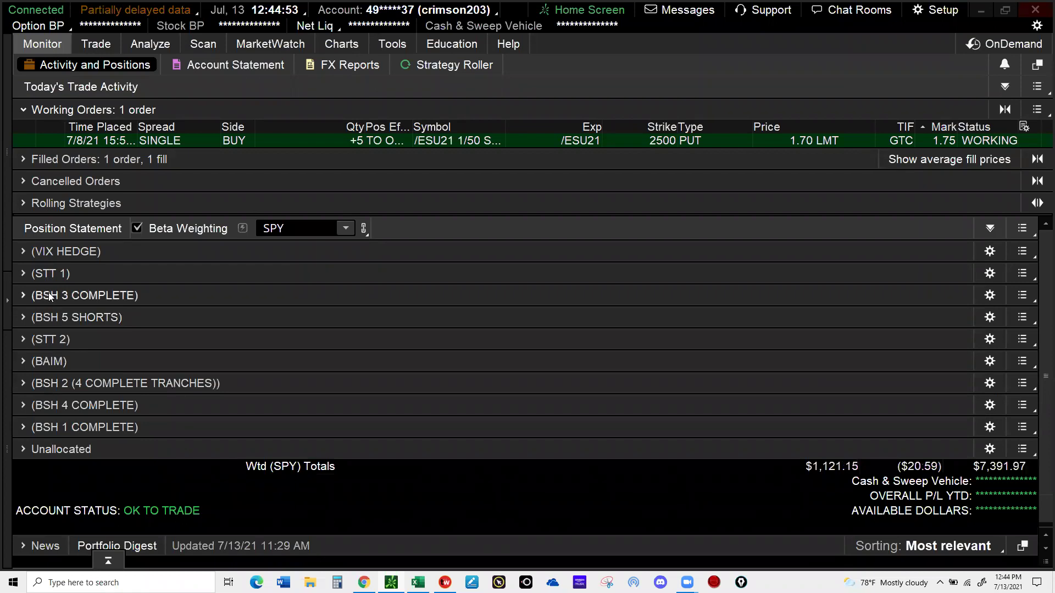
left_click(34, 450)
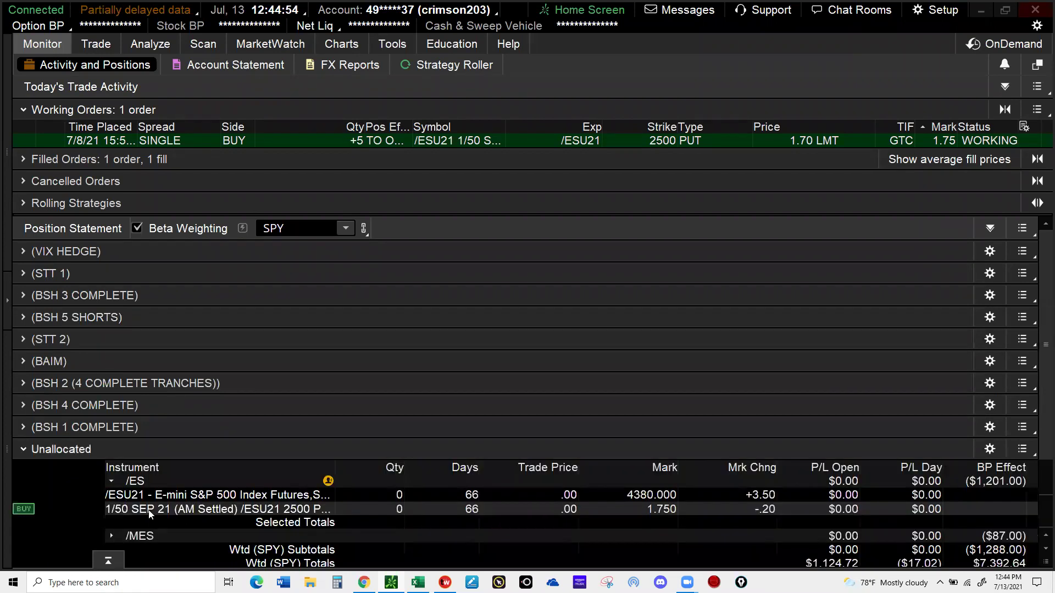
left_click(111, 482)
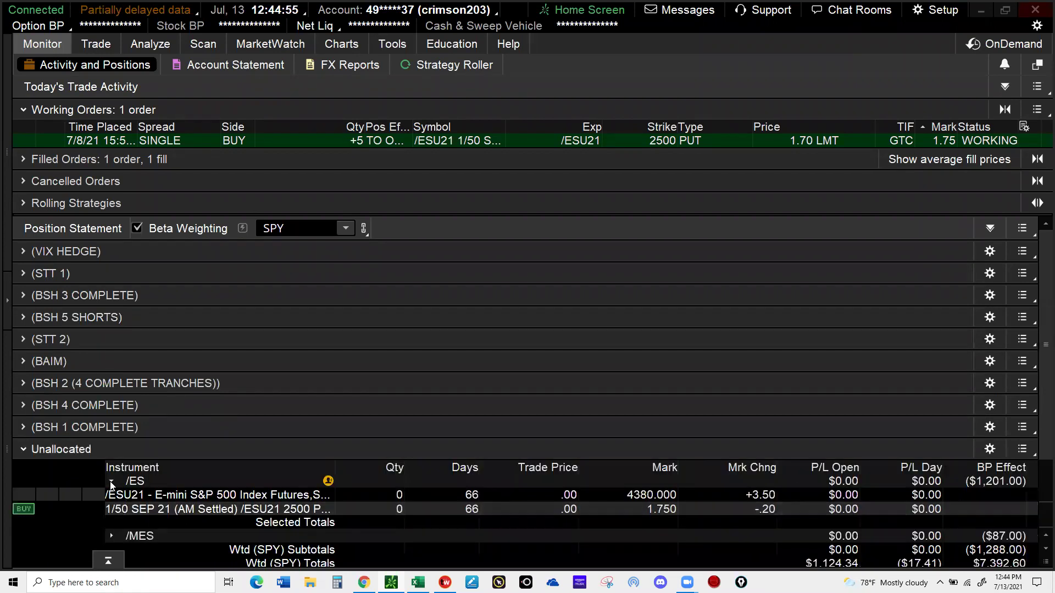
Move the unallocated /MES position to a new group named MICRO SHORT PUTS and collapse that group
right_click(140, 496)
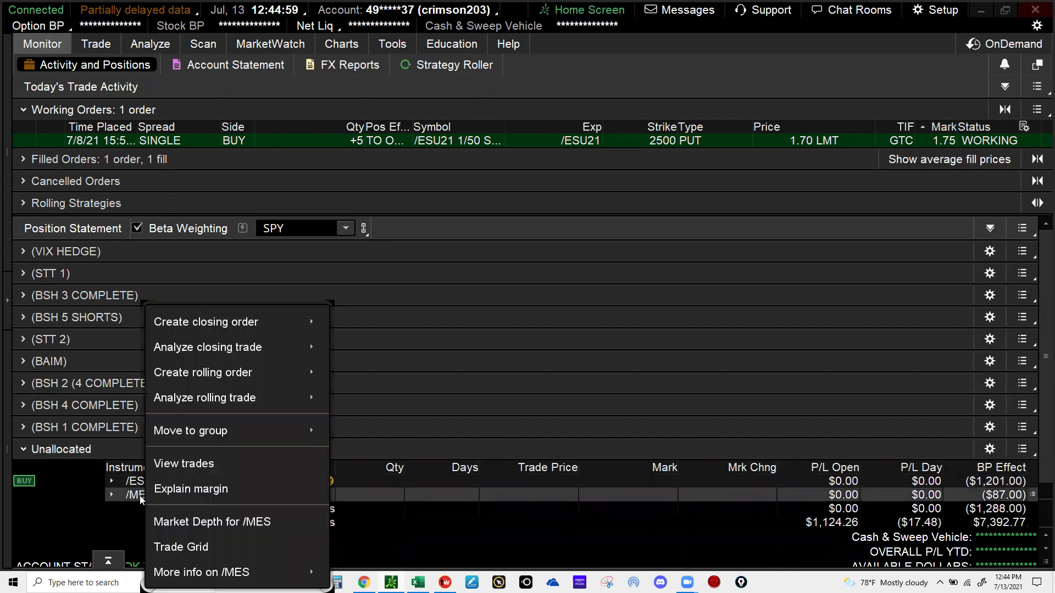
mouse_move(324, 437)
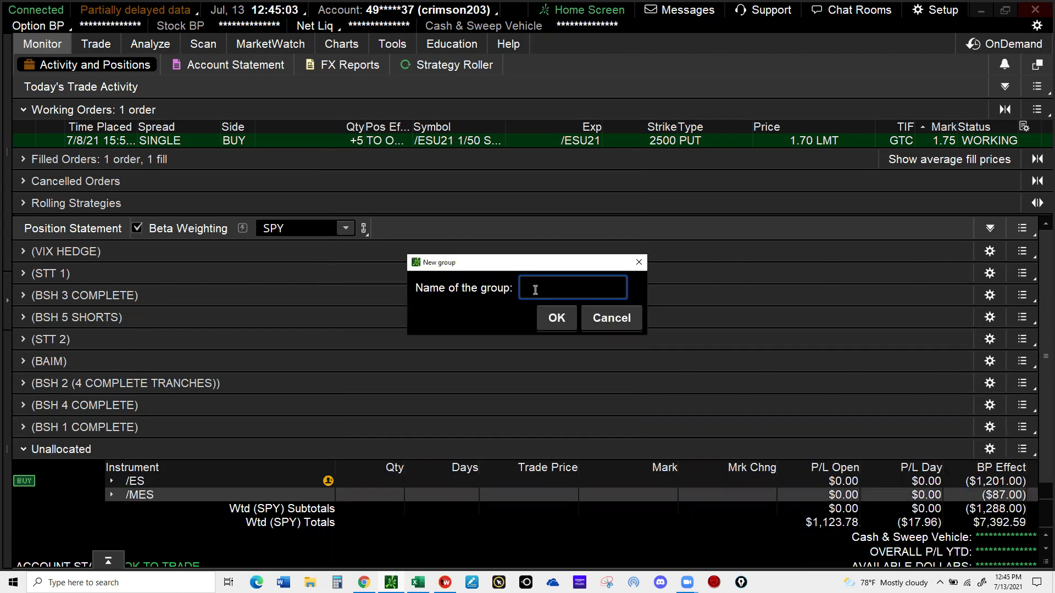
key("Caps_Lock")
type("MICR")
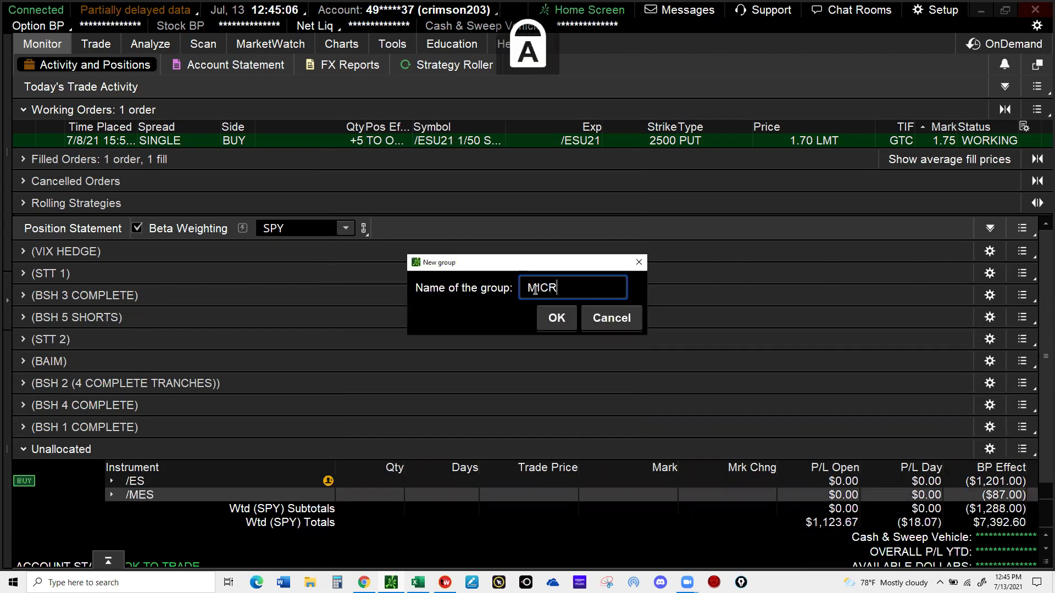
type("OS")
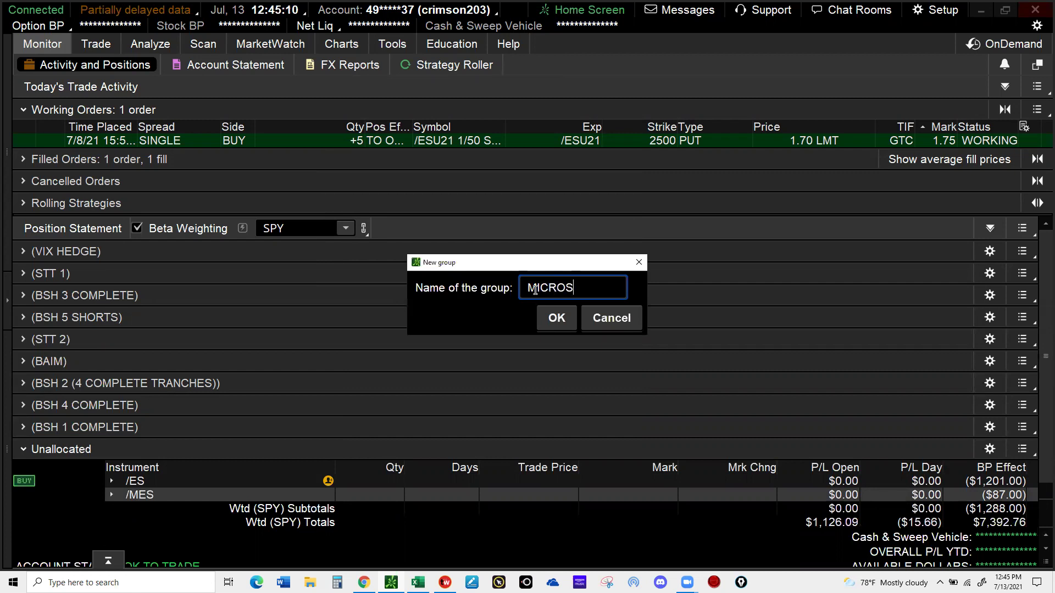
key("BackSpace")
type("SHORT PUTS")
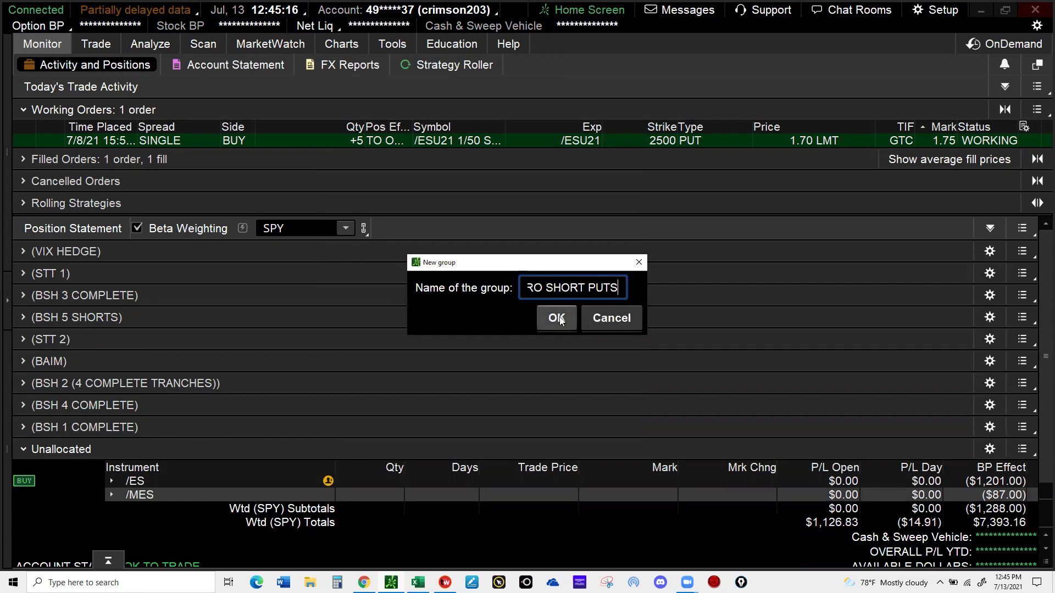
left_click(557, 319)
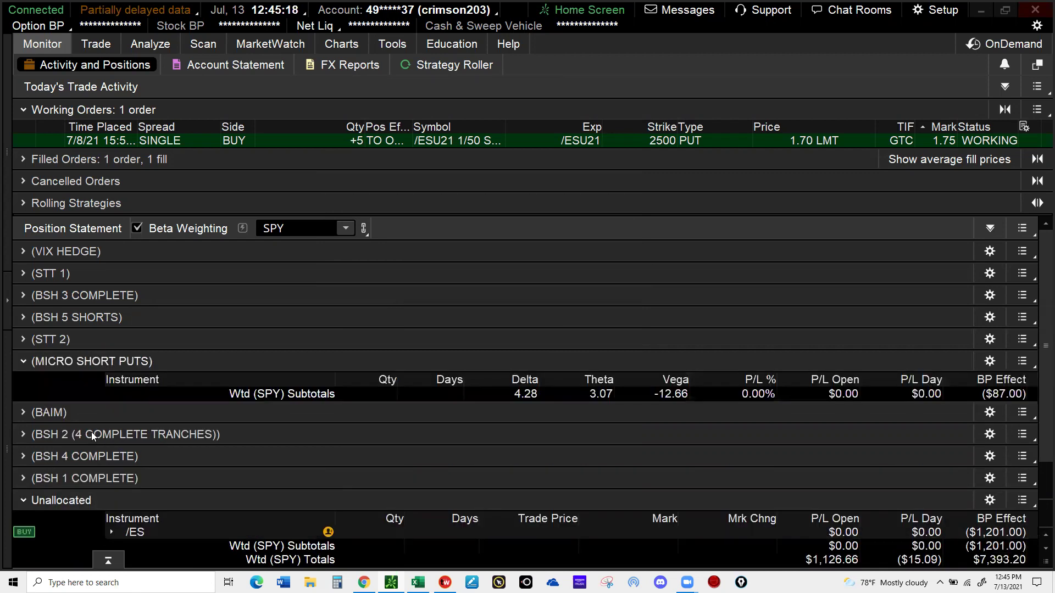
left_click(24, 360)
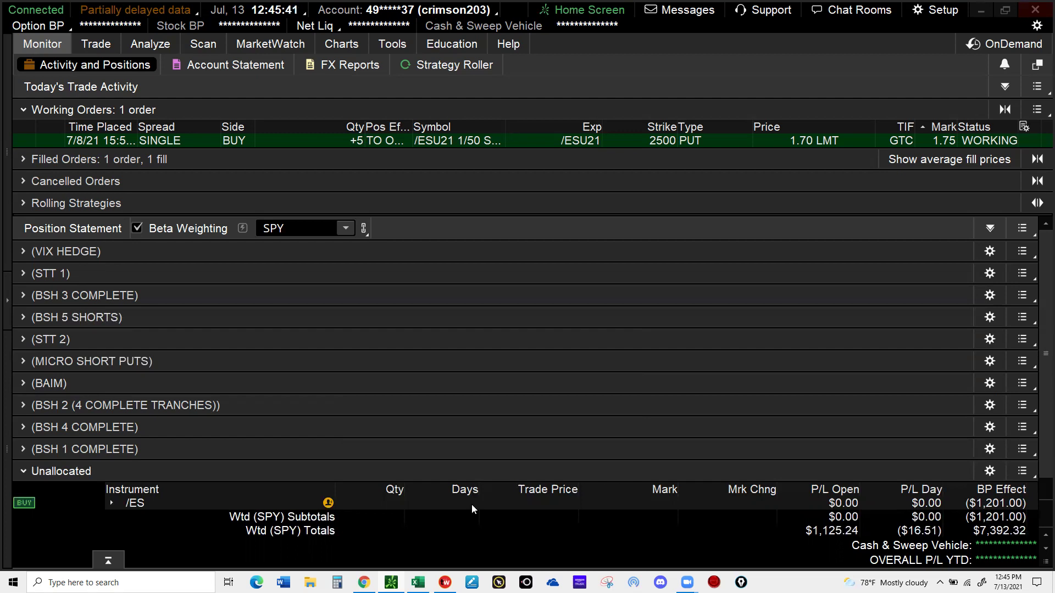
Switch to tastyworks to review the stock positions, and minimize it when finished
mouse_move(392, 582)
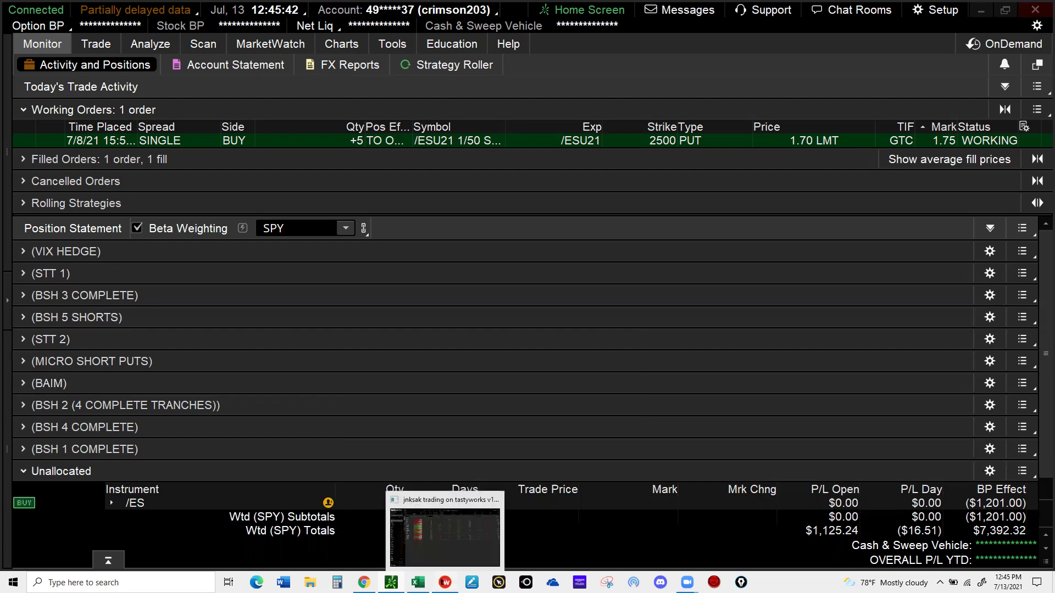
key("alt+Tab")
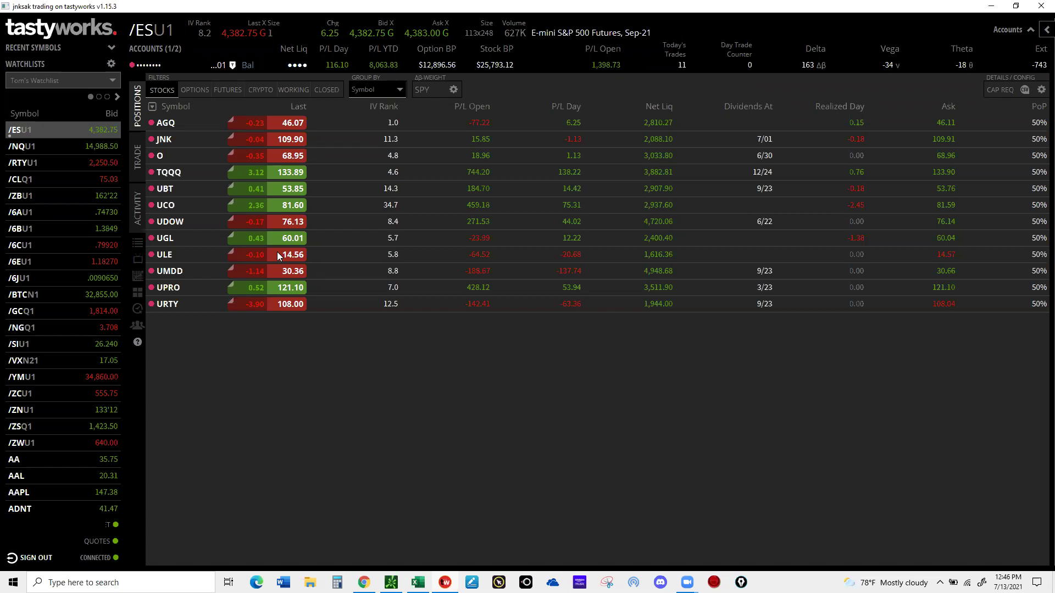
left_click(991, 8)
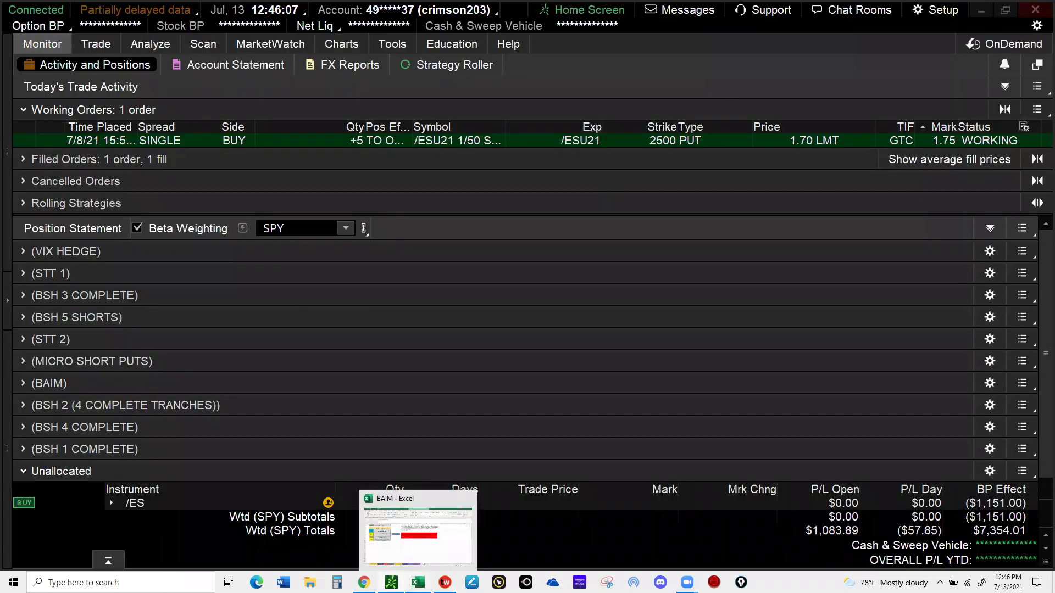
Switch to the BAIM workbook in Excel and compare the recommended actions on the AIM DASHBOARD and Allocation sheets with the AIM ACTIVITY trades
left_click(373, 511)
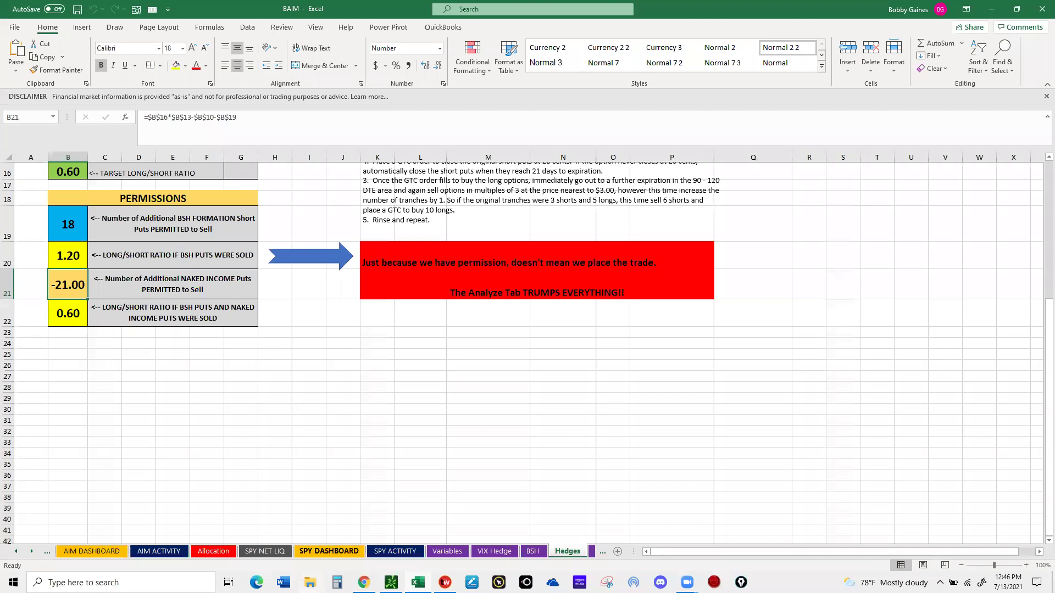
mouse_move(418, 582)
left_click(83, 551)
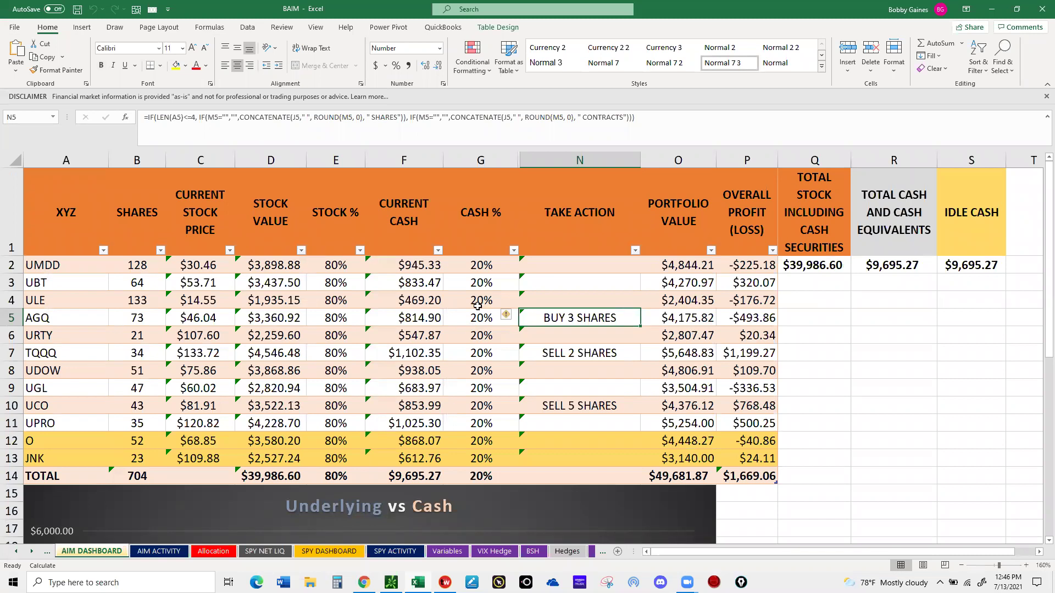
left_click(213, 551)
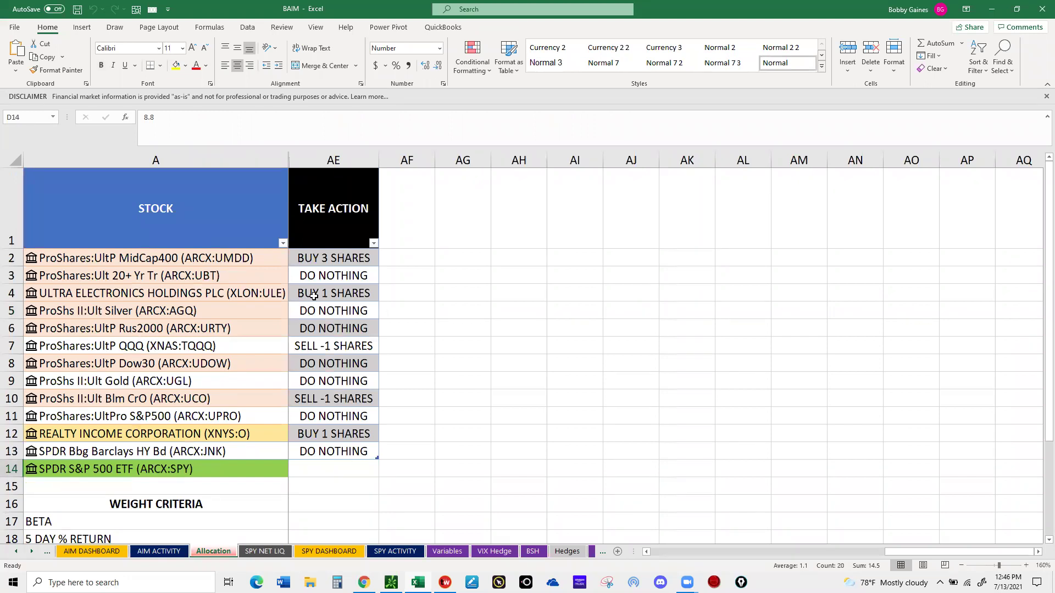
left_click(153, 552)
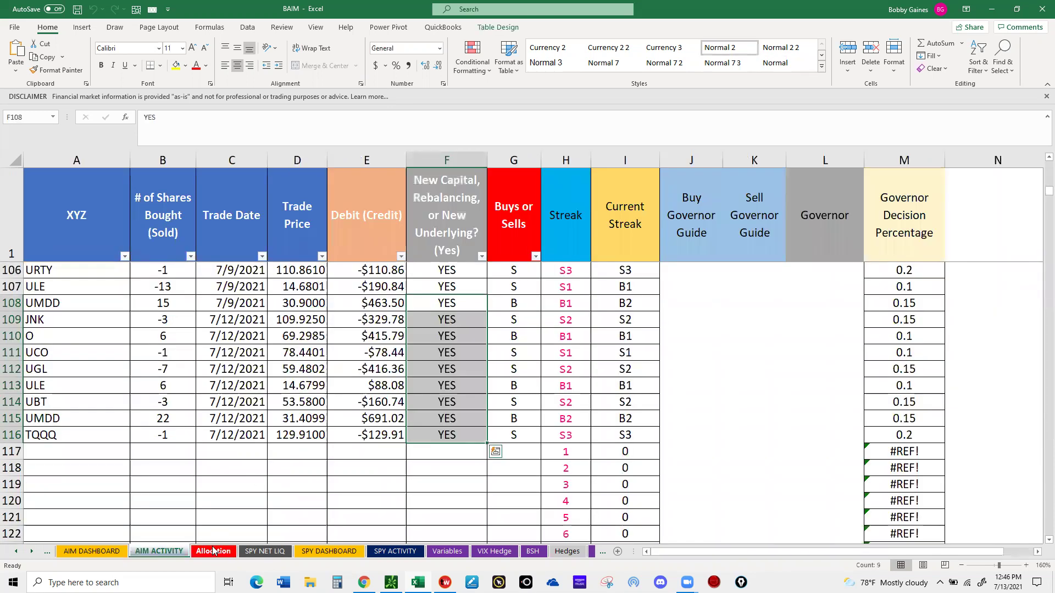
left_click(79, 552)
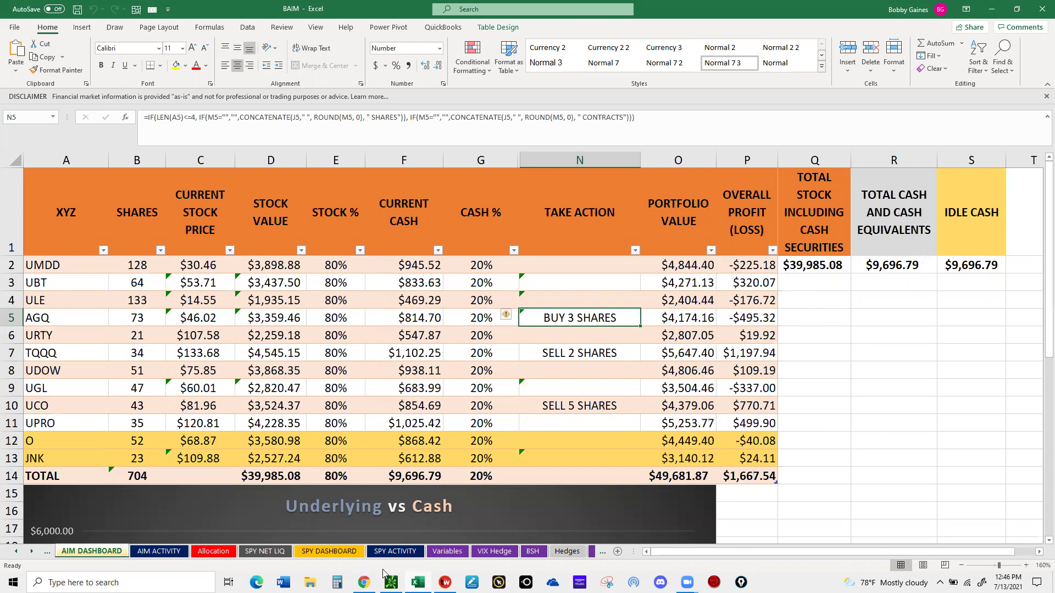
Switch back to thinkorswim and load the AGQ price chart in place of /ES
mouse_move(391, 581)
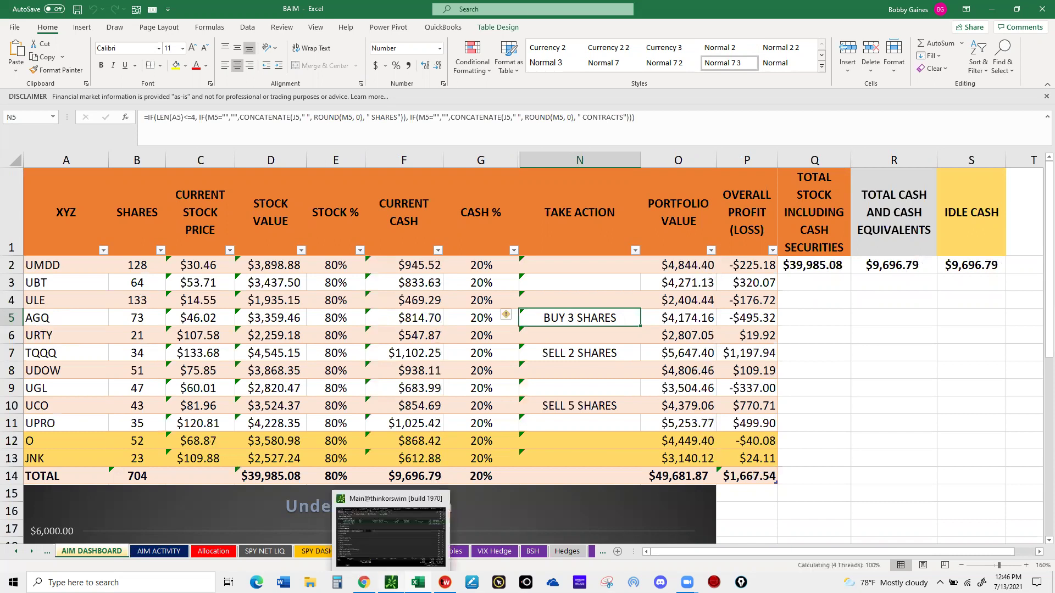
left_click(391, 536)
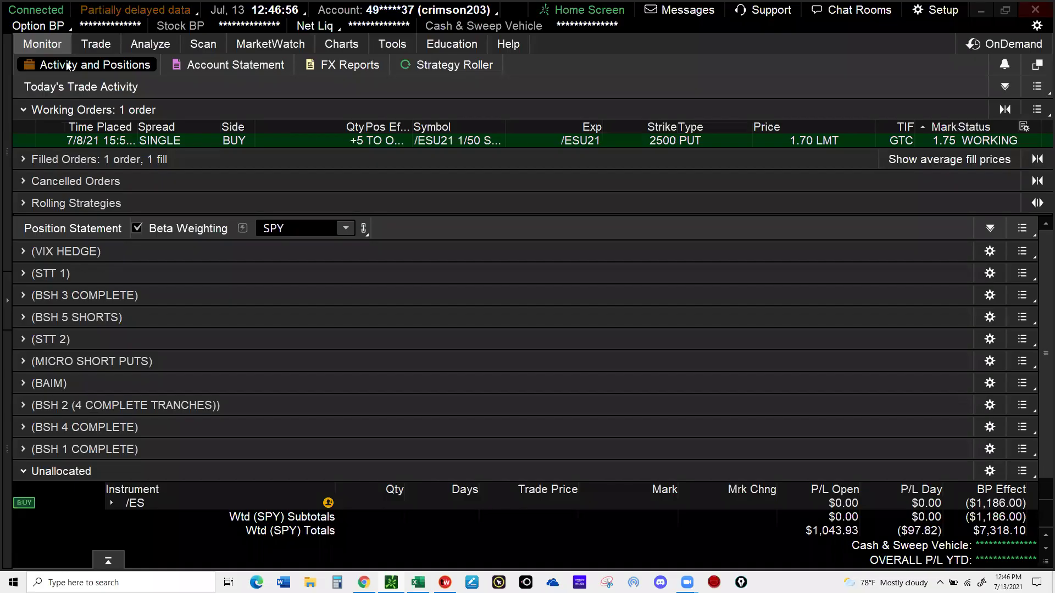
left_click(338, 41)
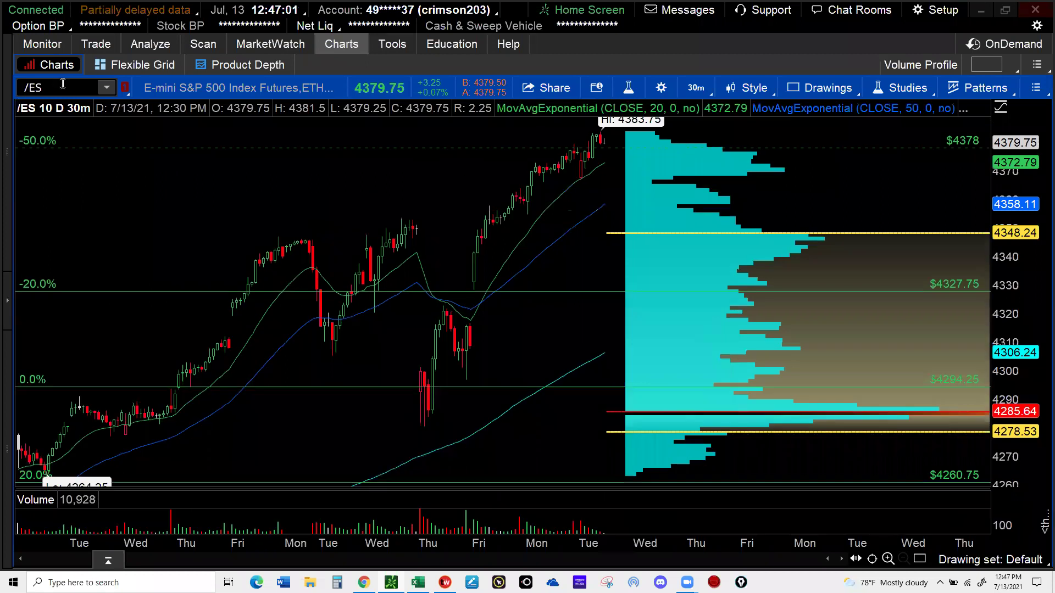
left_click(53, 87)
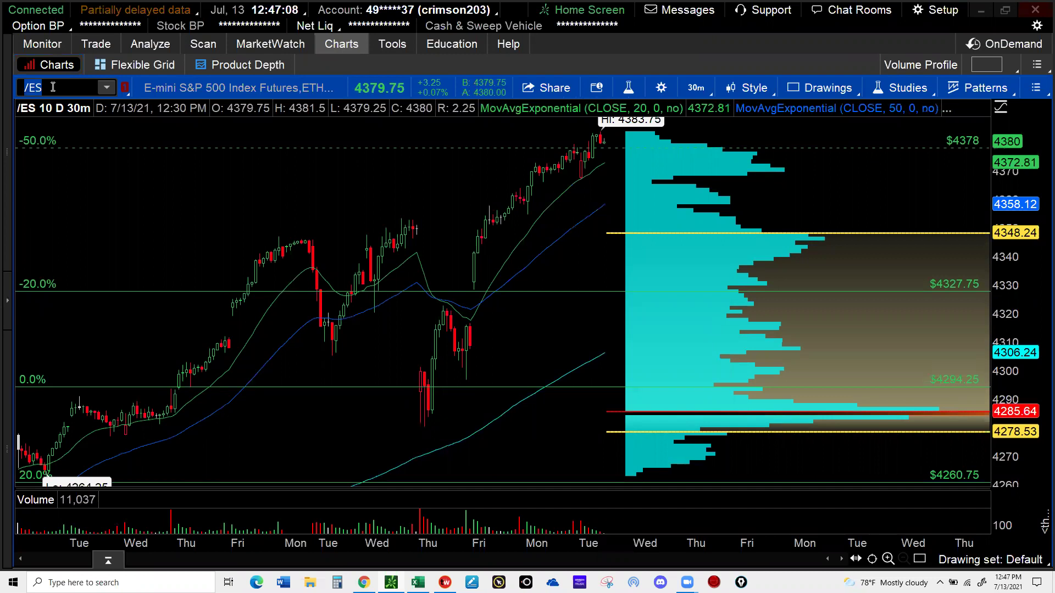
type("AGQ")
key("Return")
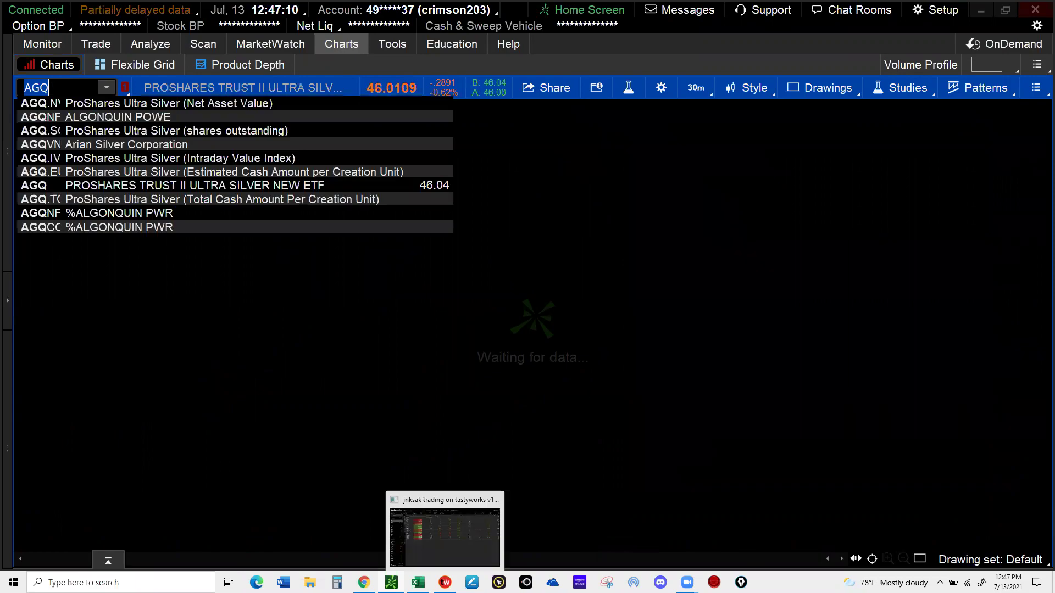
Check the AGQ recommendation on the AIM DASHBOARD in Excel, and return to thinkorswim to open the trading page for all products
left_click(418, 582)
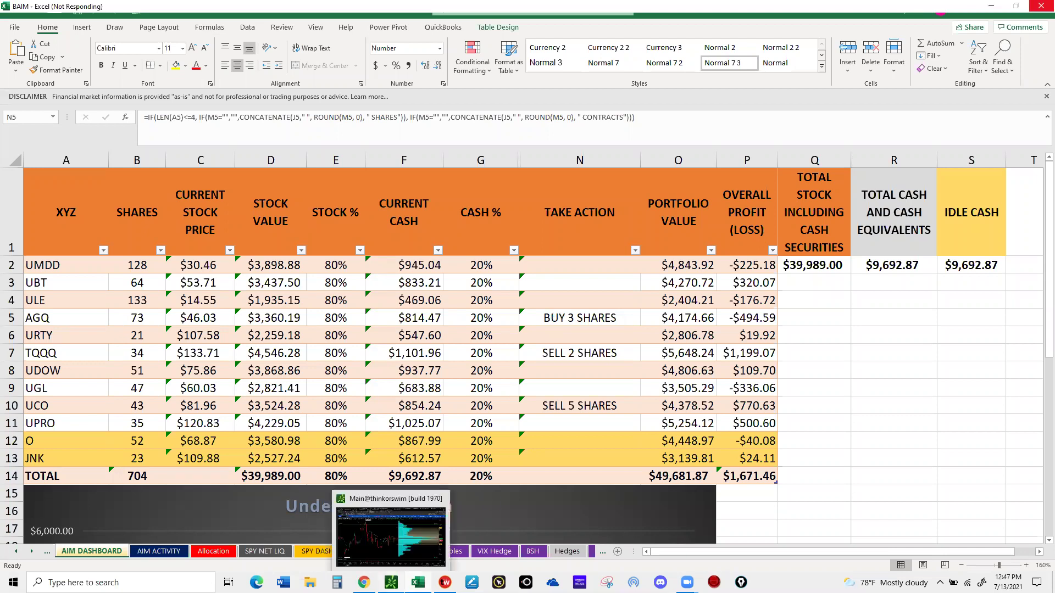
left_click(391, 581)
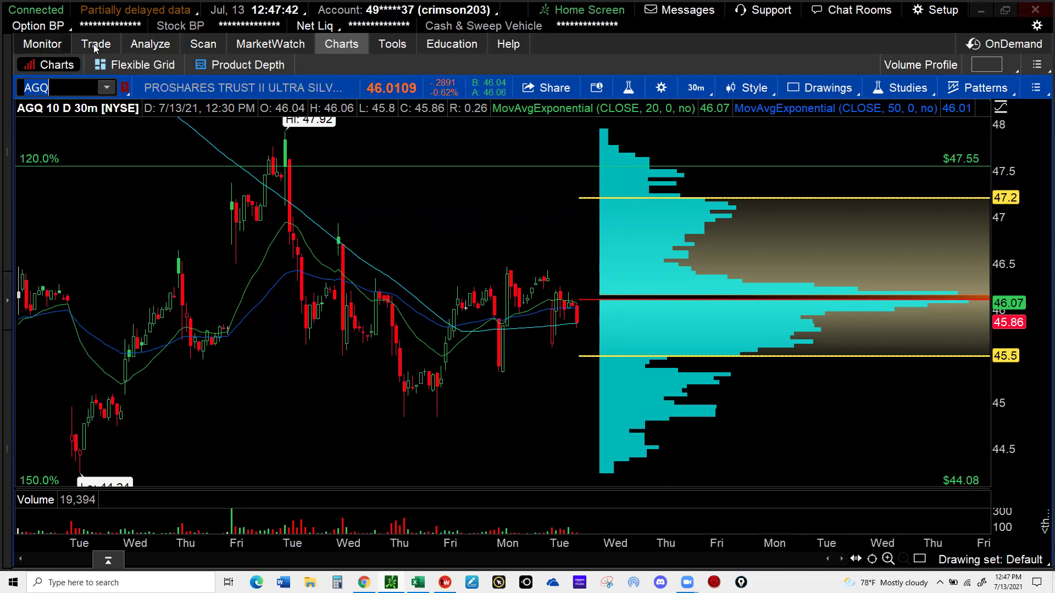
mouse_move(38, 46)
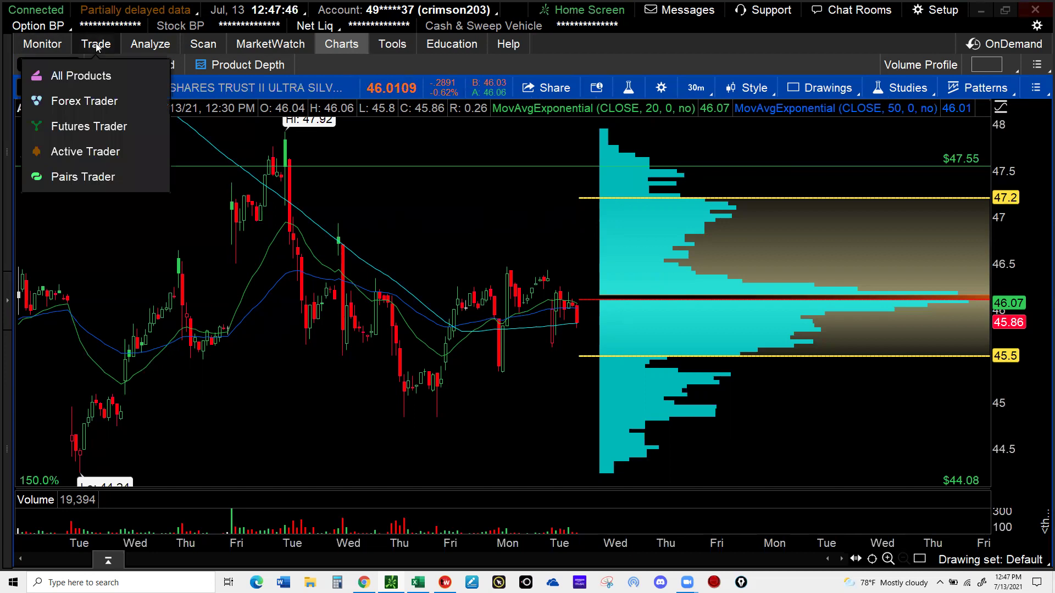
left_click(96, 45)
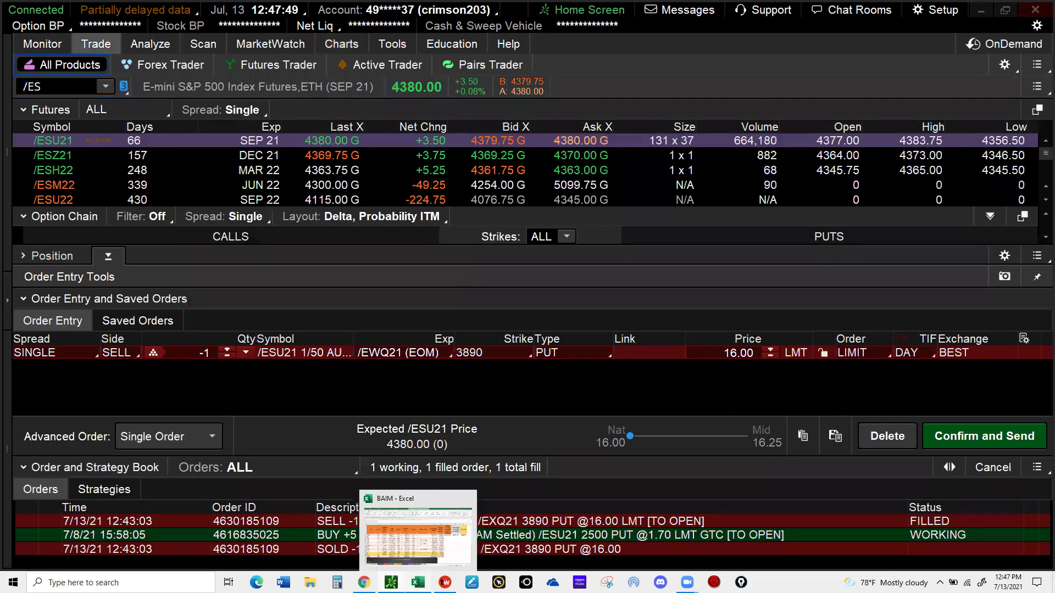
Recheck the AGQ action on the AIM DASHBOARD in Excel, and switch to tastyworks with its window maximized
left_click(418, 582)
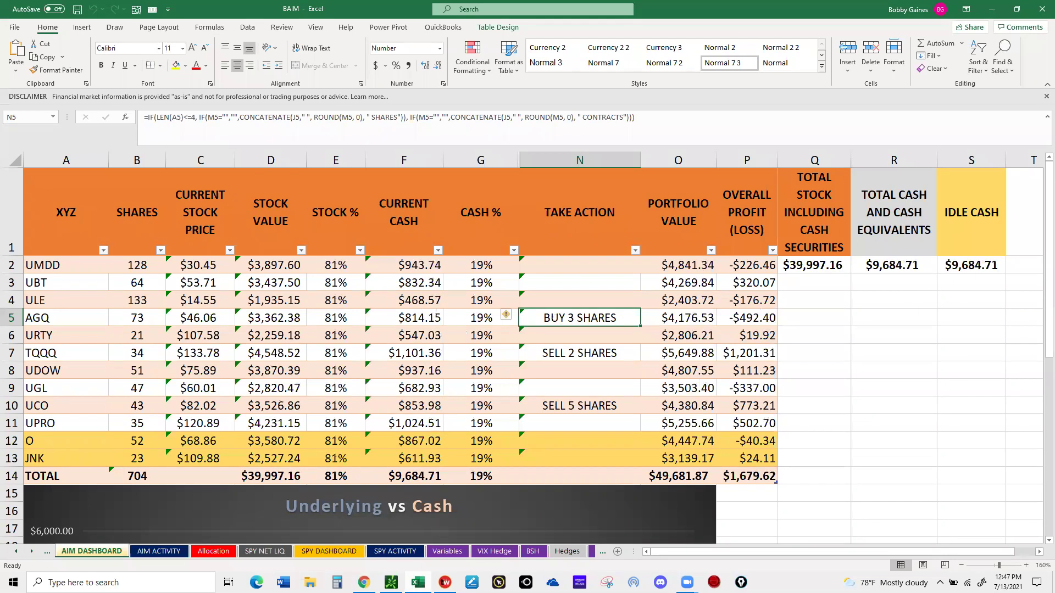
mouse_move(391, 583)
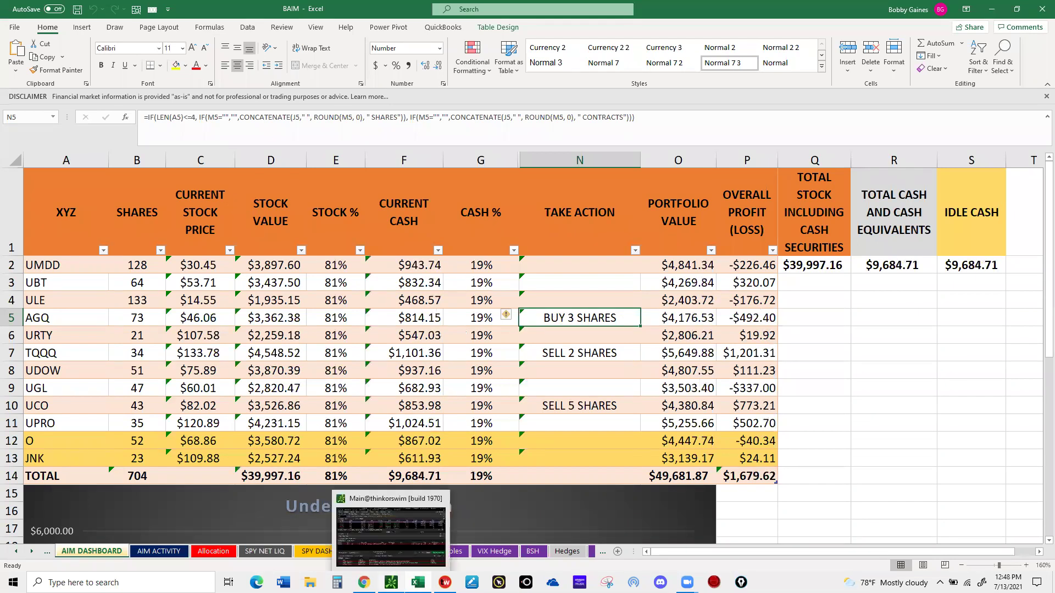
key("alt+Tab")
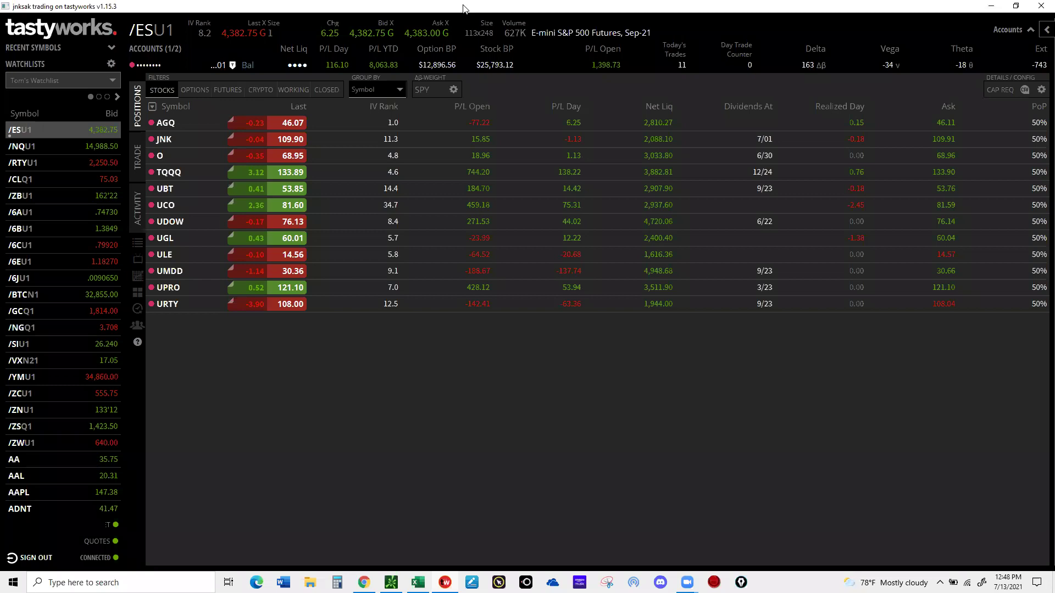
double_click(463, 8)
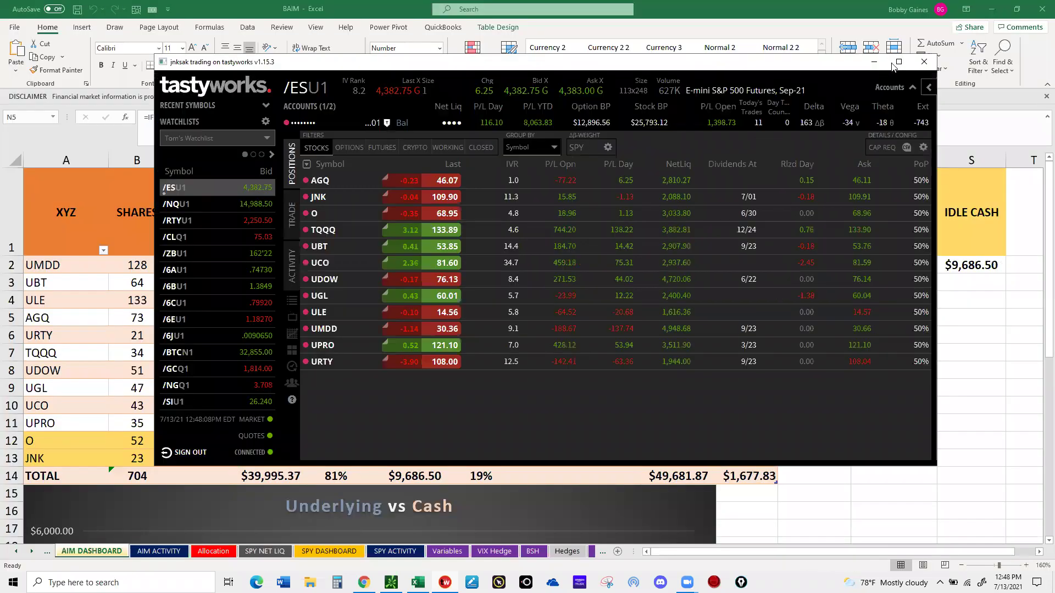
double_click(237, 61)
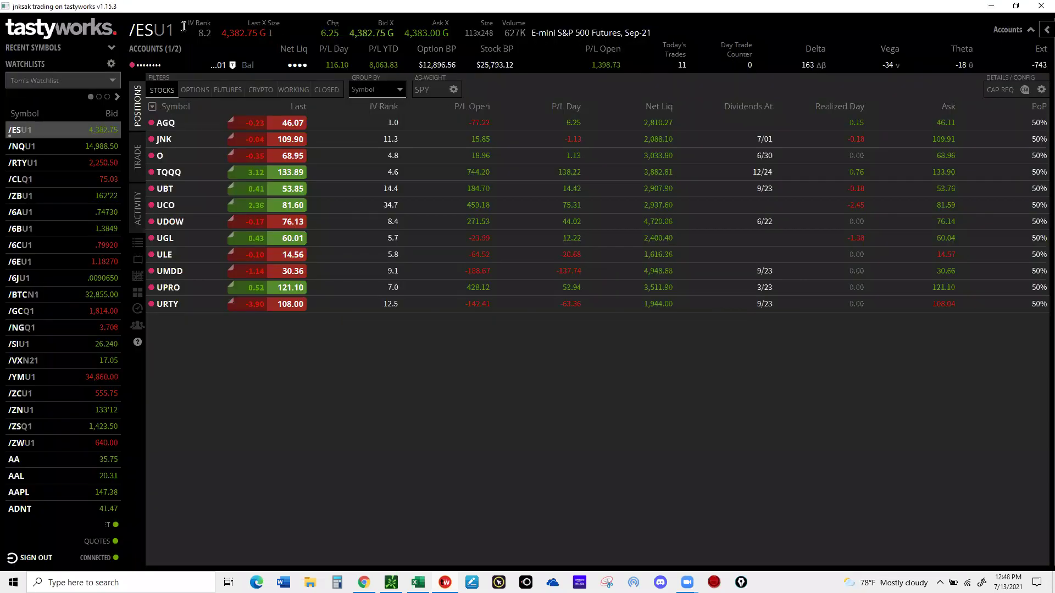
Resume the expired tastyworks session by entering the account password
left_click(146, 31)
double_click(144, 29)
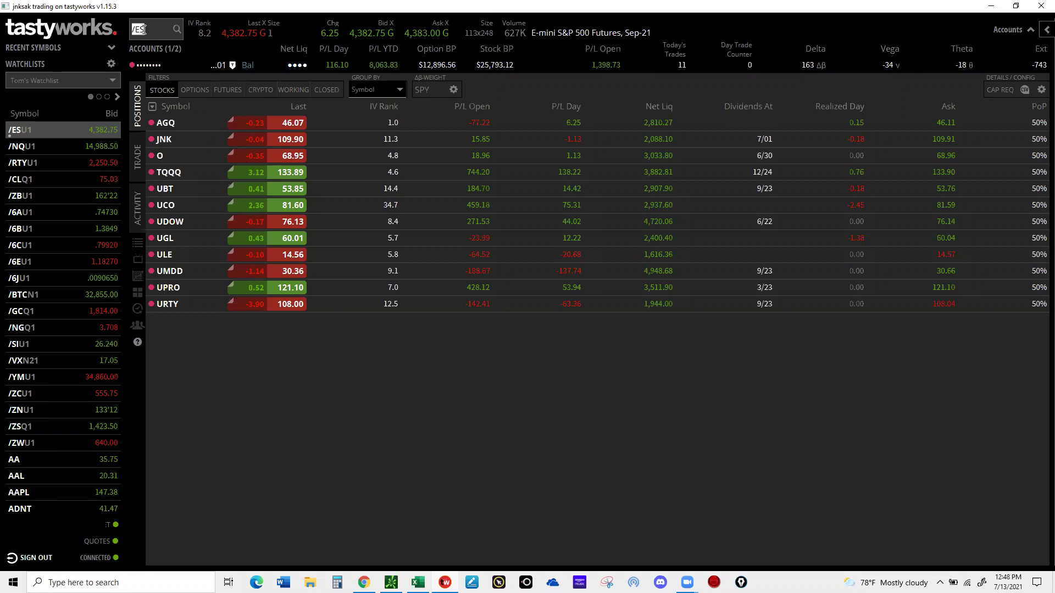
key("BackSpace")
type("••••••••••••")
key("Return")
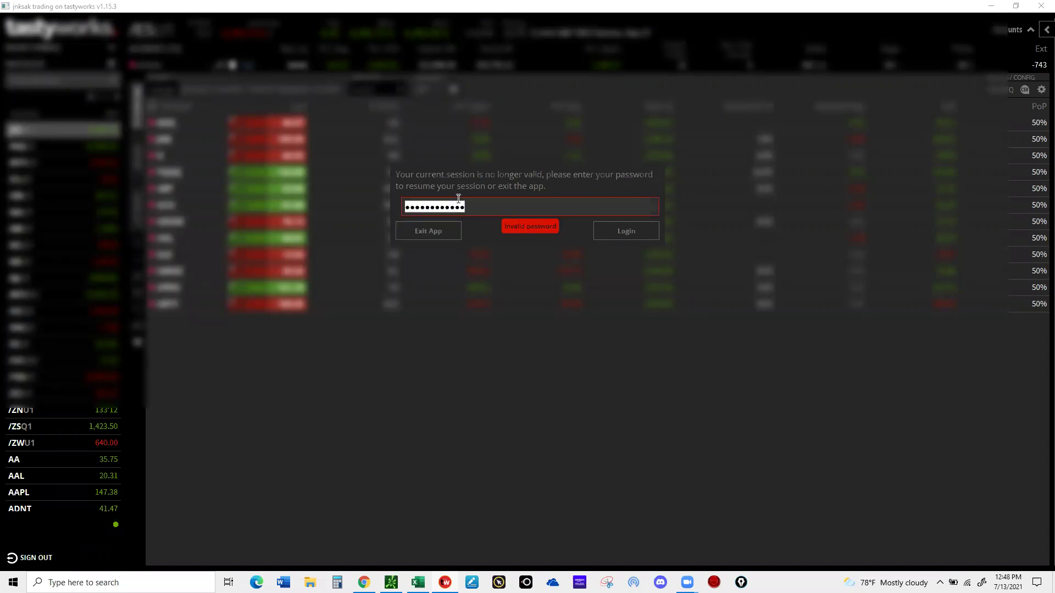
key("Caps_Lock")
type("•")
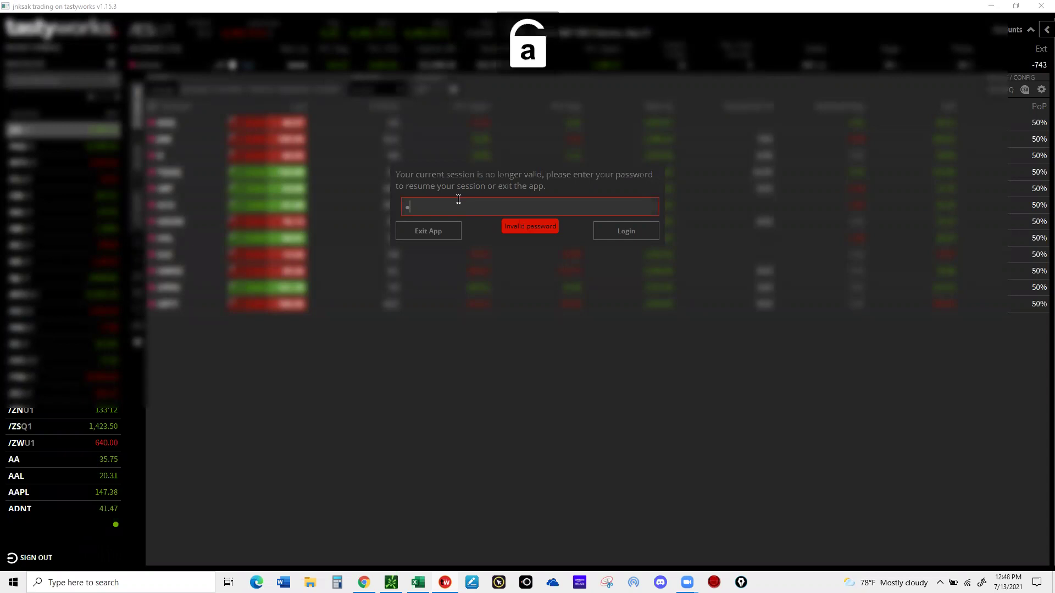
type("•••••••••••")
key("Return")
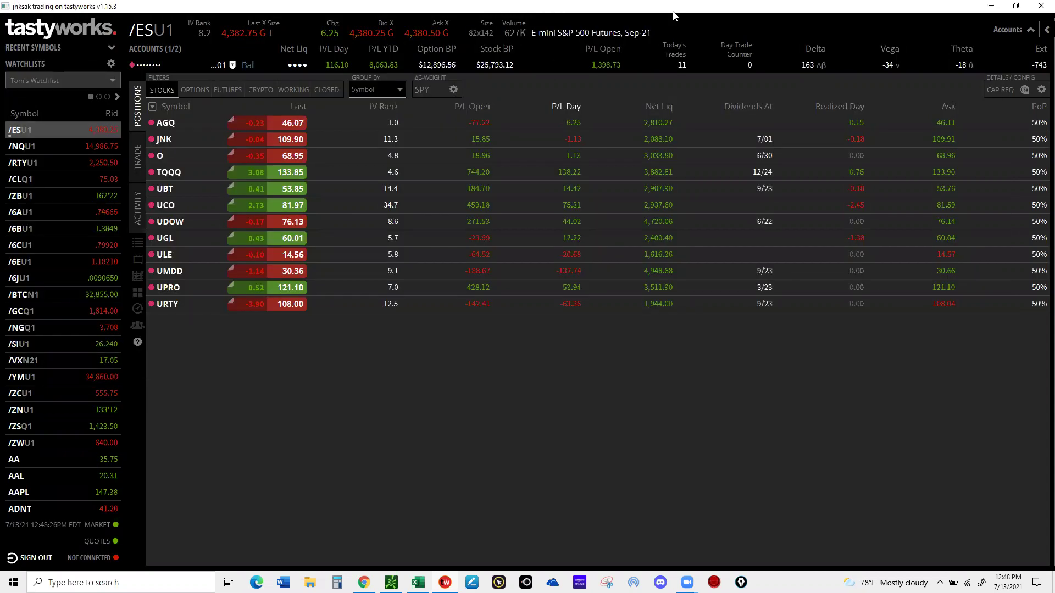
Load the AGQ quote in tastyworks in place of /ESU1
left_click(148, 29)
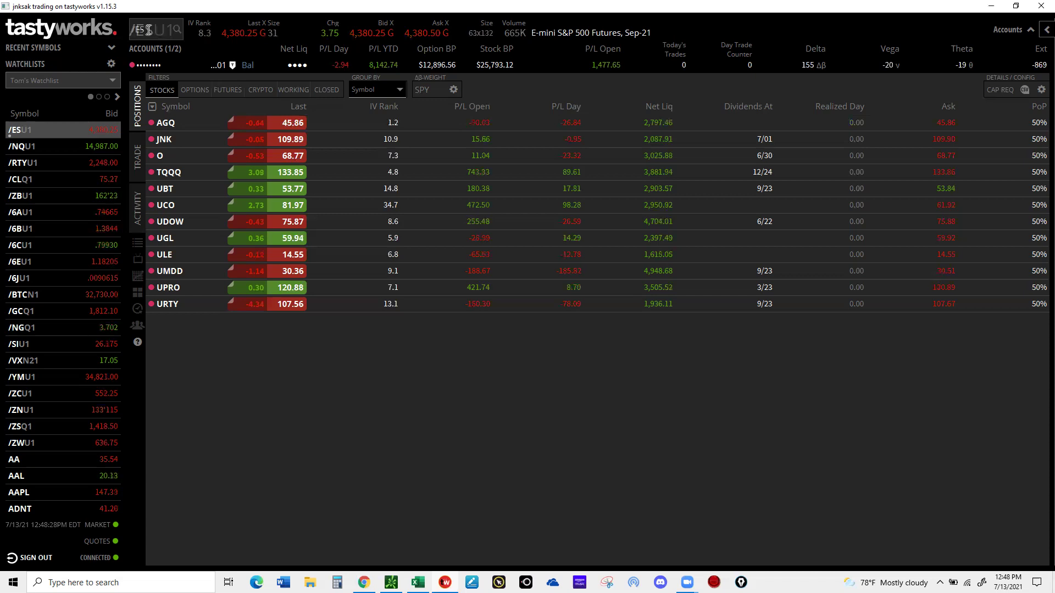
type("A")
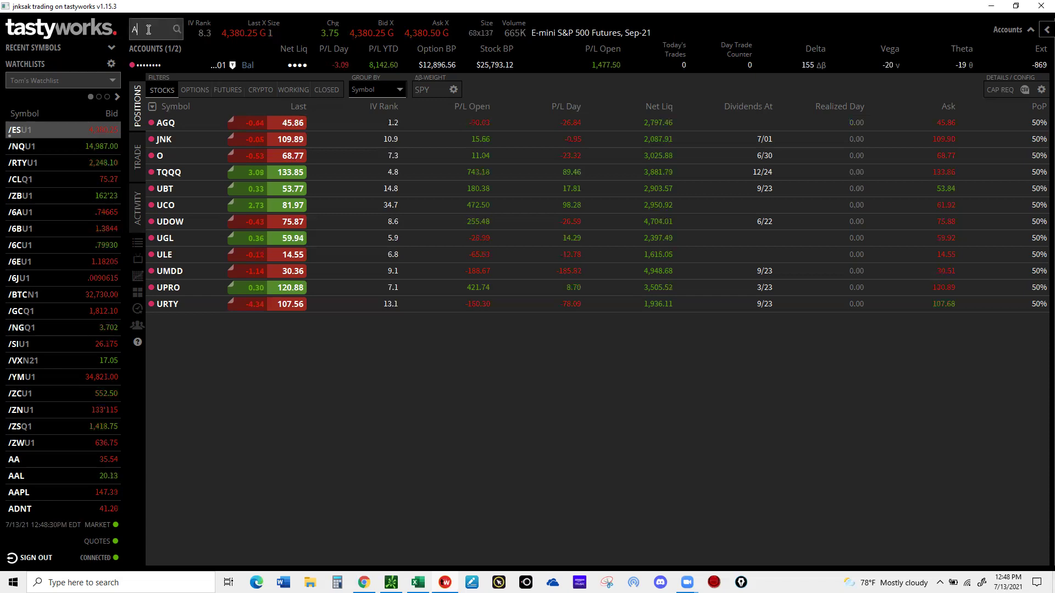
type("GQ")
key("Return")
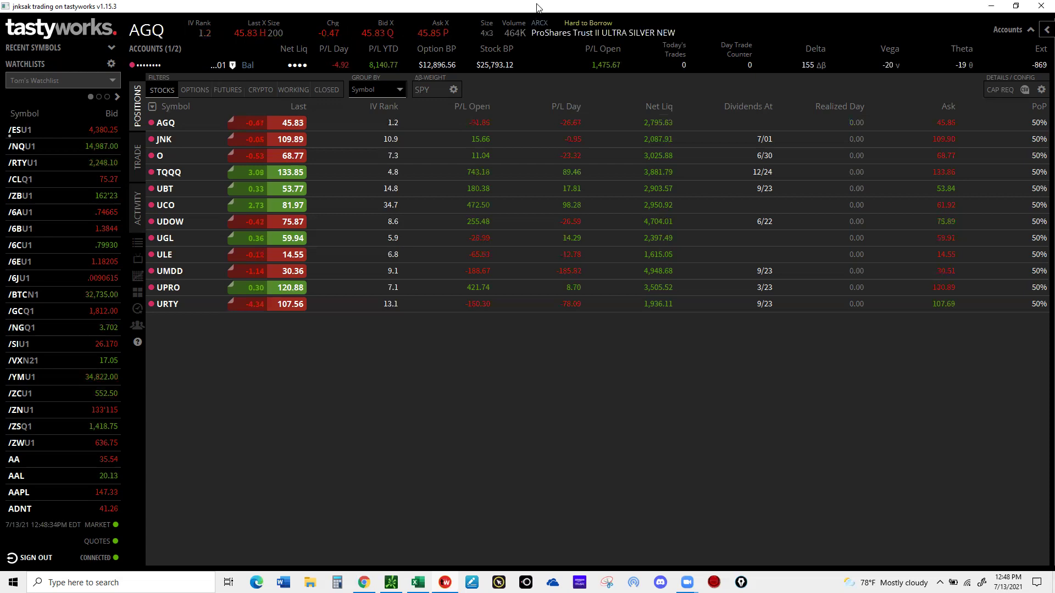
Switch to thinkorswim and load AGQ on the trading page in place of /ES
key("alt+Tab")
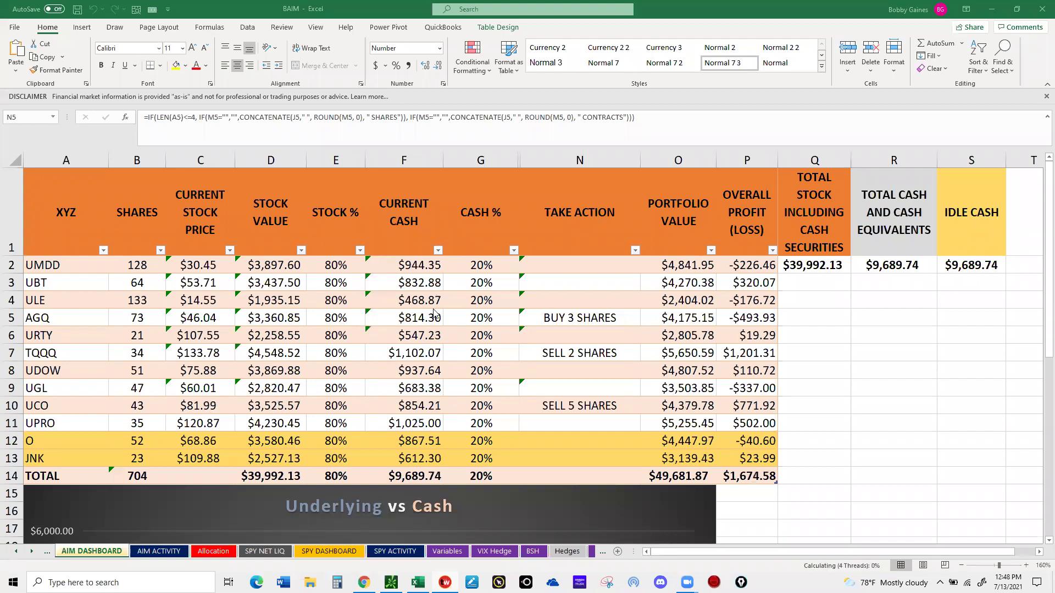
key("alt+Tab")
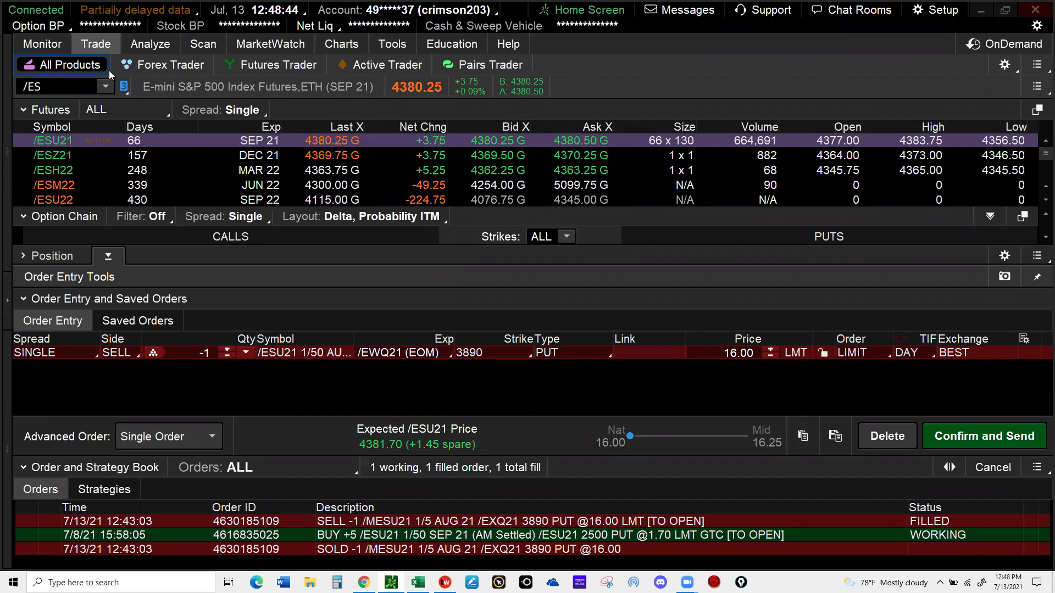
left_click(49, 86)
left_click(48, 86)
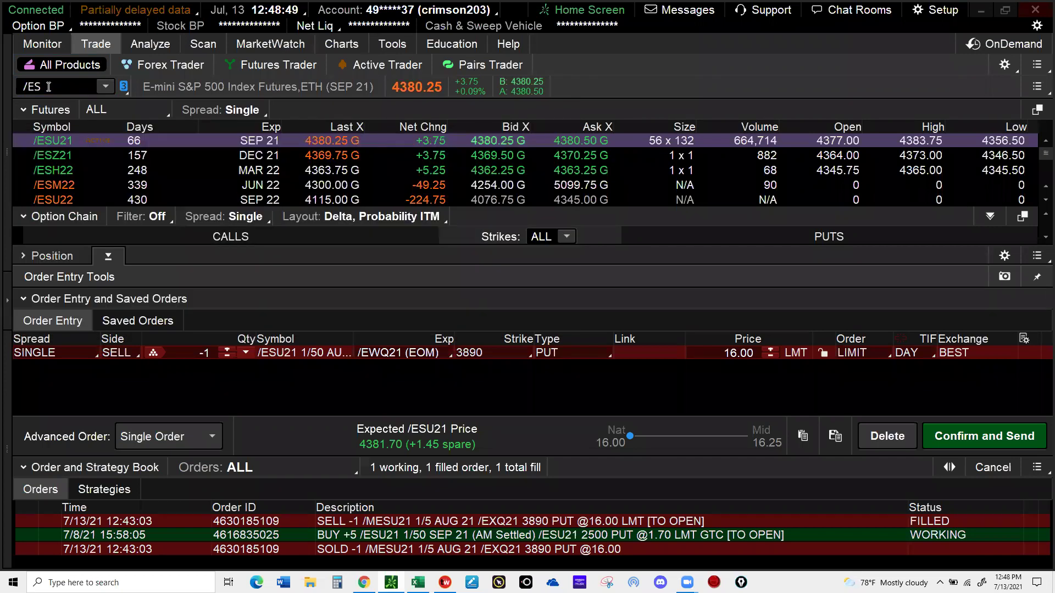
double_click(48, 87)
key("BackSpace")
key("BackSpace")
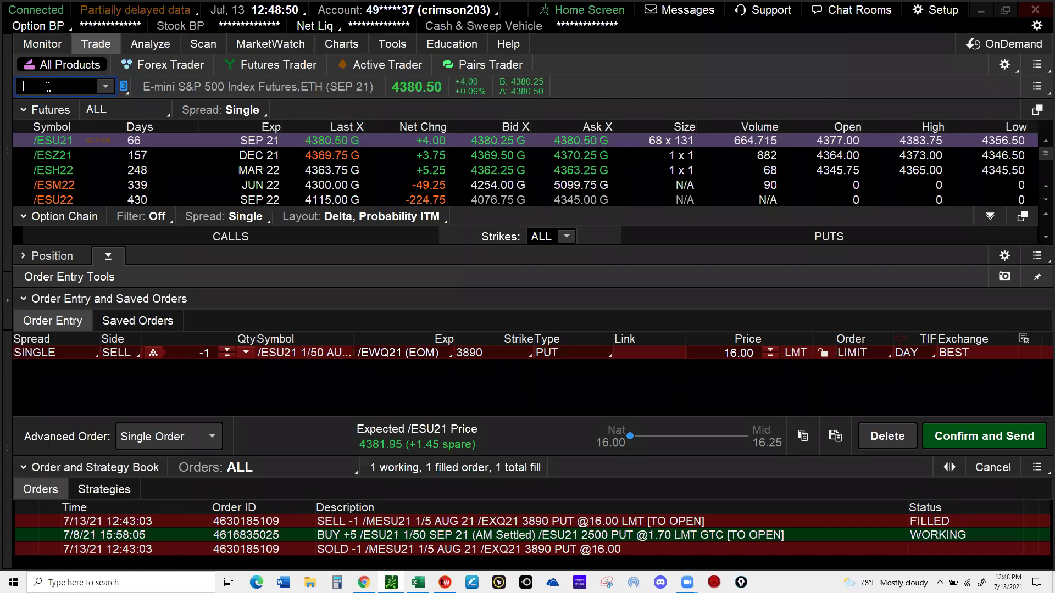
type("AGQ")
key("Return")
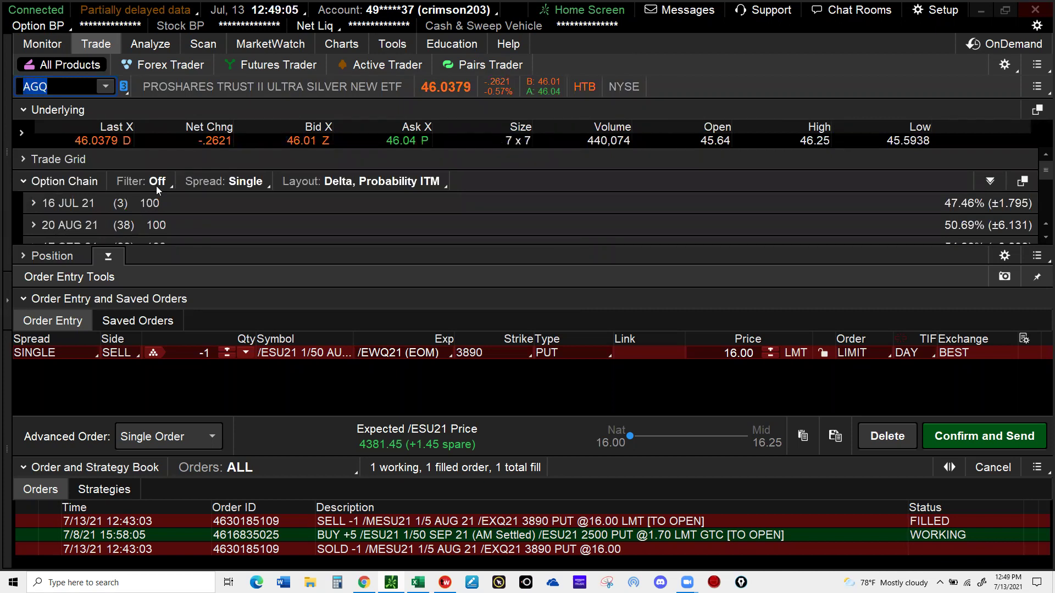
Create a stock buy order for AGQ from the ask price of the underlying
left_click(112, 254)
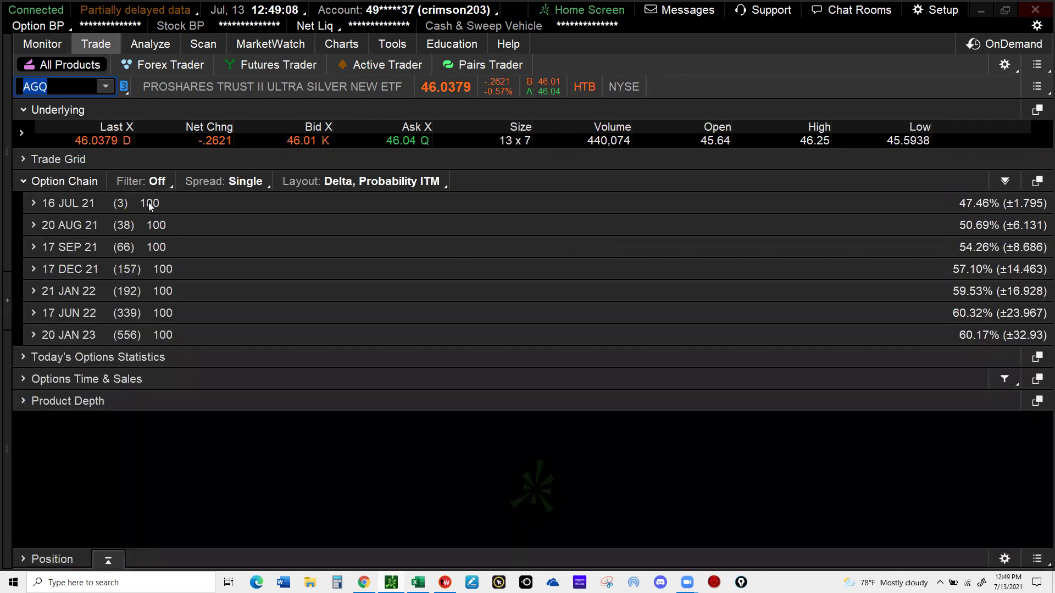
left_click(46, 108)
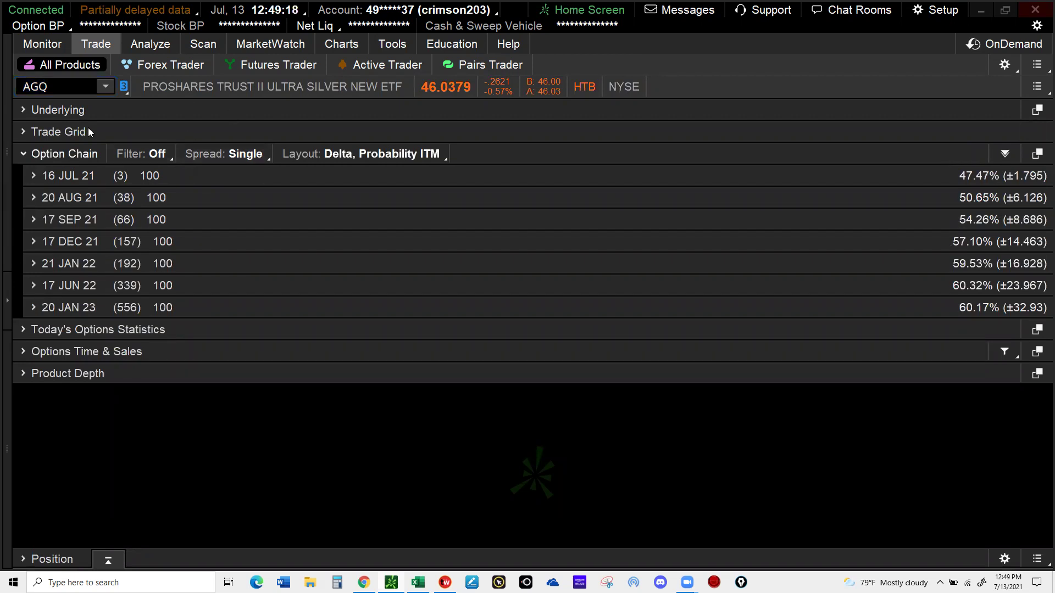
left_click(53, 111)
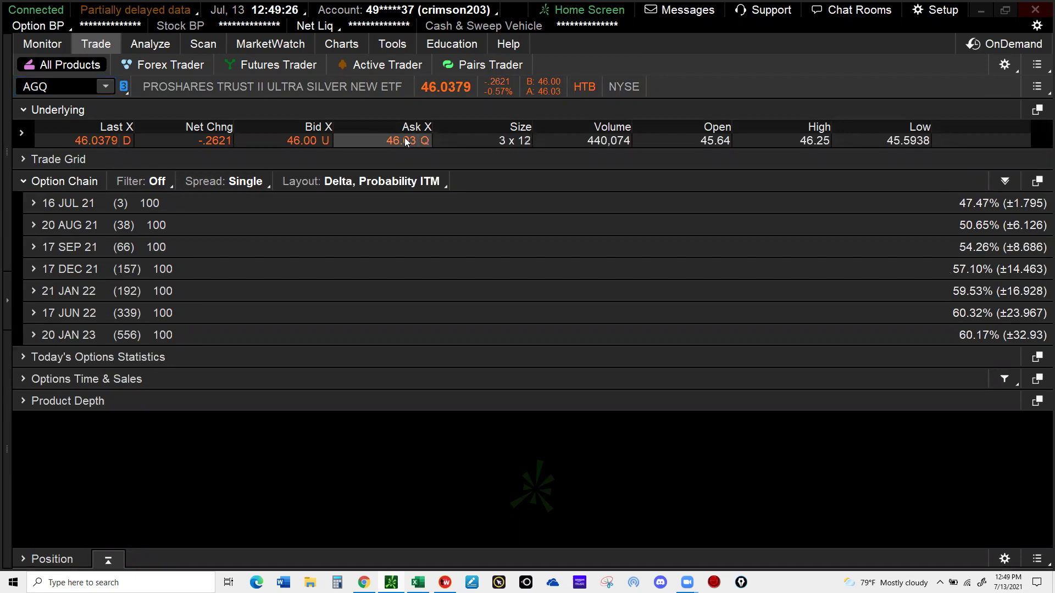
left_click(405, 140)
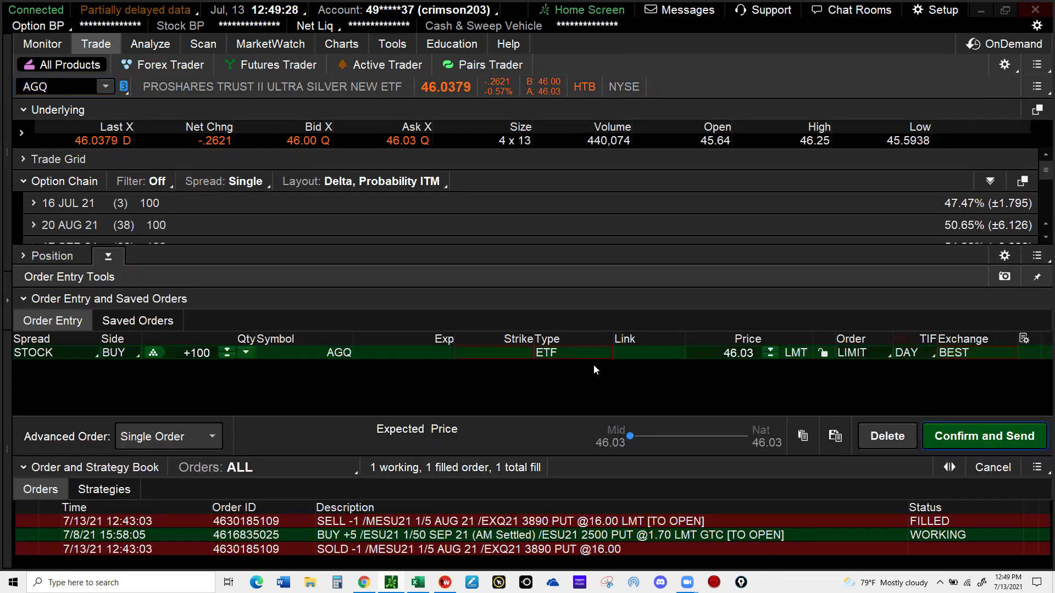
Set the AGQ buy order to a limit price of 45.85 and a quantity of 3 shares
left_click(722, 348)
left_click_drag(722, 349, 757, 353)
type("45")
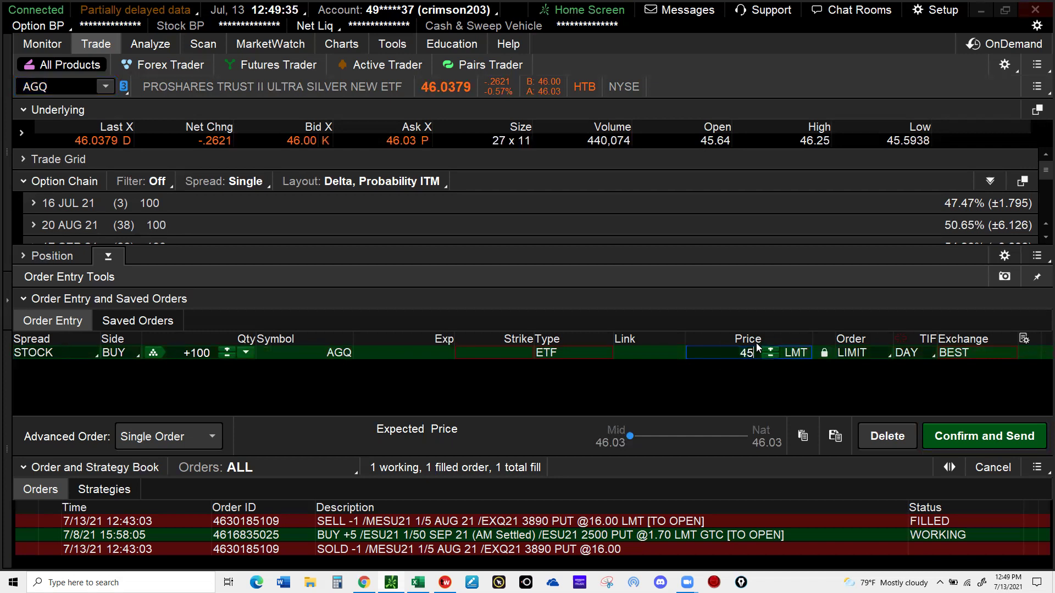
type(".85")
left_click(202, 351)
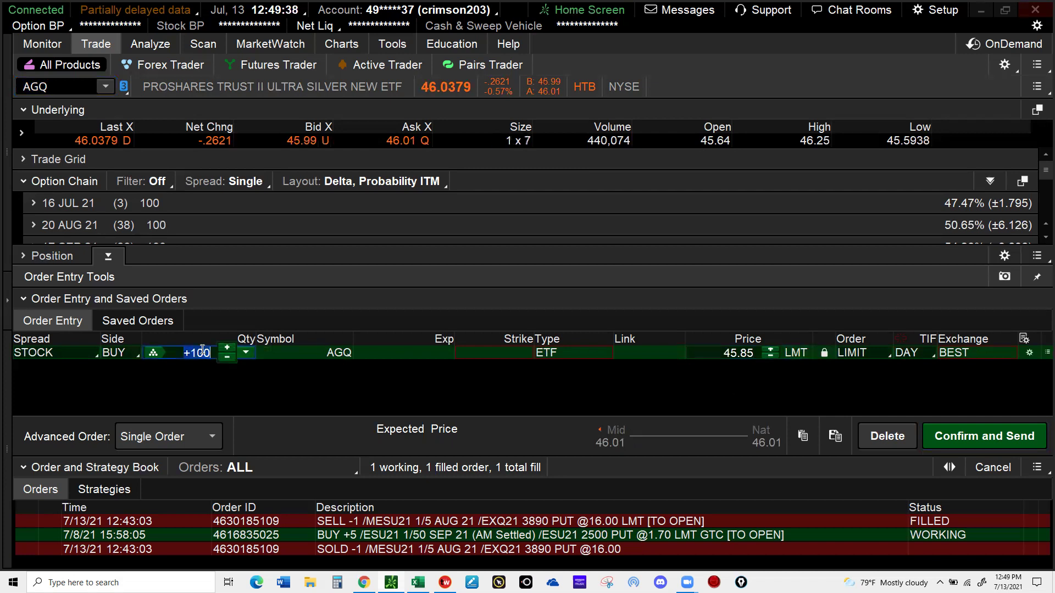
left_click(202, 352)
double_click(202, 352)
type("3")
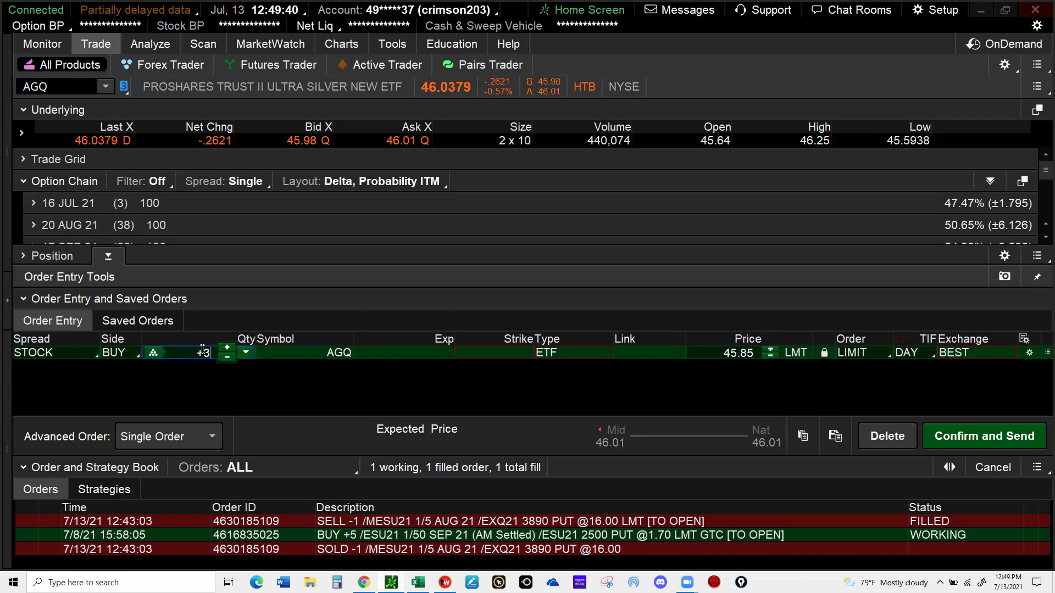
key("Tab")
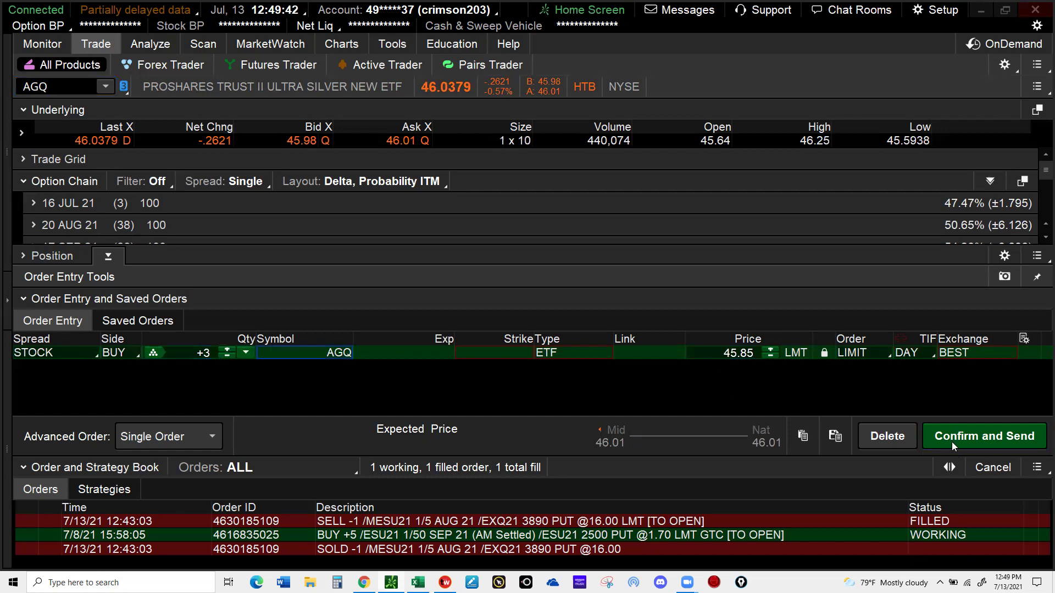
Confirm and send the AGQ buy order, and check it among the working orders in Activity and Positions
left_click(959, 431)
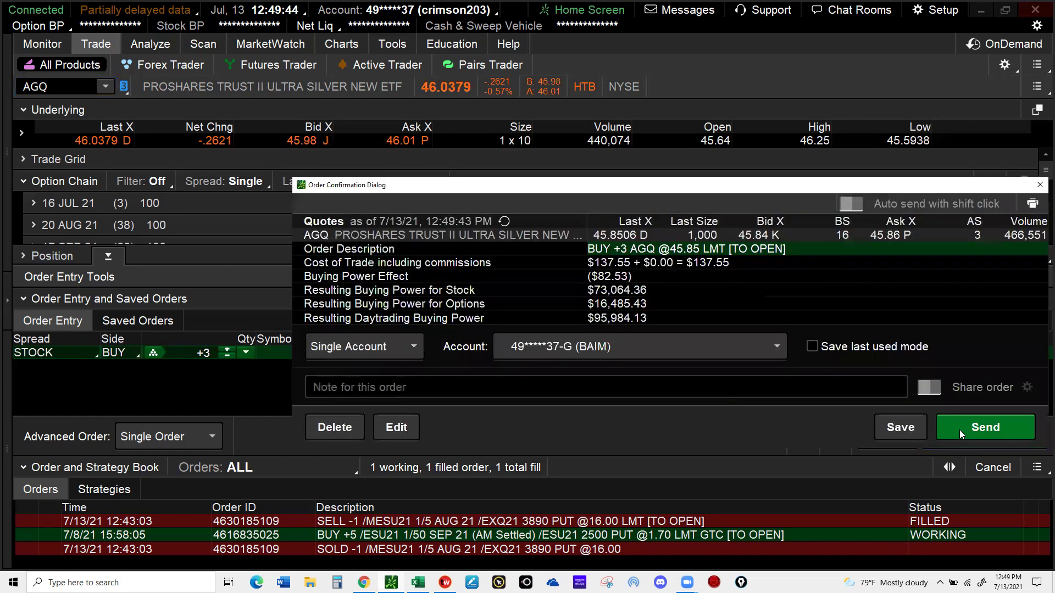
left_click(959, 429)
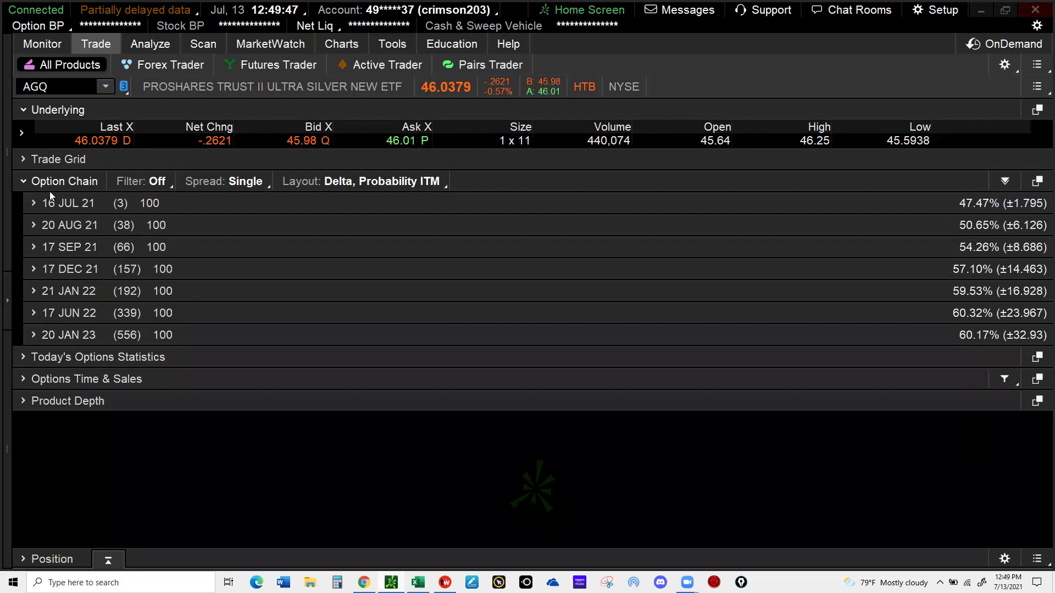
left_click(40, 45)
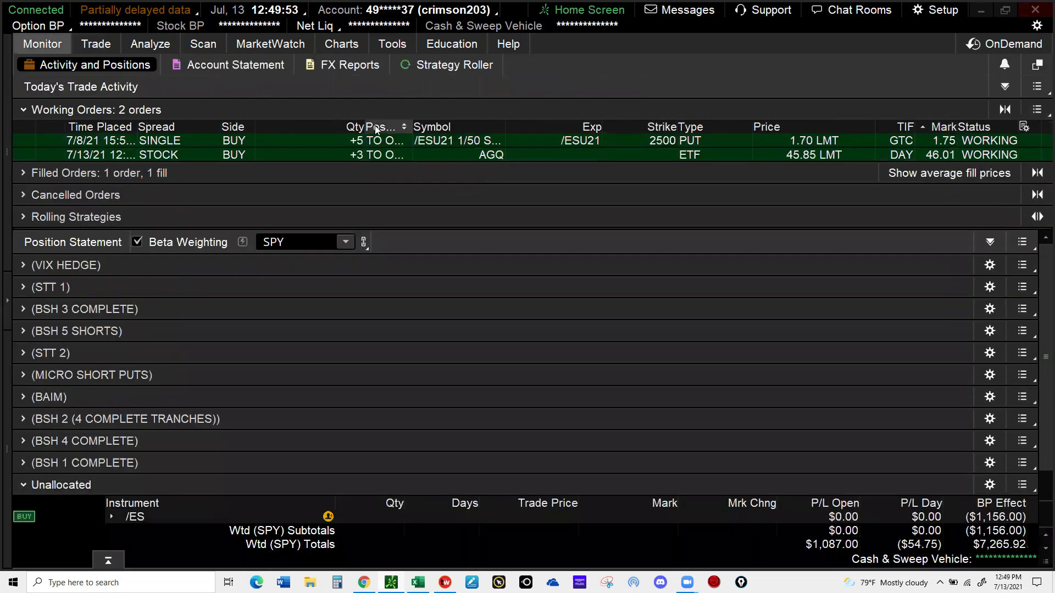
left_click(621, 140)
left_click(725, 155)
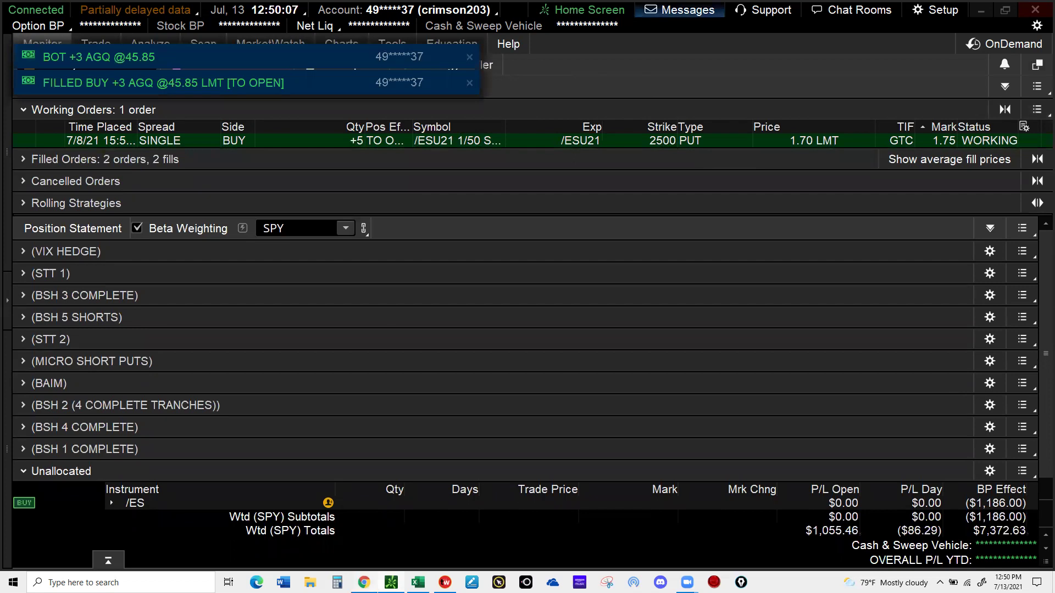
Switch to the BAIM workbook in Excel and review the AGQ action on the AIM DASHBOARD after the purchase
mouse_move(391, 582)
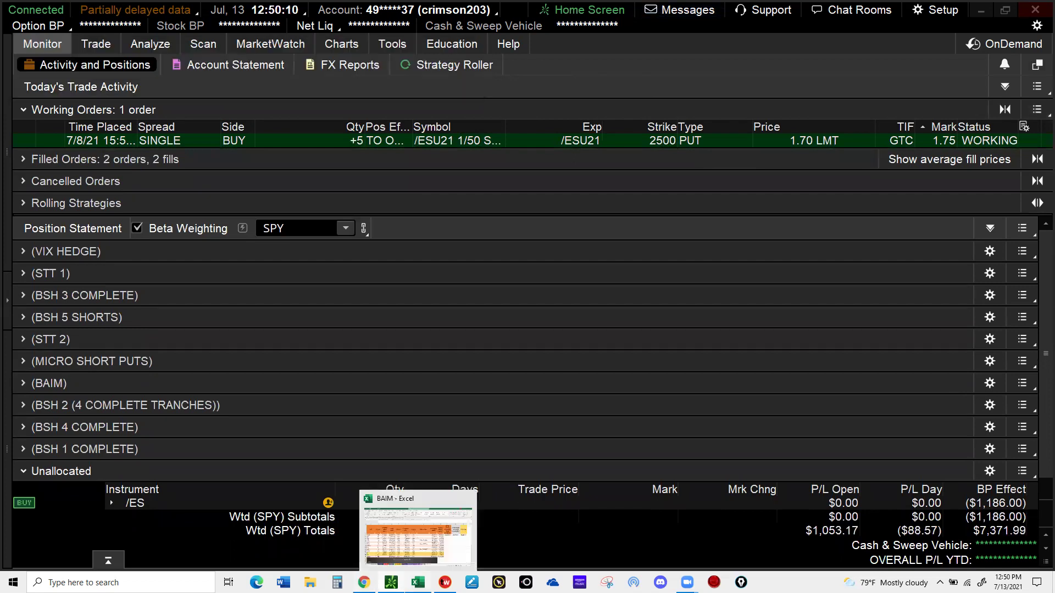
left_click(418, 582)
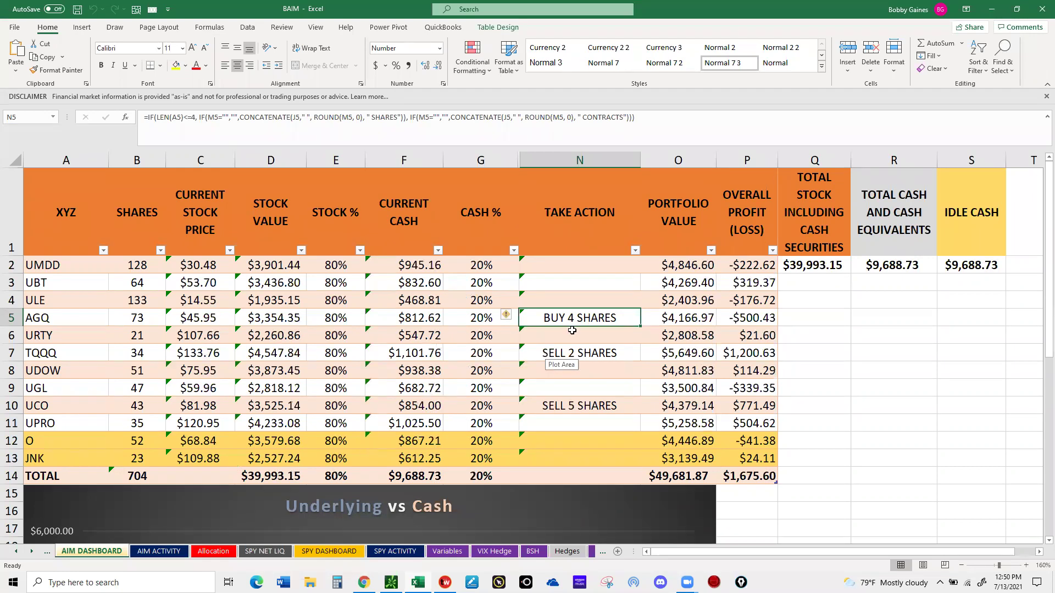
Review the TQQQ chart in thinkorswim and return to the TQQQ action on the AIM DASHBOARD of the BAIM workbook in Excel
left_click(589, 356)
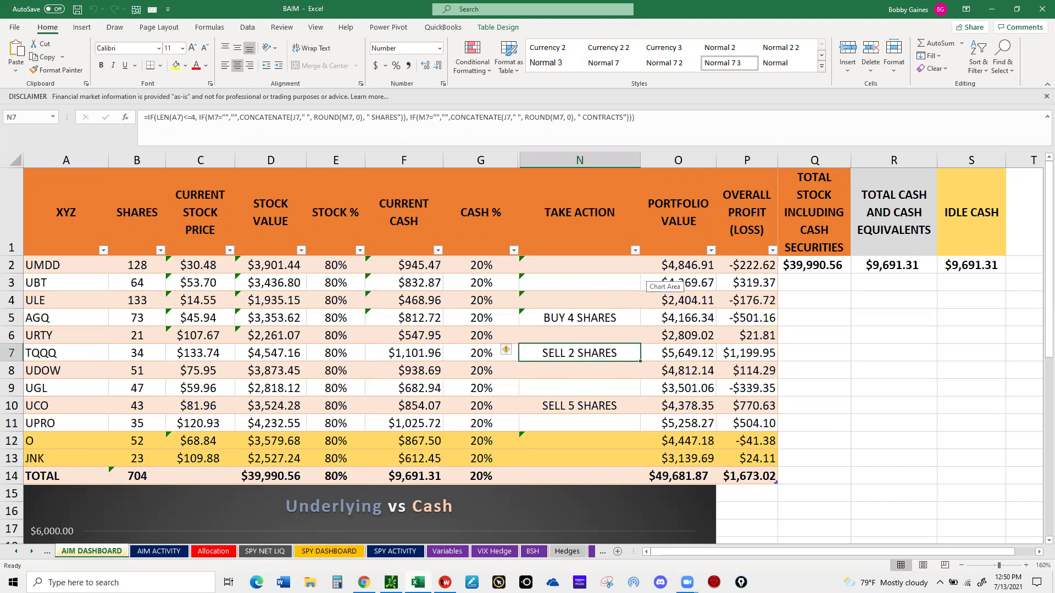
left_click(391, 582)
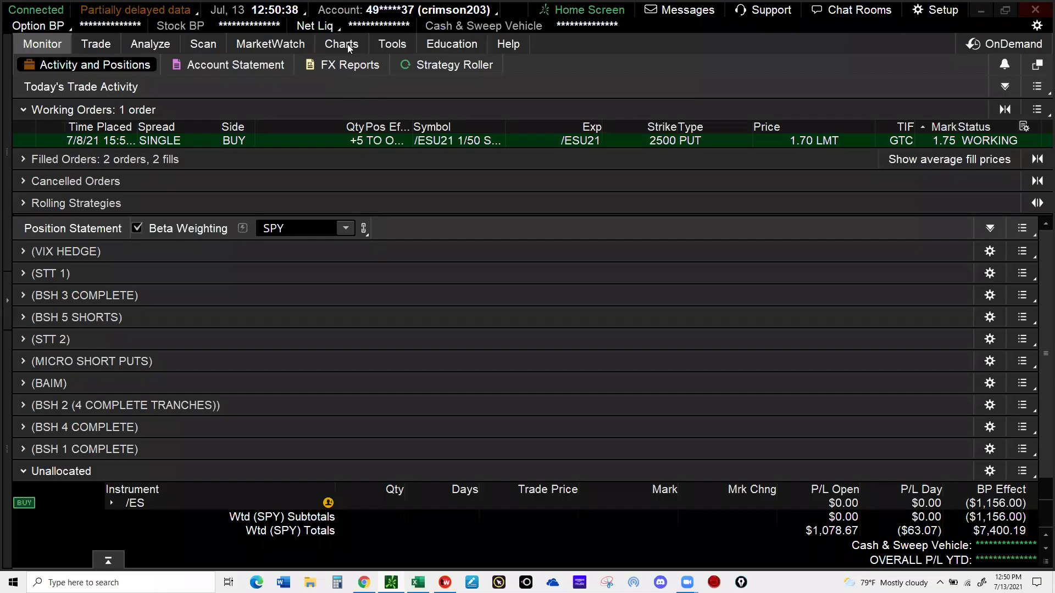
left_click(347, 43)
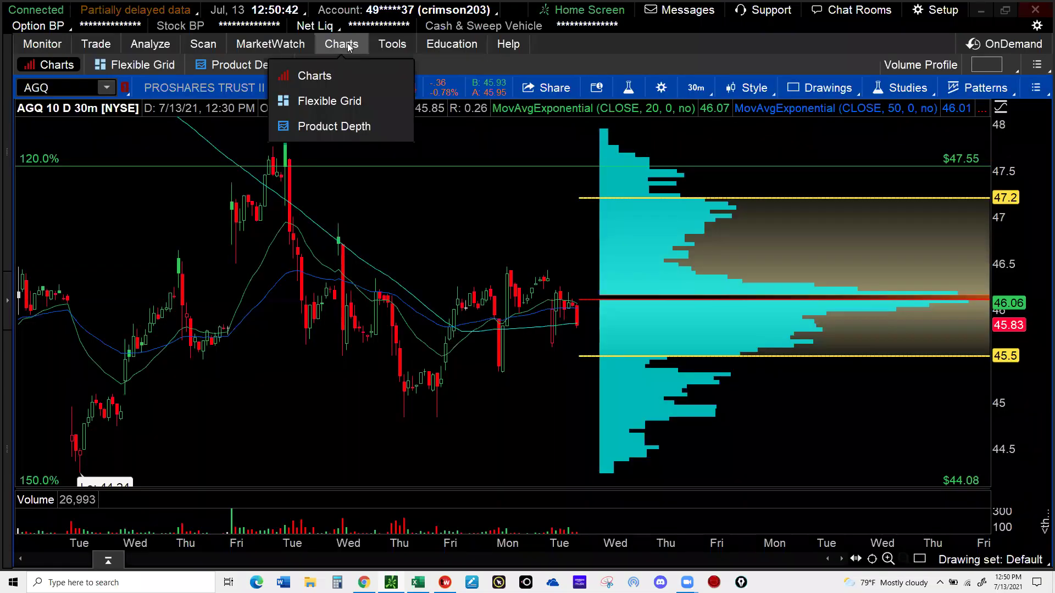
left_click(51, 88)
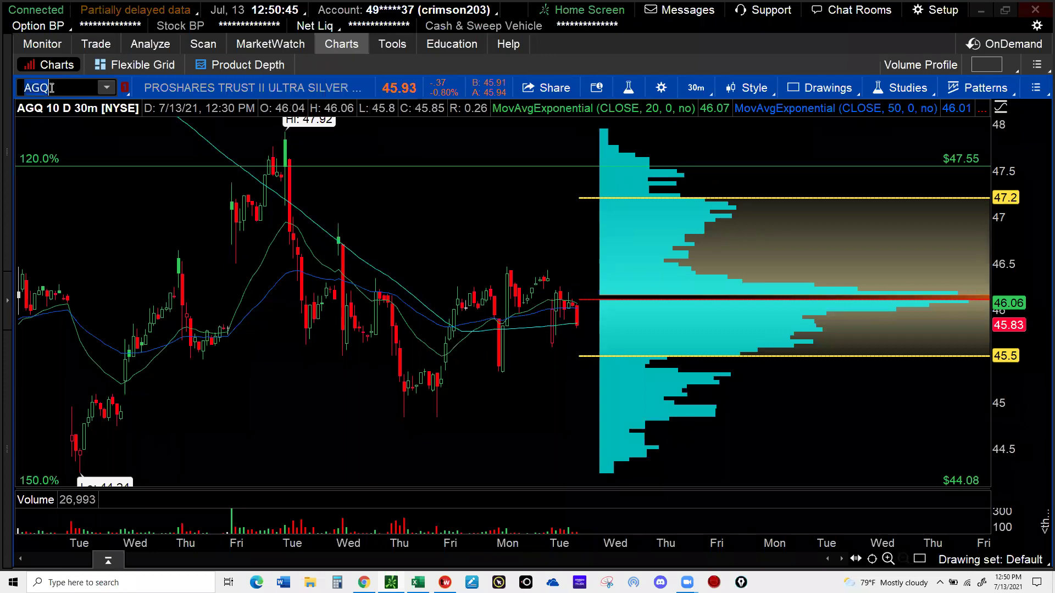
type("TQQQ")
key("Return")
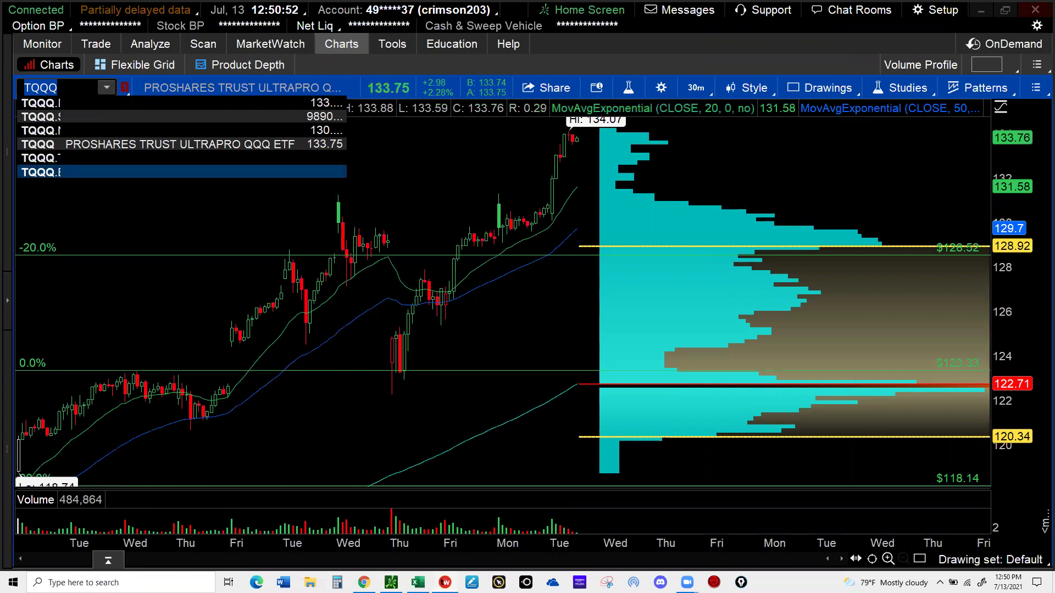
key("Return")
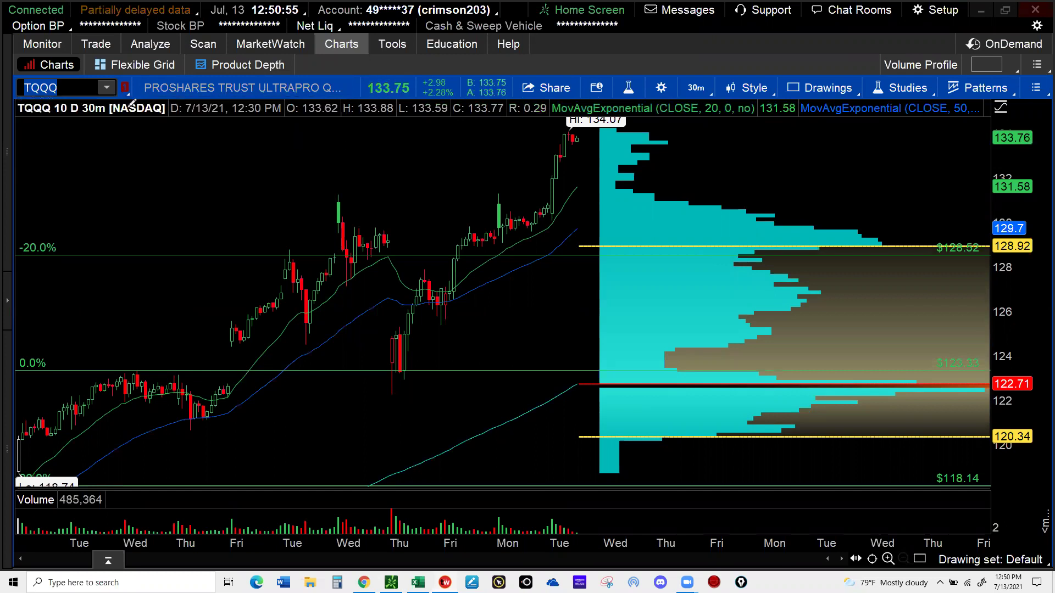
mouse_move(445, 582)
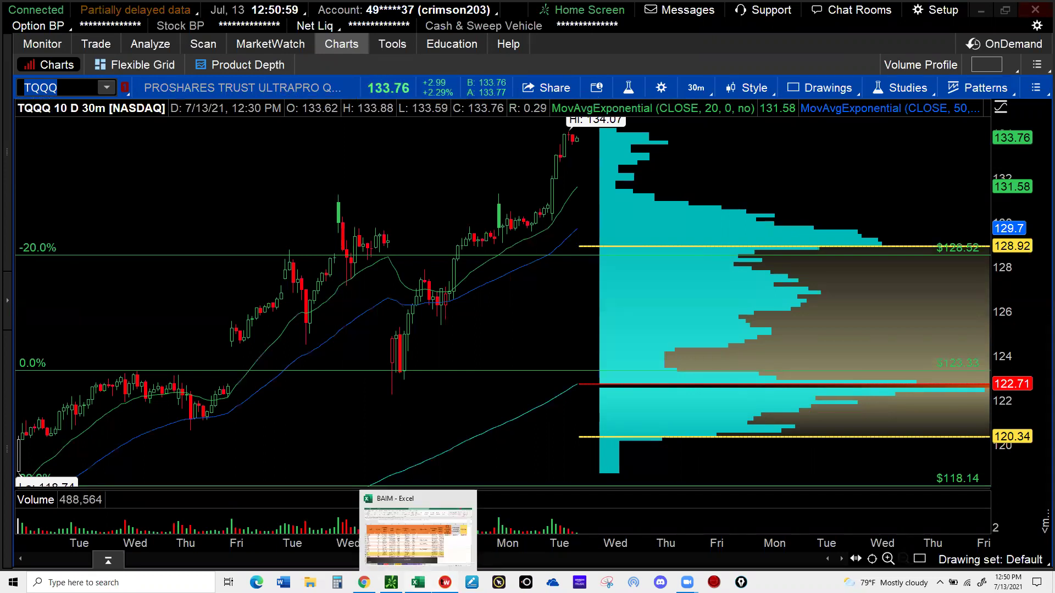
left_click(438, 554)
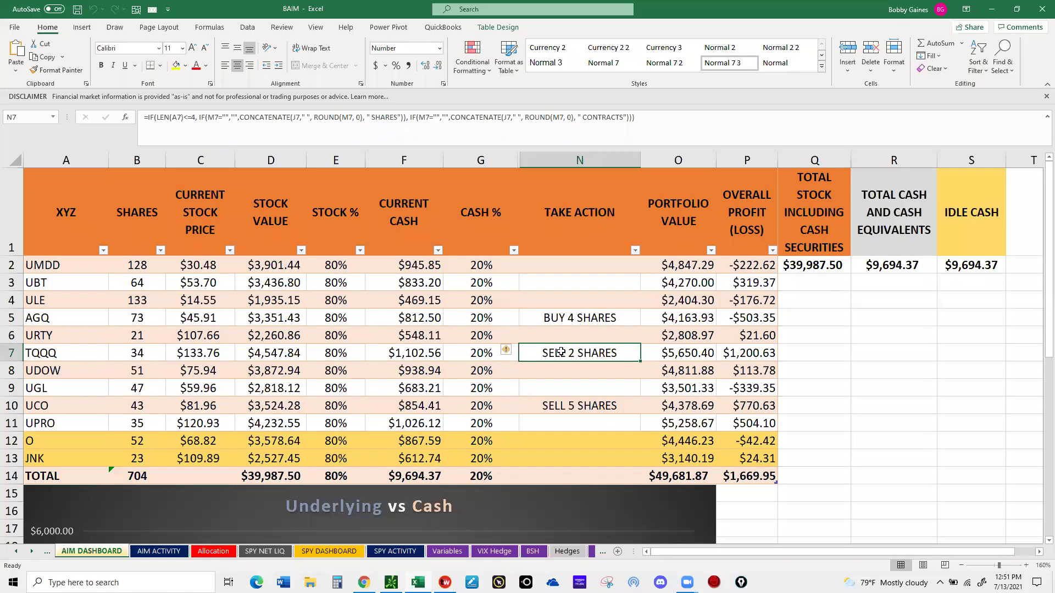
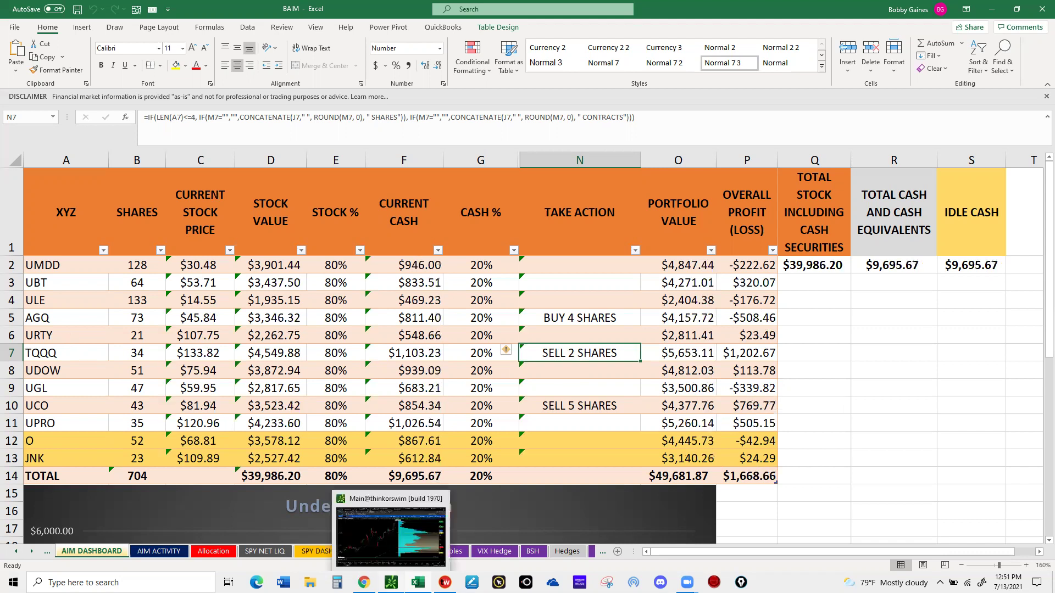
Switch to thinkorswim and create a stock sell order for TQQQ from the bid price of the underlying
left_click(391, 581)
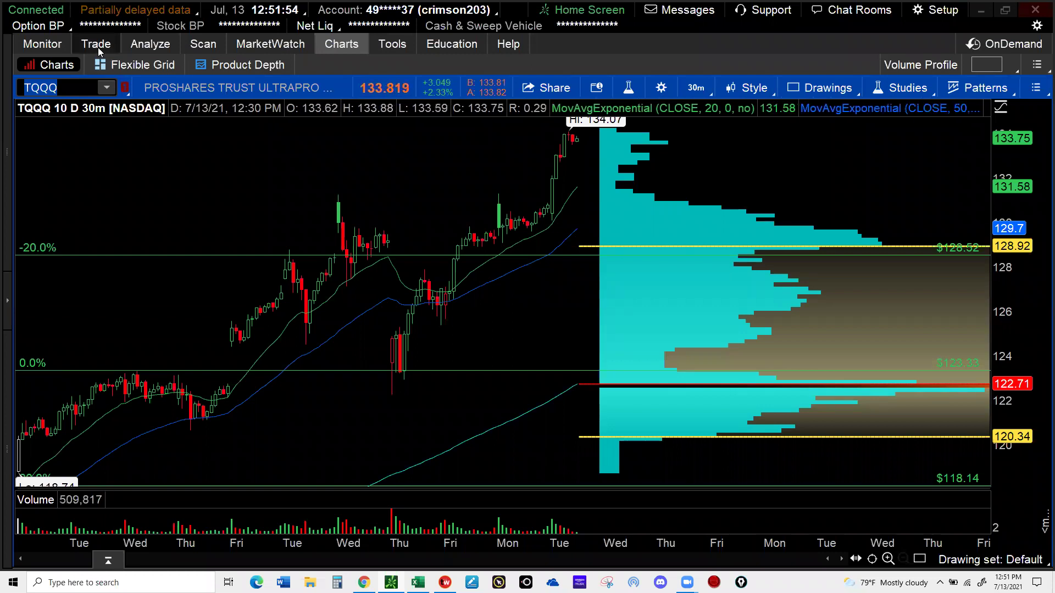
left_click(97, 45)
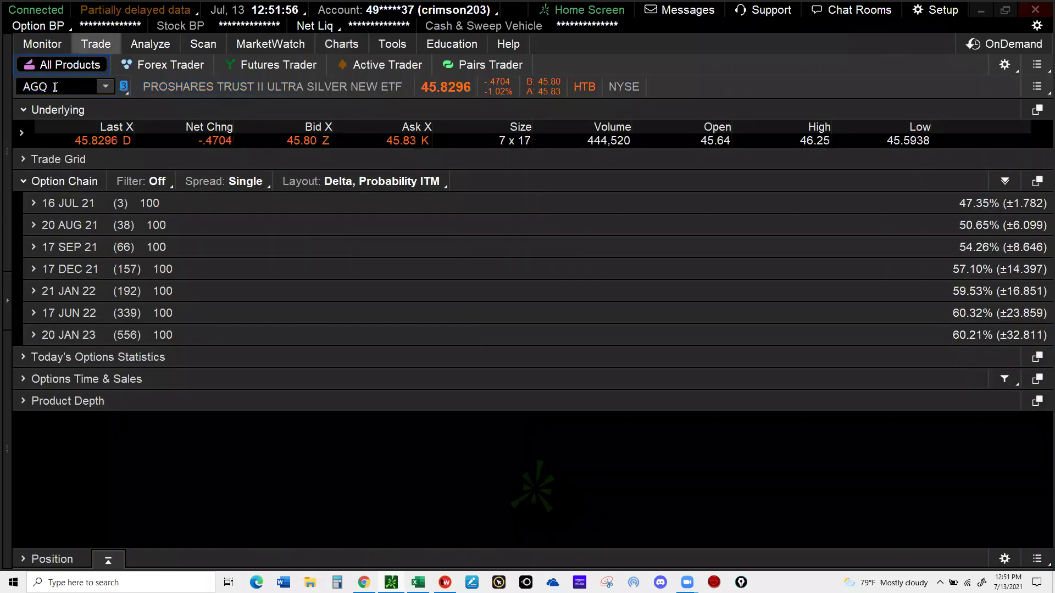
left_click(55, 87)
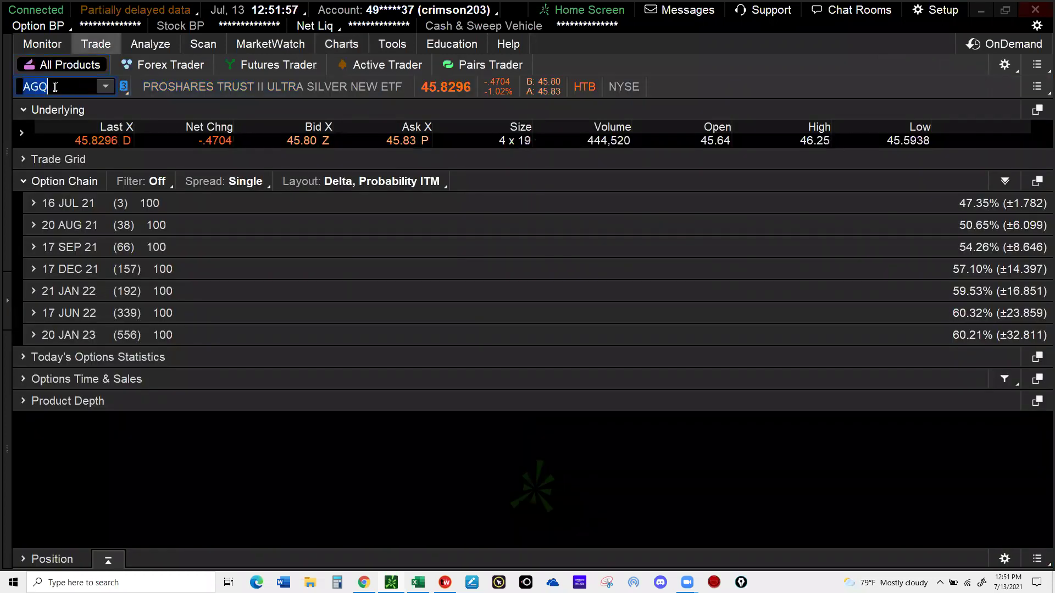
type("TQQQ")
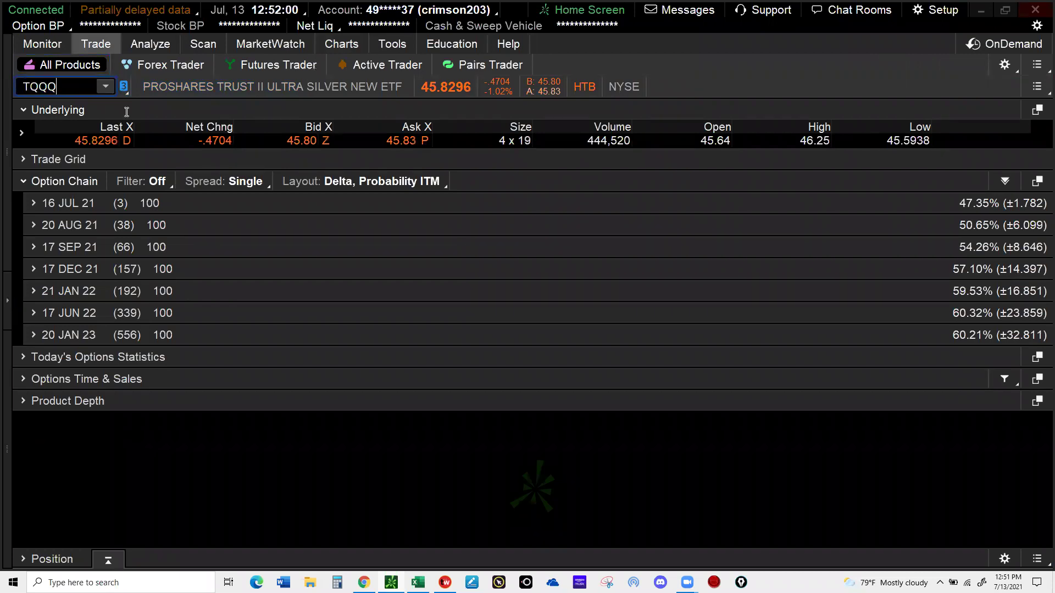
key("Return")
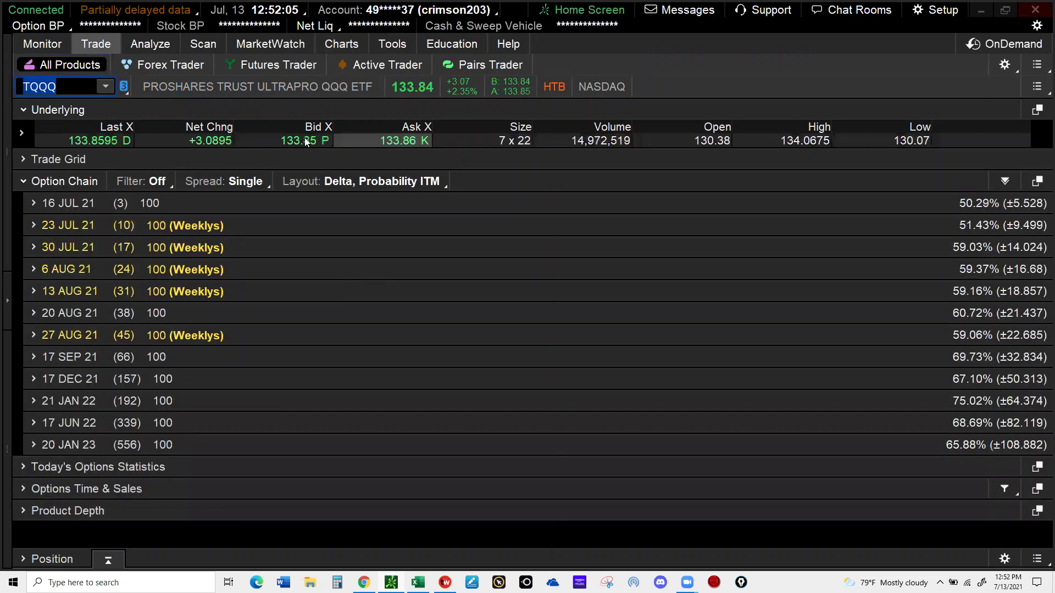
left_click(304, 138)
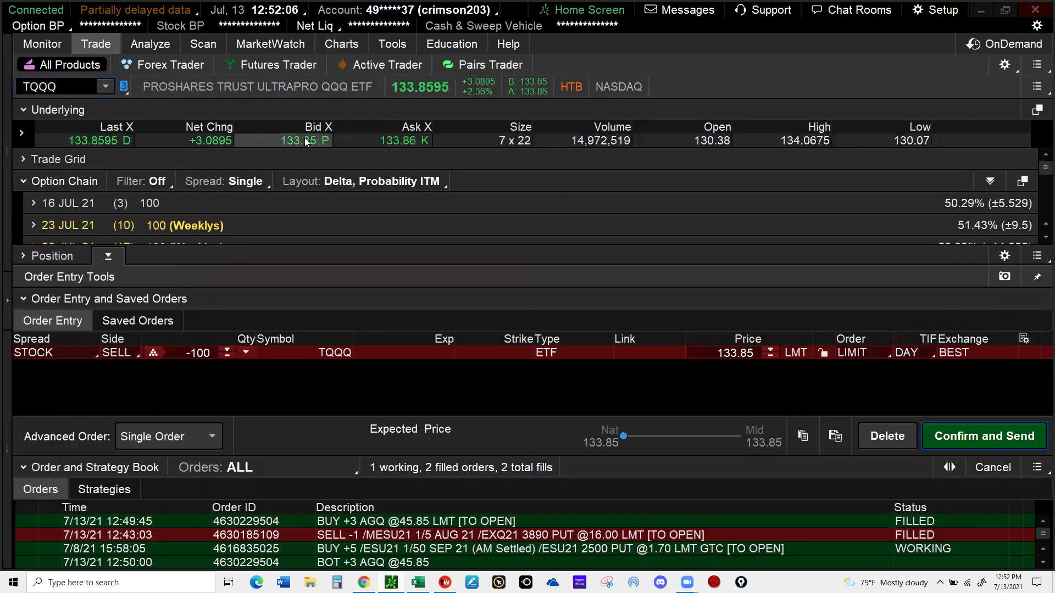
Set the TQQQ sell order's limit price to 133.77, and preview the order confirmation without sending it
left_click(748, 353)
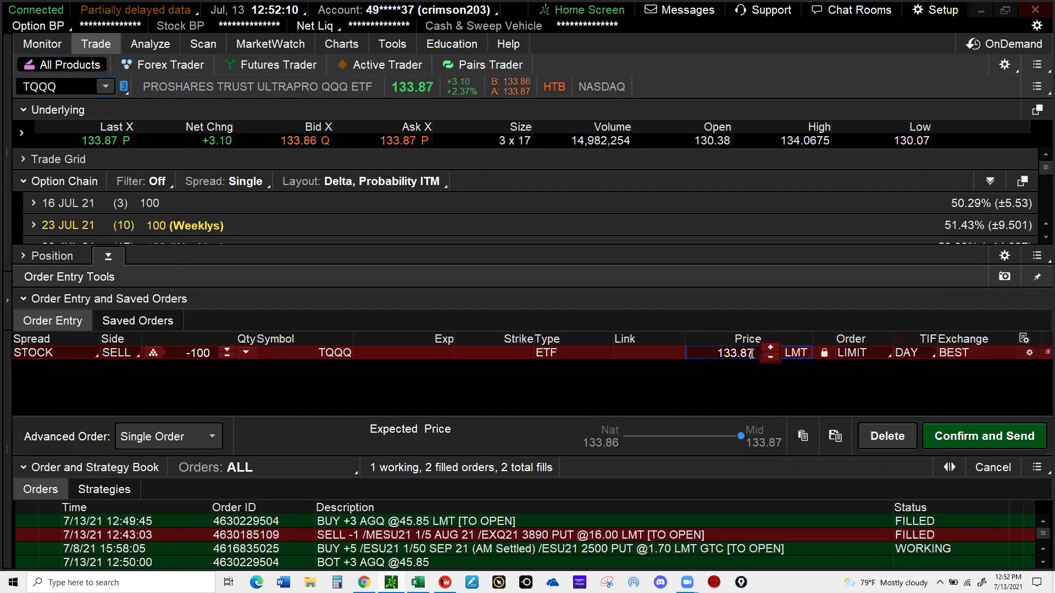
key("BackSpace")
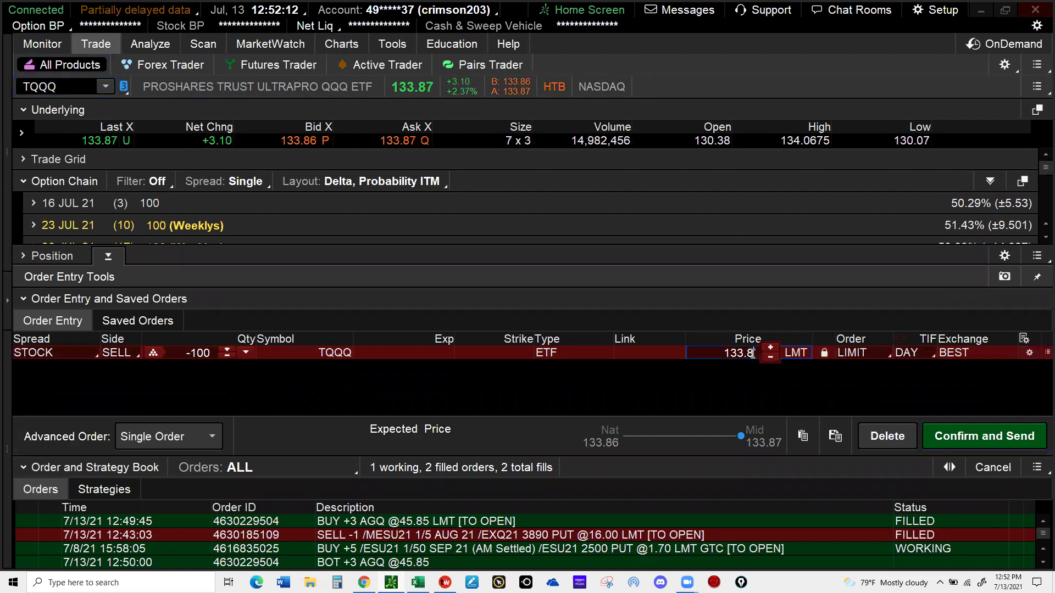
key("BackSpace")
type("77")
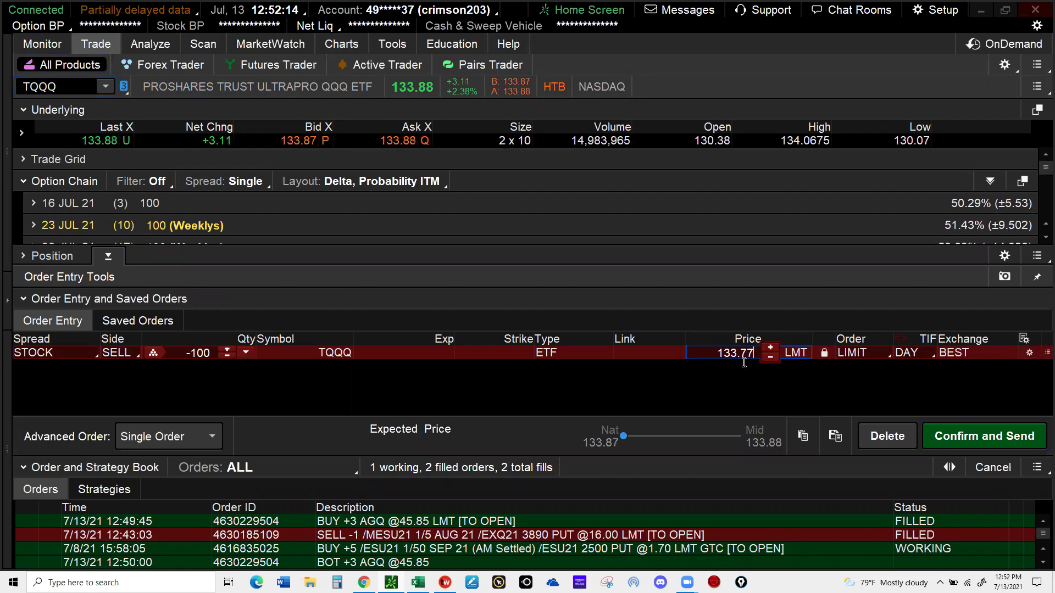
key("Tab")
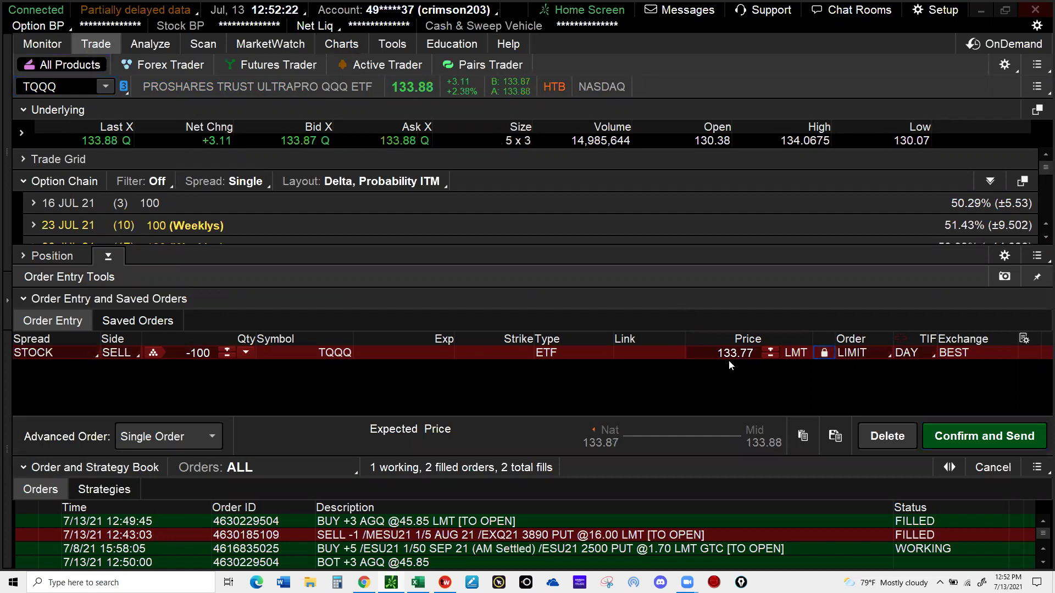
left_click(982, 438)
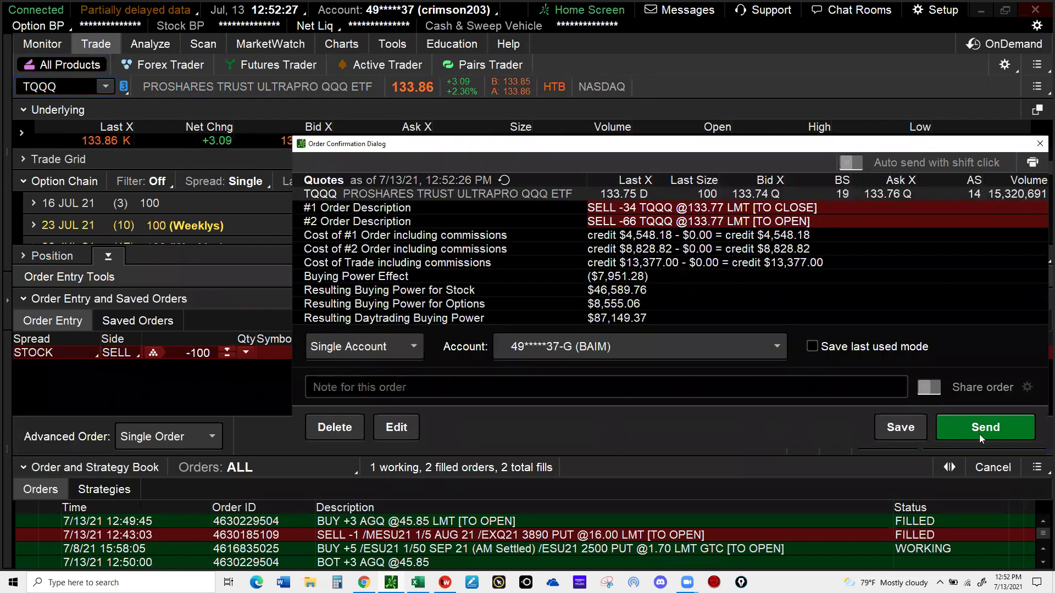
left_click(1038, 146)
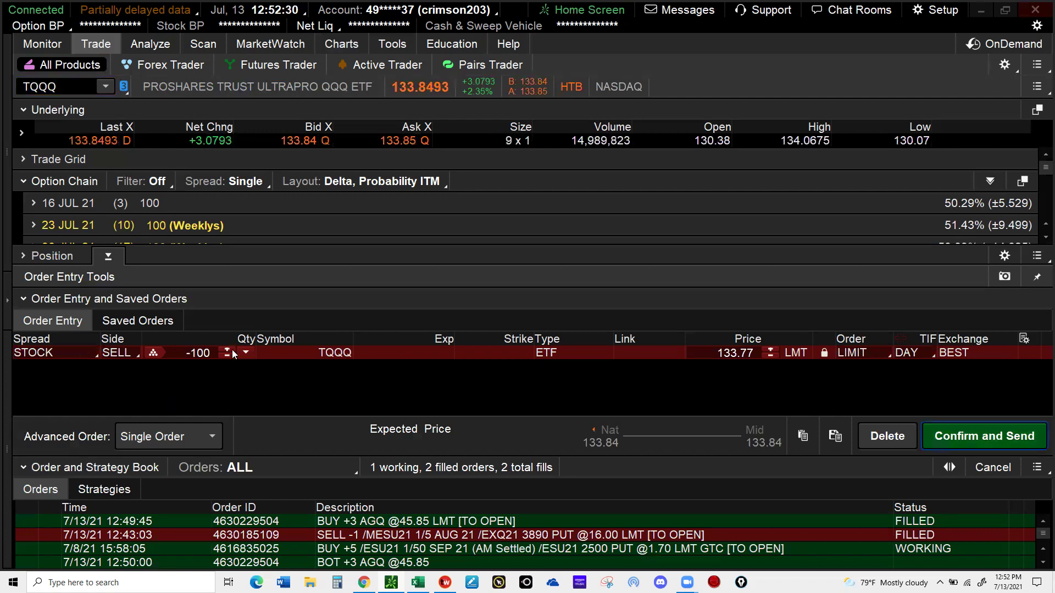
Set the quantity of the TQQQ sell order to 2 shares
left_click(201, 351)
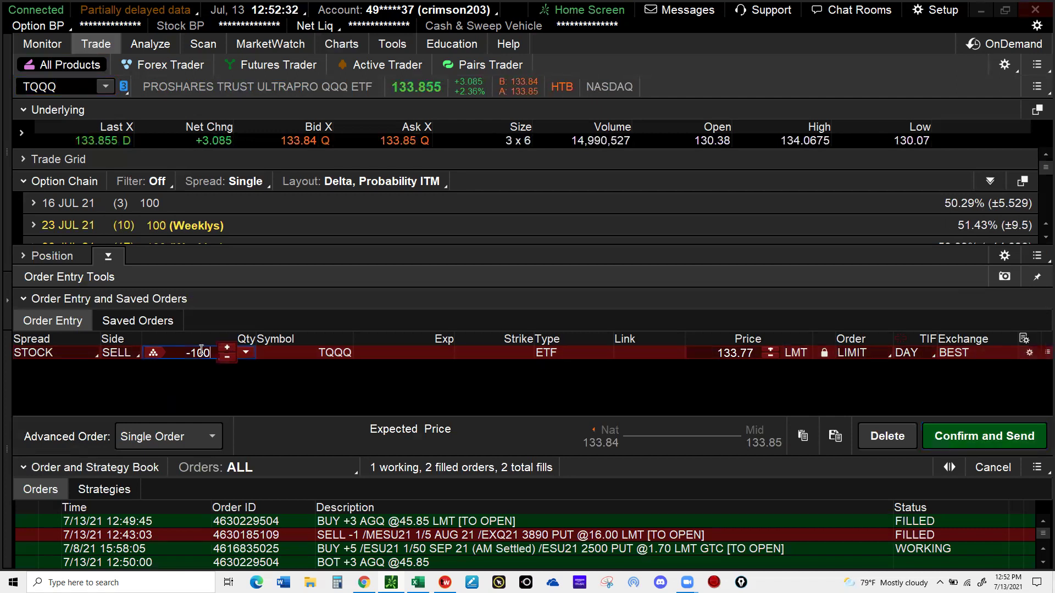
double_click(201, 350)
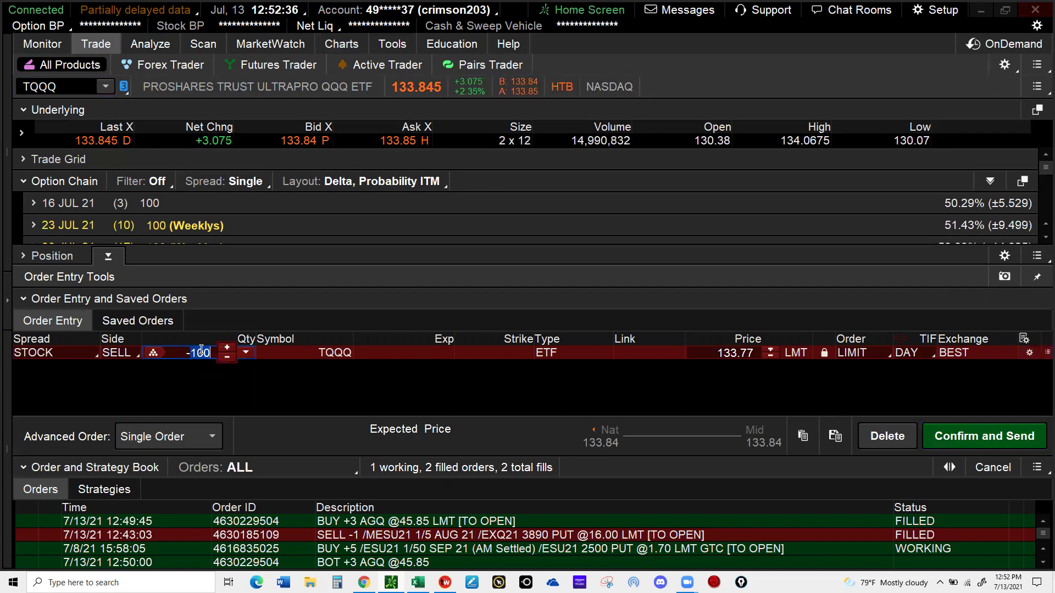
type("2")
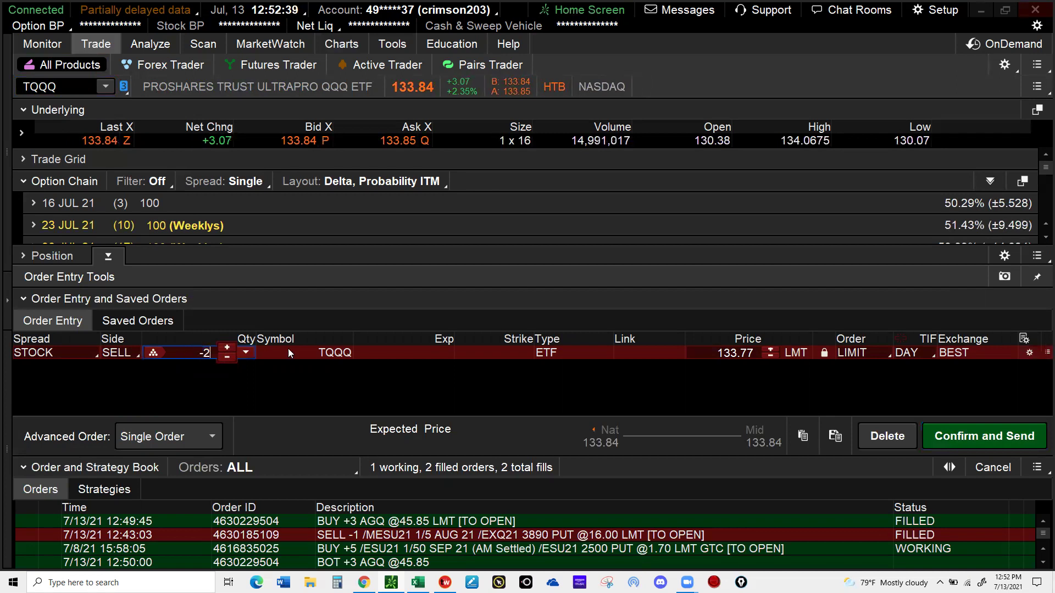
key("Tab")
Recheck the TQQQ action in the BAIM workbook in Excel, and confirm and send the sell order in thinkorswim
mouse_move(445, 582)
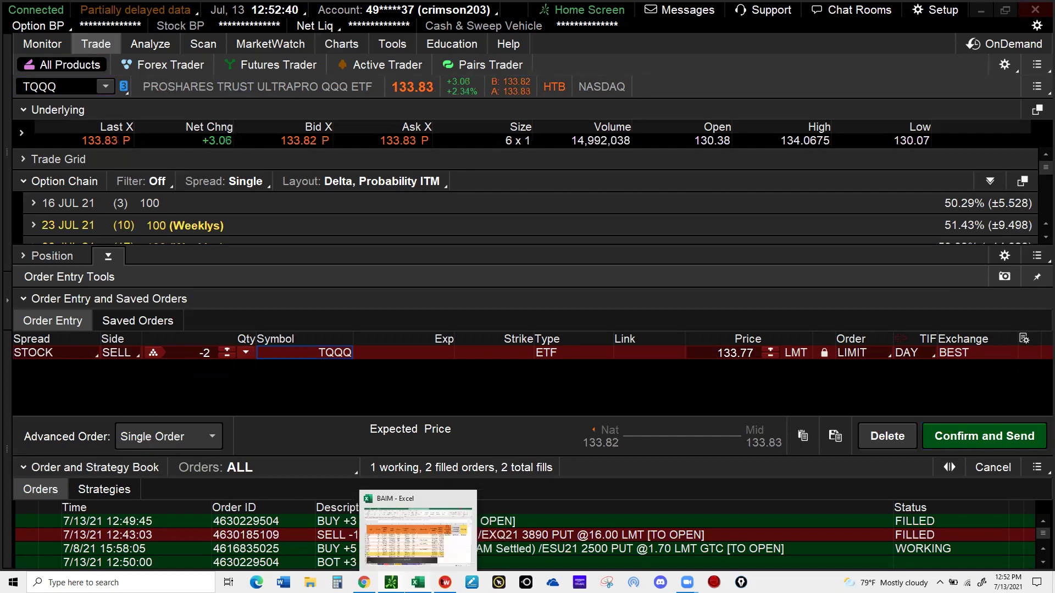
left_click(417, 582)
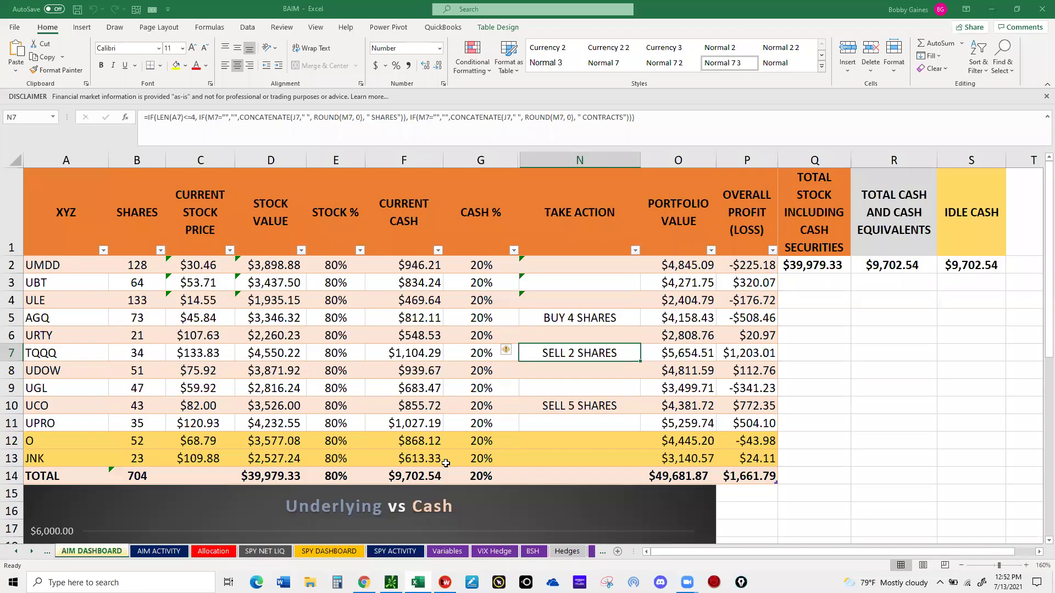
mouse_move(391, 582)
left_click(392, 530)
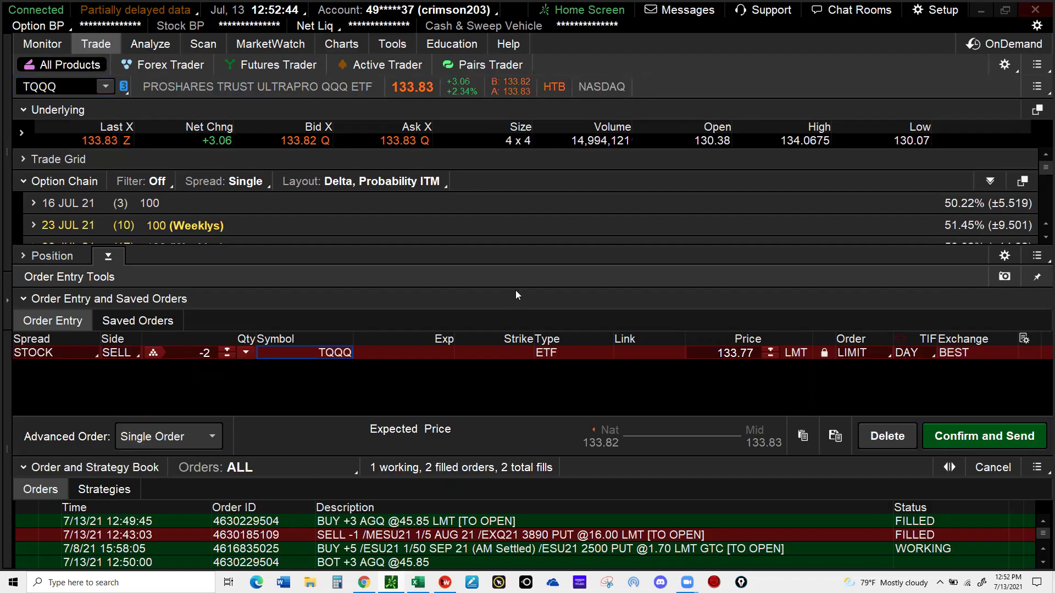
left_click(967, 440)
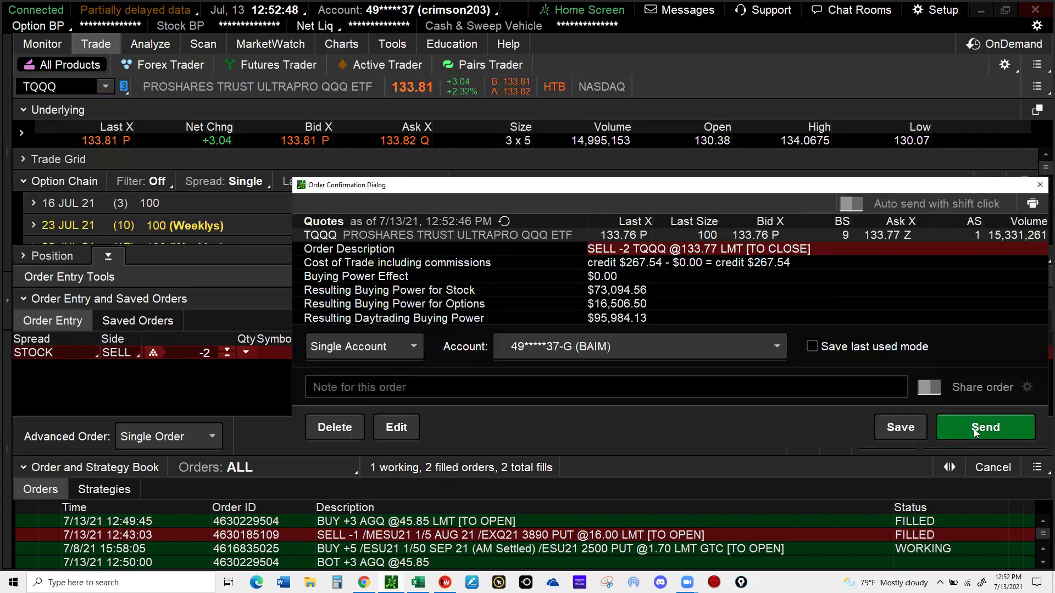
left_click(973, 428)
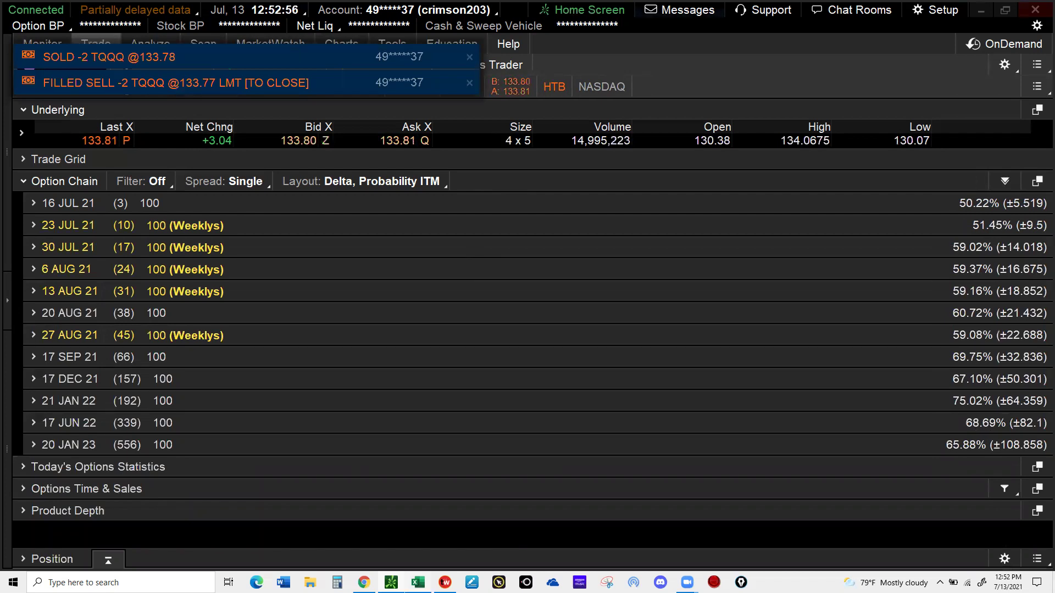
Check the UCO action on the AIM DASHBOARD in Excel and display the UCO chart in thinkorswim
key("alt+Tab")
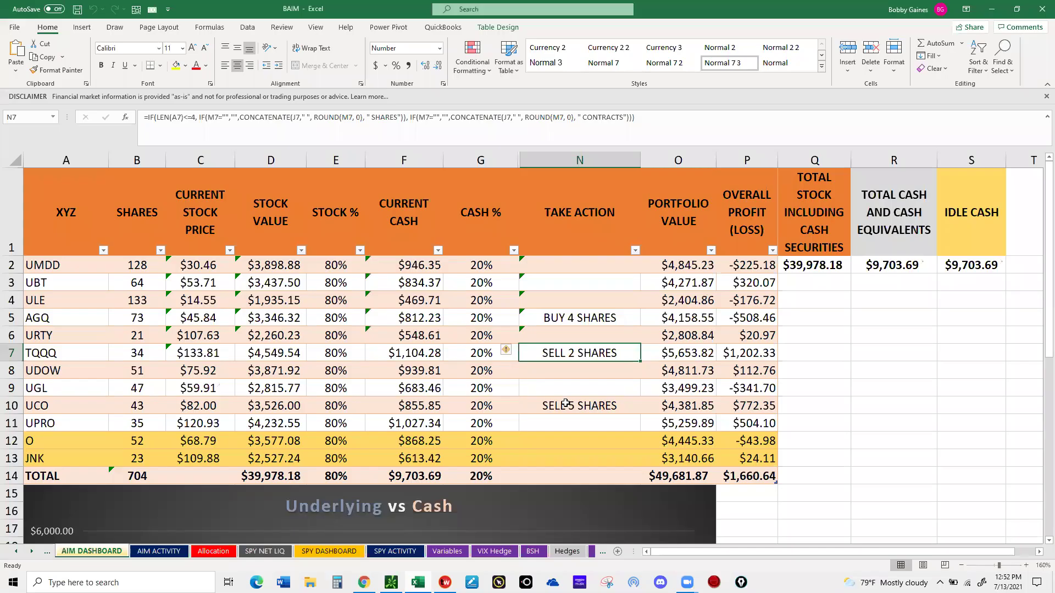
left_click(565, 403)
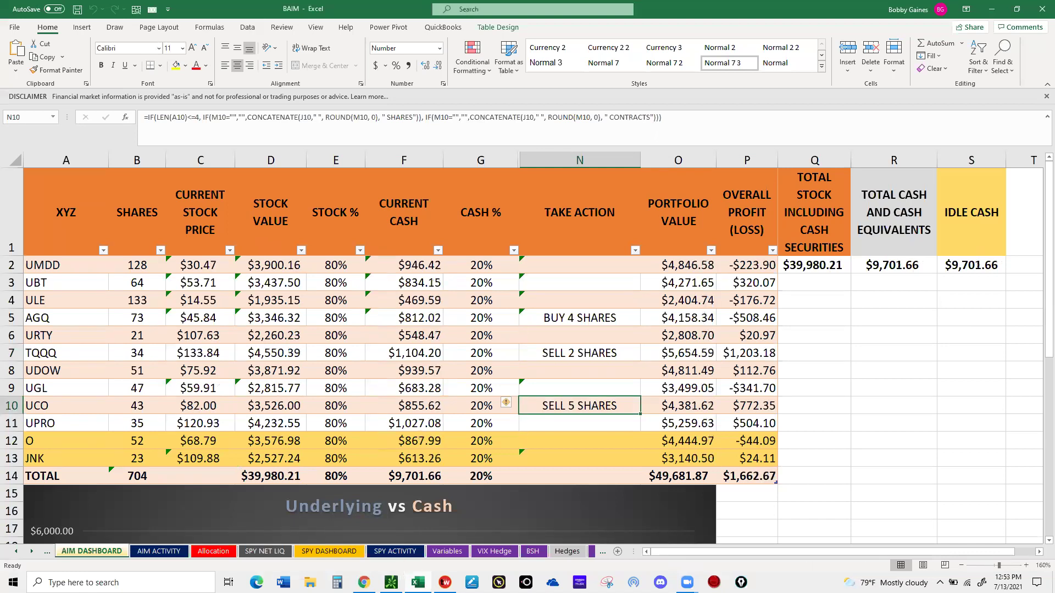
key("alt+Tab")
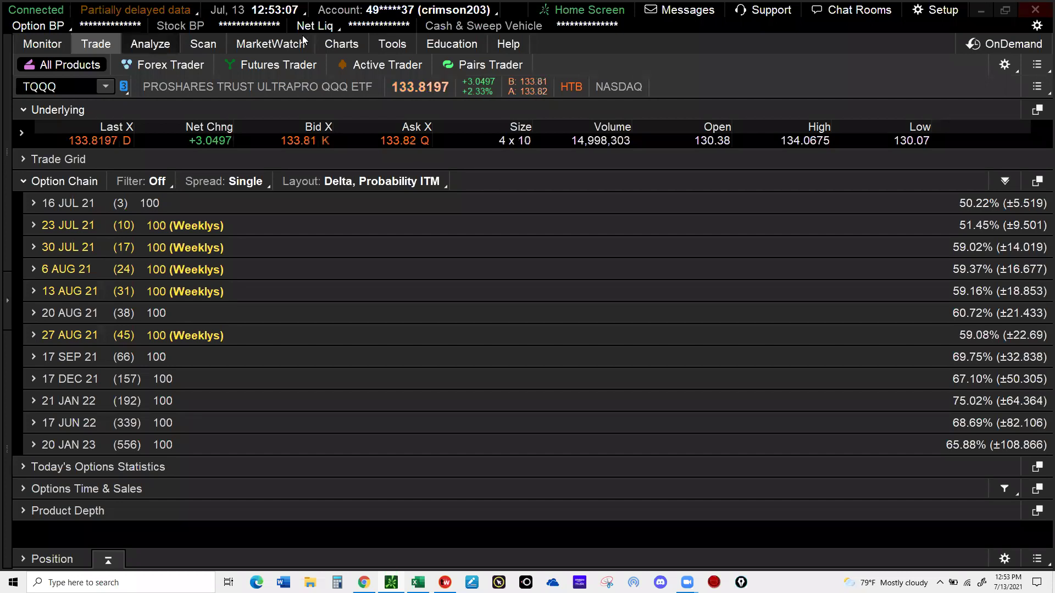
left_click(334, 44)
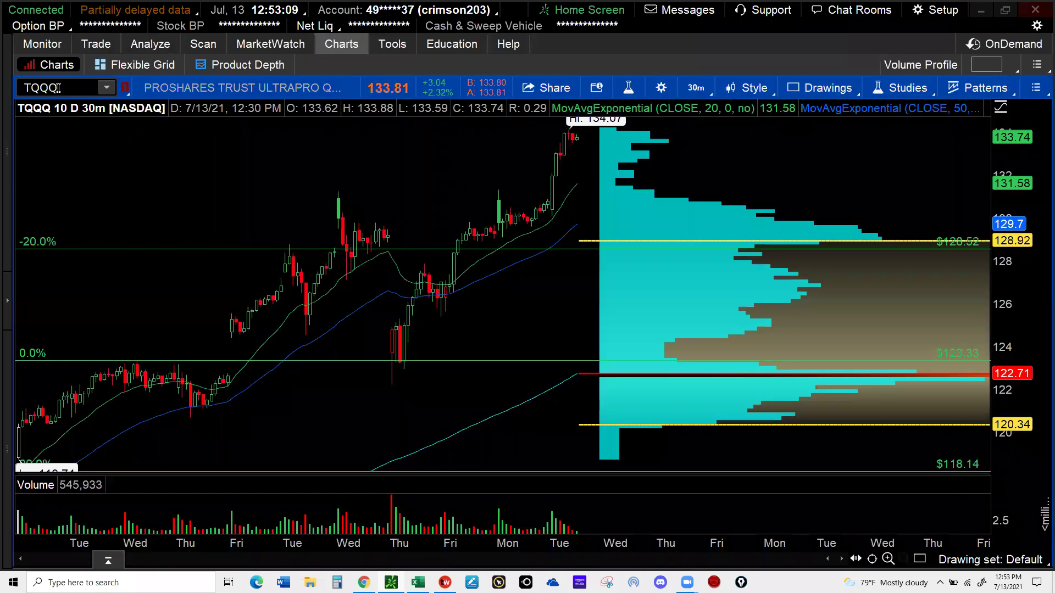
left_click(57, 88)
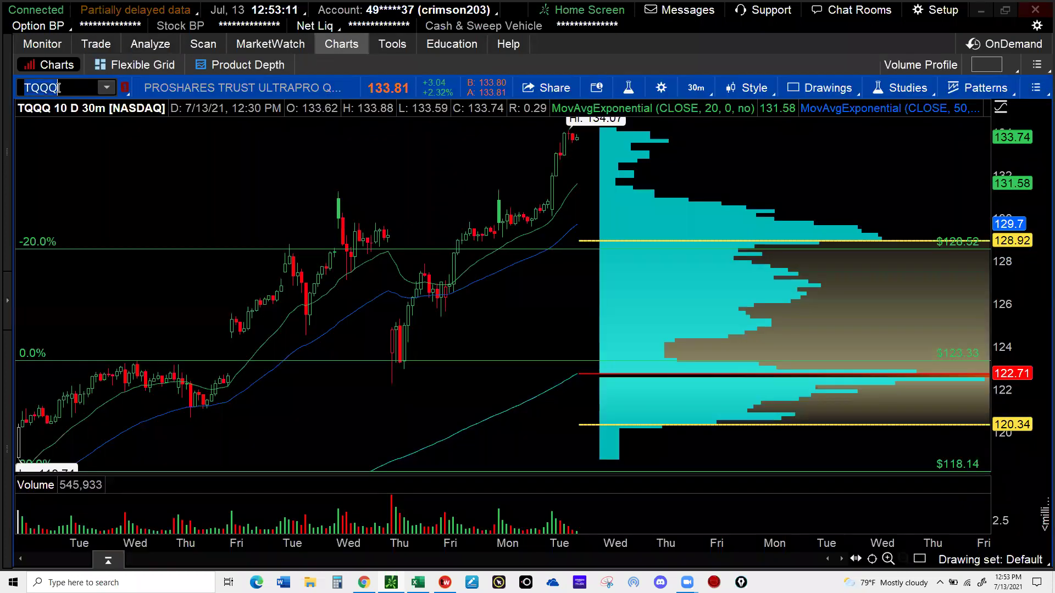
type("UCO")
key("Return")
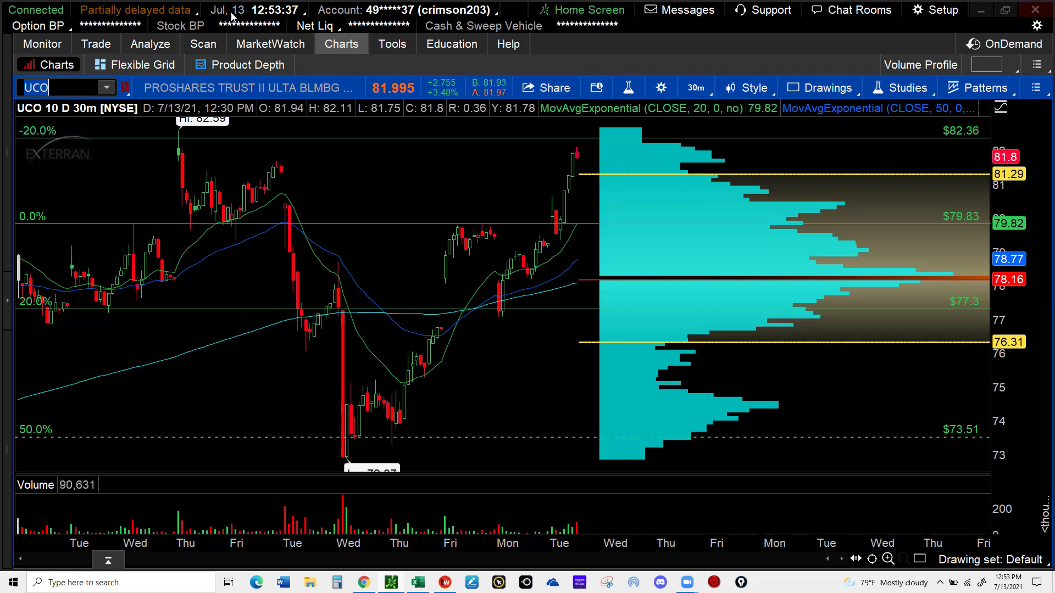
Load UCO on thinkorswim's all-products trade page
mouse_move(100, 46)
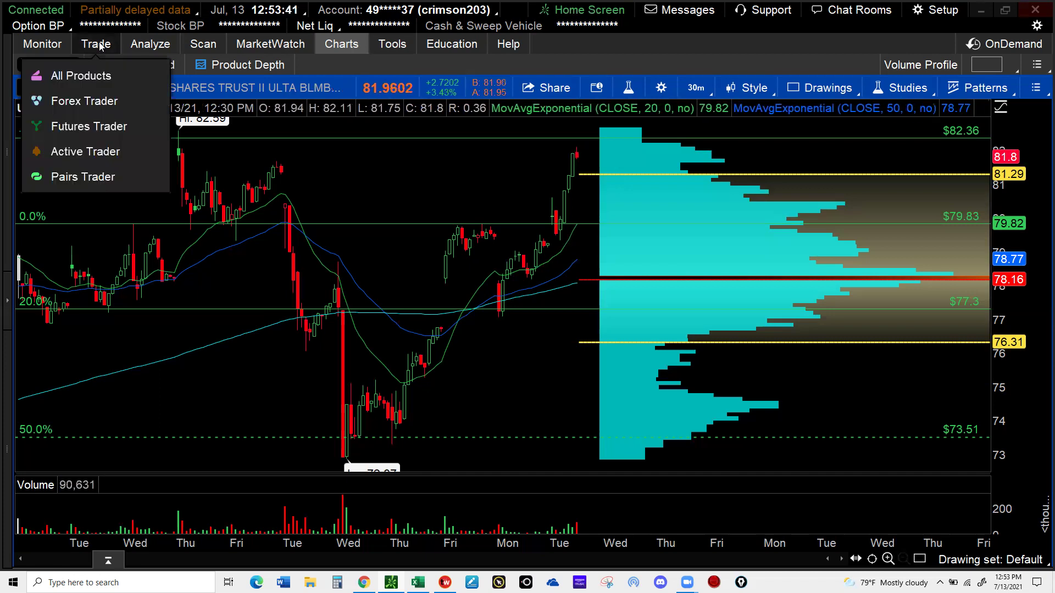
left_click(100, 47)
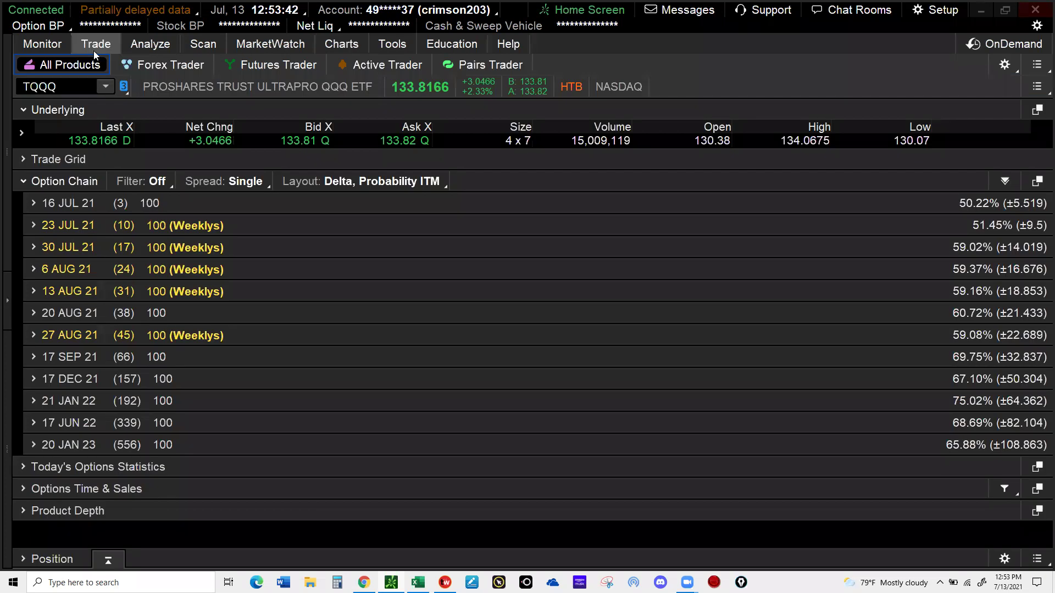
left_click(69, 87)
type("UCO")
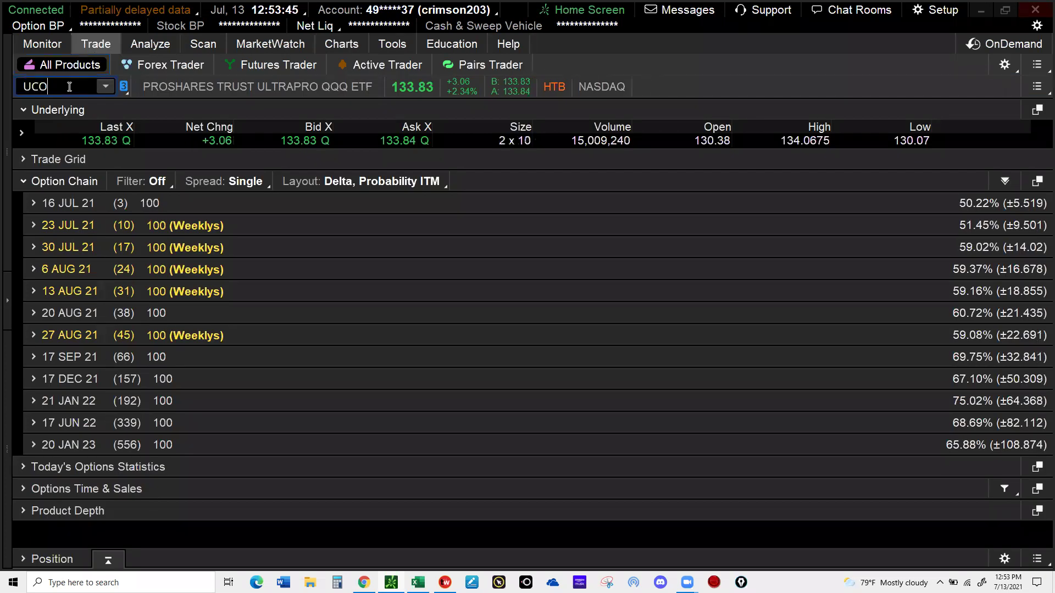
key("Return")
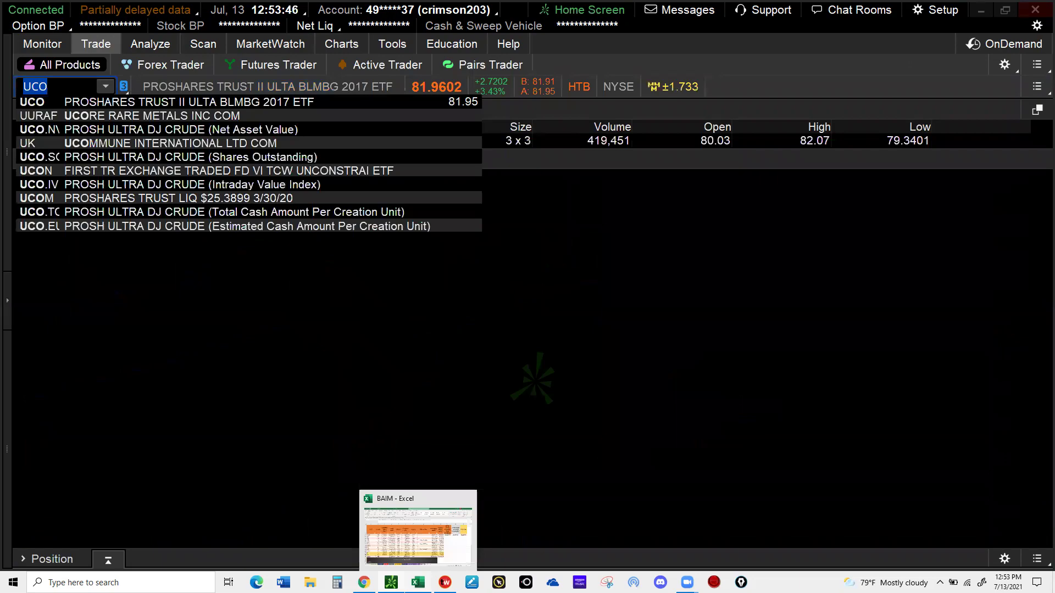
Check UCO's recommended action on the AIM DASHBOARD in Excel, and return to the UCO quote in thinkorswim
left_click(417, 582)
left_click(566, 405)
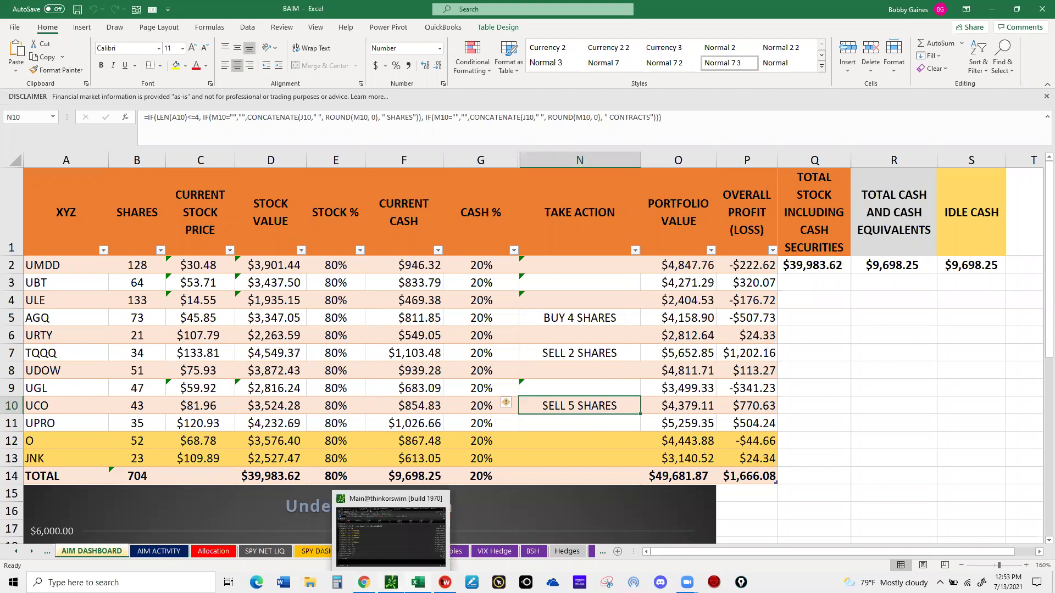
left_click(391, 582)
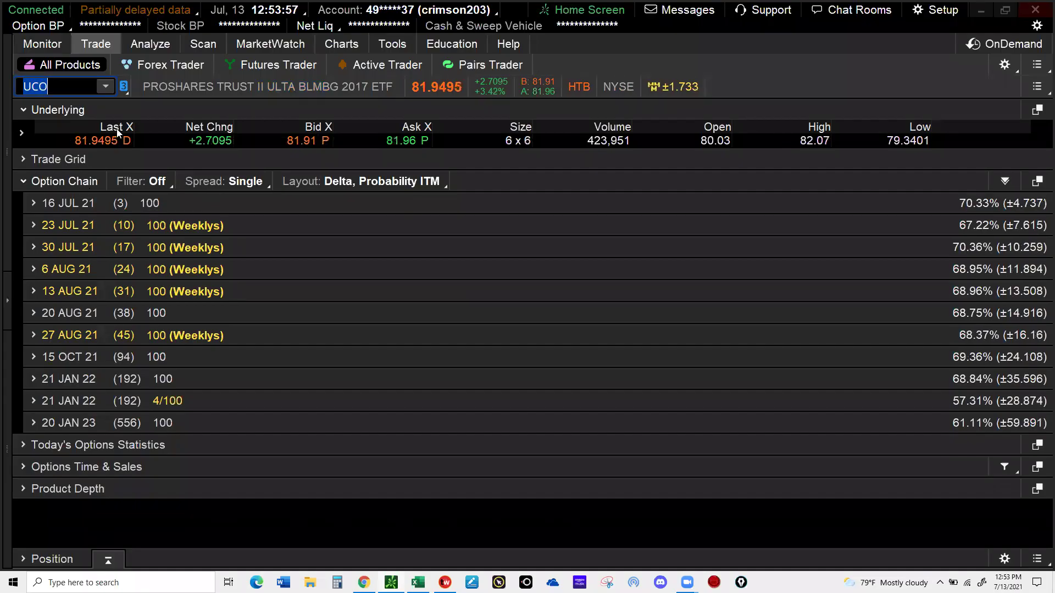
Create a UCO sell order from the bid price and set its limit price to 81.82
left_click(302, 141)
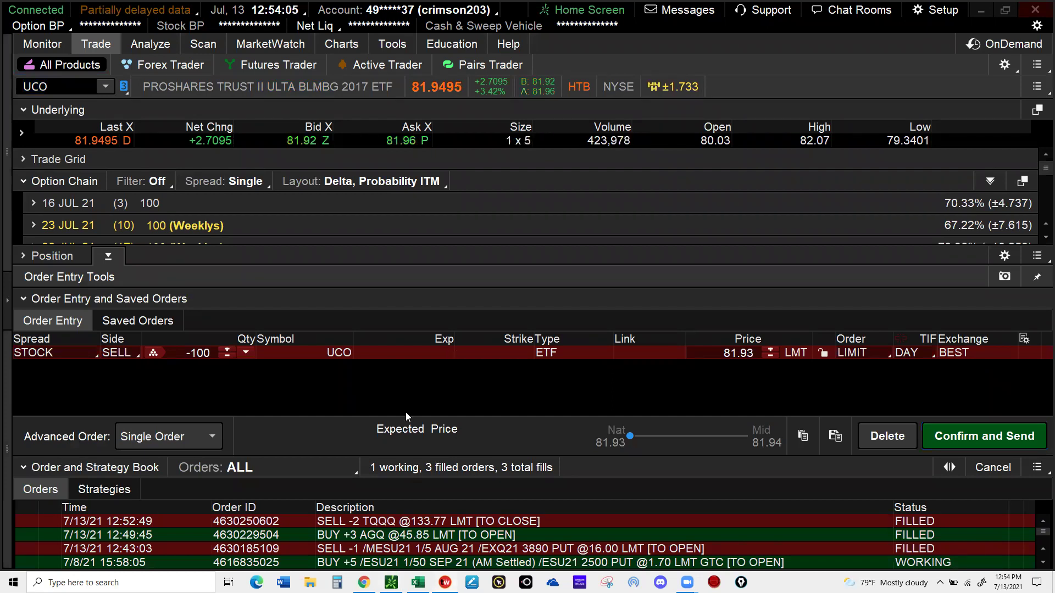
left_click(743, 354)
left_click_drag(740, 354, 753, 353)
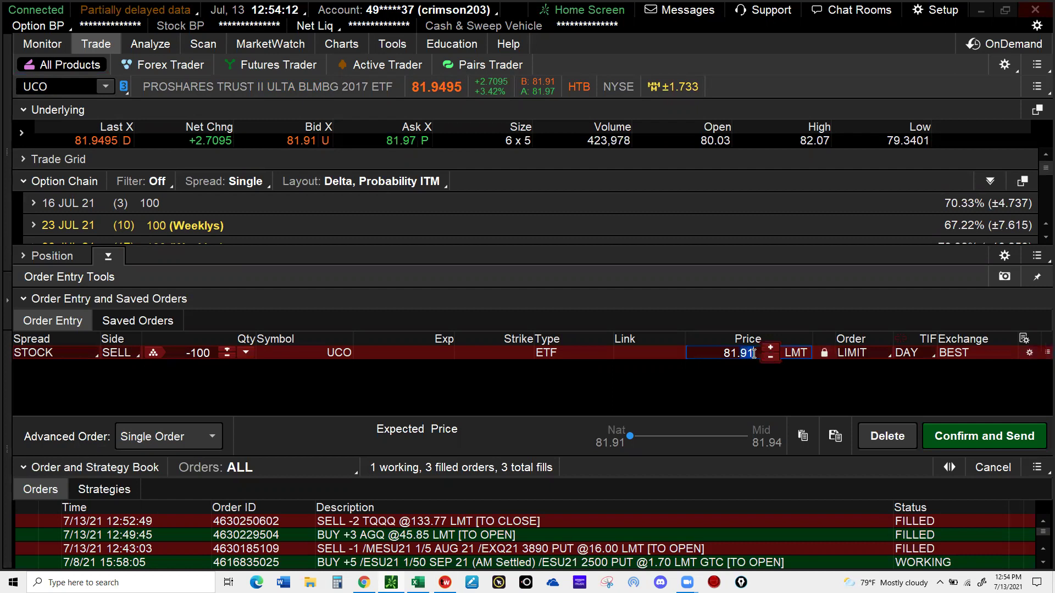
type("82")
key("Return")
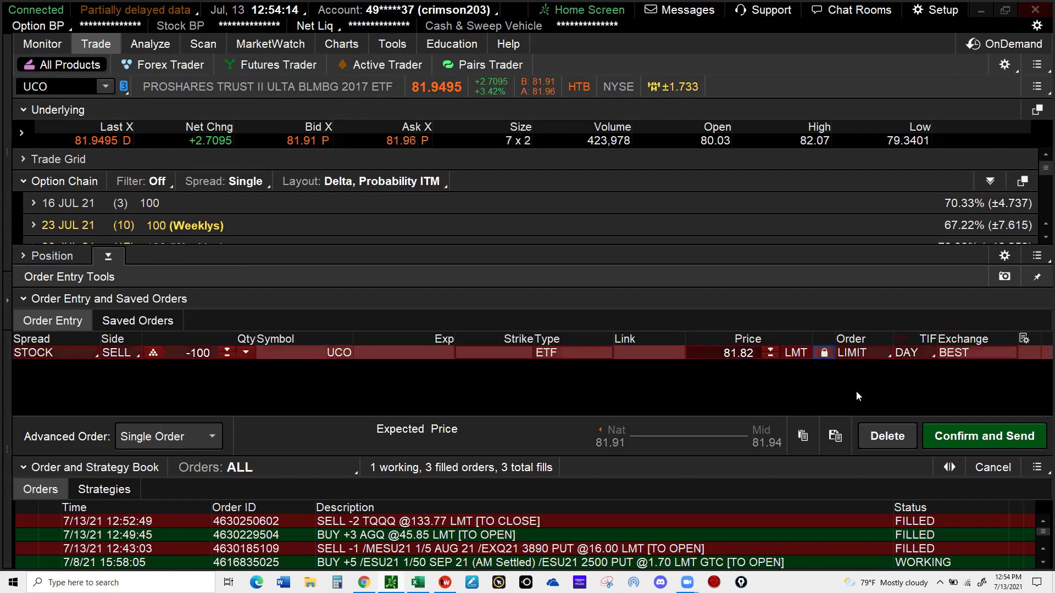
Set the quantity of the UCO sell order to 5 shares
left_click(200, 353)
double_click(200, 352)
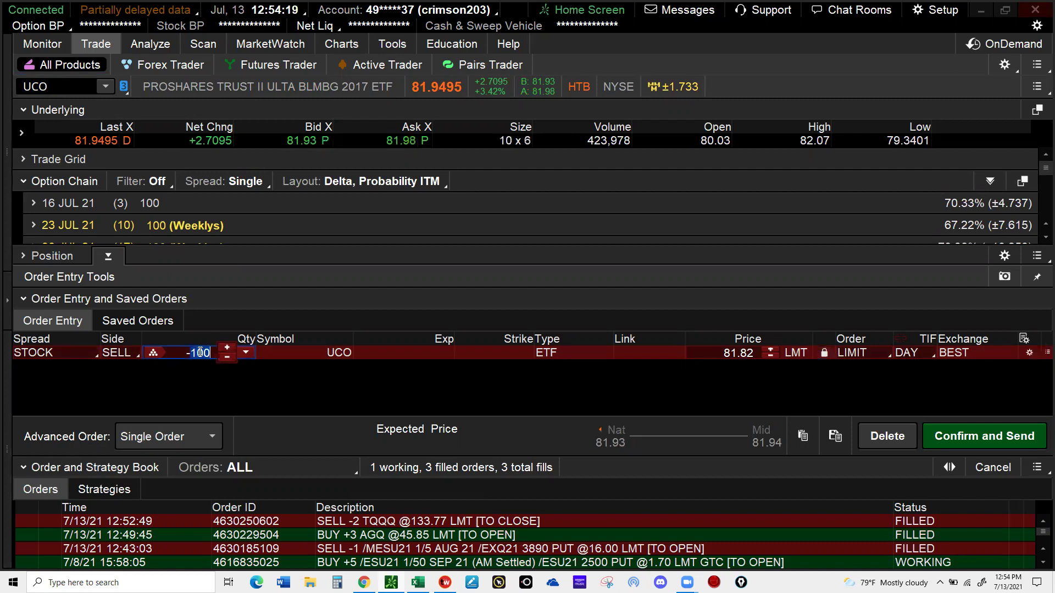
type("-5")
key("Tab")
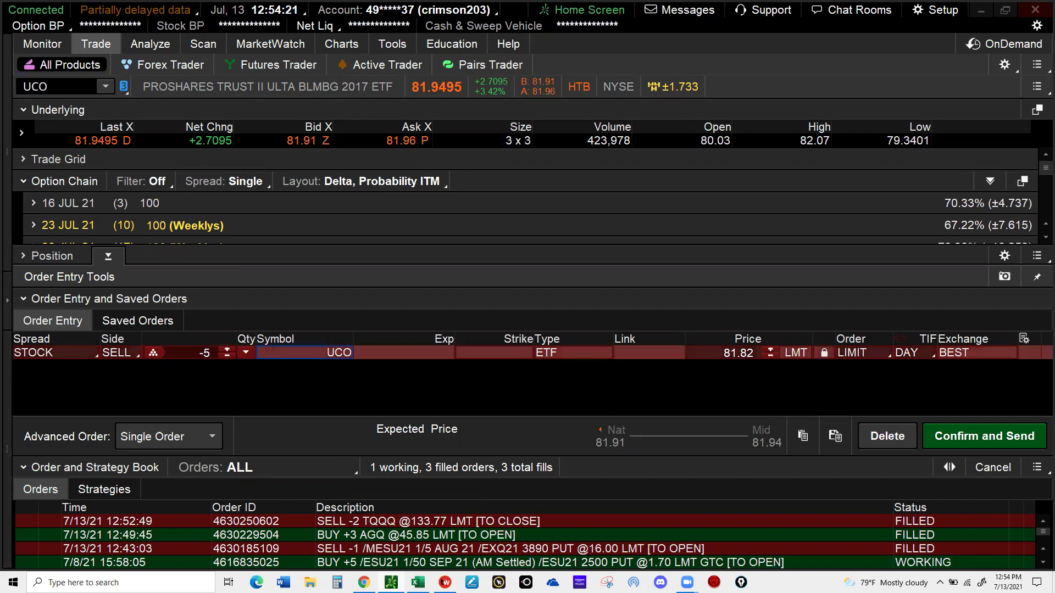
Recheck the UCO action in the BAIM workbook in Excel, and confirm and send the sell order in thinkorswim
left_click(417, 582)
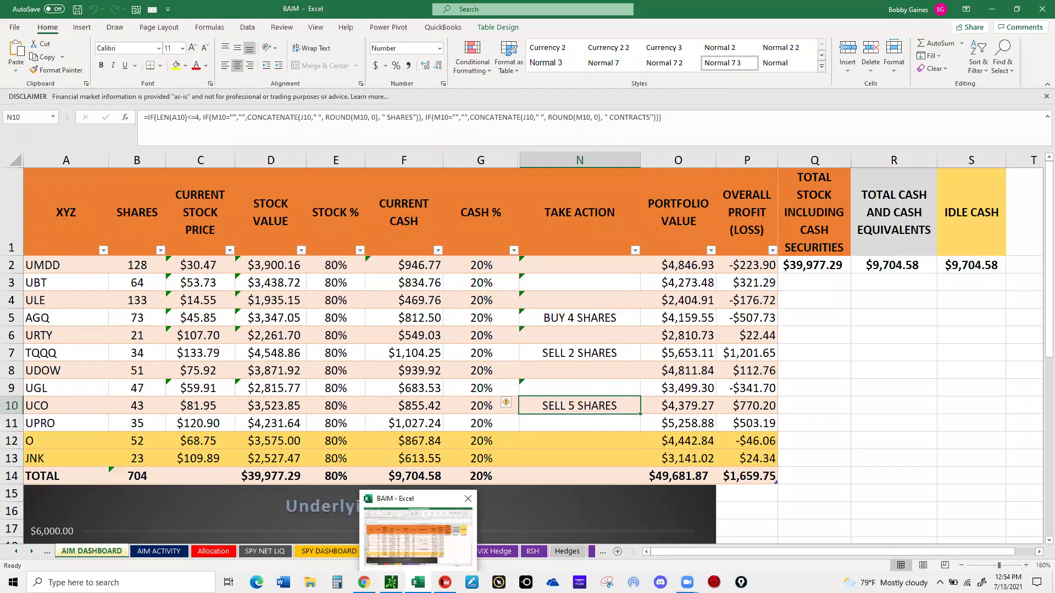
left_click(417, 582)
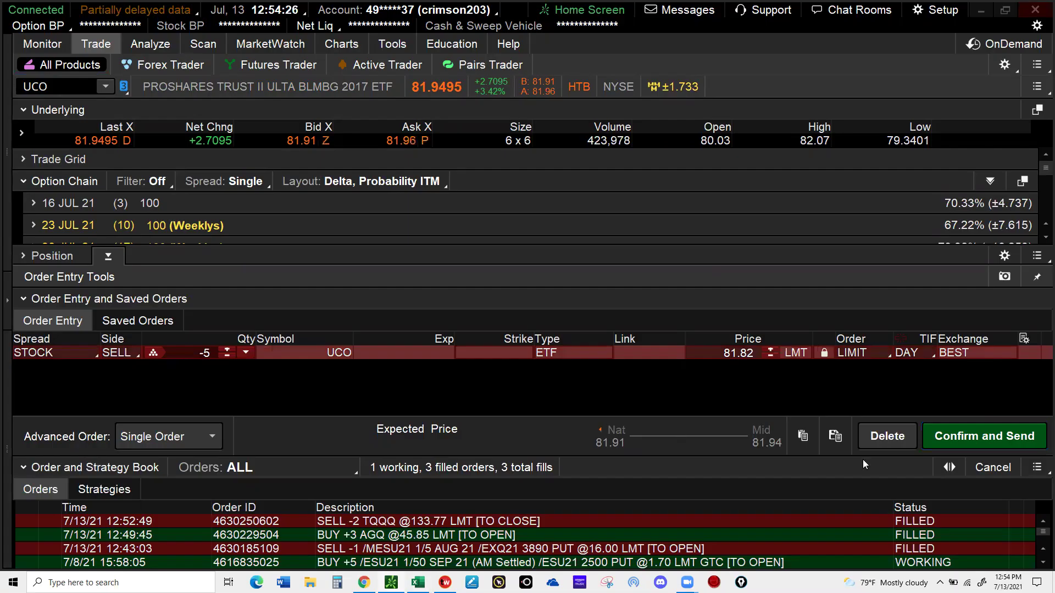
left_click(978, 436)
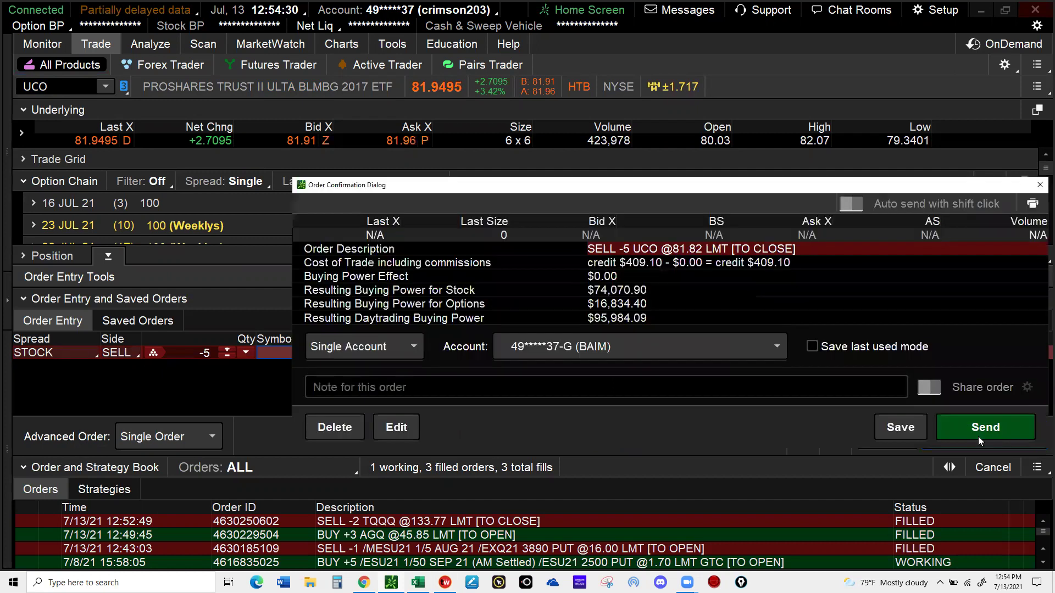
left_click(979, 429)
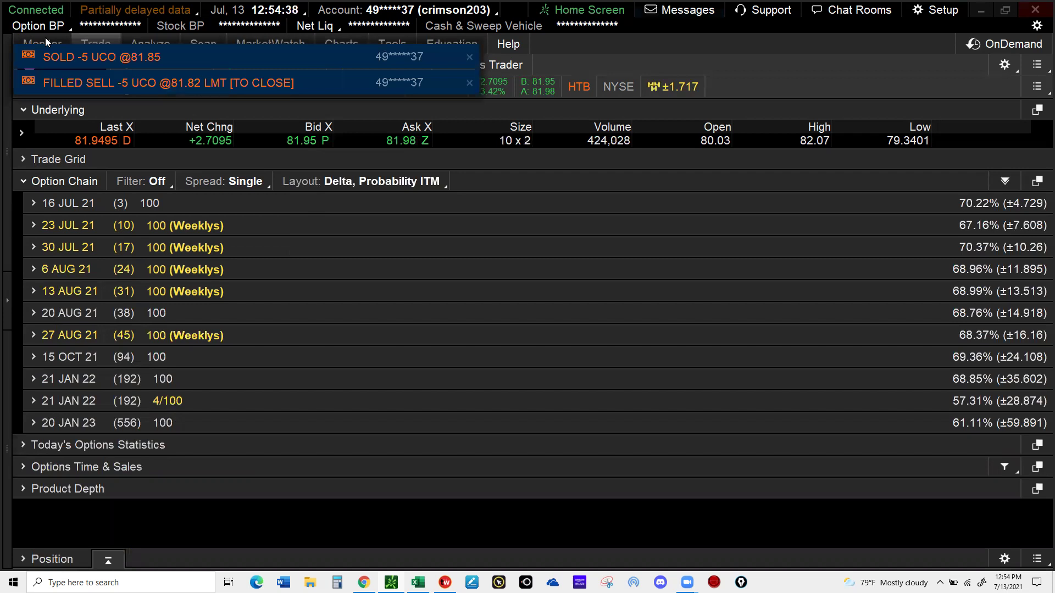
Show today's filled orders in thinkorswim, and move its restored window clear of the BAIM workbook in Excel
left_click(49, 45)
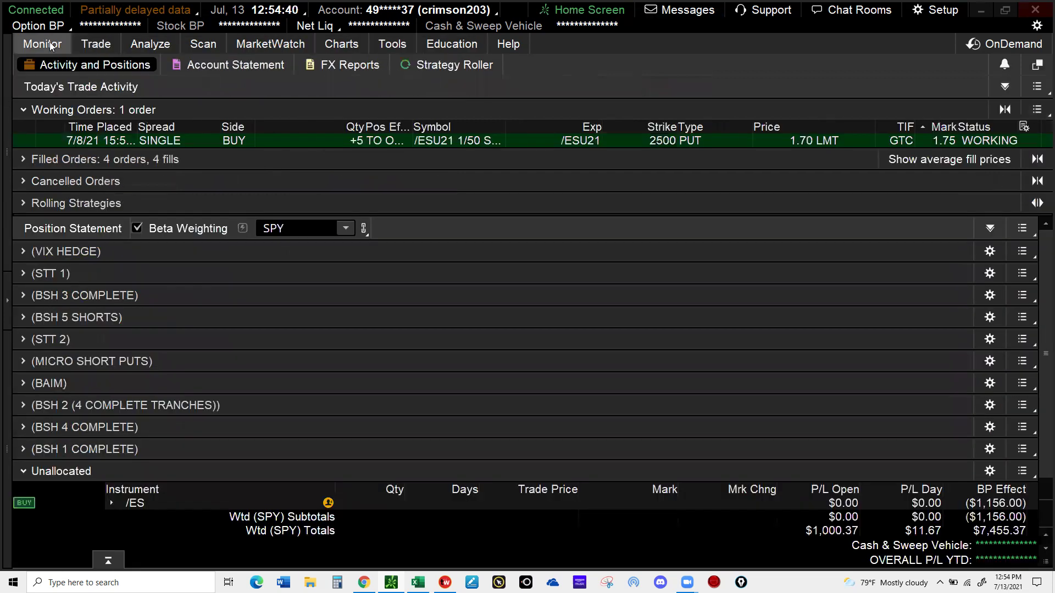
left_click(67, 163)
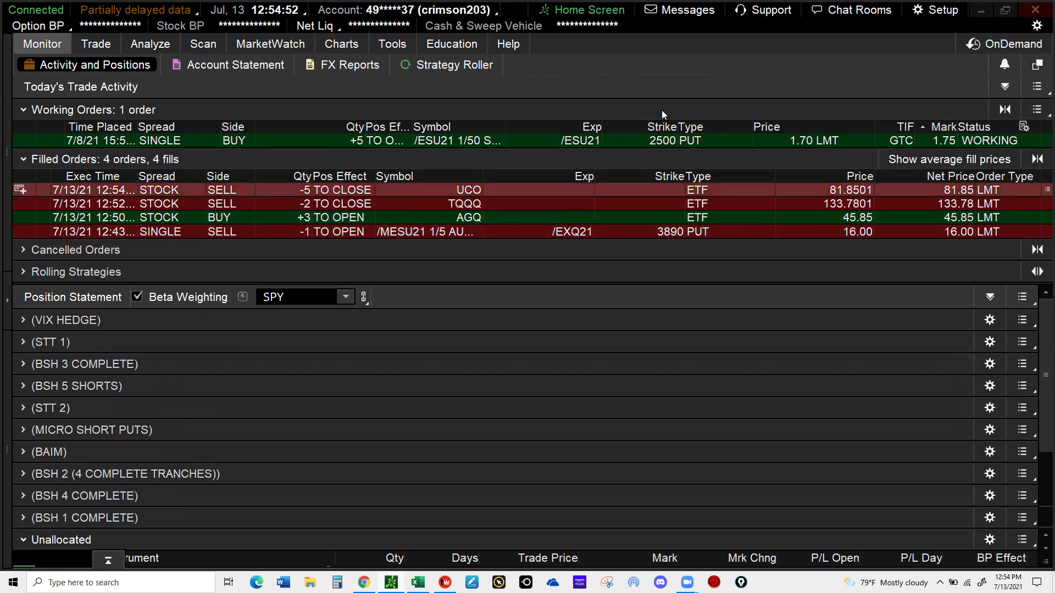
left_click(1003, 11)
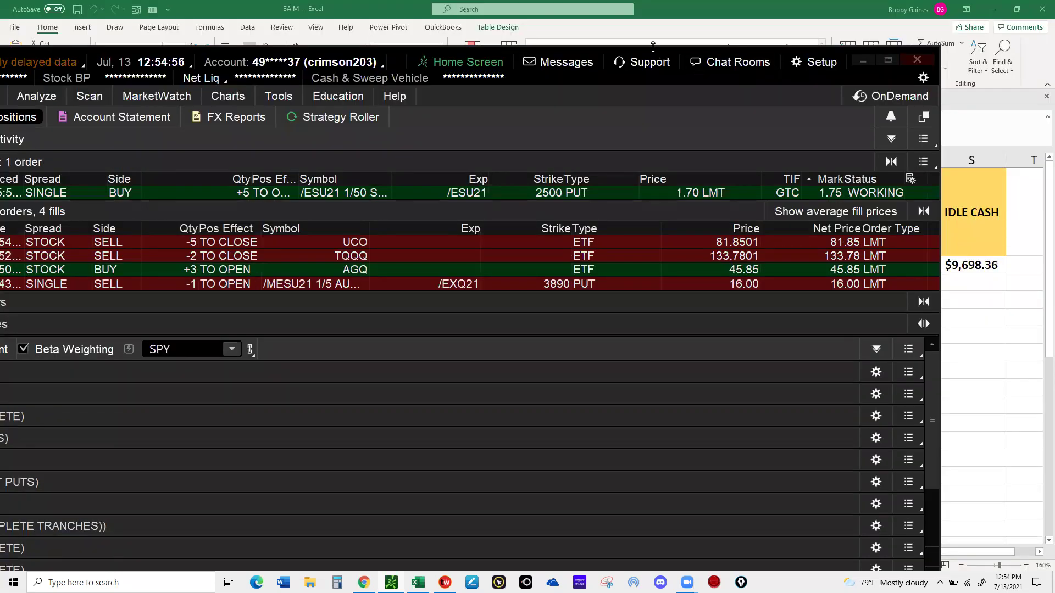
left_click_drag(656, 48, 685, 69)
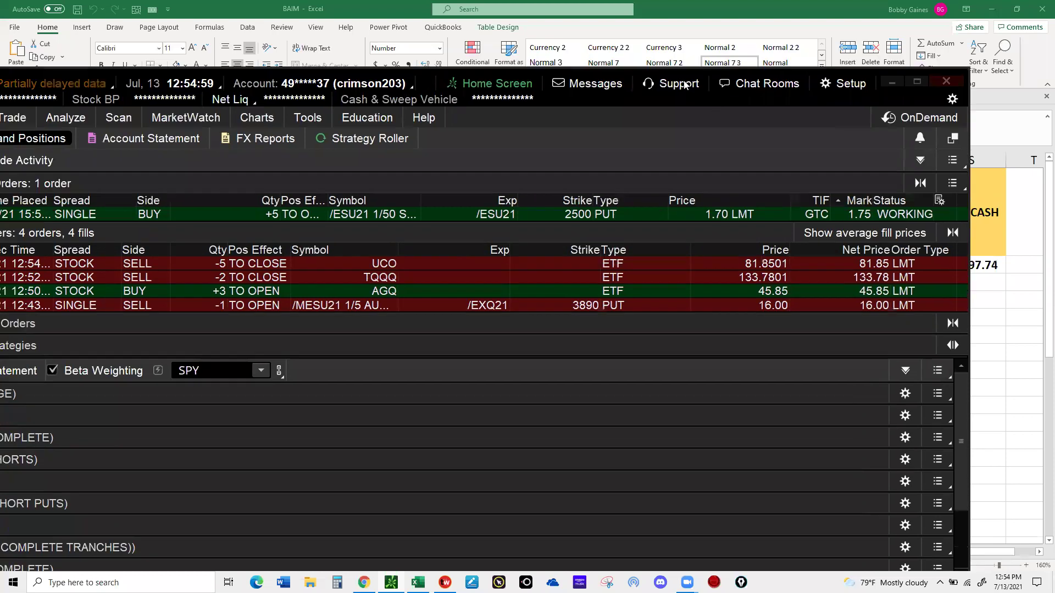
left_click_drag(488, 80, 0, 44)
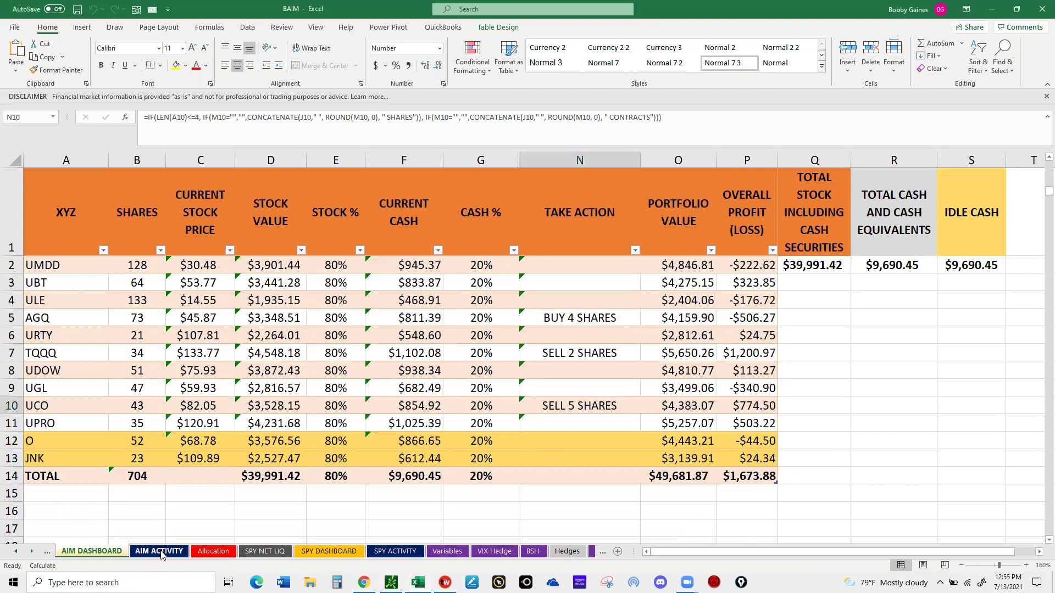
On the AIM ACTIVITY sheet, enter the tickers UCO, TQQQ and AGQ in cells A117 to A119
key("ctrl+Page_Down")
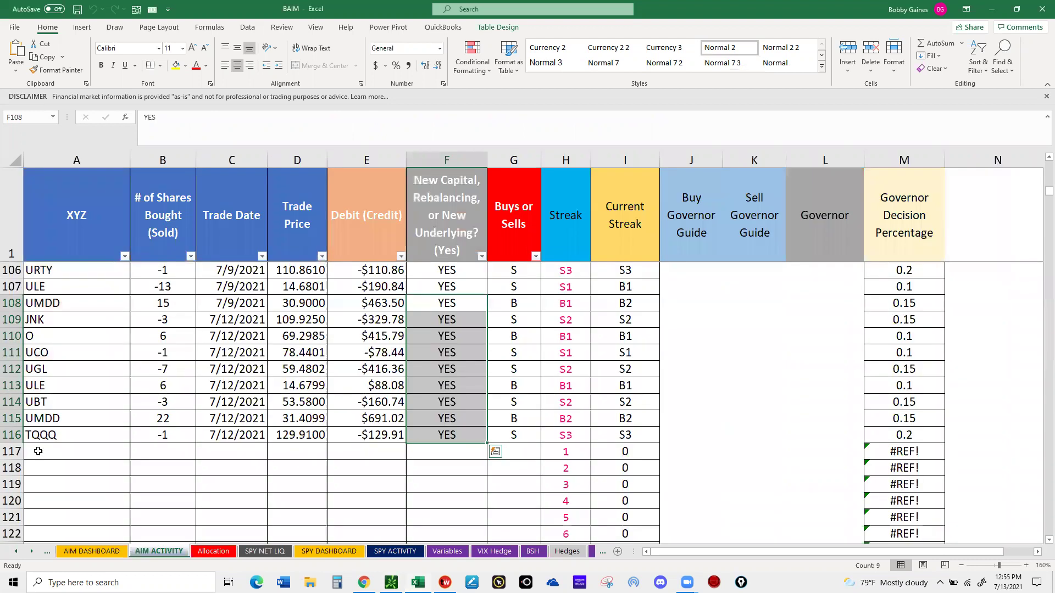
left_click(38, 451)
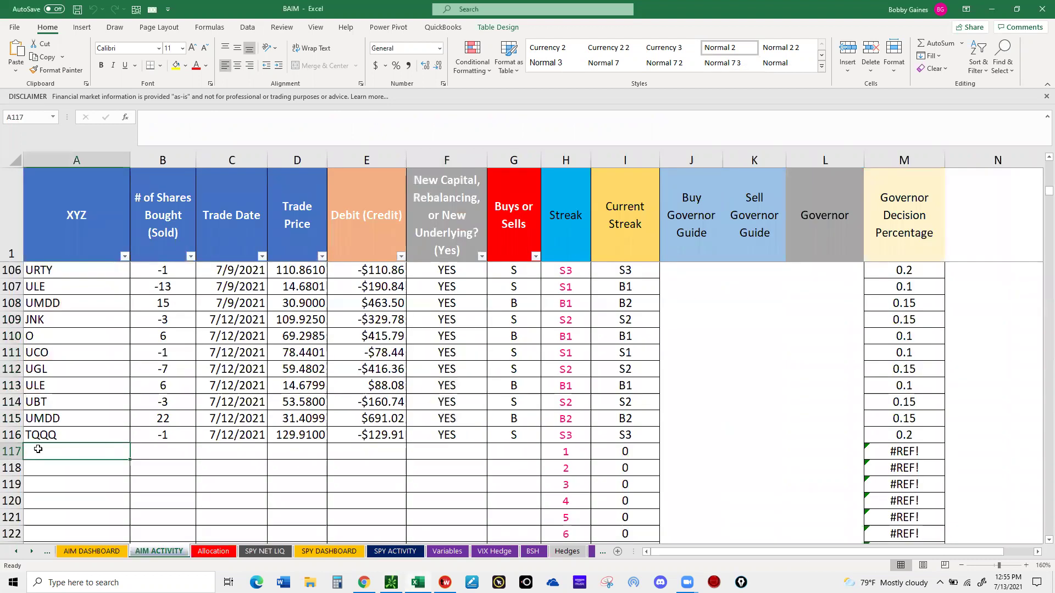
key("Caps_Lock")
type("UCO")
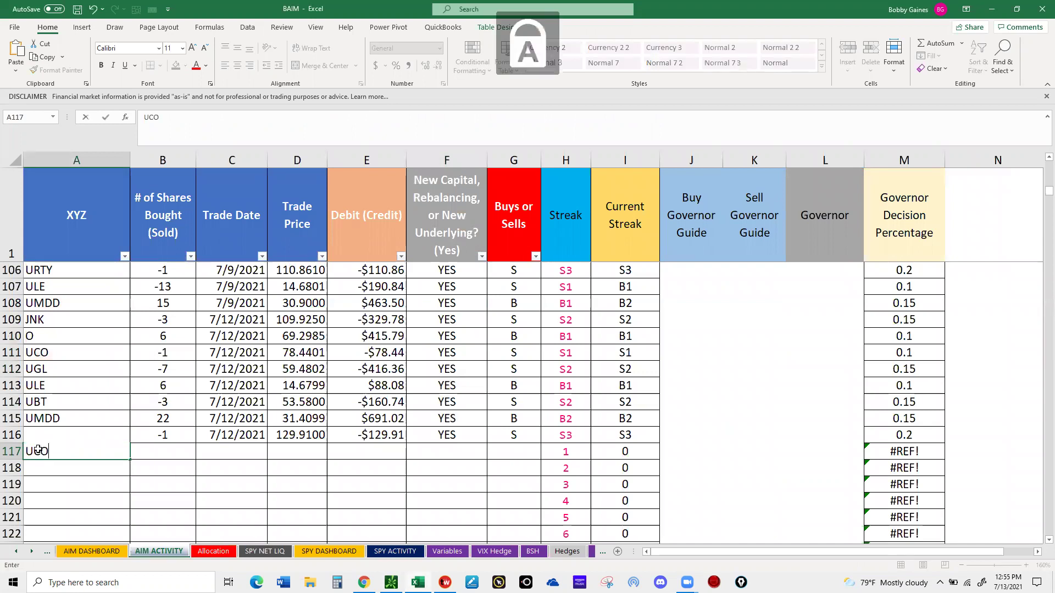
key("Return")
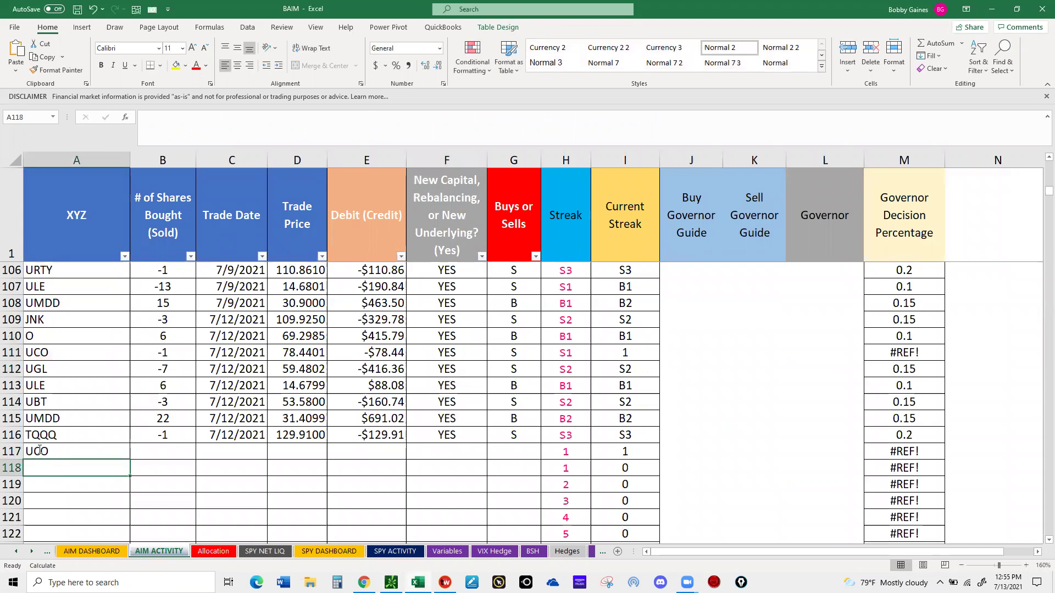
type("TQQQ")
key("Return")
type("A")
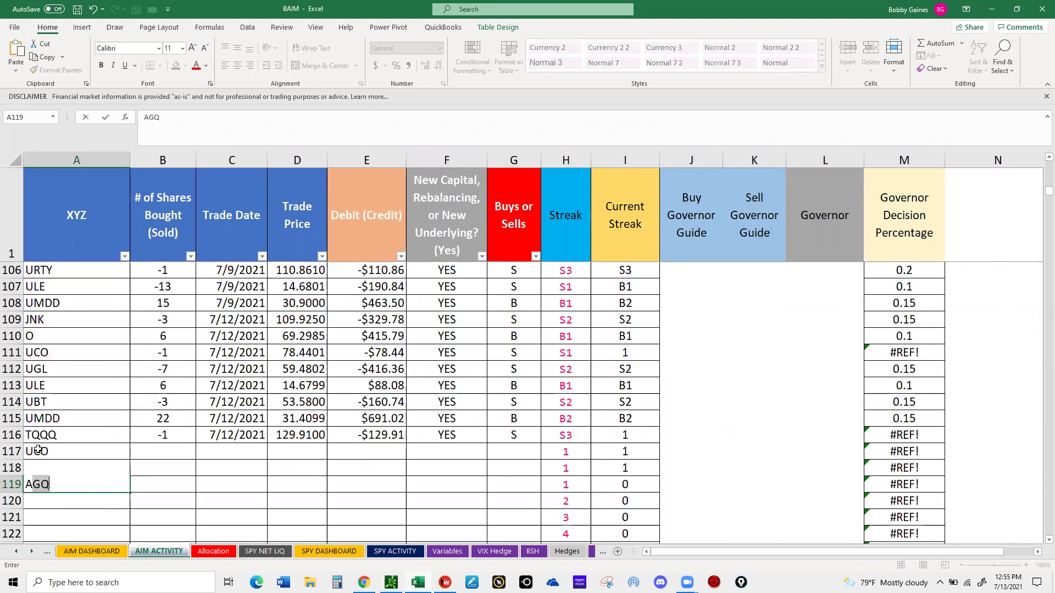
type("GQ")
key("Return")
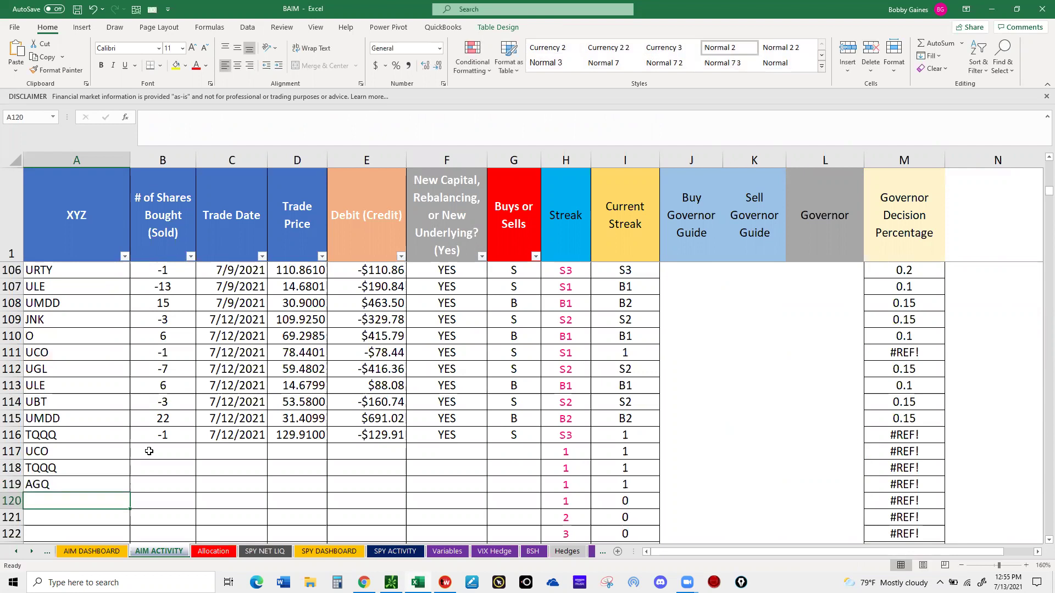
Enter the shares traded in cells B117 to B119: -5 for UCO, -2 for TQQQ and 3 for AGQ
left_click(149, 451)
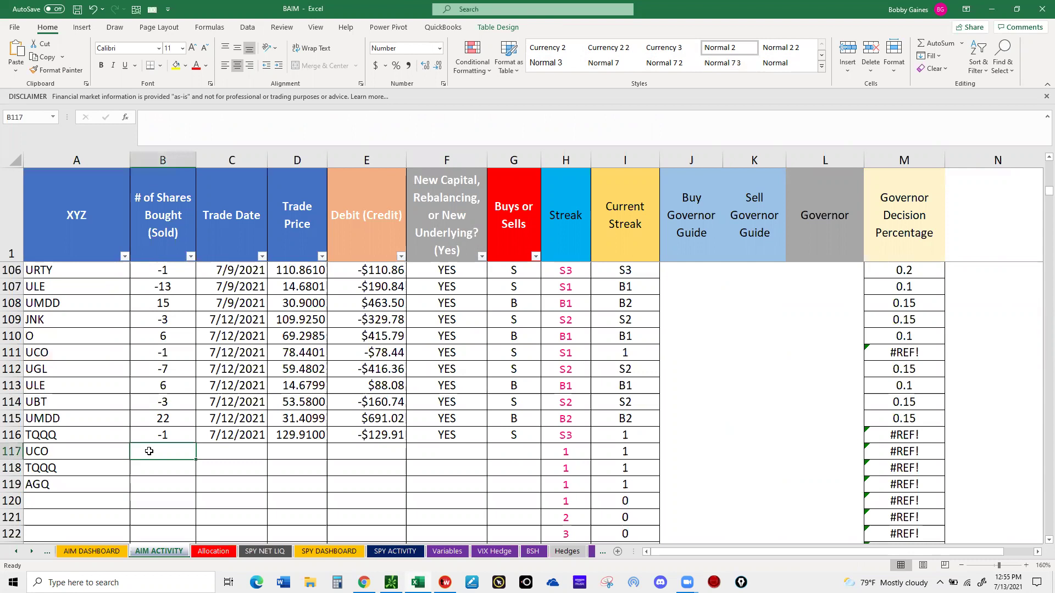
key("BackSpace")
type("-5")
key("Return")
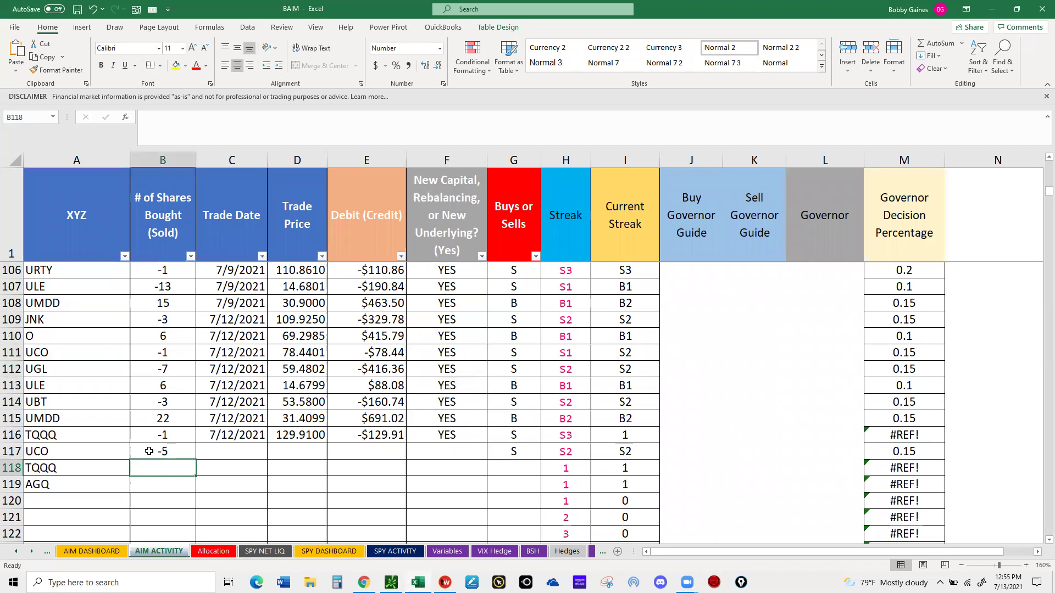
type("-2")
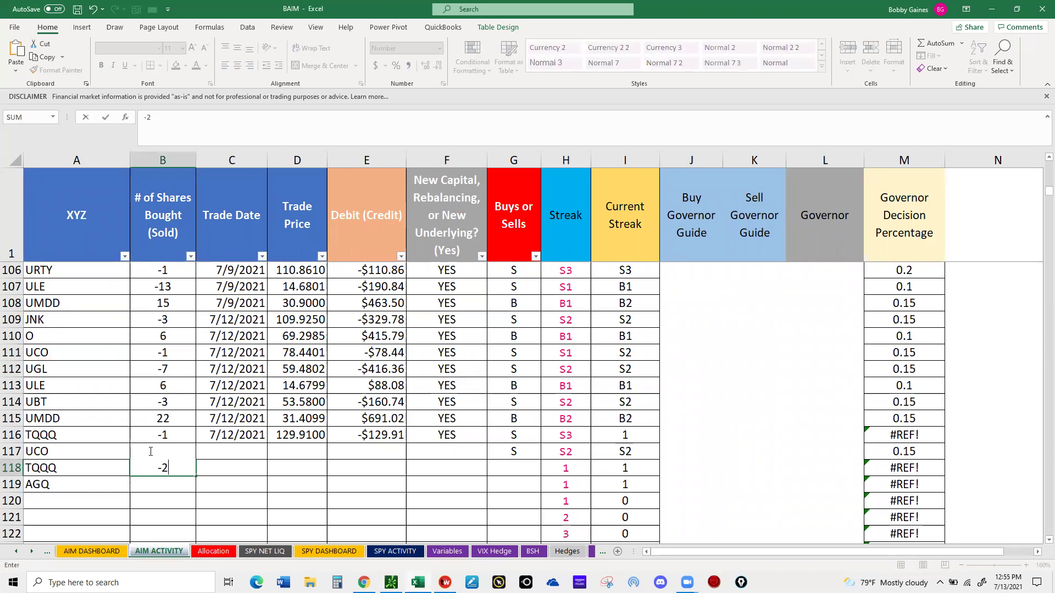
key("Return")
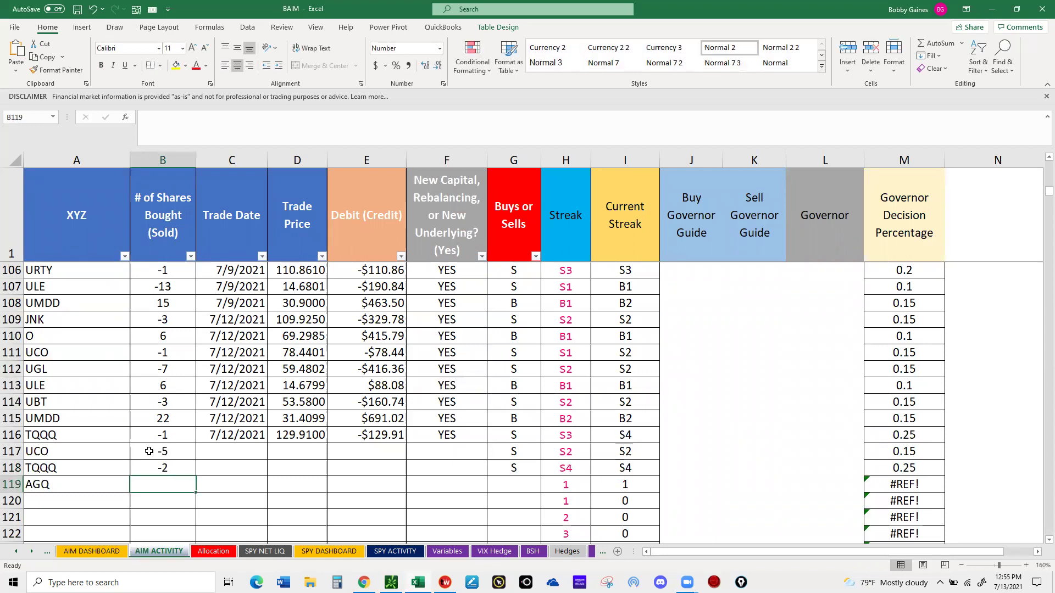
key("F2")
type("3")
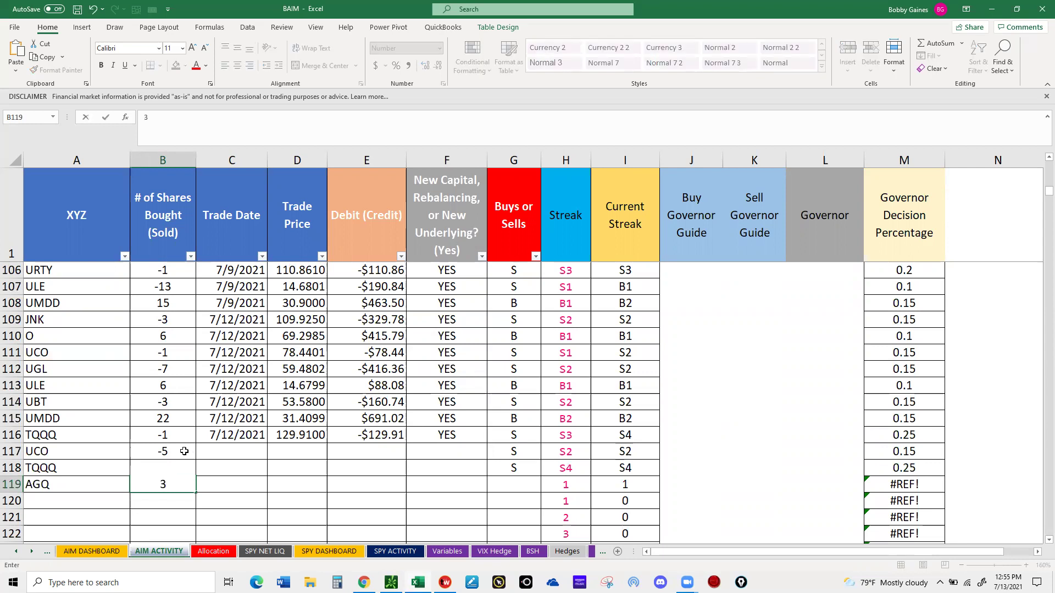
key("Return")
Enter the trade date 7/13/21 in cells C117 to C119 for the UCO, TQQQ and AGQ trades
left_click(238, 453)
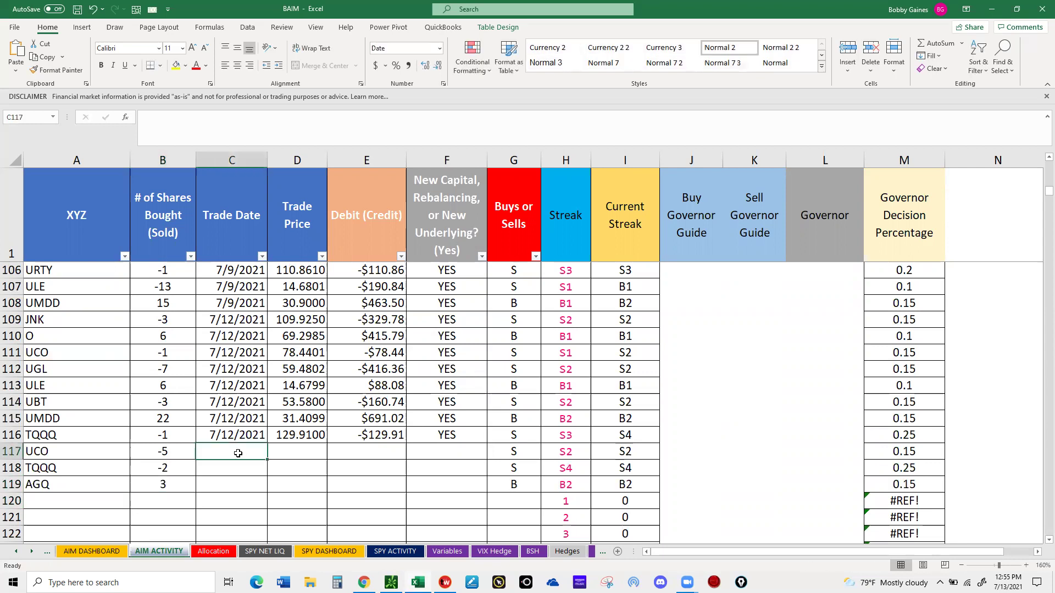
type("7/1")
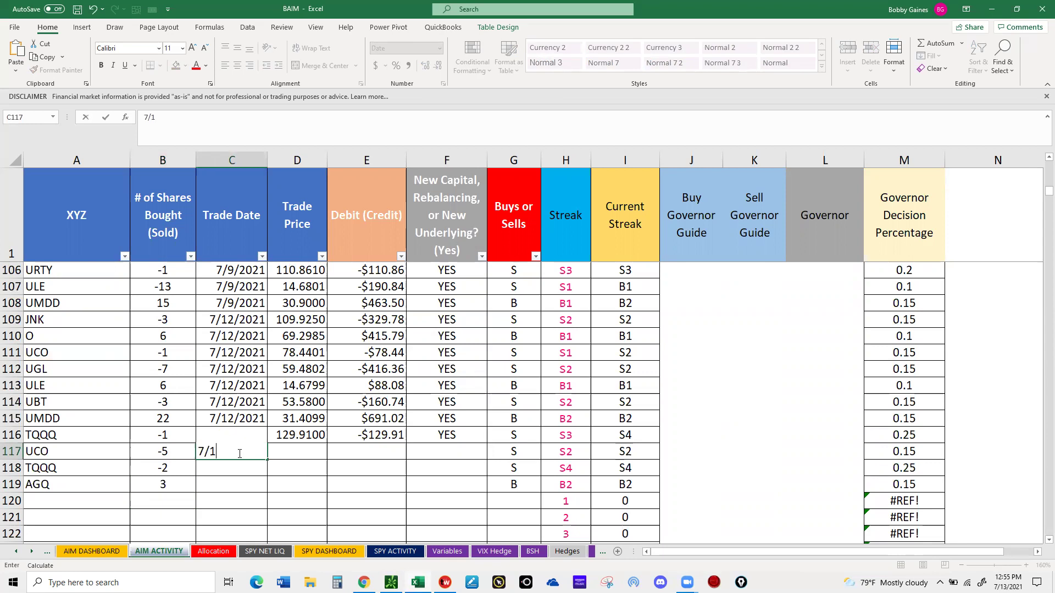
type("3/21")
key("Return")
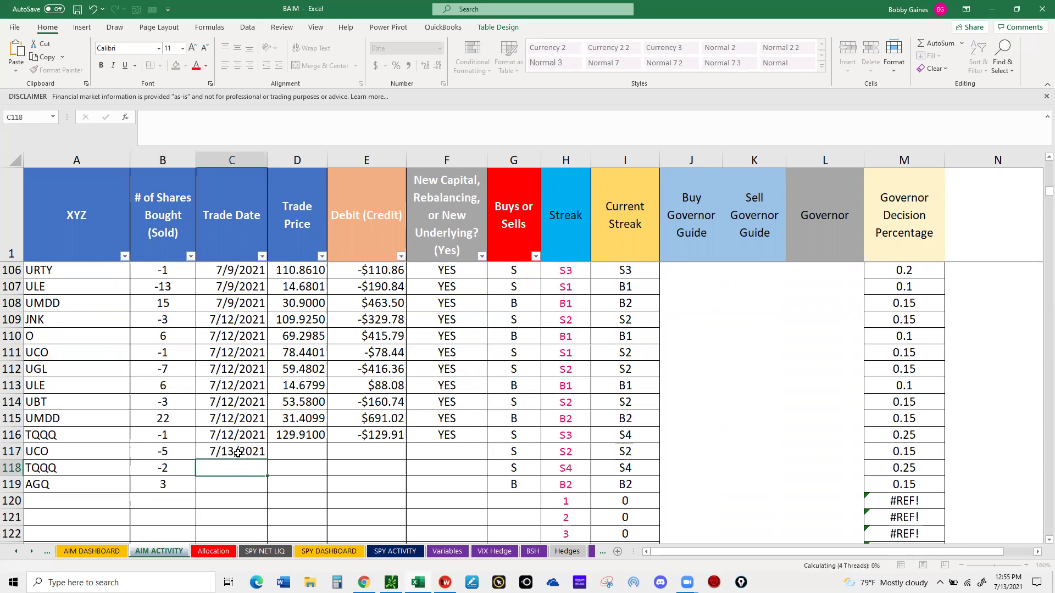
type("7/13/")
type("2021")
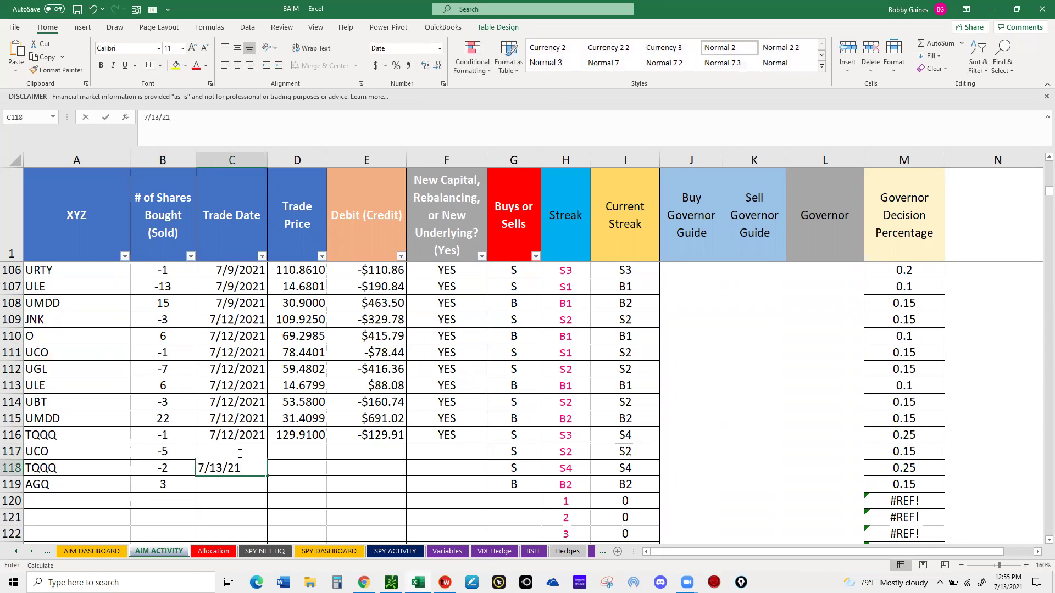
key("Return")
type("7/13/")
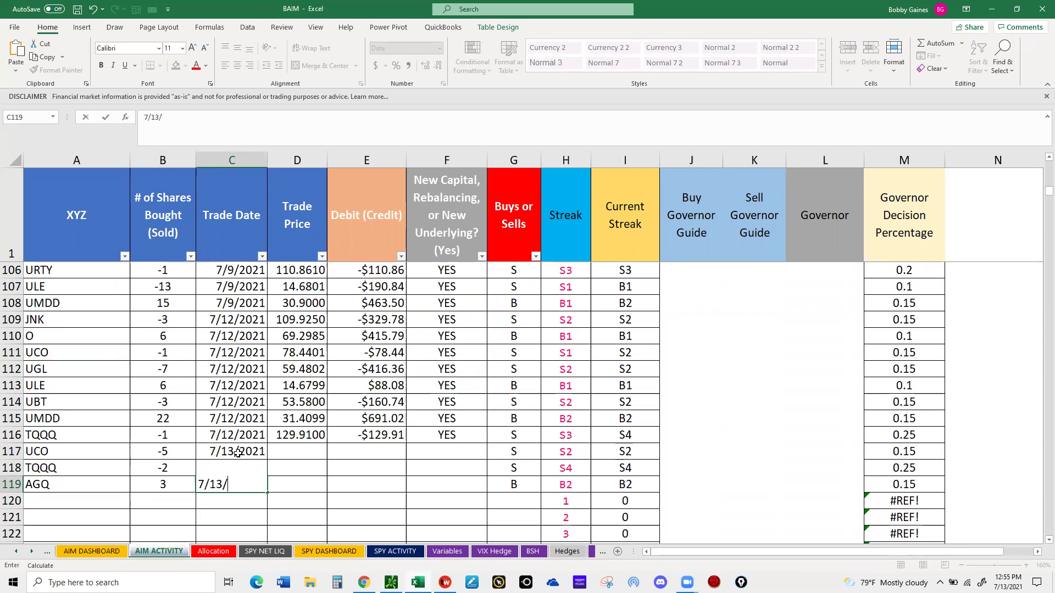
type("21")
key("Return")
Enter the trade prices in cells D117 to D119: 81.8501 for UCO, 133.7801 for TQQQ and 45.85 for AGQ
left_click(305, 451)
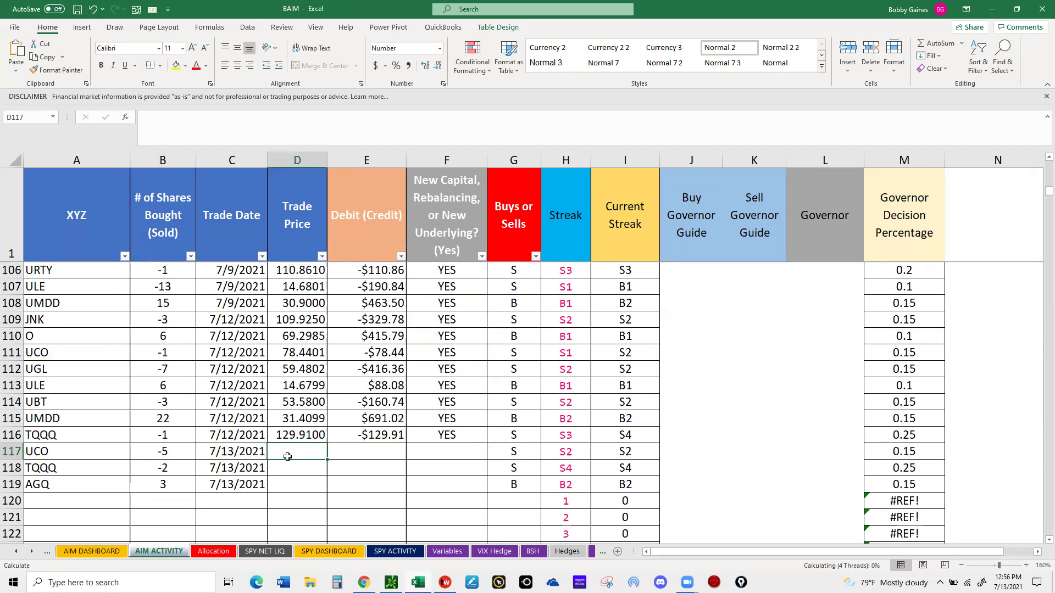
type("81.850")
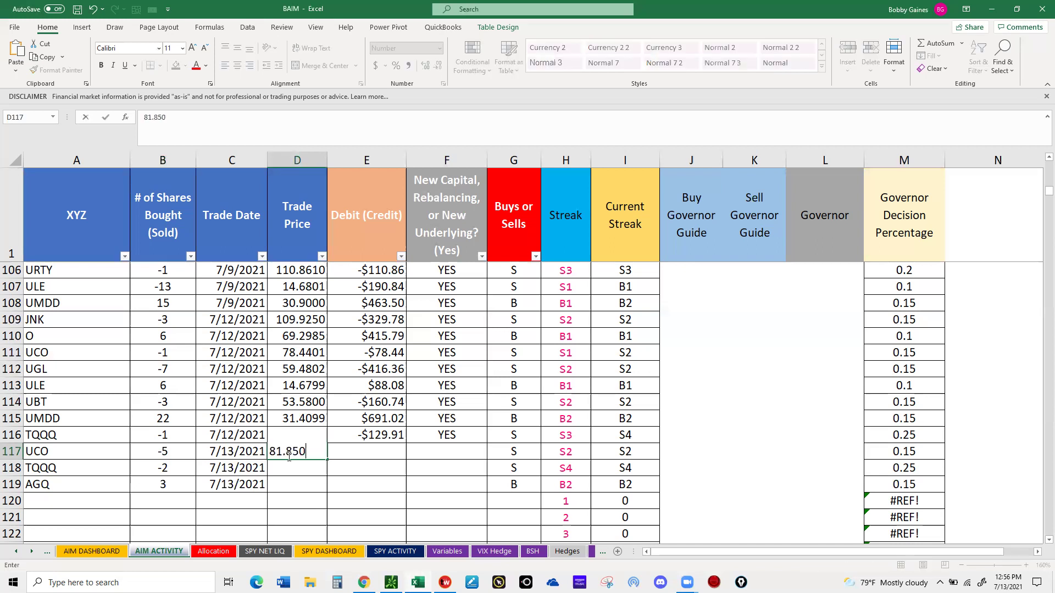
type("1")
key("Return")
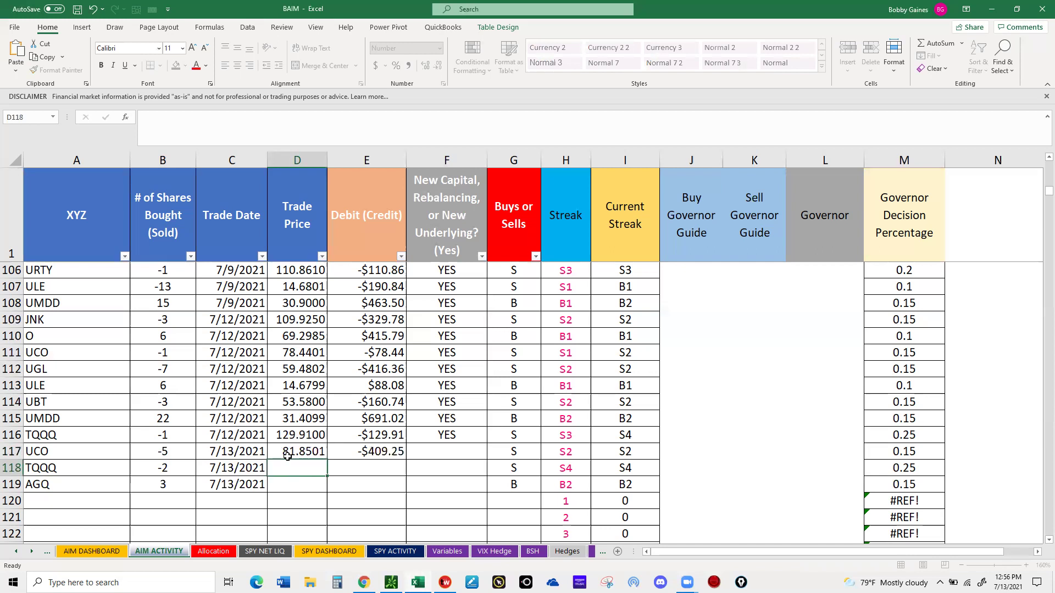
type("133.")
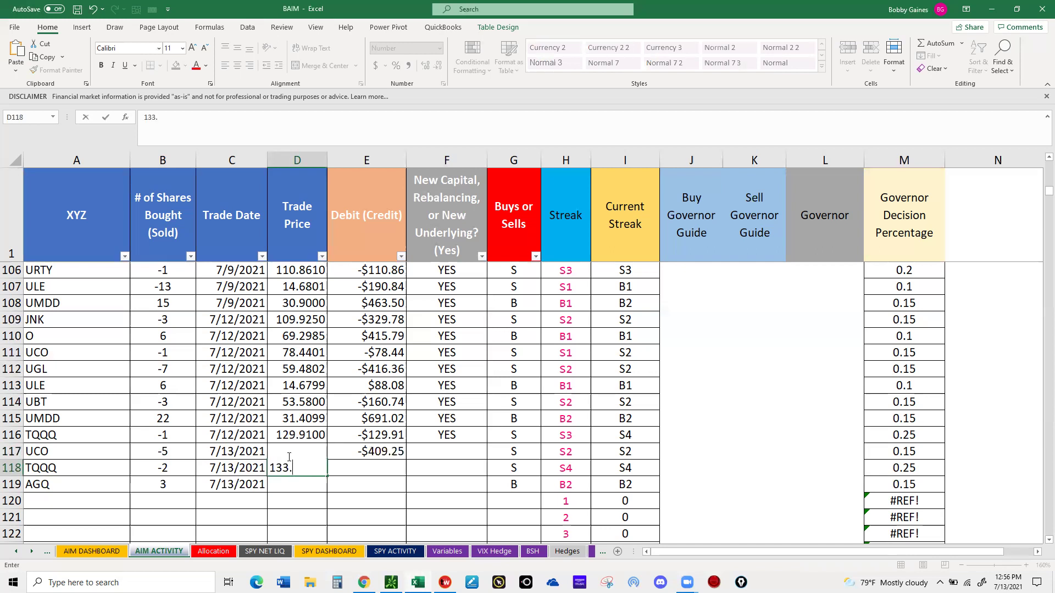
type("7801")
key("Return")
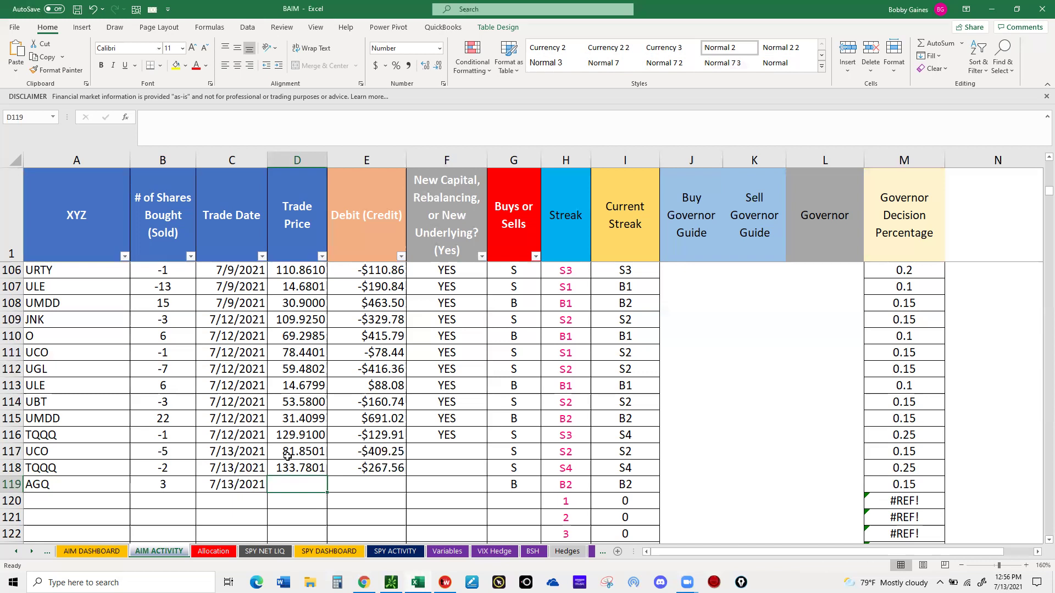
type("45.")
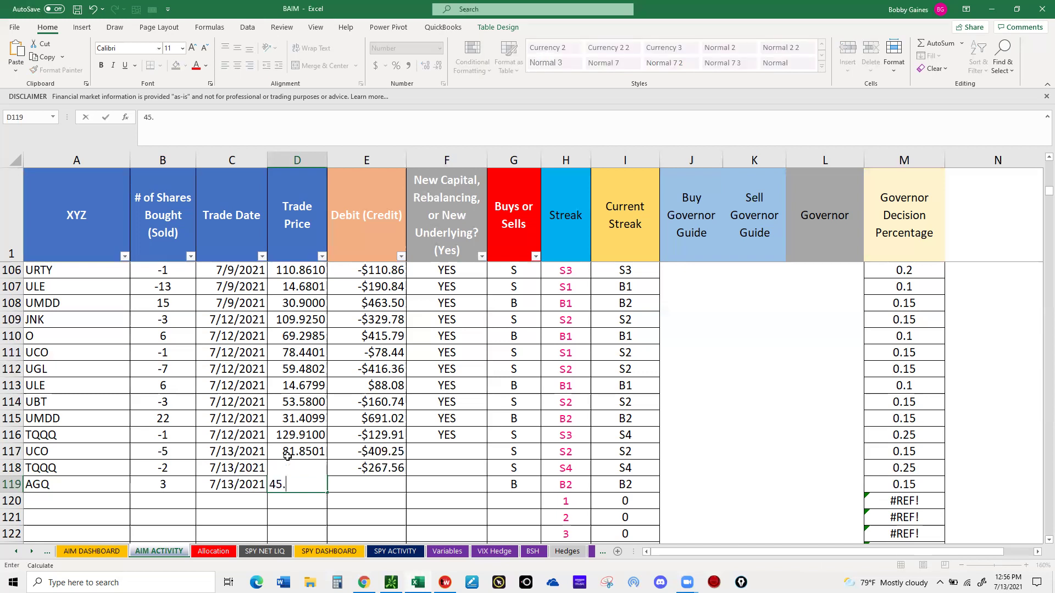
type("85")
key("Tab")
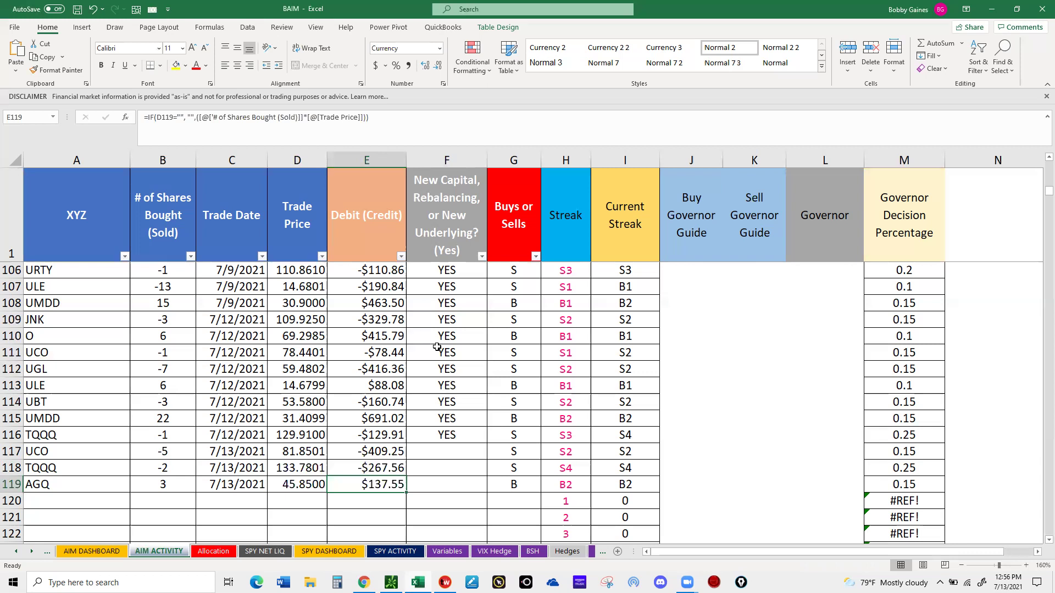
Review the earlier entries in the New Capital, Rebalancing, or New Underlying column from the first trade through the latest ones
scroll(443, 337, "up", 3)
scroll(444, 334, "up", 16)
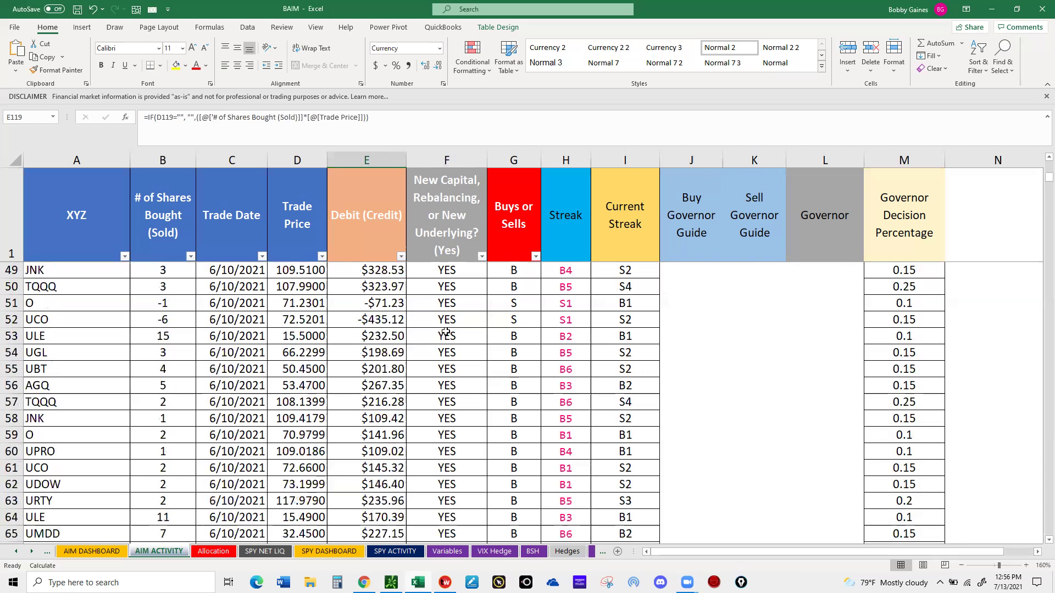
scroll(446, 333, "up", 6)
scroll(446, 328, "up", 10)
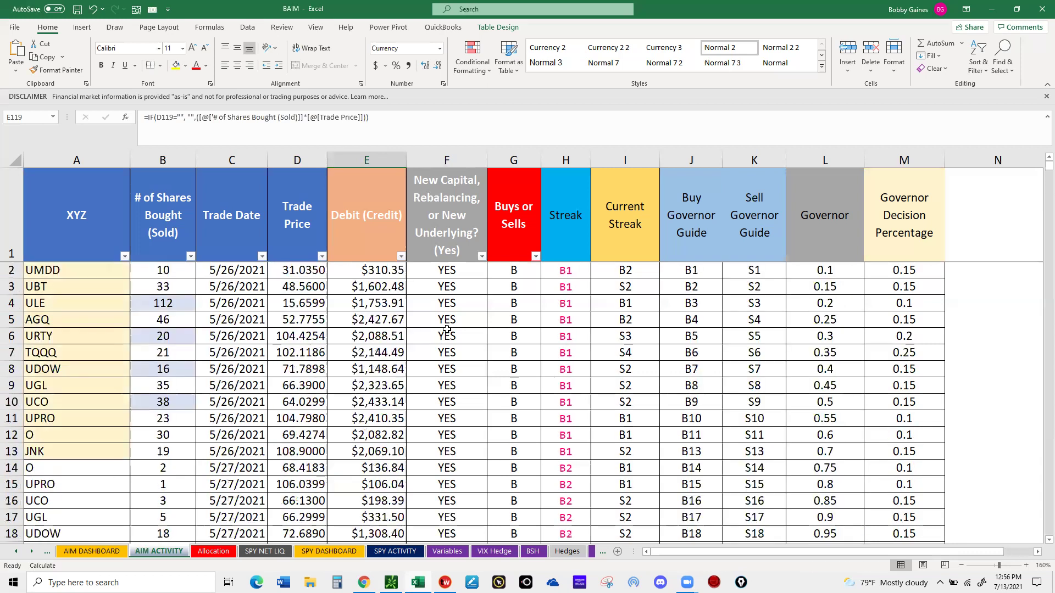
scroll(449, 324, "down", 7)
scroll(448, 325, "down", 13)
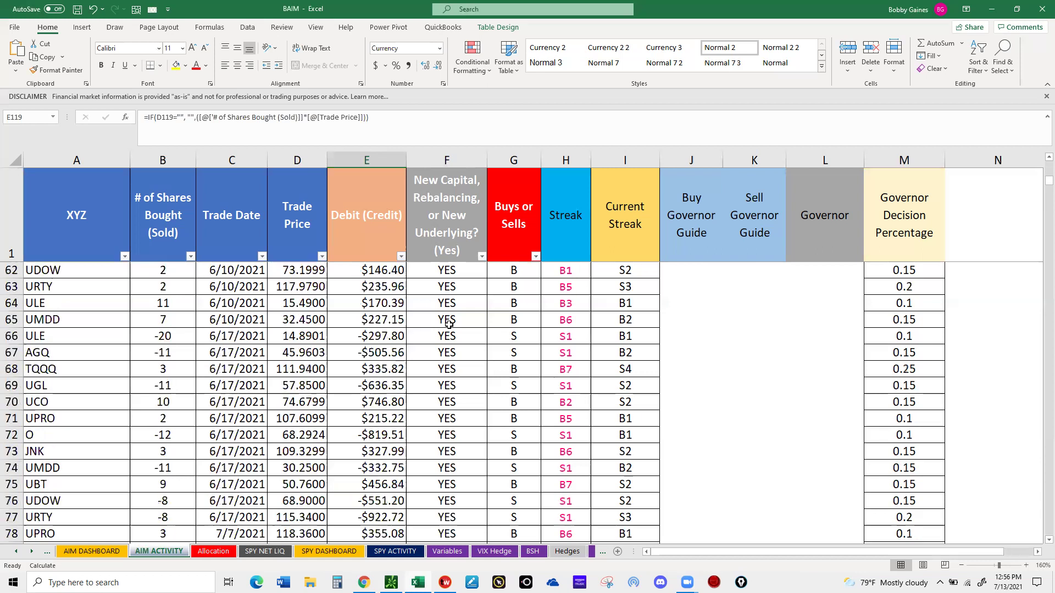
scroll(449, 324, "down", 5)
scroll(449, 324, "down", 3)
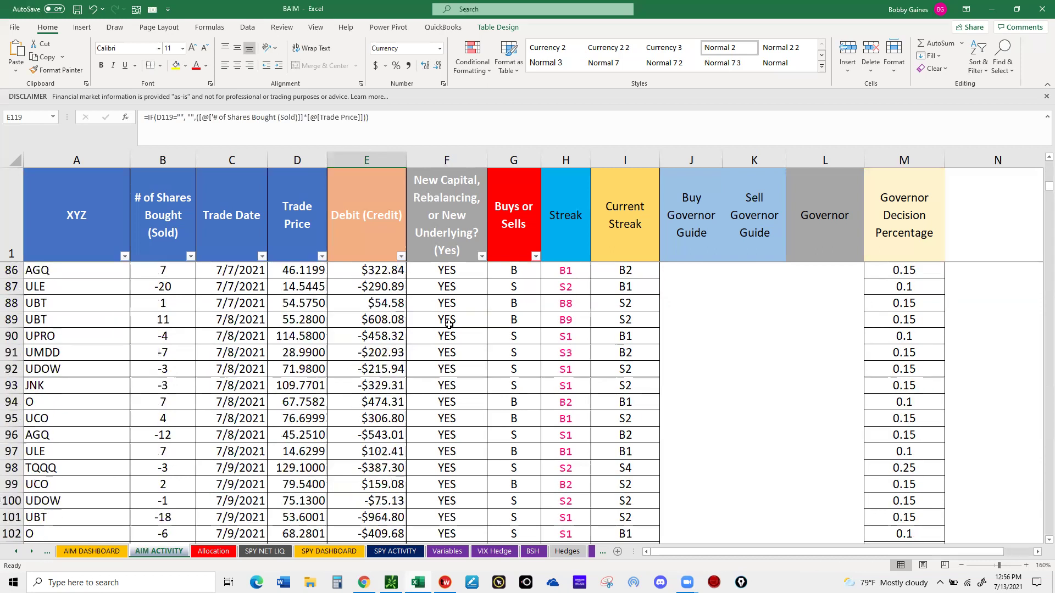
scroll(449, 324, "down", 4)
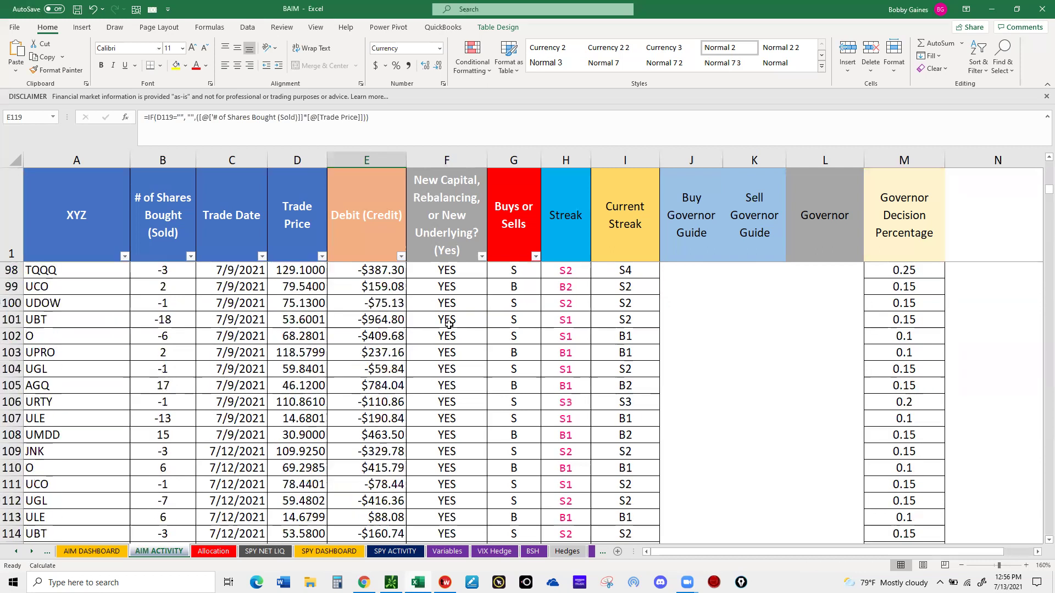
scroll(448, 324, "down", 3)
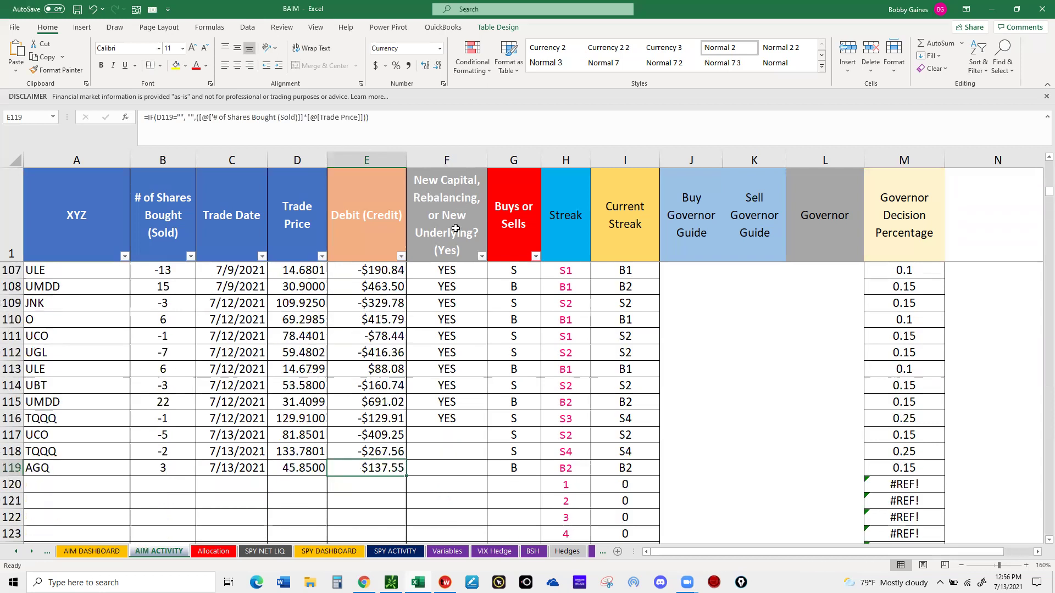
Enter NO in cells F117 to F119 to mark the three trades as not new capital, rebalancing or new underlying
left_click(440, 431)
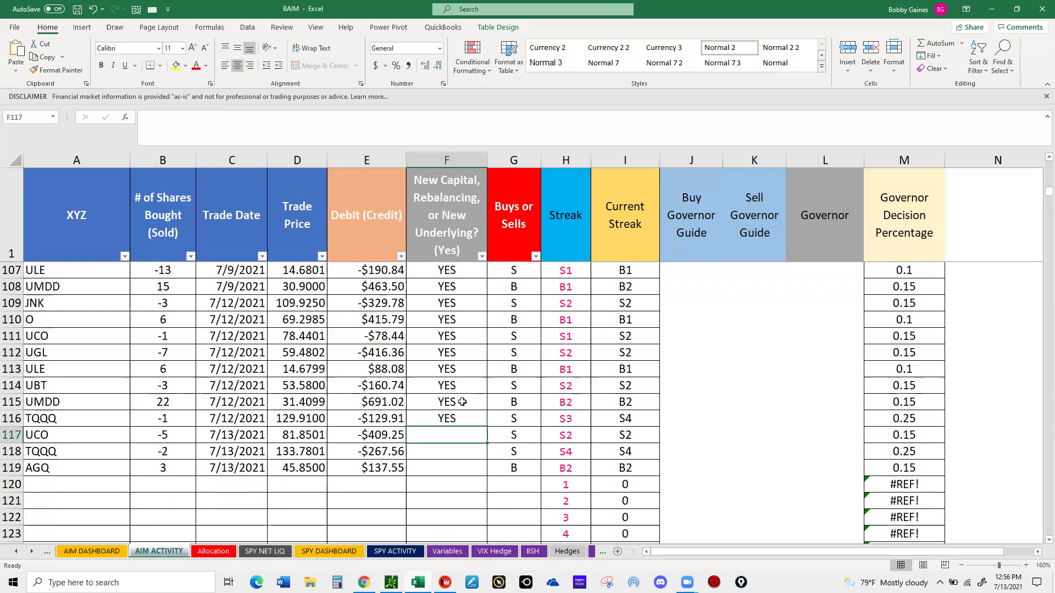
type("N")
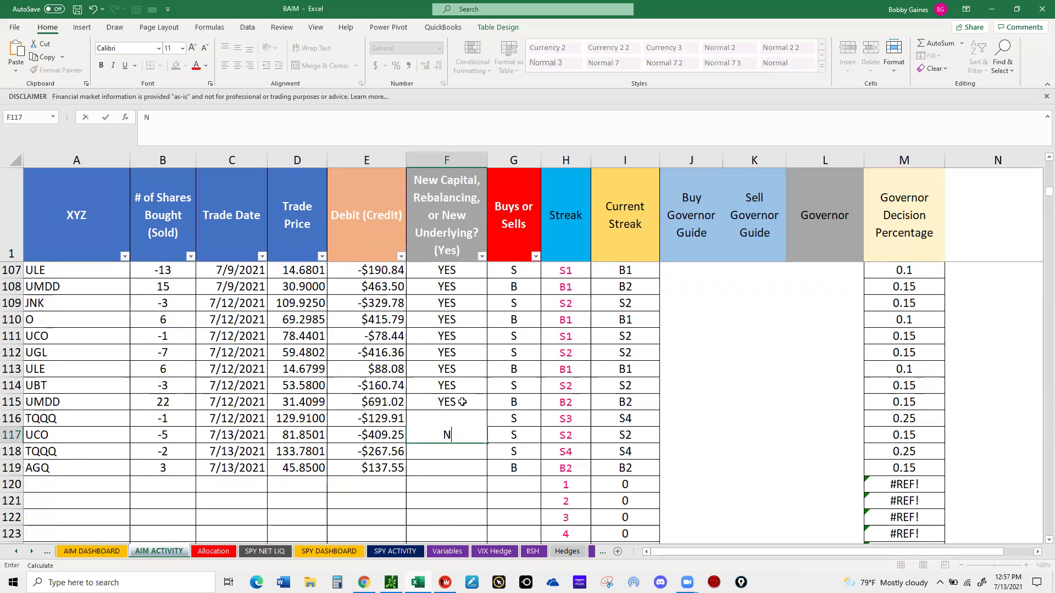
type("O")
key("Return")
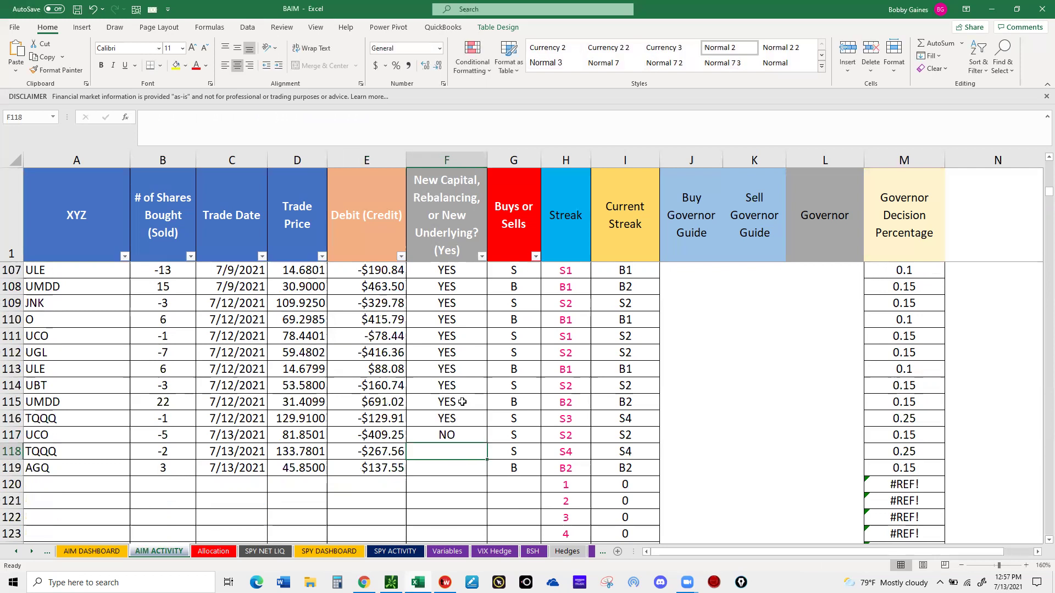
type("NO")
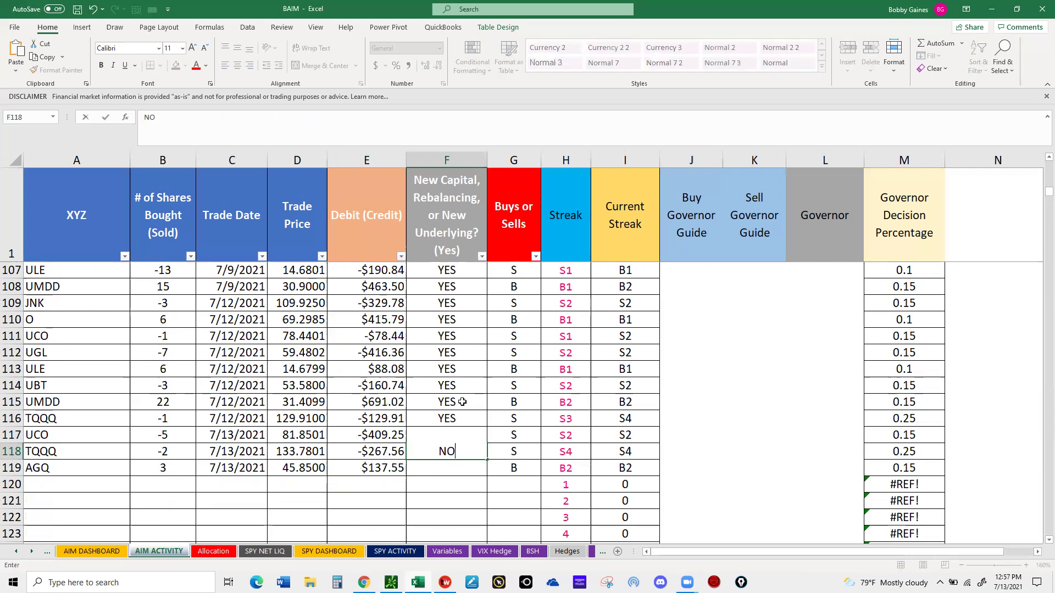
key("Return")
type("NO")
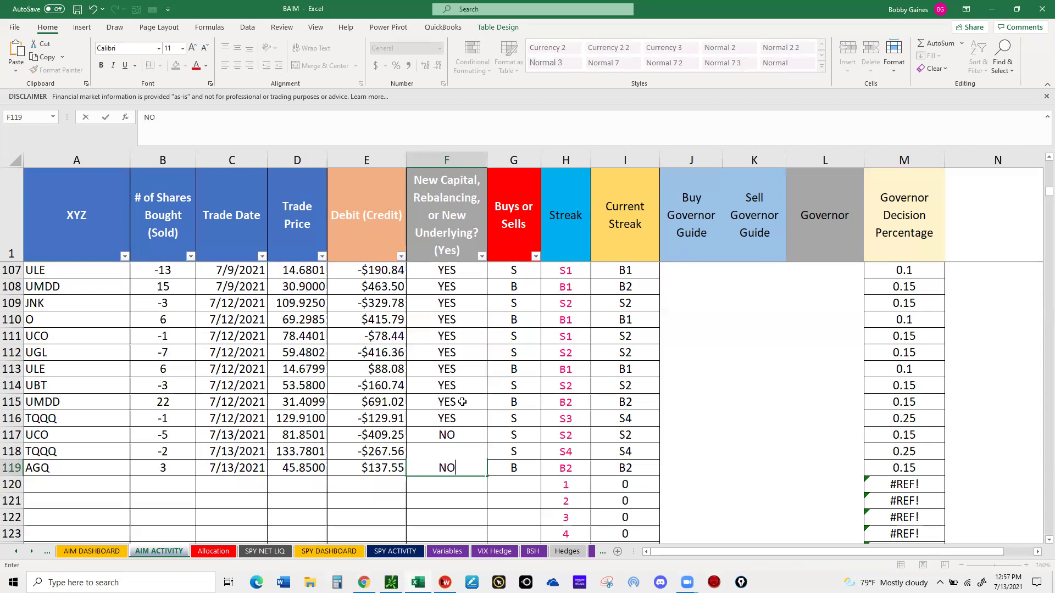
key("Return")
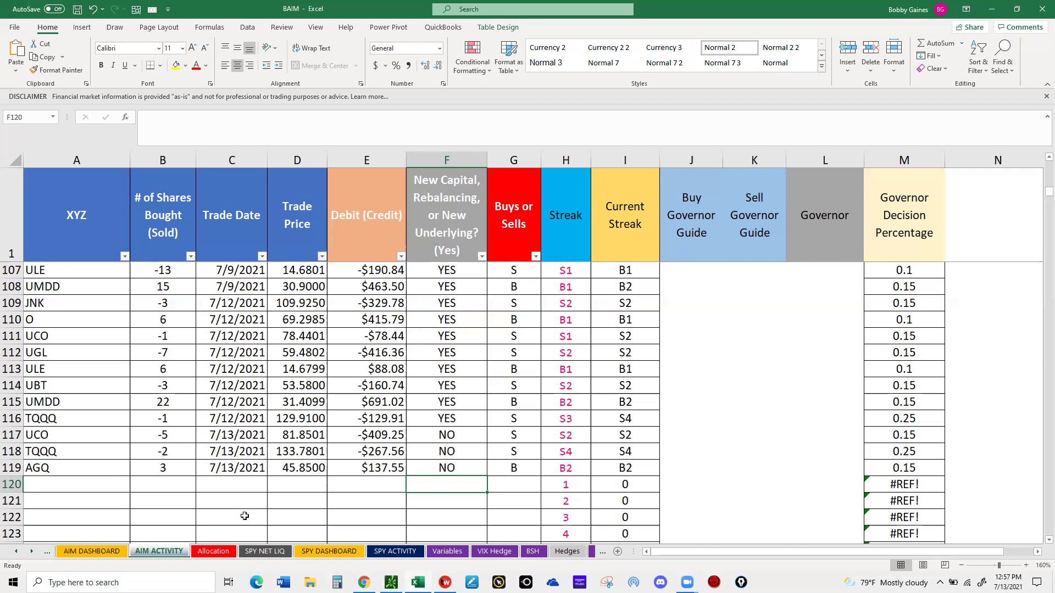
Check the Take Action column on the AIM DASHBOARD sheet and examine the Underlying vs Cash chart below the table
left_click(96, 552)
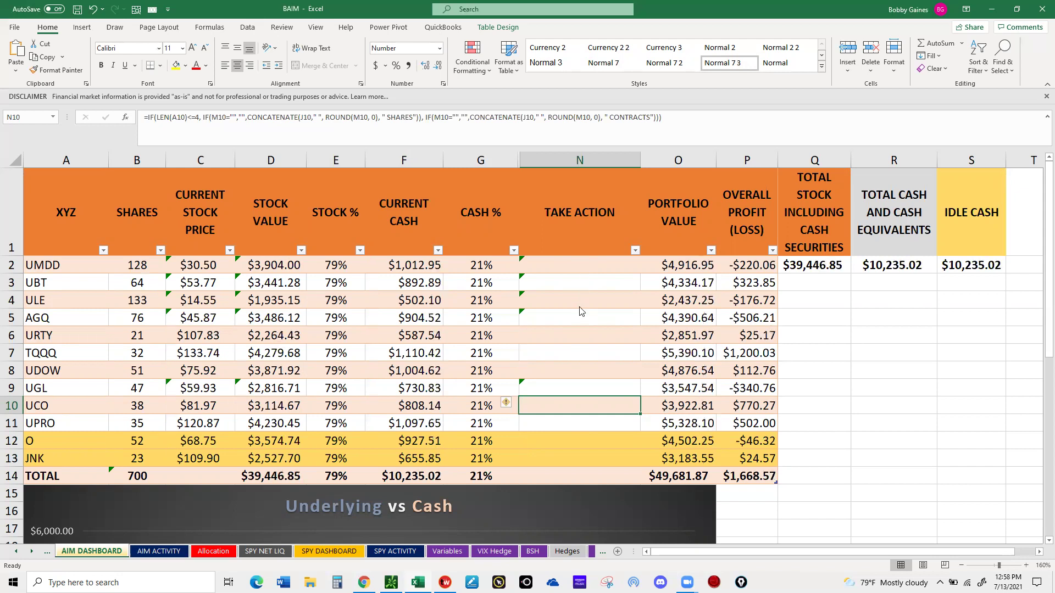
scroll(580, 311, "down", 5)
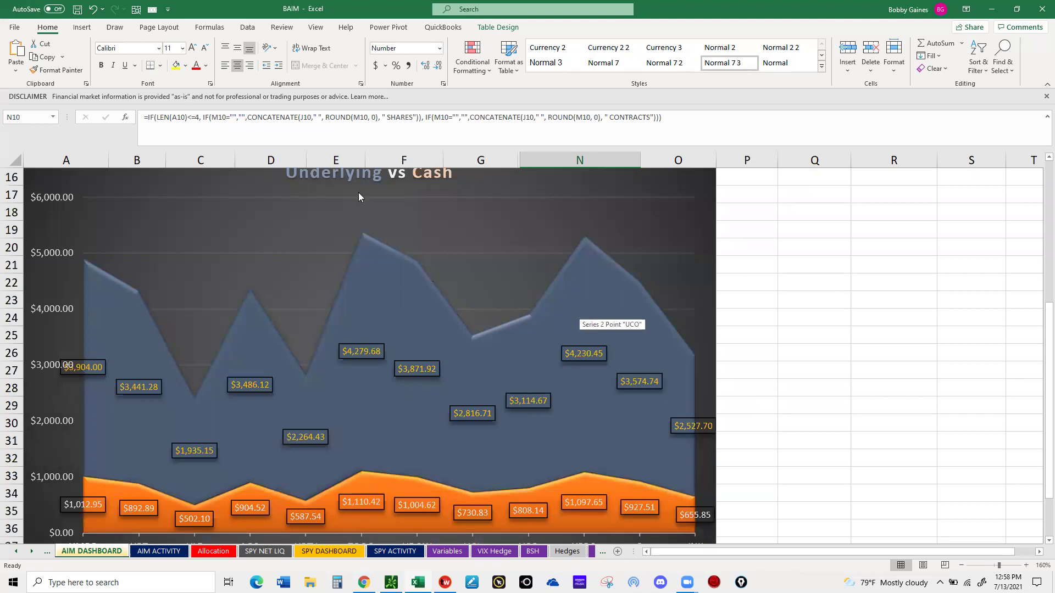
scroll(360, 191, "down", 1)
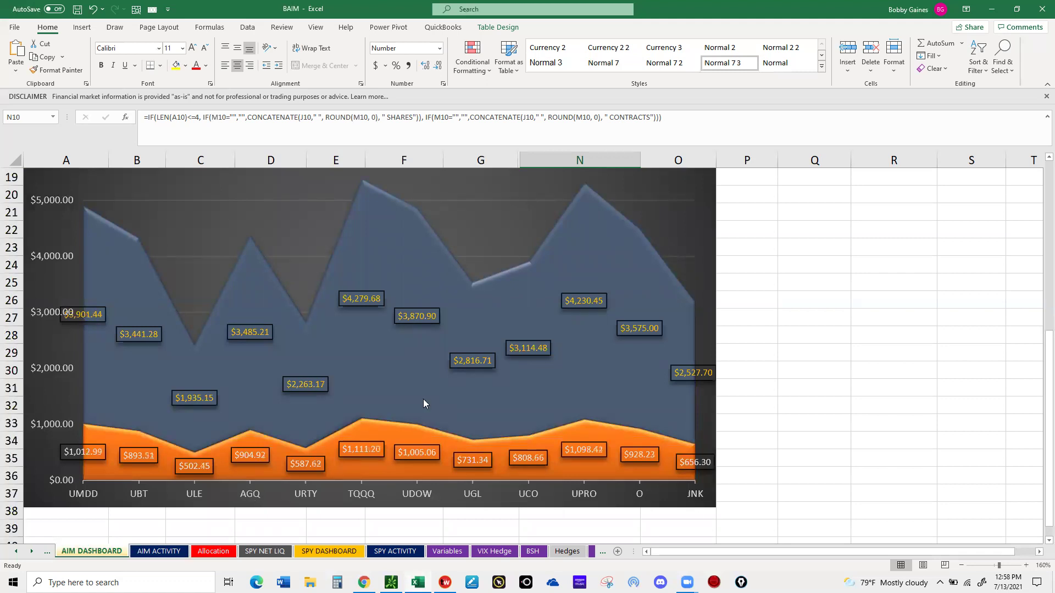
scroll(461, 399, "up", 6)
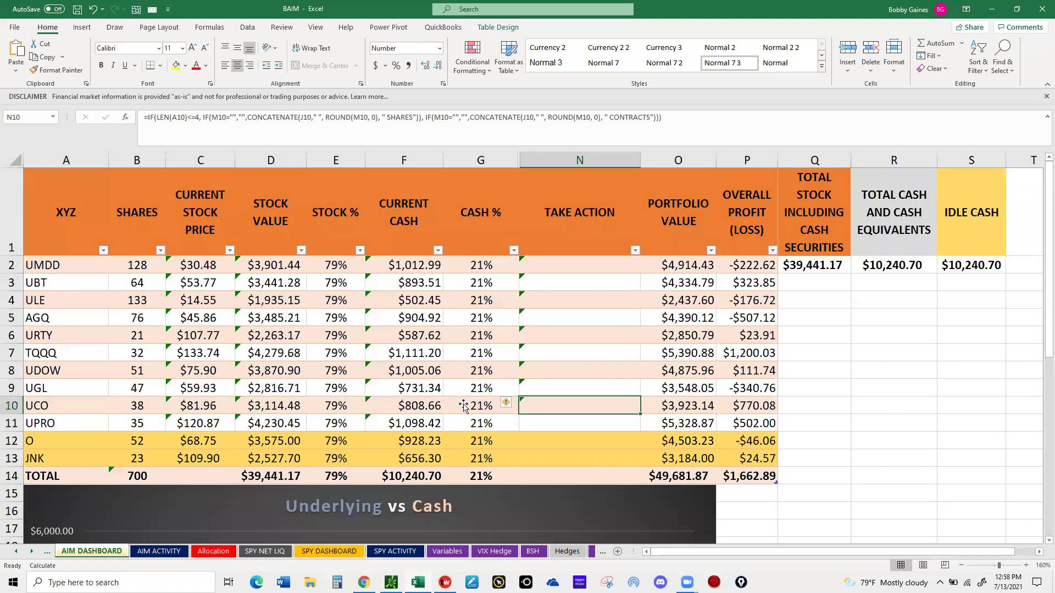
scroll(463, 405, "down", 4)
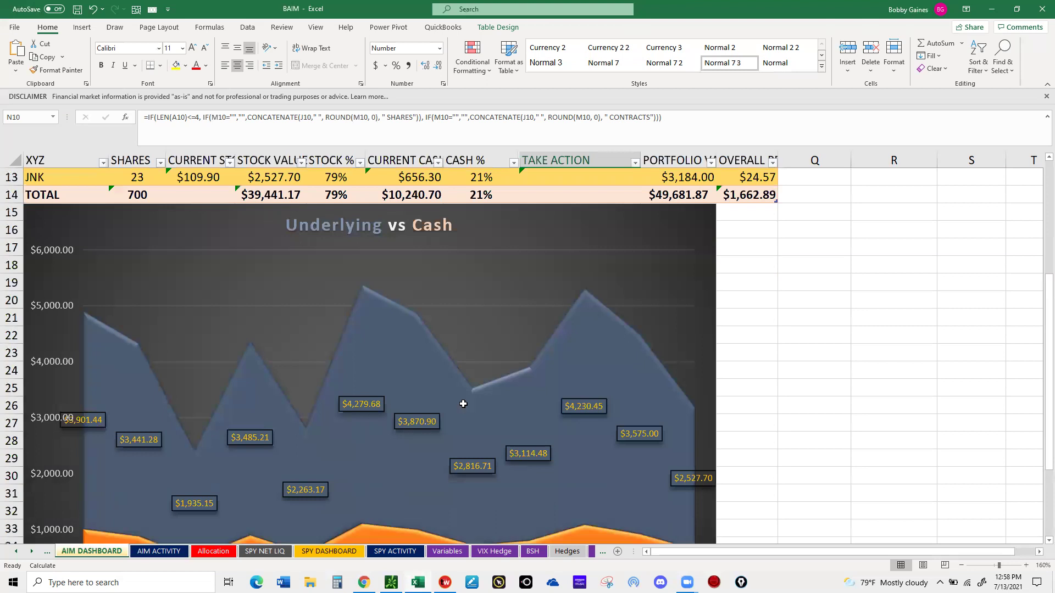
scroll(463, 404, "up", 4)
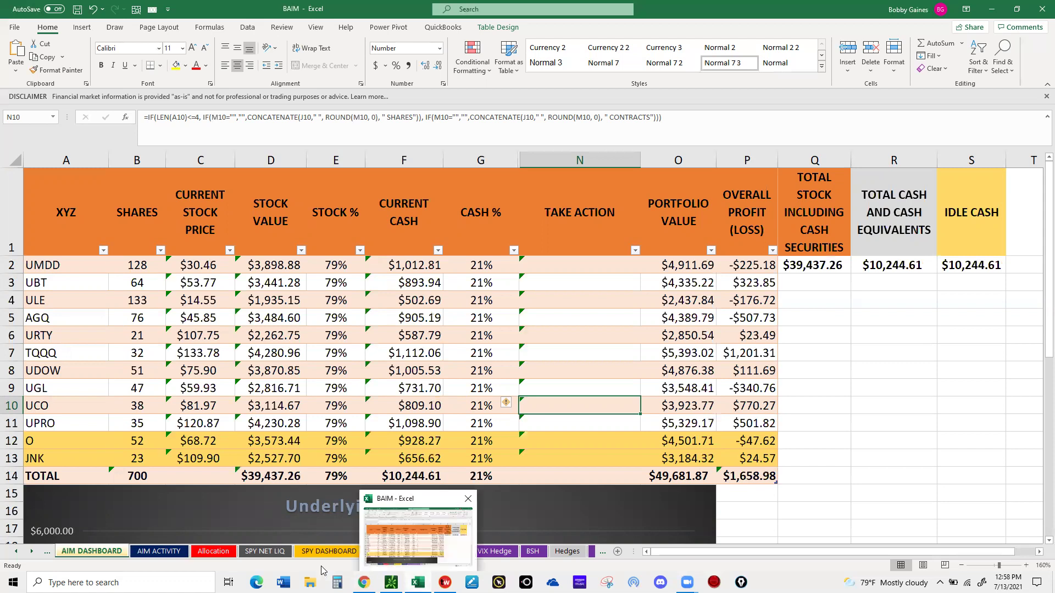
Review the criteria and suggested percentage columns on the Allocation sheet, and check the BAIM VS S&P 500 chart on the SPY DASHBOARD sheet
left_click(212, 551)
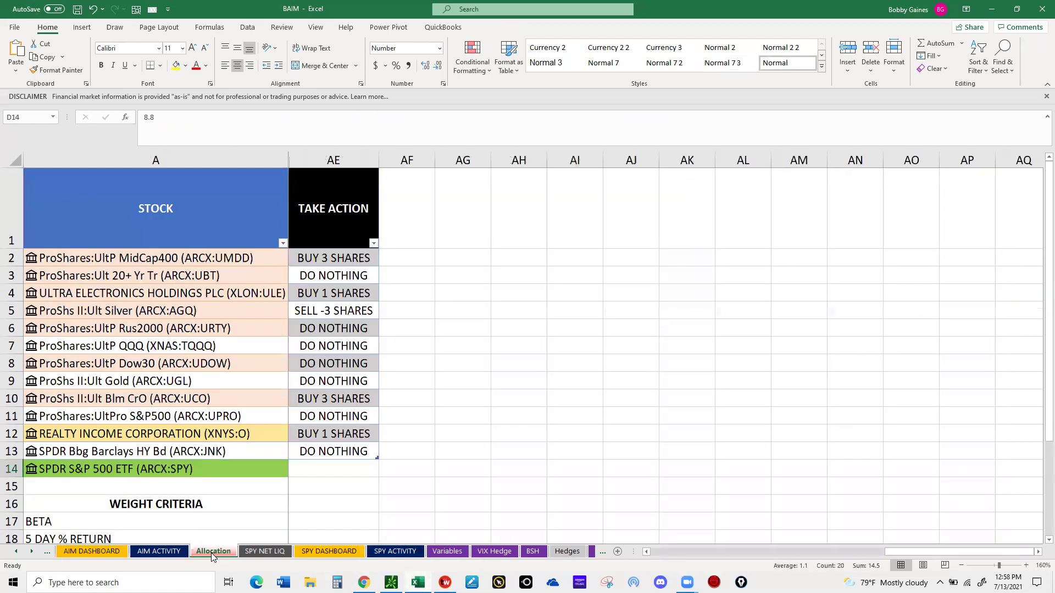
left_click_drag(923, 555, 641, 564)
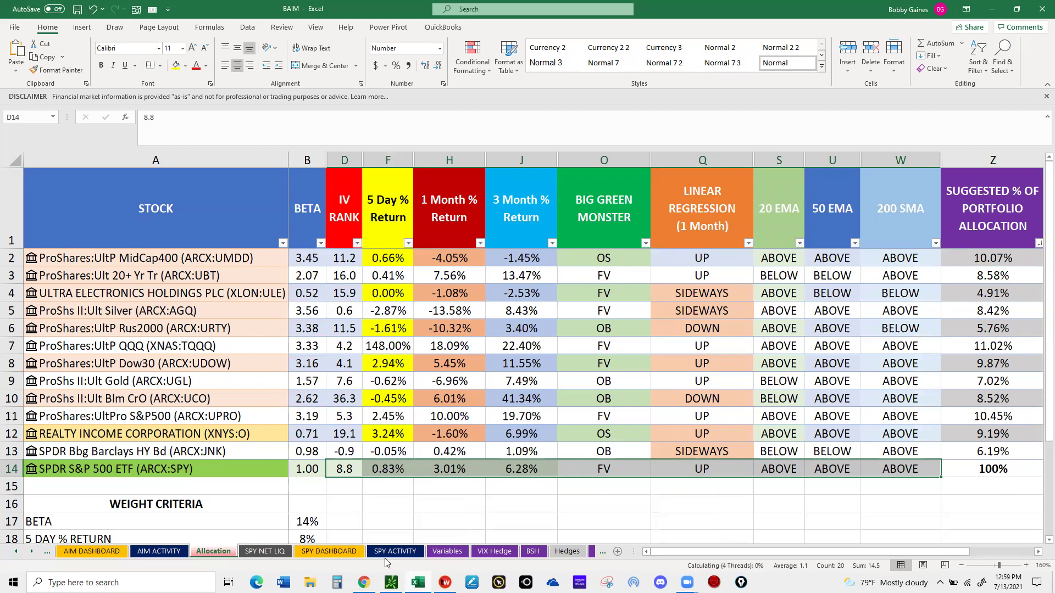
mouse_move(364, 582)
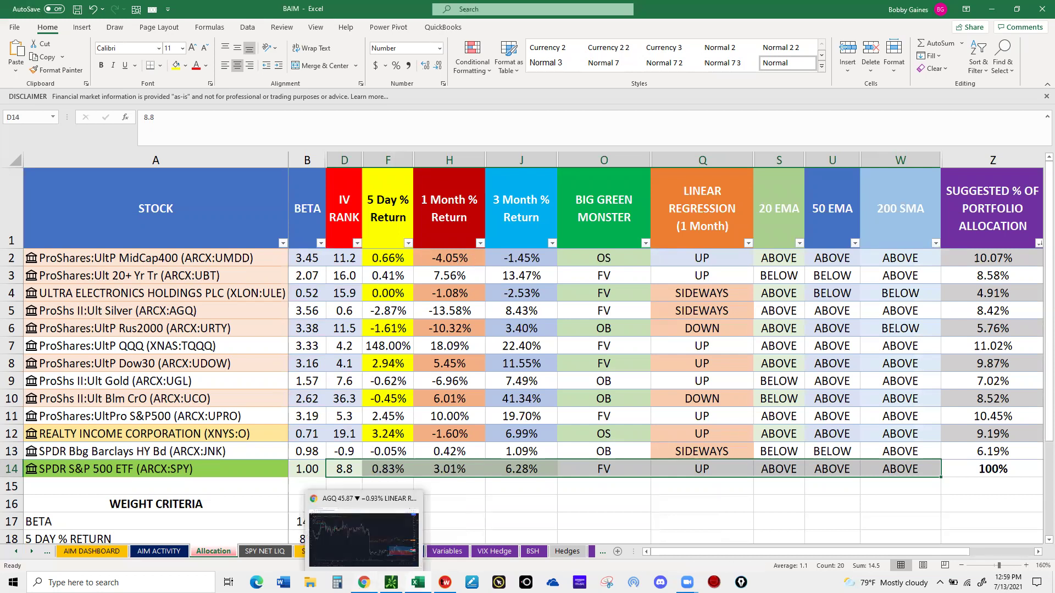
mouse_move(418, 581)
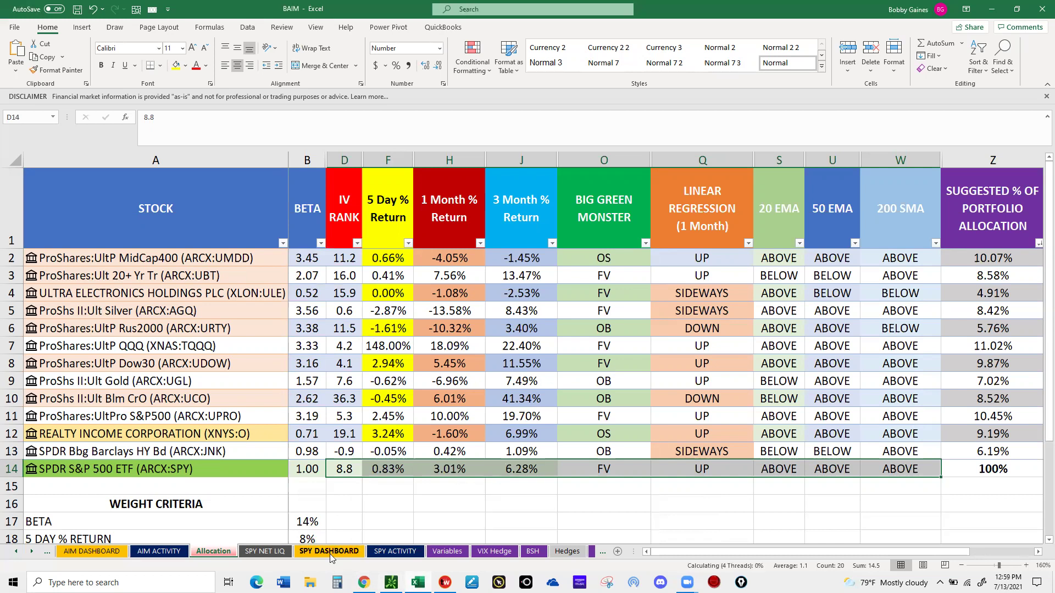
left_click(329, 551)
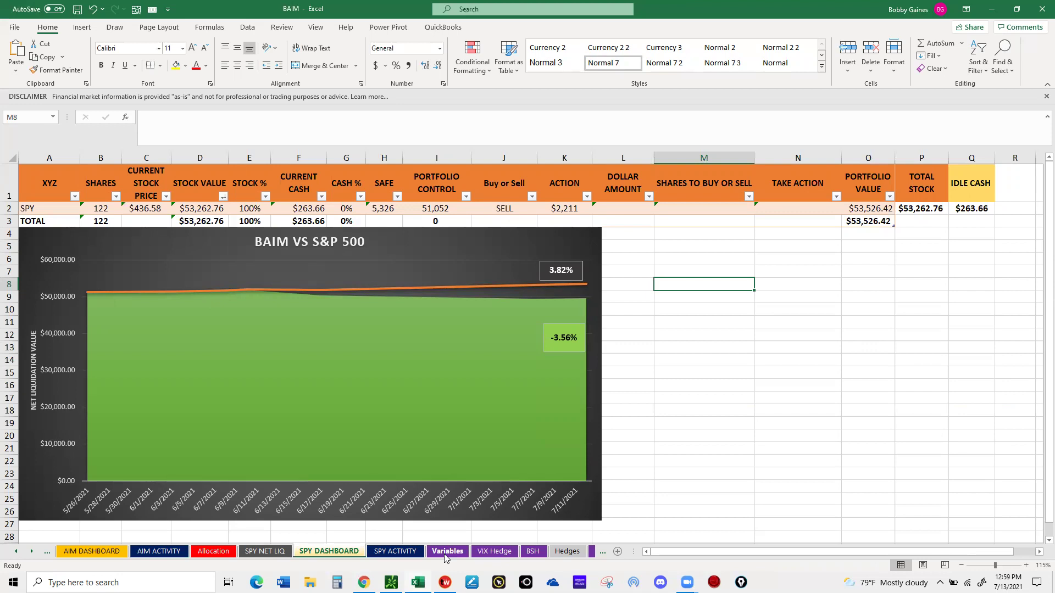
left_click(217, 553)
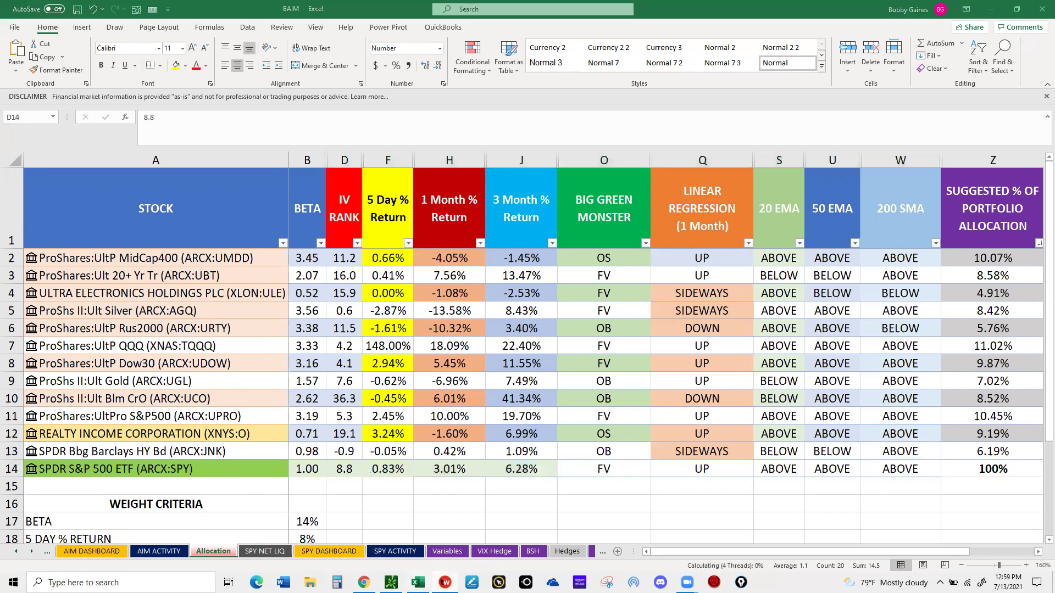
Switch to tastyworks and maximize its window to examine the stock positions
key("alt+Tab")
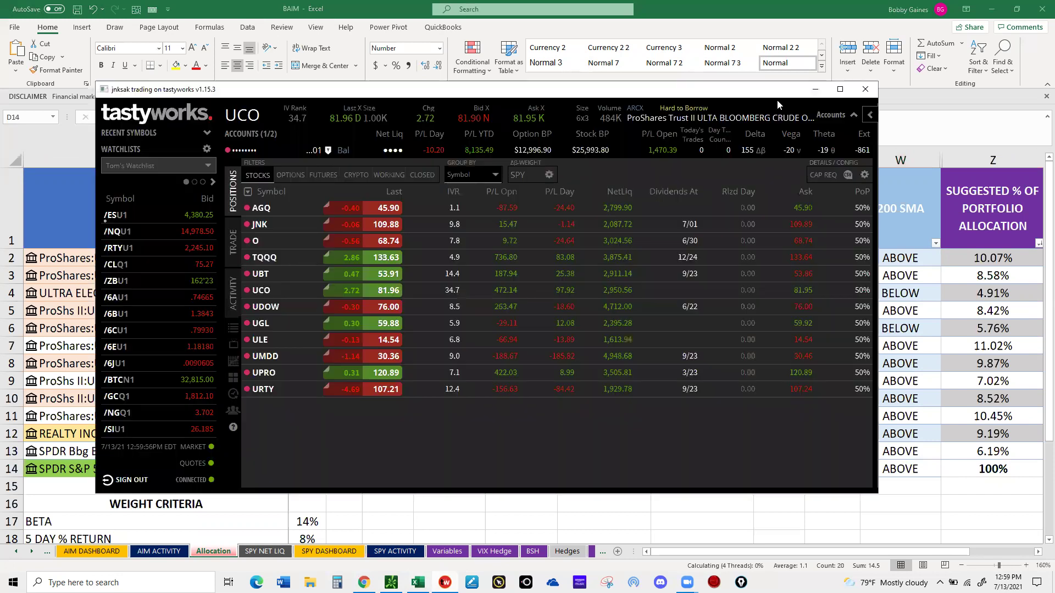
left_click(839, 89)
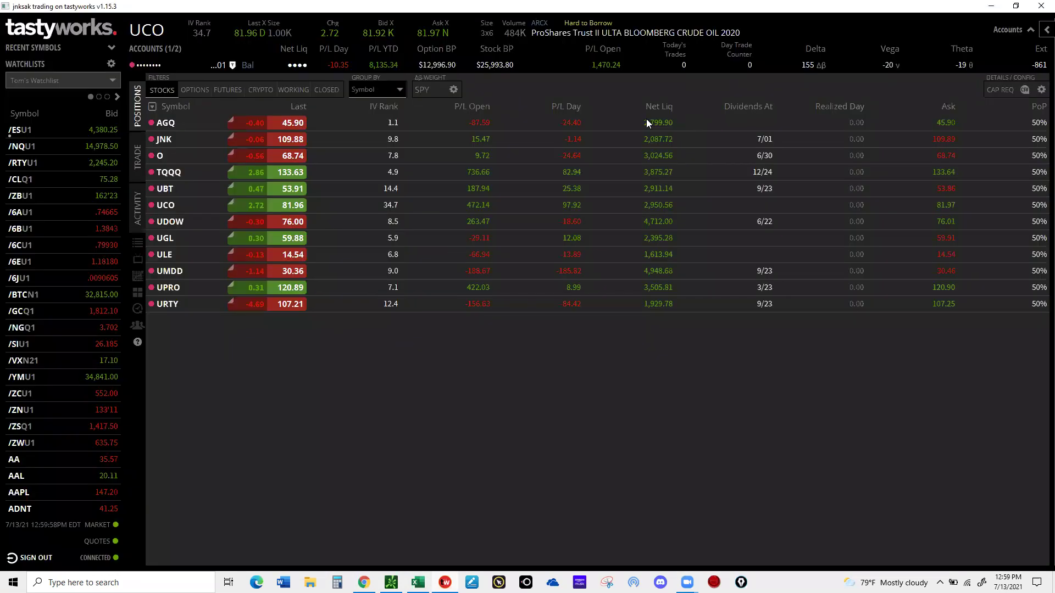